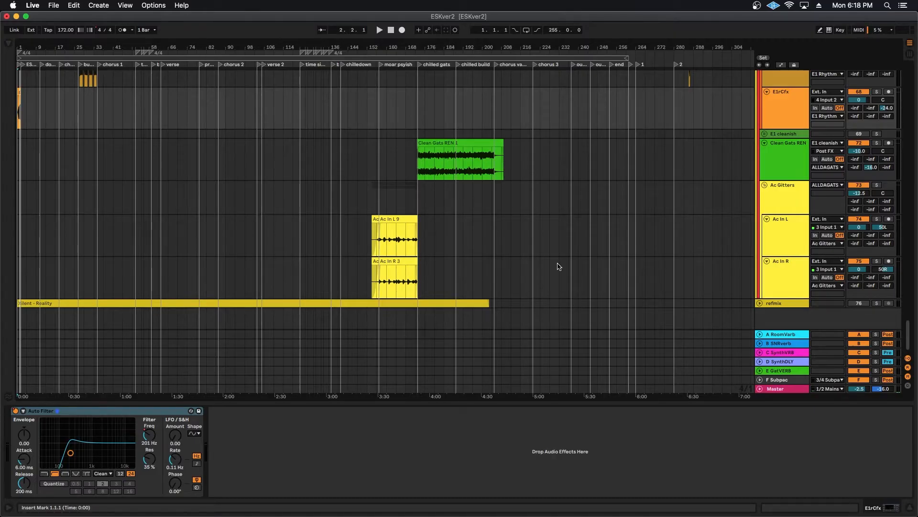
Unfold the kleekTRIG track at the start of the track list.
scroll(558, 262, up, 10)
scroll(560, 300, up, 15)
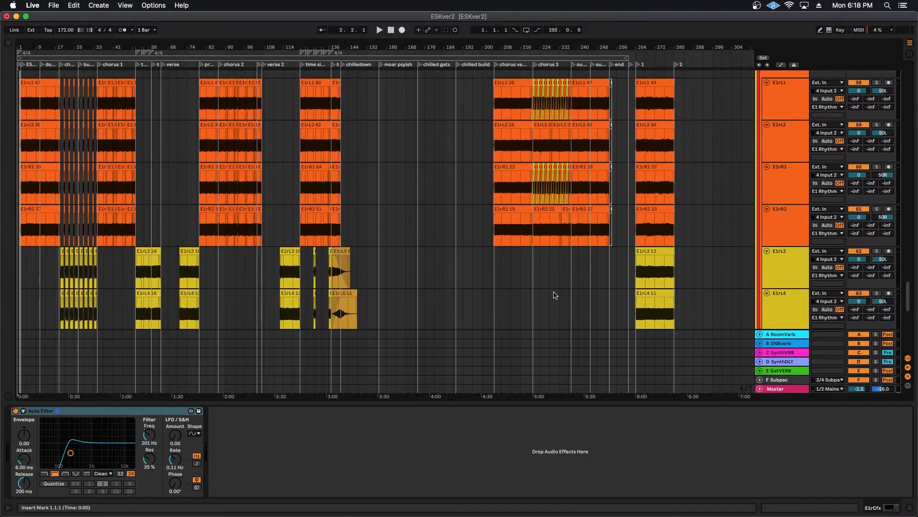
scroll(526, 266, up, 20)
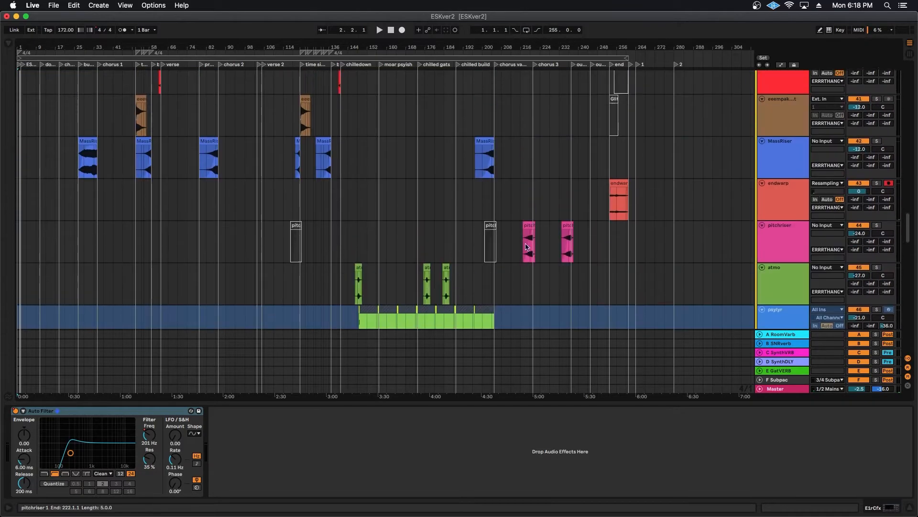
scroll(577, 197, up, 15)
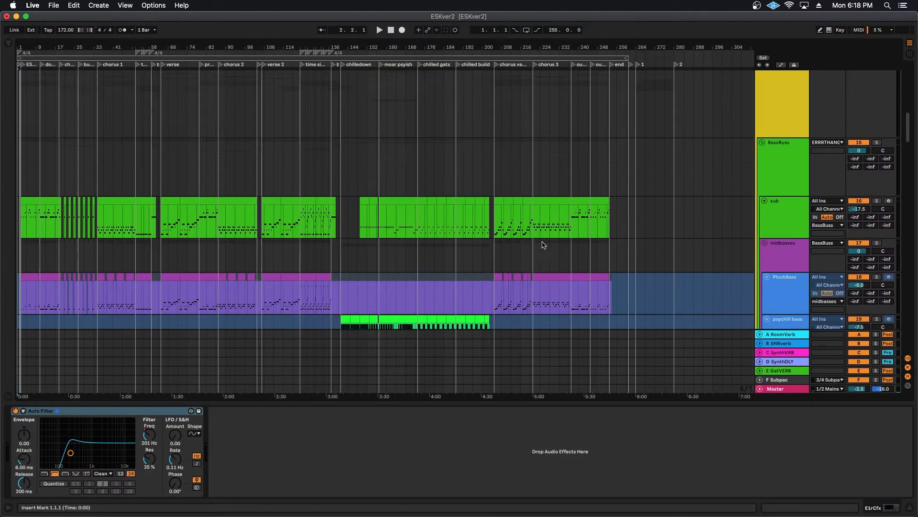
click(759, 74)
scroll(280, 174, up, 5)
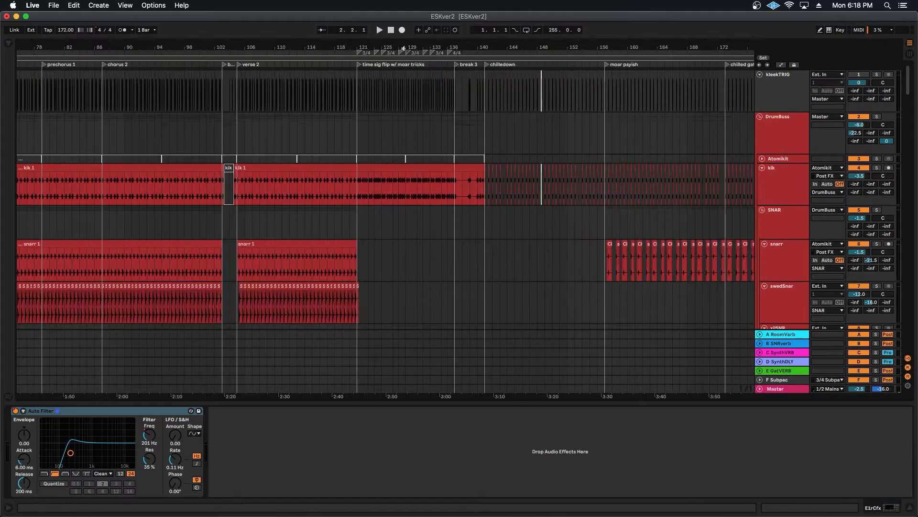
Place the insert marker at 49.1.3 on the kleekTRIG track and compare its SCtrig clips with the kick and snare hits.
scroll(281, 174, left, 10)
drag(301, 46, 313, 121)
click(234, 92)
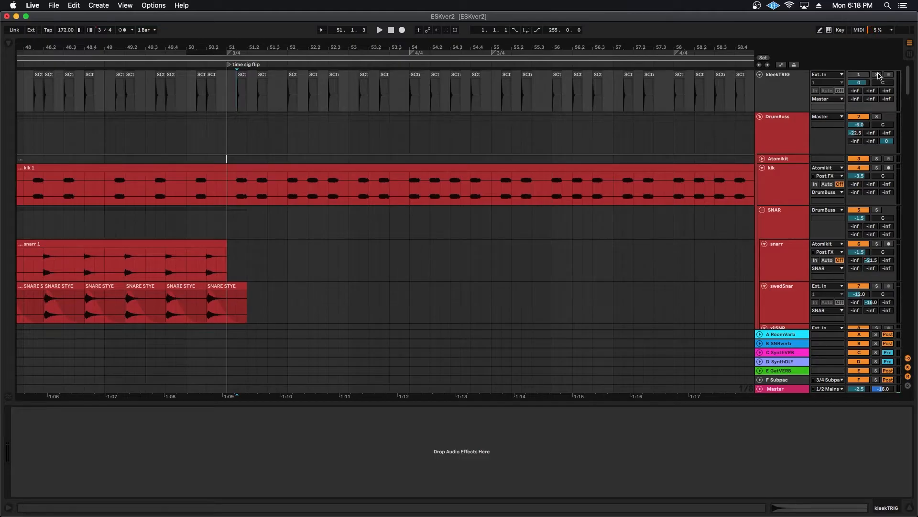
scroll(324, 115, left, 5)
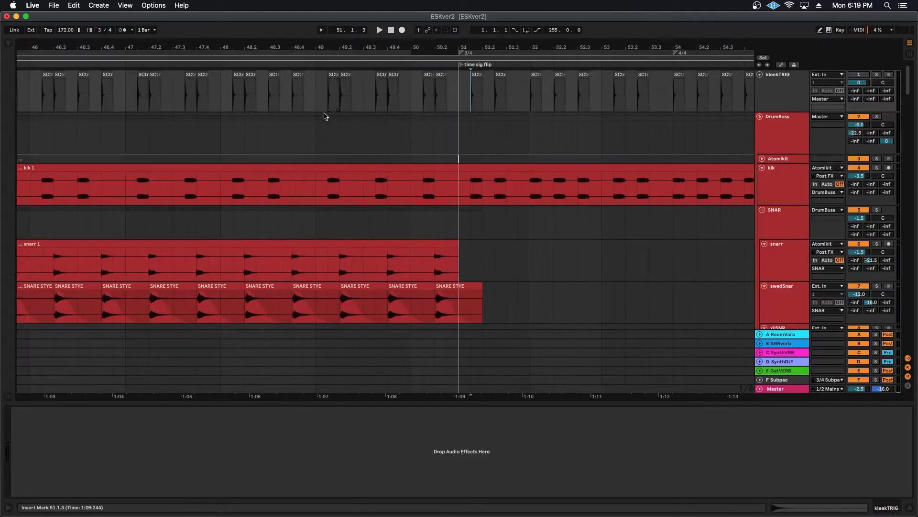
click(328, 96)
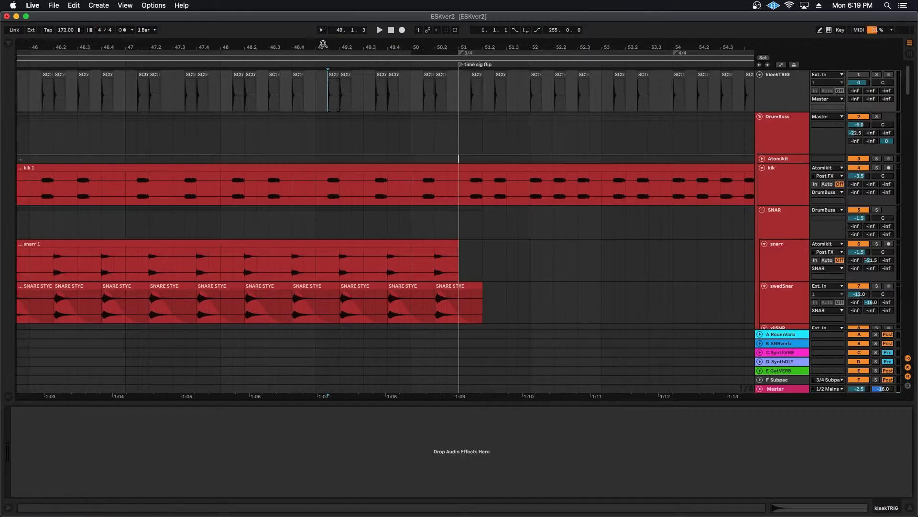
drag(325, 47, 342, 112)
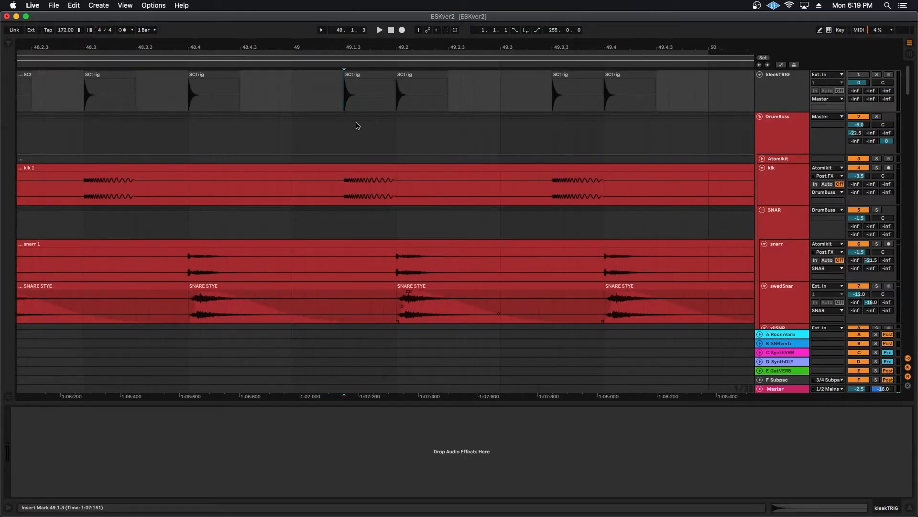
drag(338, 47, 338, 9)
Show the sidechain Compressor on the ERRRTHANG group.
scroll(393, 241, down, 8)
scroll(395, 243, down, 5)
click(574, 204)
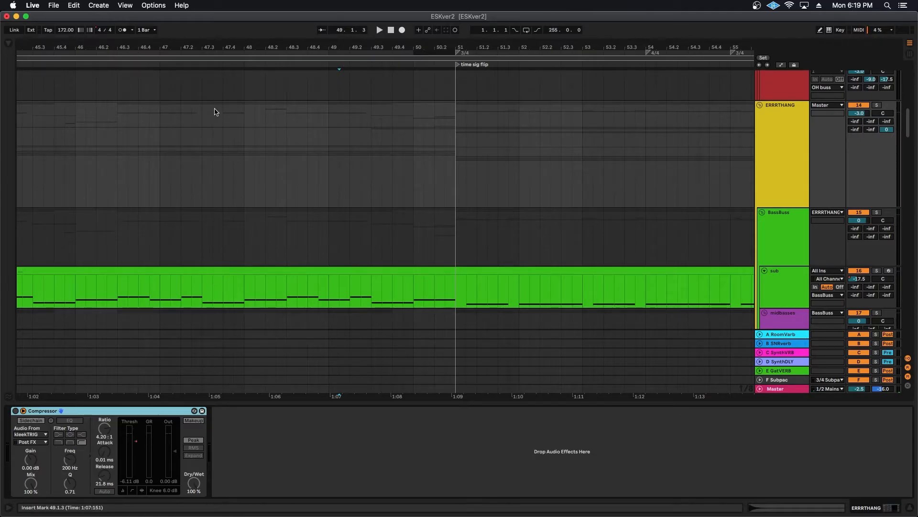
Play the song from bar 45 into the time sig flip at bar 51 with the ERRRTHANG Compressor shown.
drag(291, 46, 291, 21)
click(346, 192)
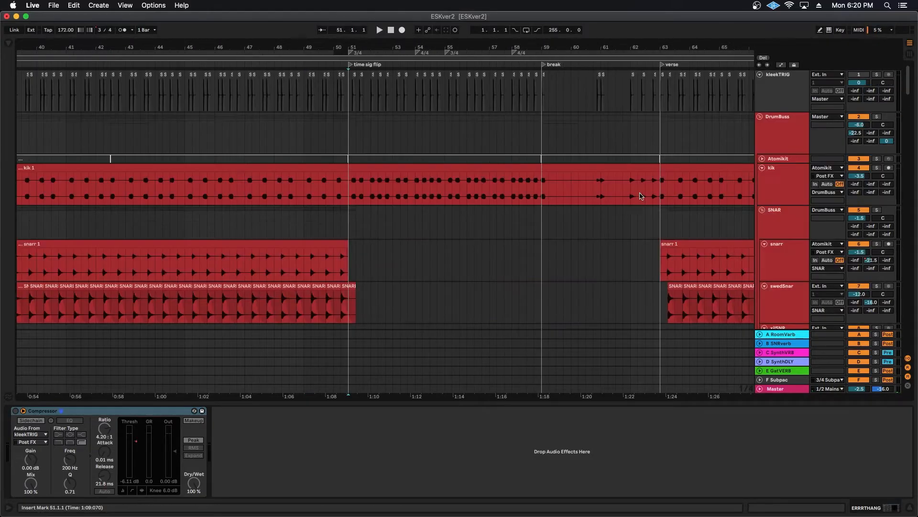
scroll(640, 196, down, 5)
scroll(569, 217, up, 4)
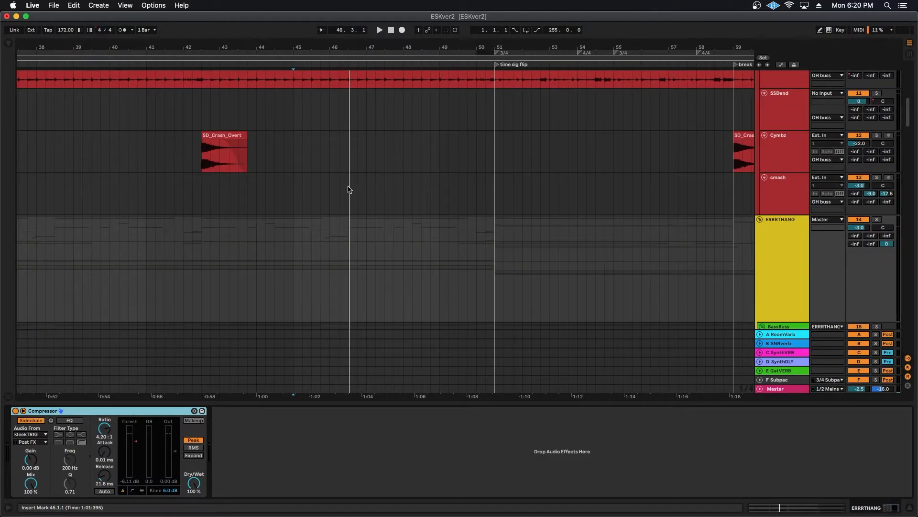
key(space)
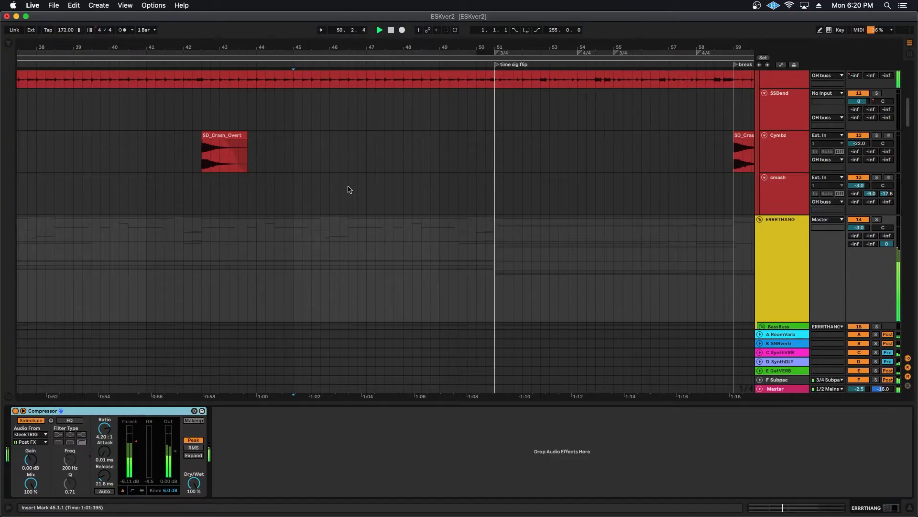
key(space)
Fold the kleekTRIG track while viewing the arrangement from the intro to verse 2.
scroll(349, 189, down, 10)
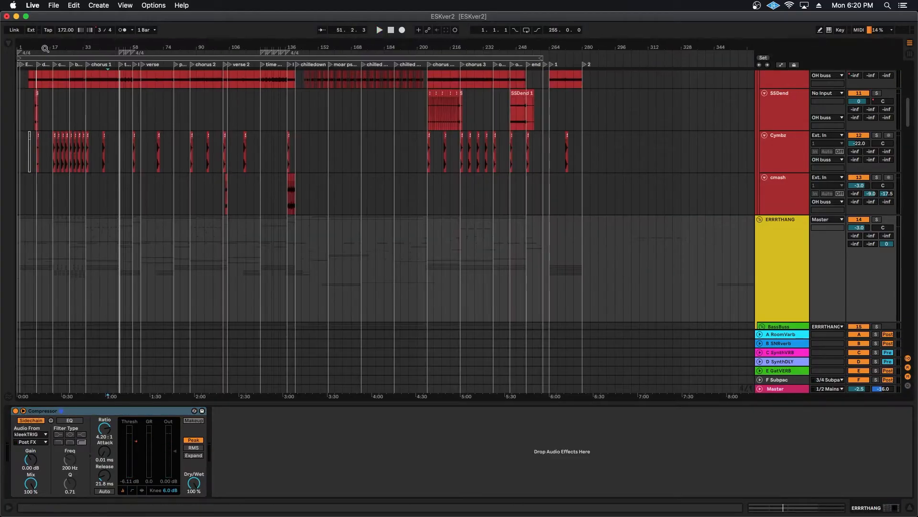
drag(45, 48, 105, 95)
scroll(746, 86, up, 10)
click(760, 75)
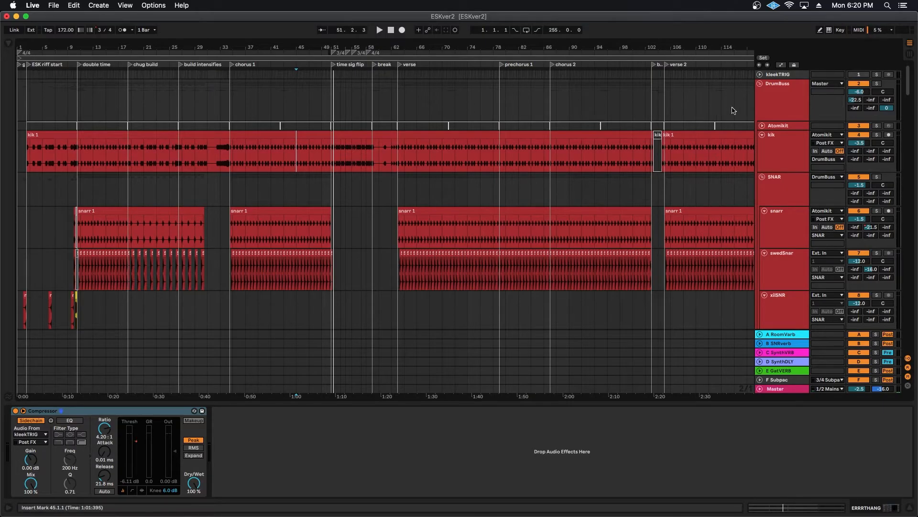
View the DrumBuss group's device chain and compare it with the ERRRTHANG group's Compressor.
click(681, 114)
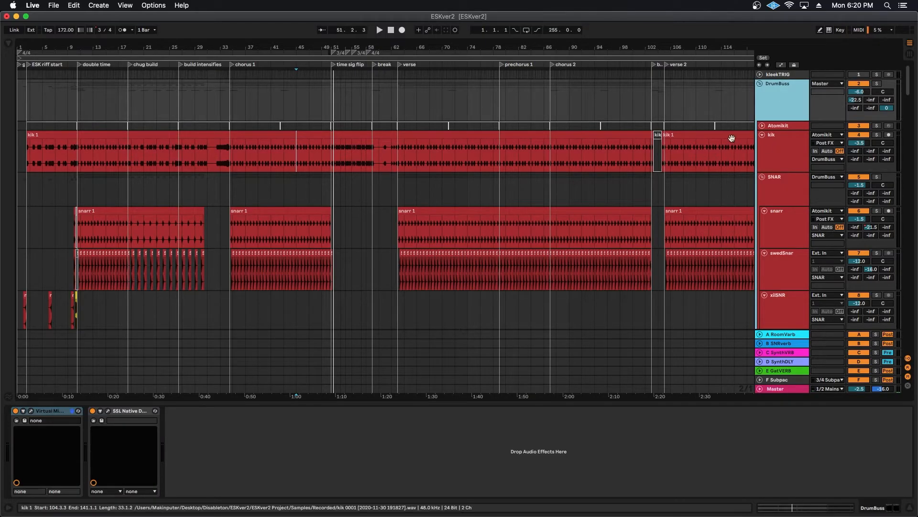
scroll(753, 201, down, 5)
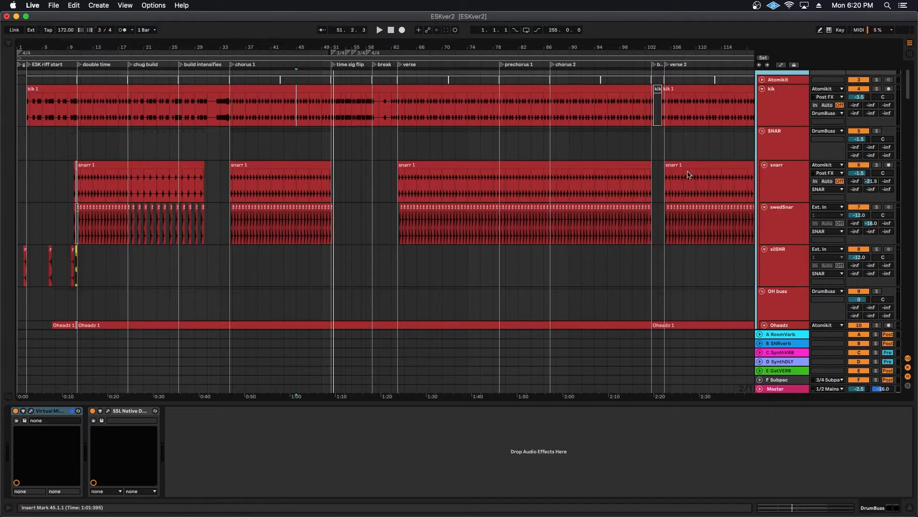
scroll(679, 213, down, 5)
click(789, 200)
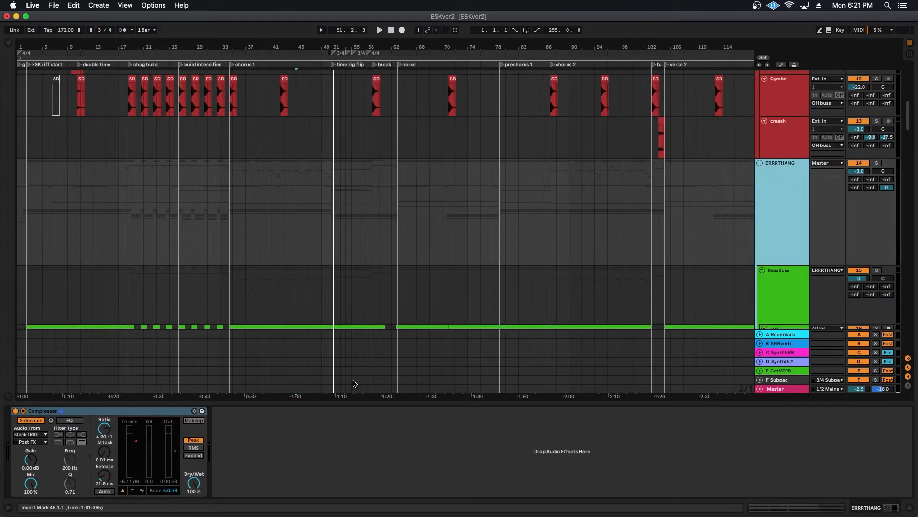
Show the OH buss group's device chain and select its Compressor.
scroll(776, 125, up, 4)
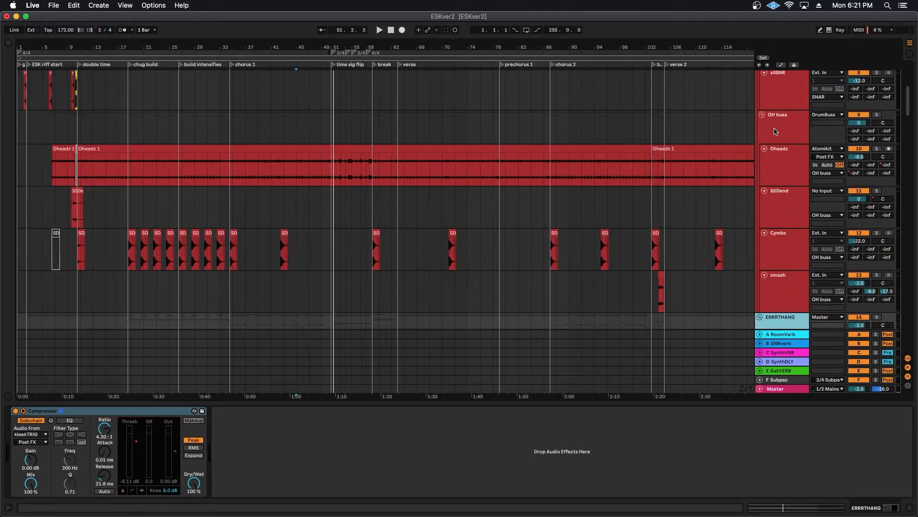
click(777, 131)
scroll(568, 207, up, 1)
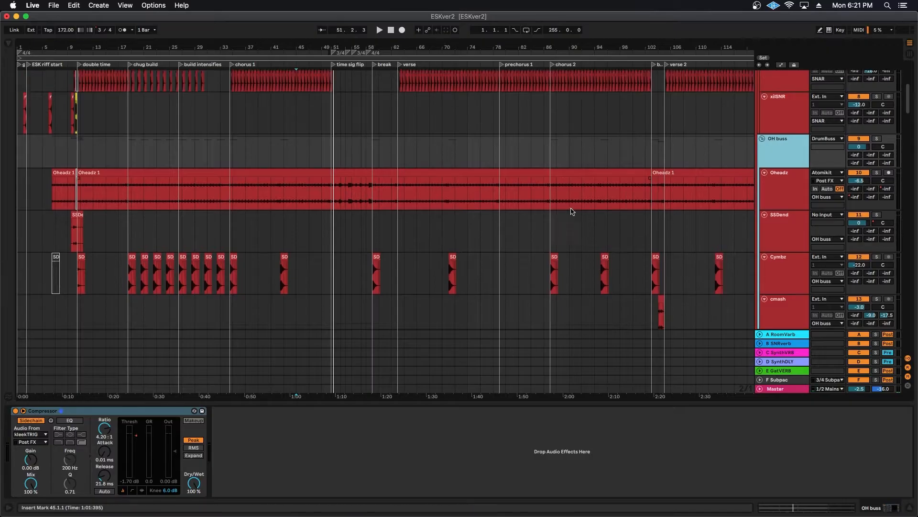
click(142, 414)
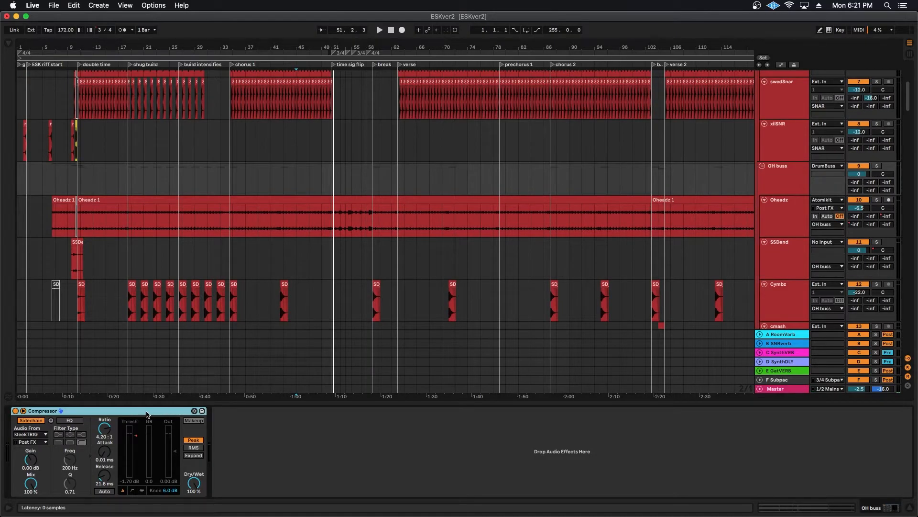
Check the ERRRTHANG group again and return to the OH buss group's Compressor.
scroll(633, 219, down, 5)
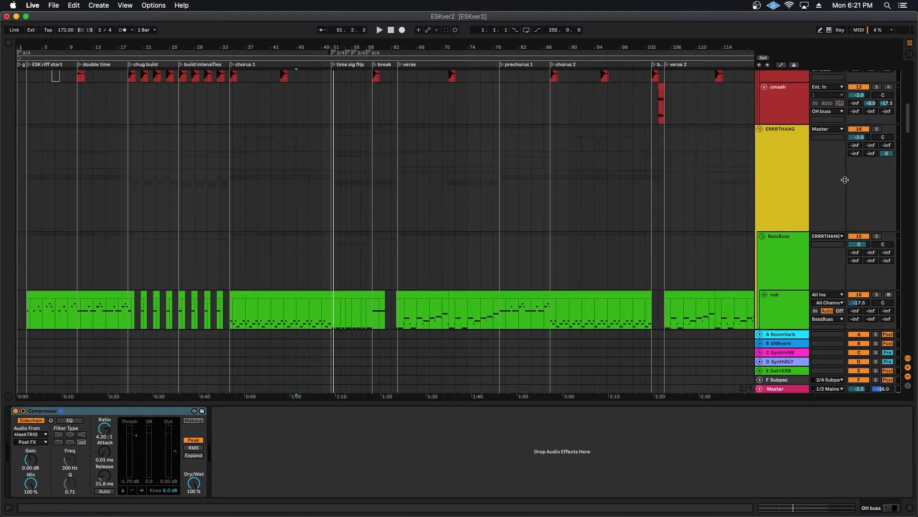
click(782, 184)
scroll(662, 178, up, 5)
click(785, 225)
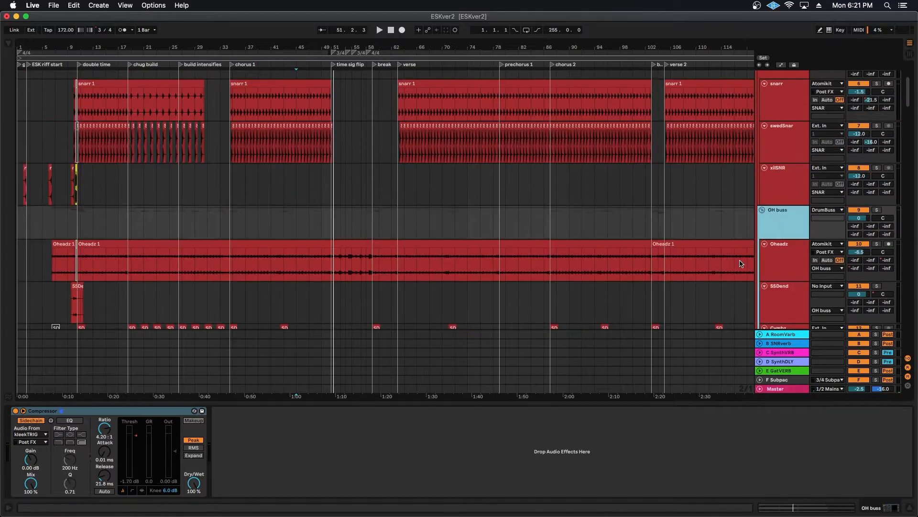
Select the Oheadz, SSDend and Cymbz tracks in turn to view their device chains.
scroll(660, 191, down, 2)
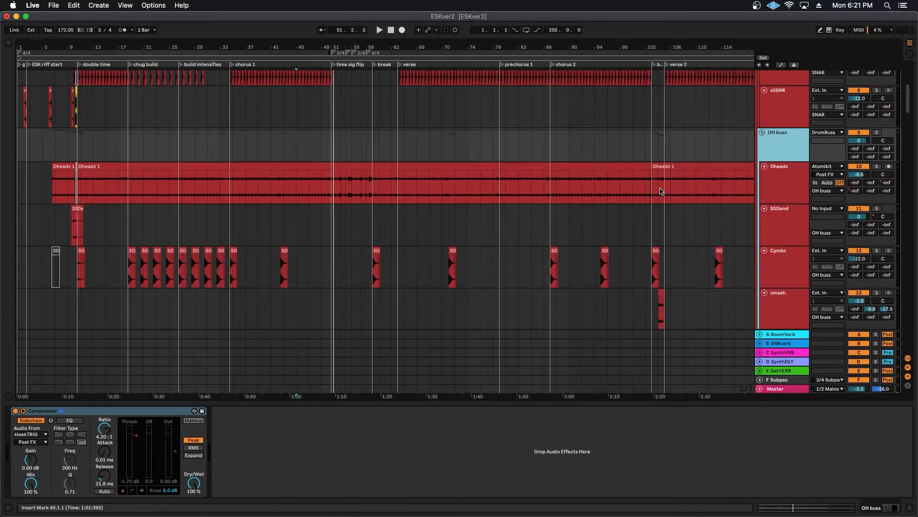
click(777, 183)
click(778, 230)
scroll(777, 228, down, 1)
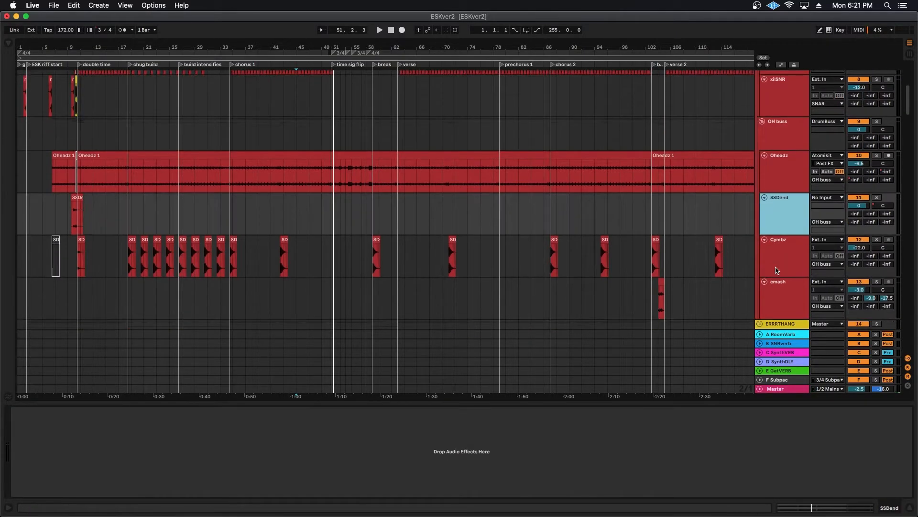
click(783, 263)
scroll(770, 238, down, 3)
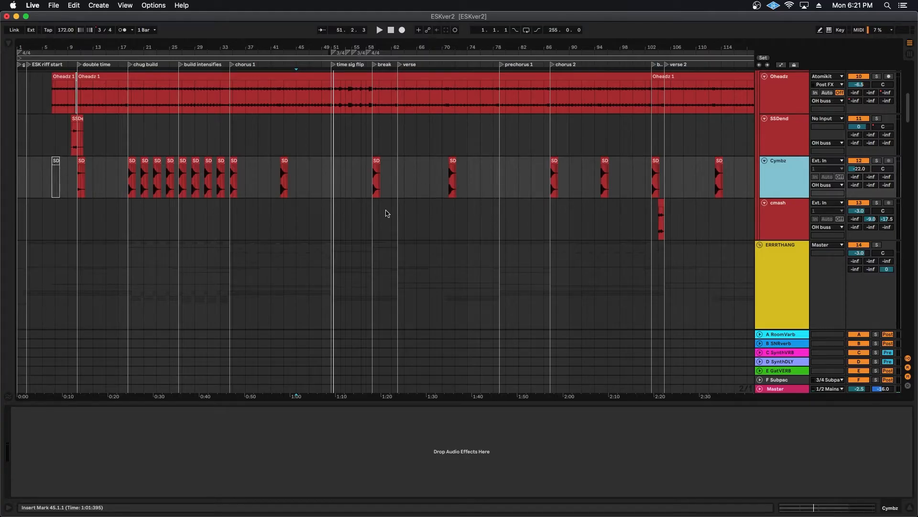
Play the pluginFX clip on the E1rCfx track from the start of the song with its Auto Filter shown.
scroll(388, 213, up, 6)
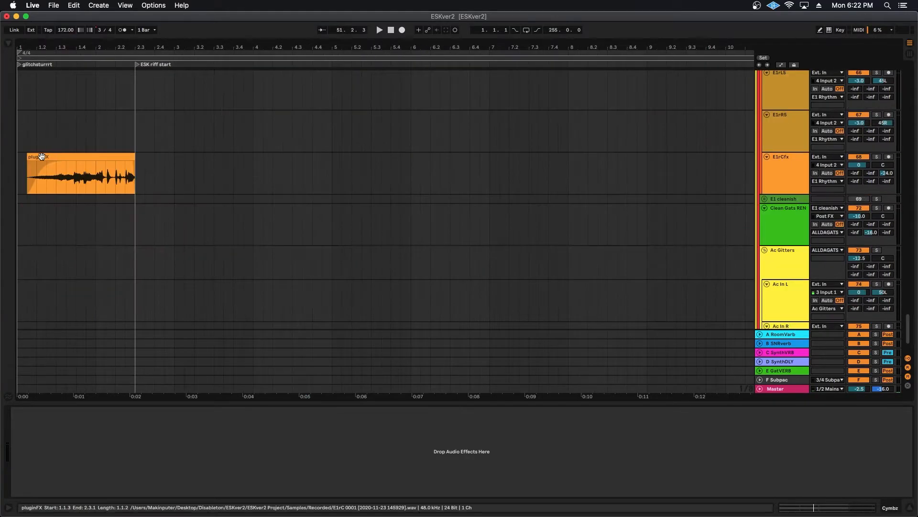
click(21, 173)
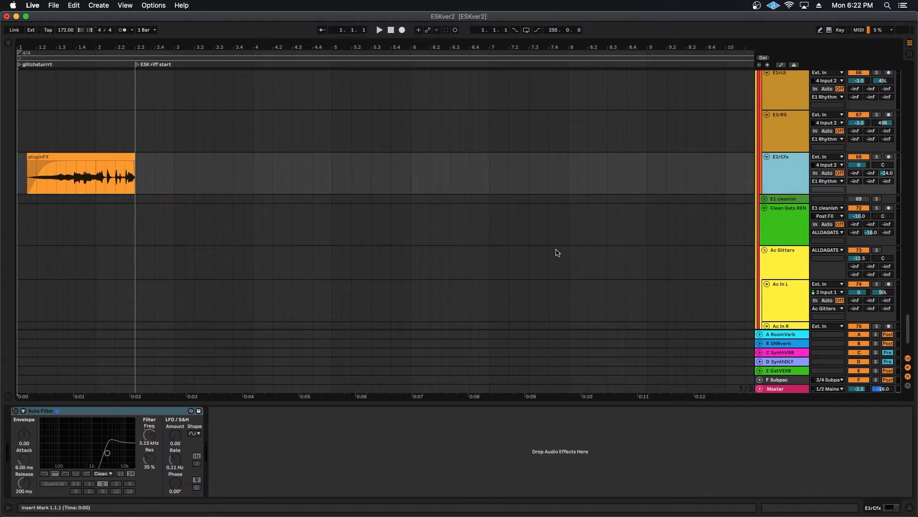
key(space)
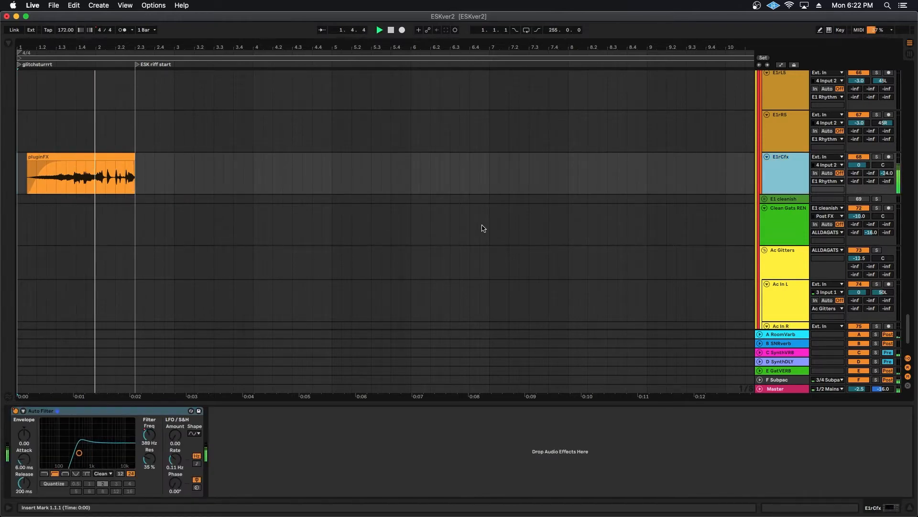
Place the insert marker at 1.1.1 on the noiseFX track and solo that track.
scroll(255, 191, up, 10)
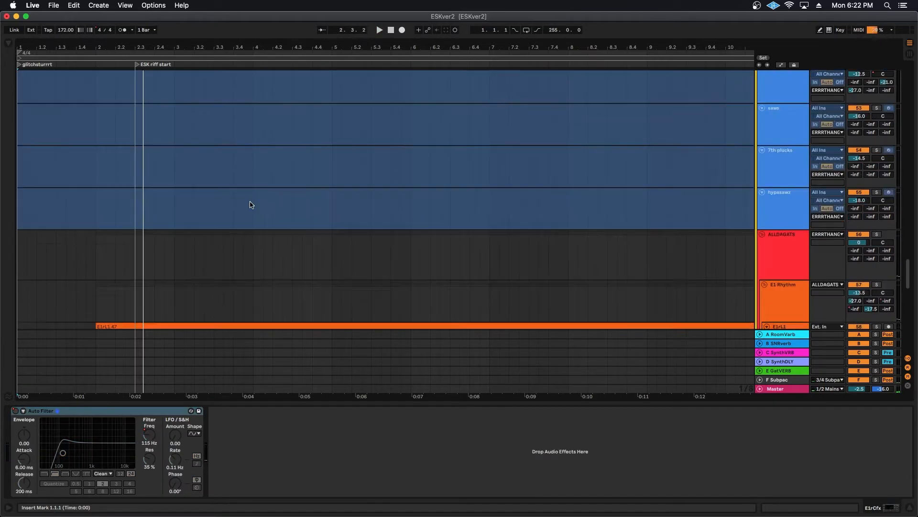
scroll(249, 202, up, 15)
click(20, 210)
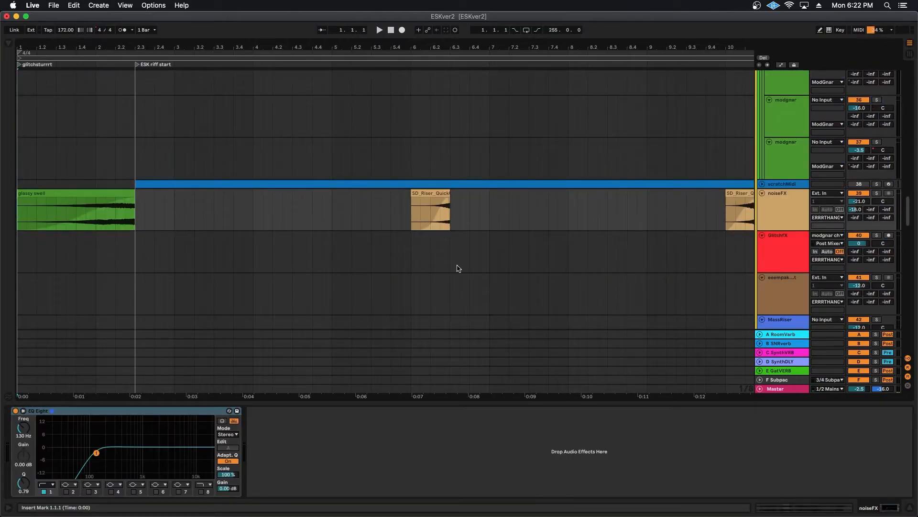
key(s)
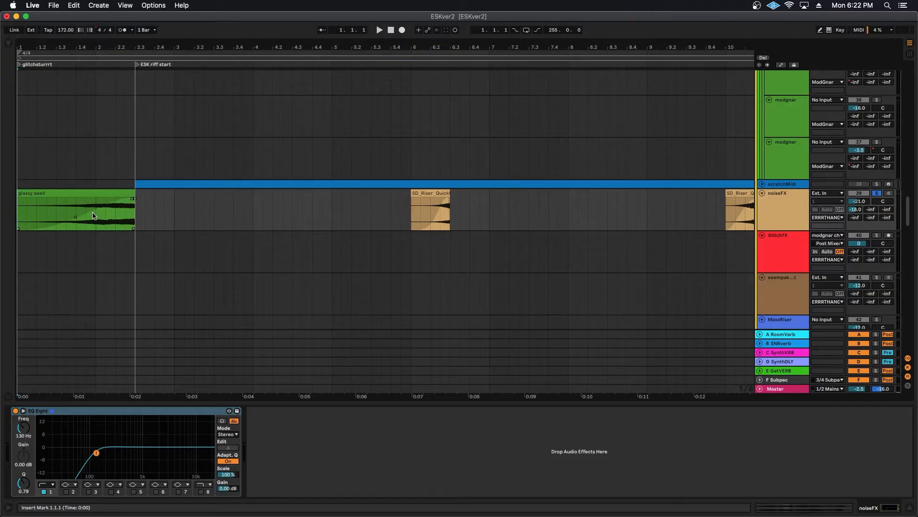
Play the glassy swell clip and stretch its fade-in over the clip's full length.
key(space)
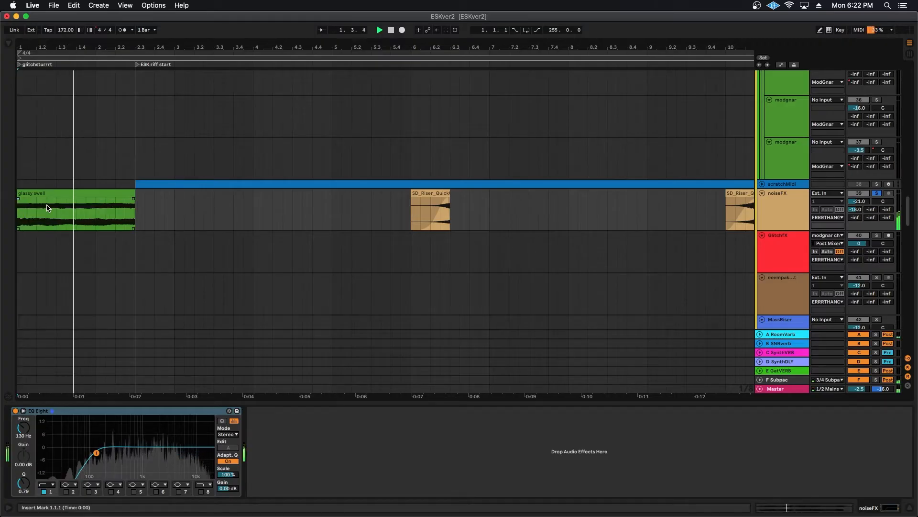
drag(18, 198, 146, 204)
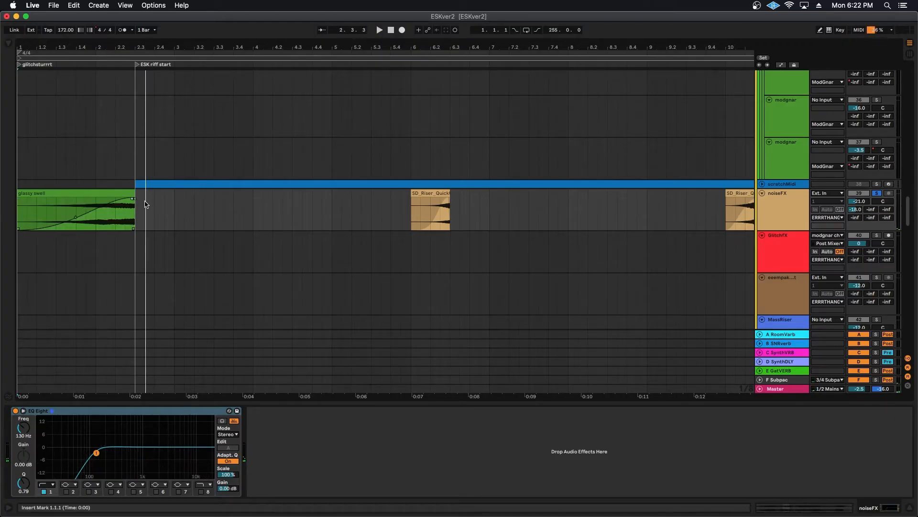
Solo the E1rCfx track that holds the pluginFX clip.
scroll(146, 204, down, 20)
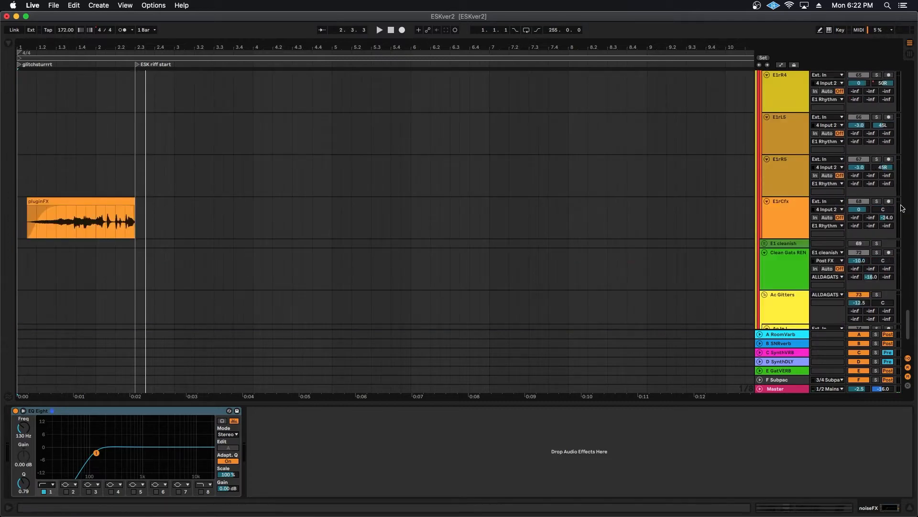
click(877, 201)
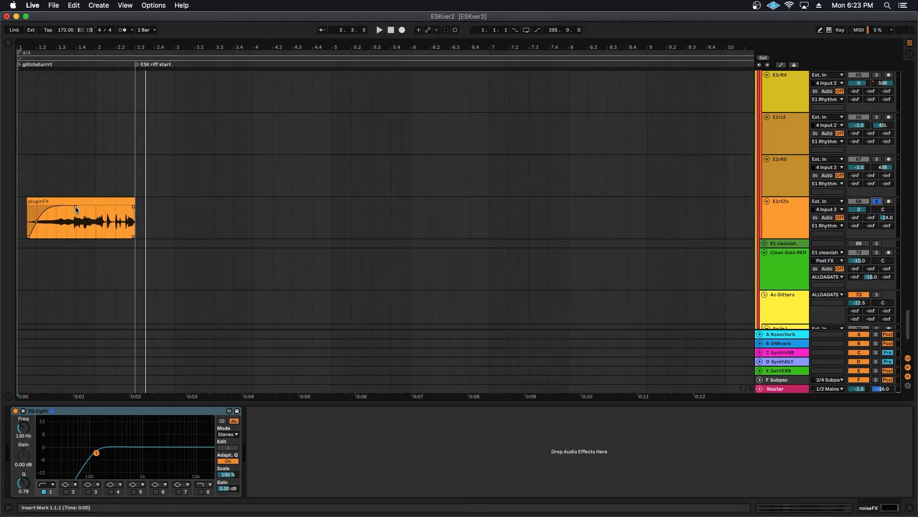
Bypass the EQ Eight on the noiseFX track and play the soloed pluginFX clip from 1.1.1.
click(16, 411)
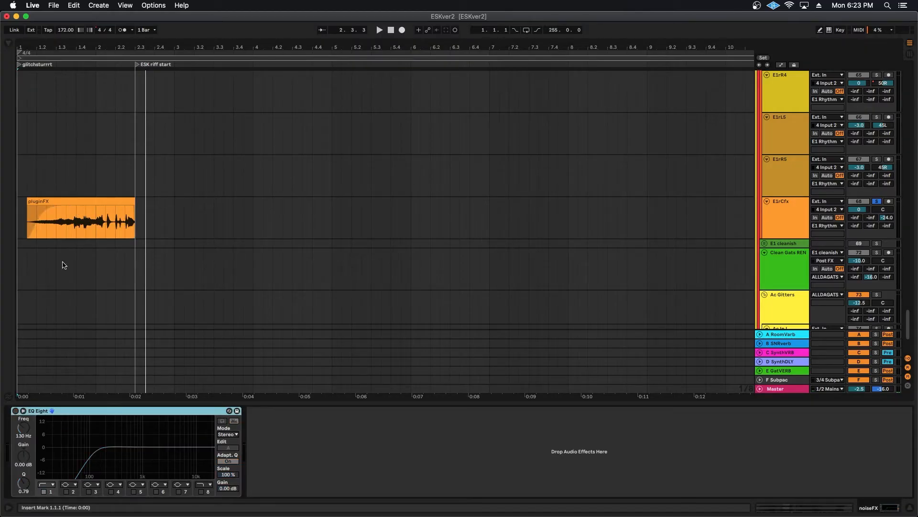
click(96, 229)
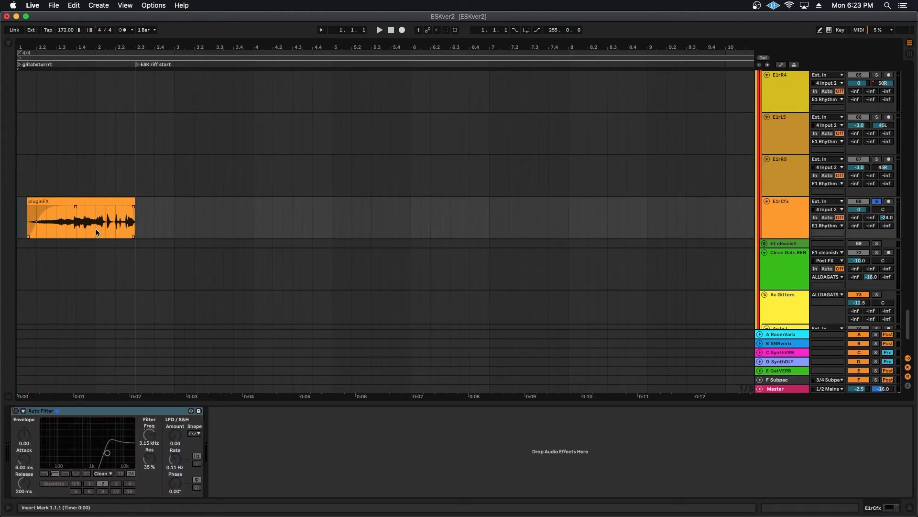
key(space)
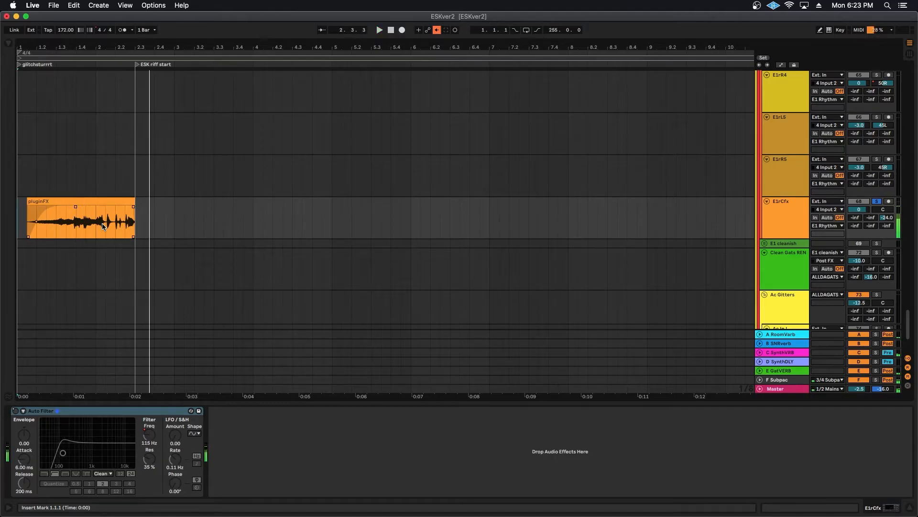
Audition the pluginFX clip with its Auto Filter switched on, and restore the overridden automation of that filter.
click(15, 415)
click(15, 411)
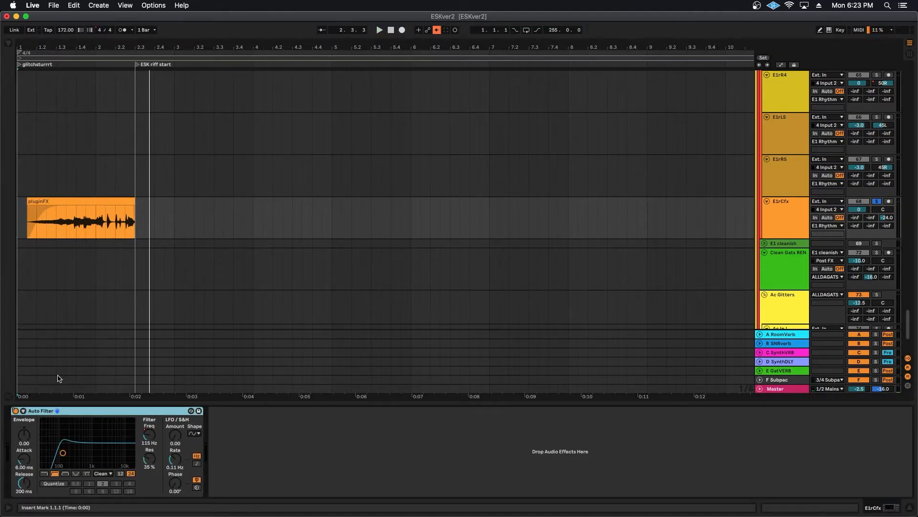
key(space)
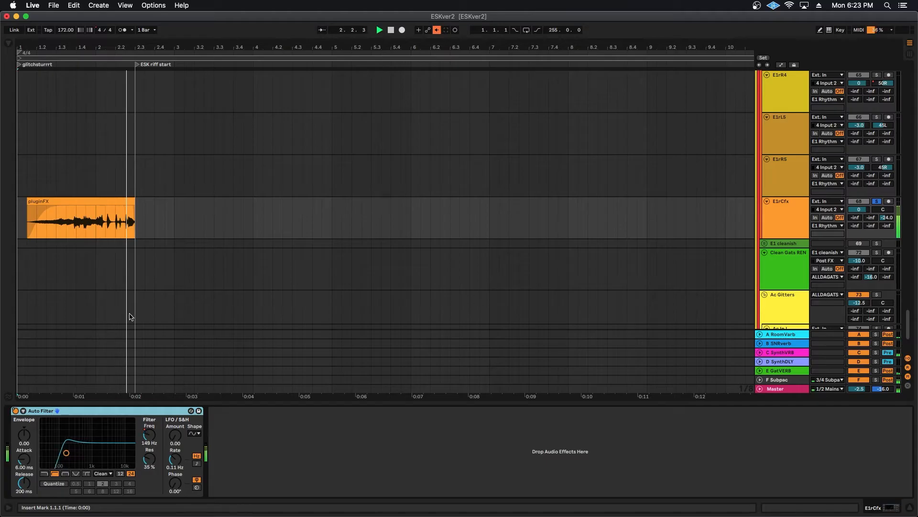
key(a)
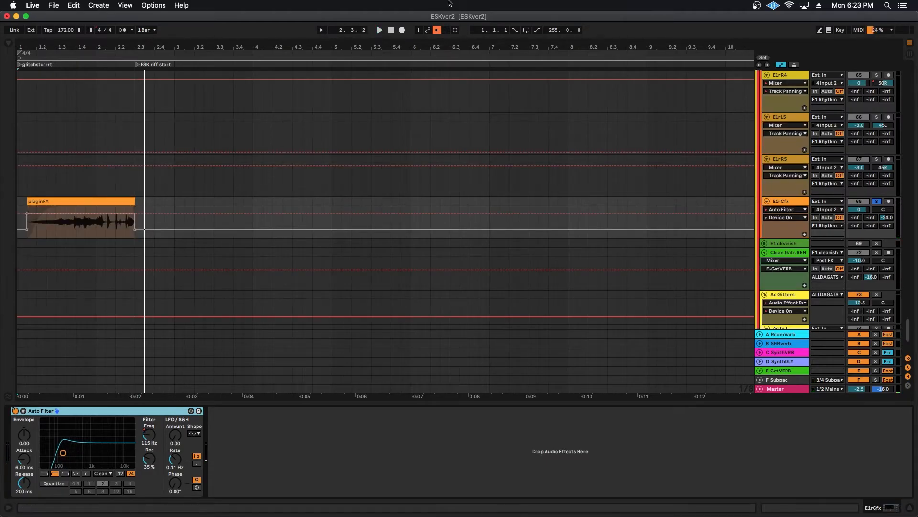
click(437, 30)
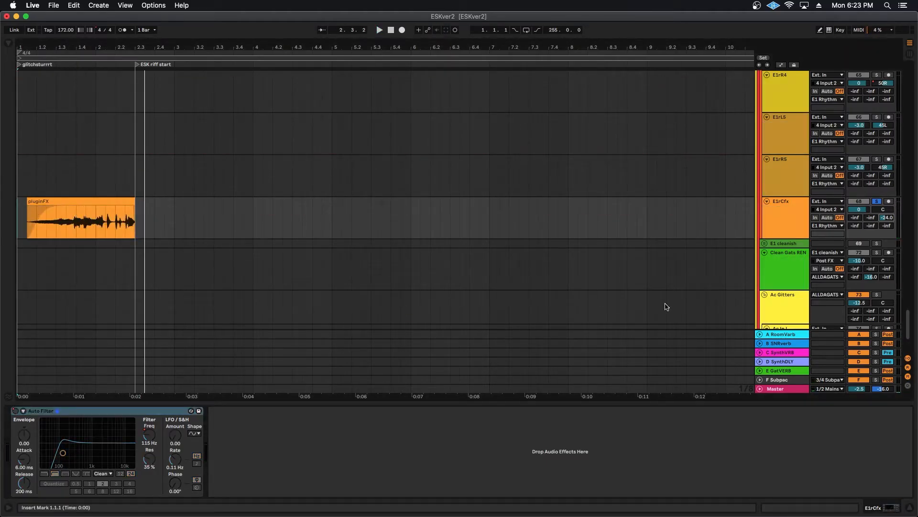
Examine the Raum reverb plug-in on the C SynthVRB return track, closing its window and folding the track again.
click(782, 354)
click(760, 352)
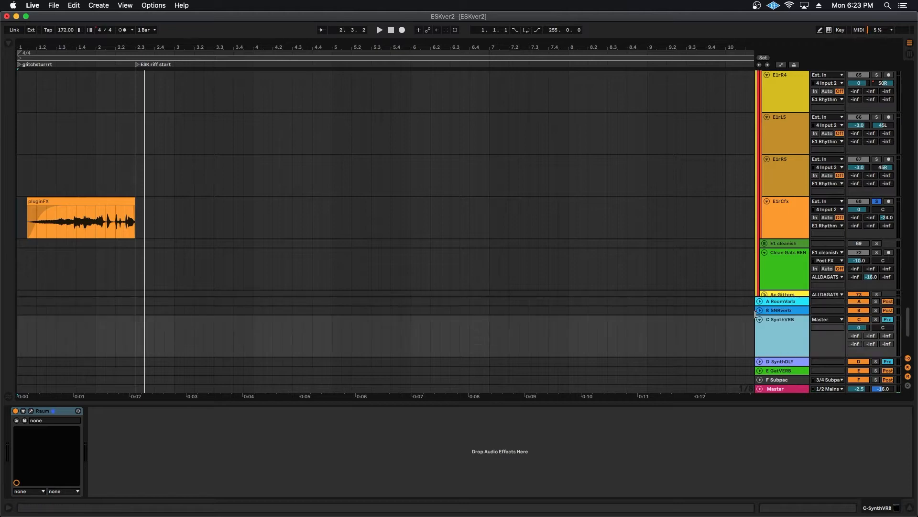
click(30, 410)
click(313, 166)
click(759, 319)
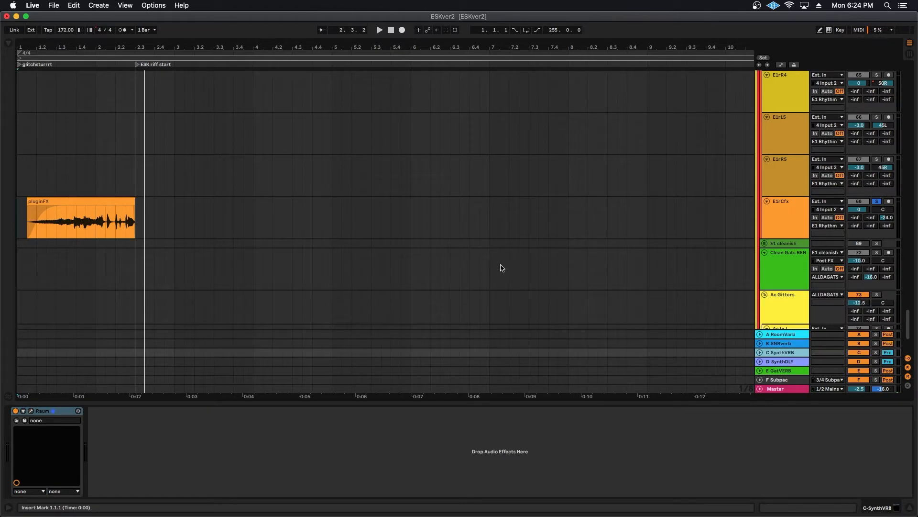
Place the insert marker at 2.3.1 on the DrumBuss track, at the start of the ESK riff.
scroll(287, 234, up, 3)
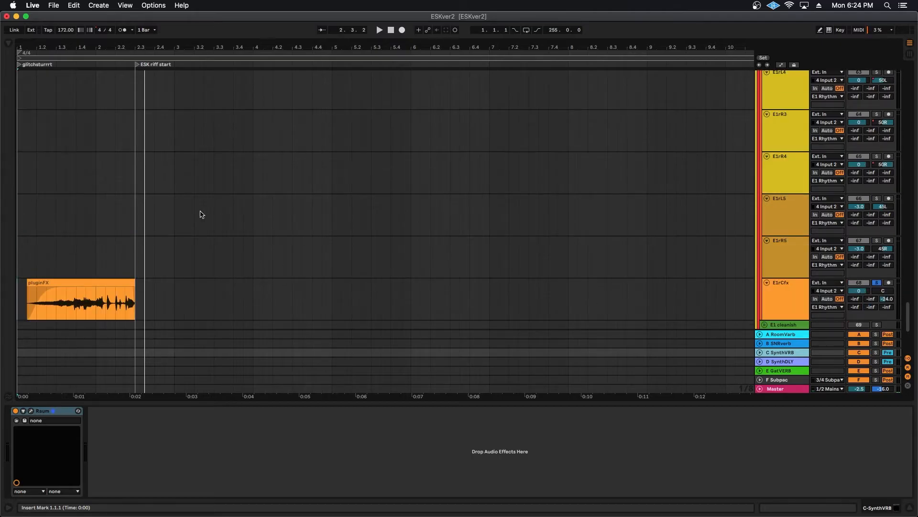
scroll(287, 206, up, 6)
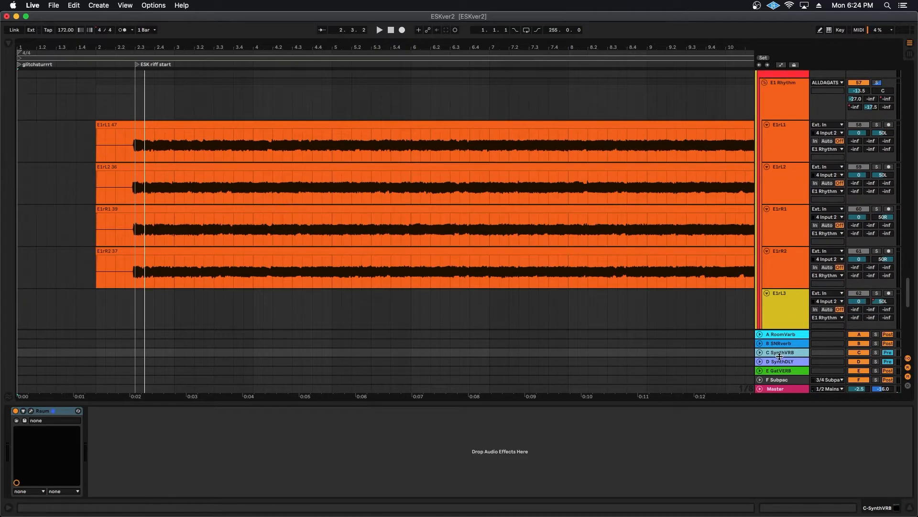
scroll(383, 266, down, 10)
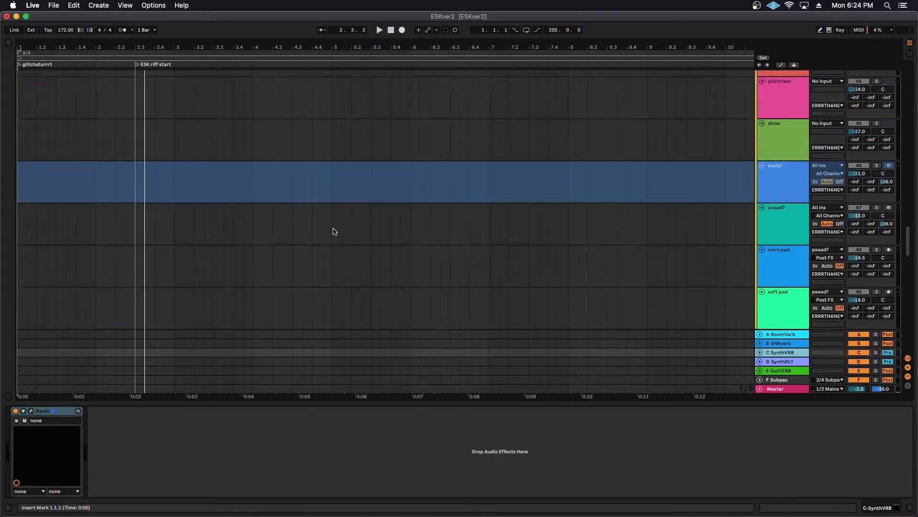
scroll(335, 229, up, 10)
click(136, 100)
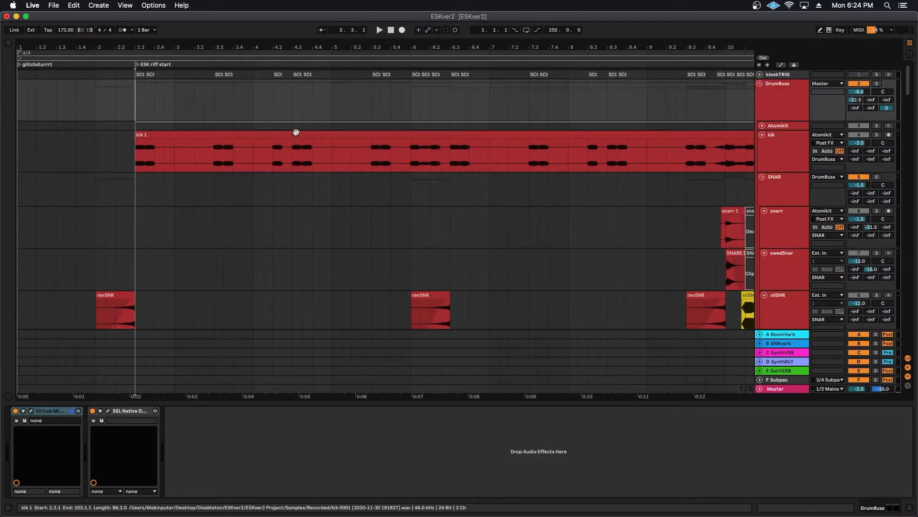
Unfold the Atomikit track and activate its MIDI clip that begins at 2.3.1.
click(762, 125)
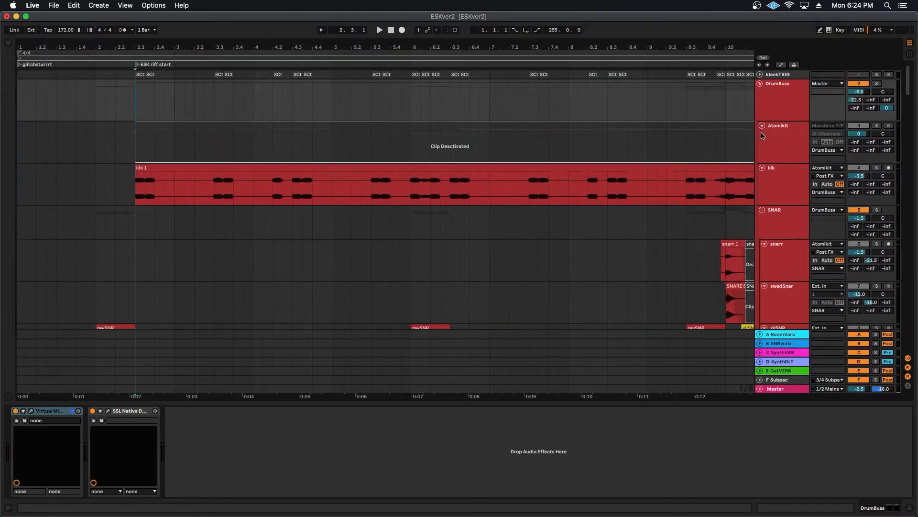
click(437, 126)
key(0)
click(798, 156)
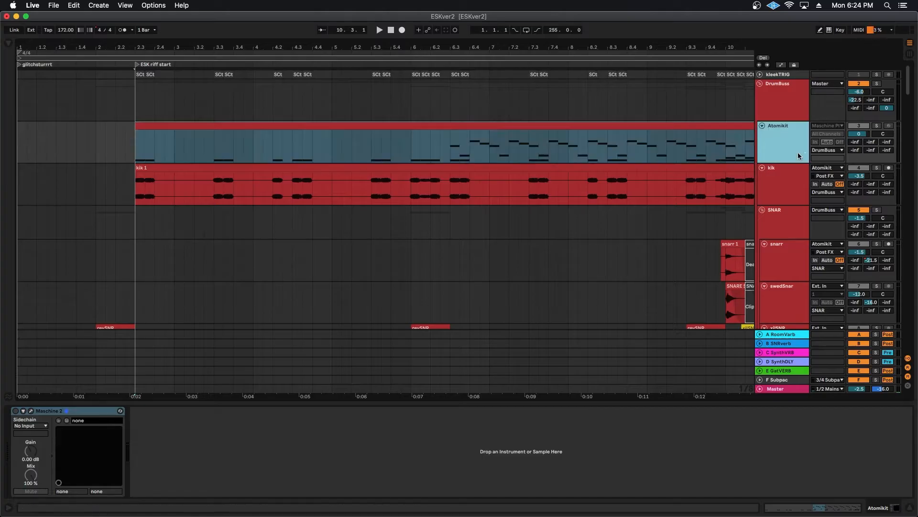
Solo the Atomikit track and play its clip from 2.3.1.
click(876, 126)
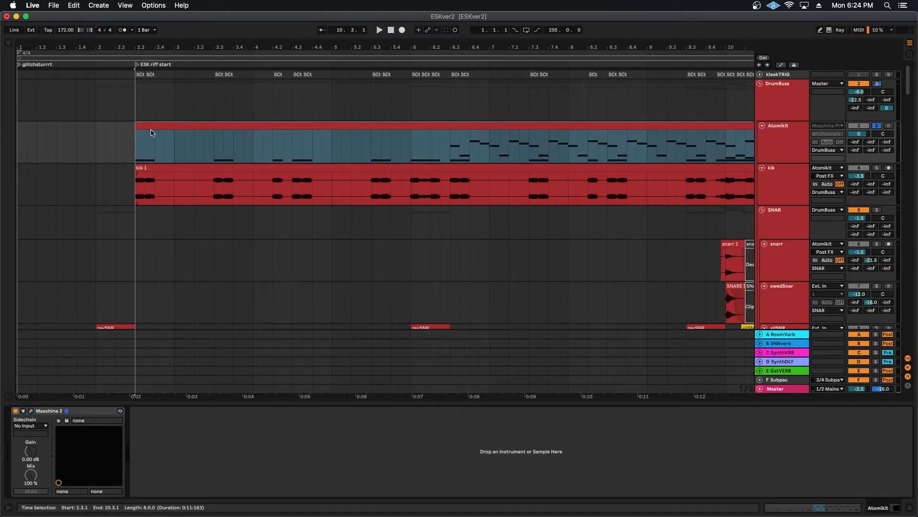
key(shift+Tab)
key(space)
key(shift+Tab)
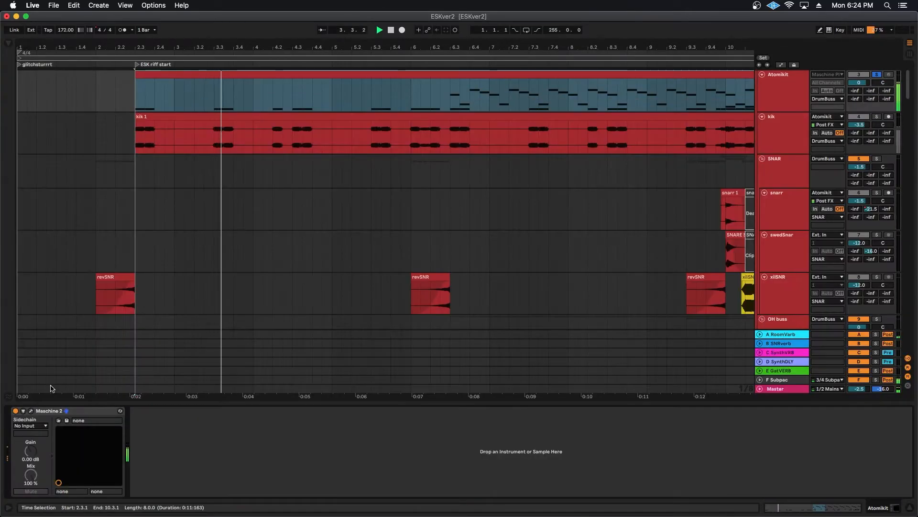
Examine the kick, snare and hi-hat sounds on the Atomized Kit pads in the Maschine 2 plug-in window.
click(32, 411)
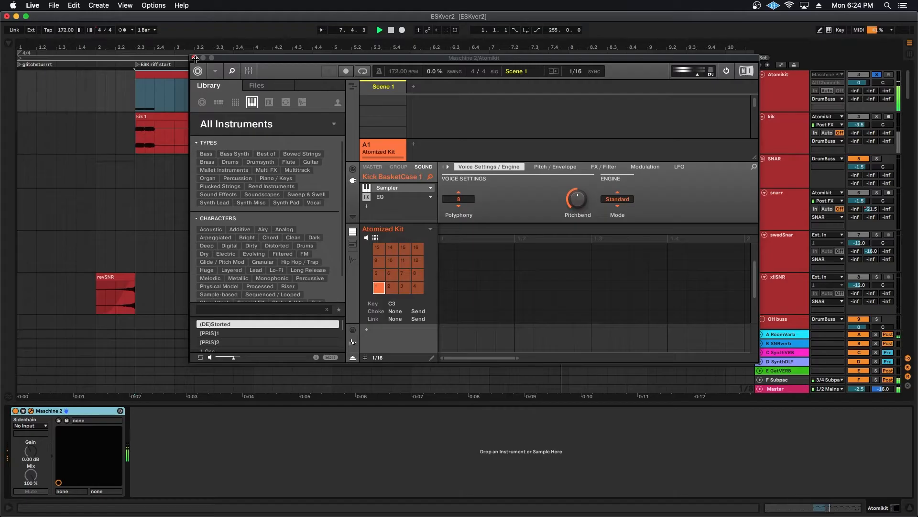
click(392, 287)
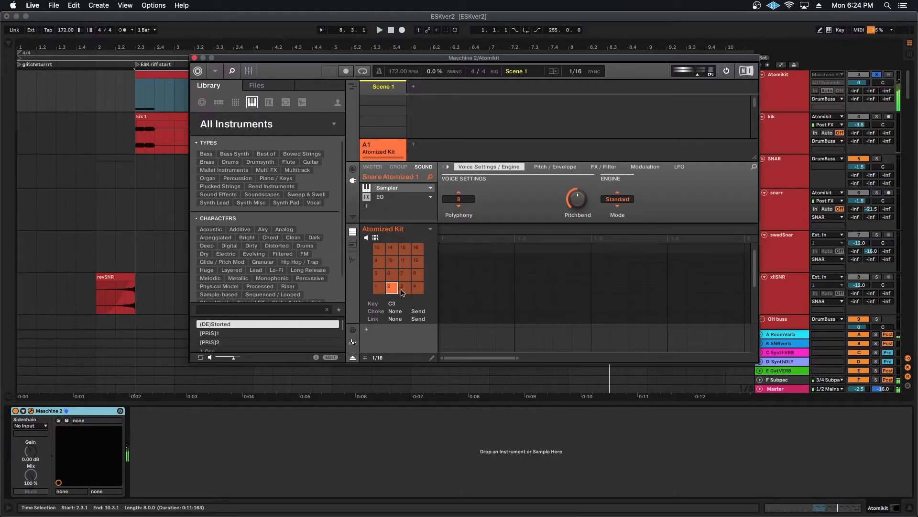
click(402, 293)
click(416, 290)
click(405, 276)
click(417, 276)
click(393, 275)
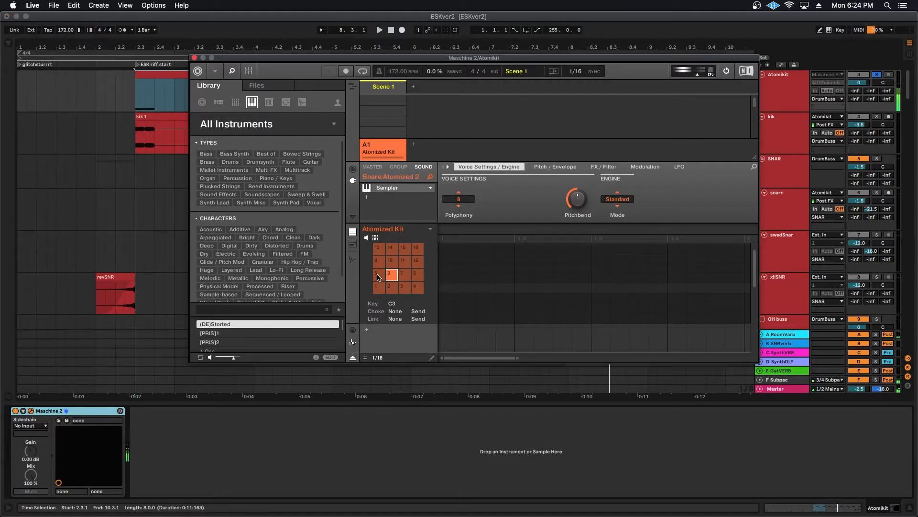
click(391, 260)
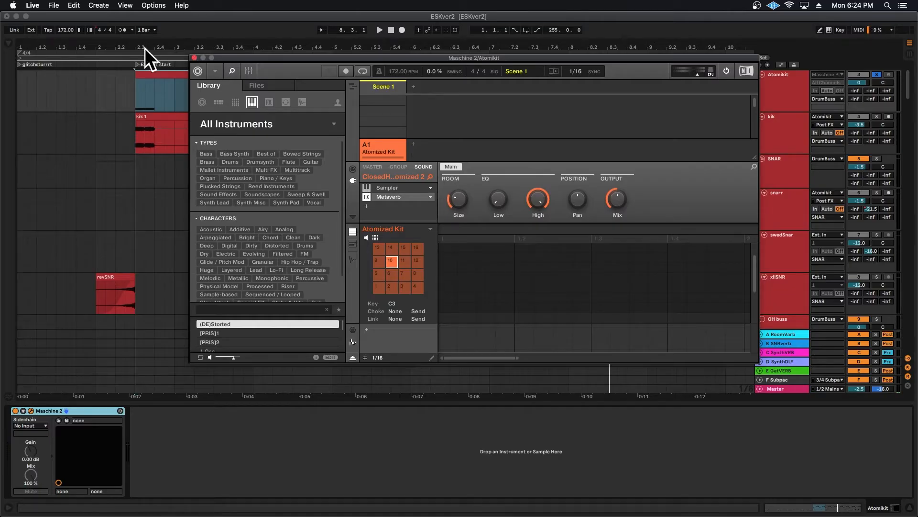
click(194, 57)
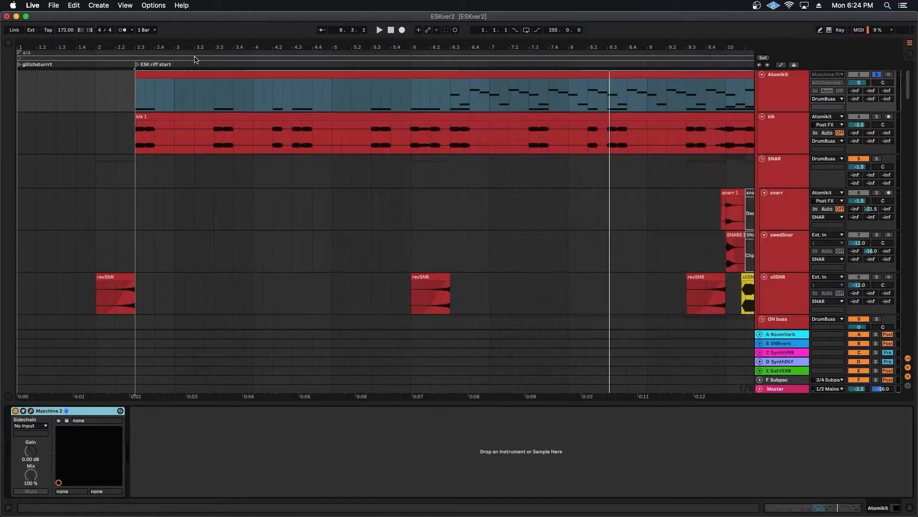
Open the Atomikit clip under the ESK riff start marker in the MIDI note editor.
scroll(297, 292, up, 3)
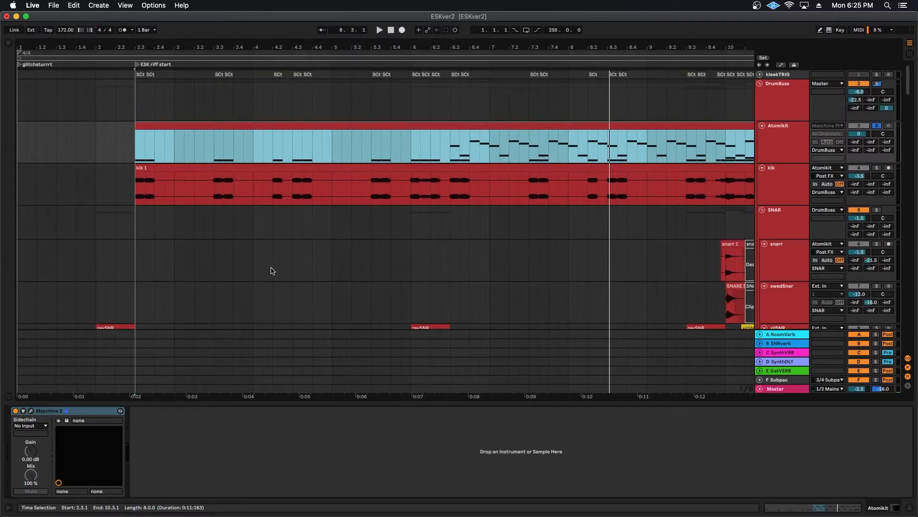
click(410, 148)
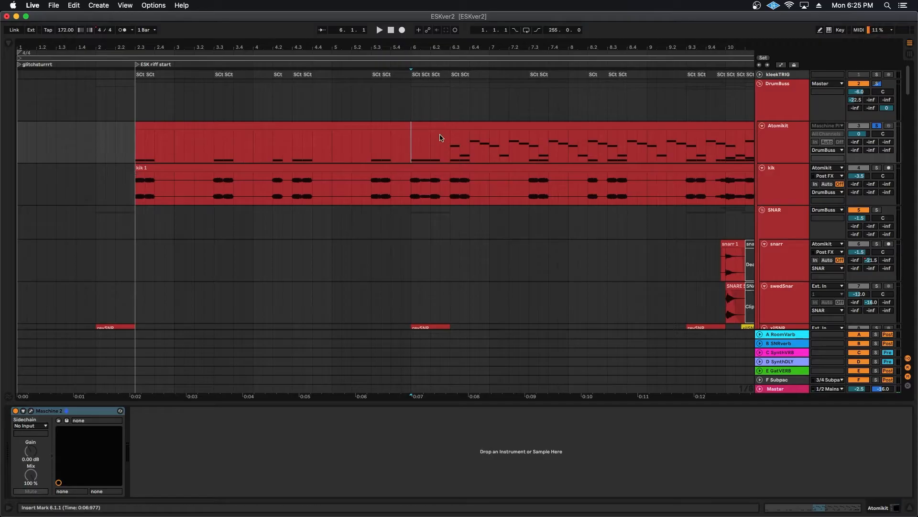
key(minus)
key(minus)
key(minus)
key(minus)
click(328, 146)
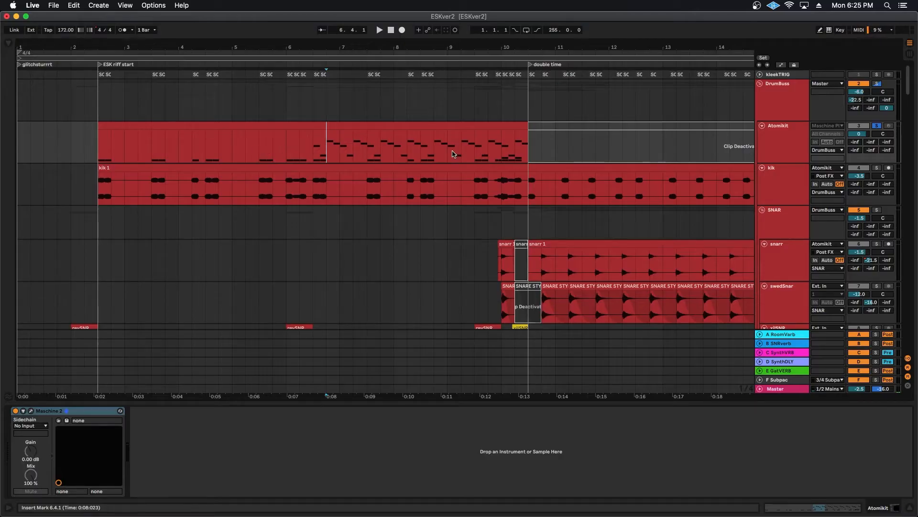
double_click(409, 137)
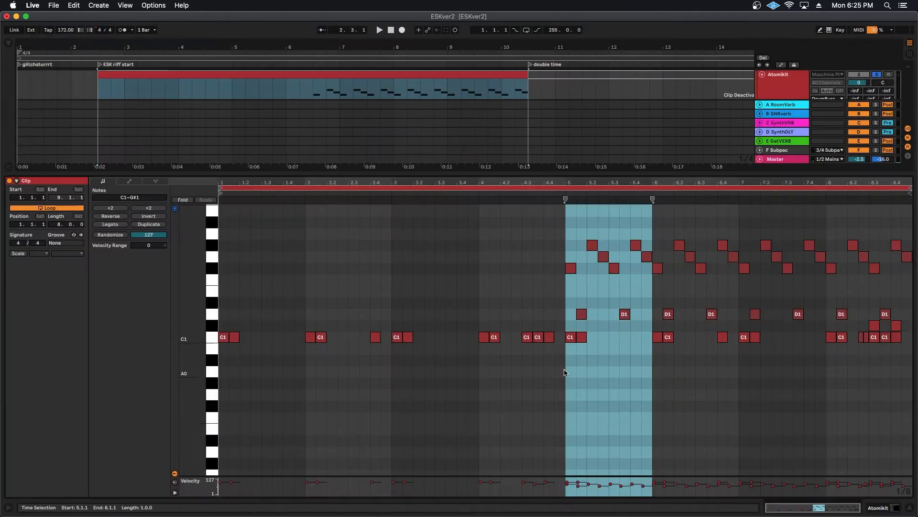
Check the velocities of the F#1 note at 5.1.1 and the D1 note at 5.1.3.
click(559, 416)
click(571, 268)
click(581, 314)
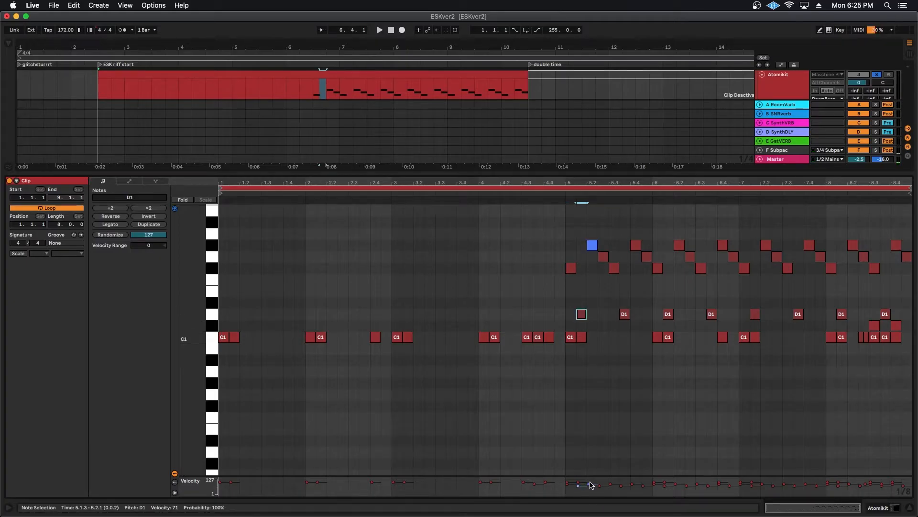
click(574, 276)
Try adding an F#1 note at 3.4.1 with a lowered velocity, and delete it again.
double_click(463, 268)
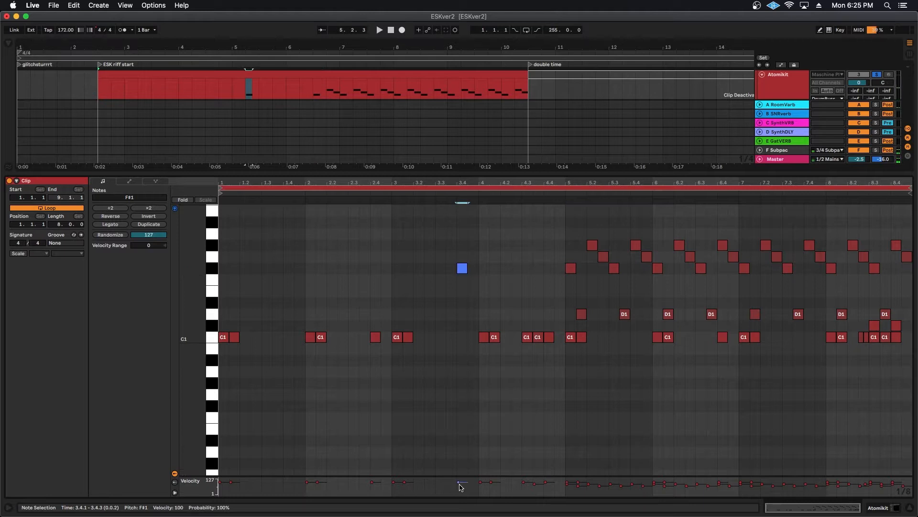
drag(462, 481, 462, 488)
click(455, 268)
drag(442, 246, 485, 284)
key(Delete)
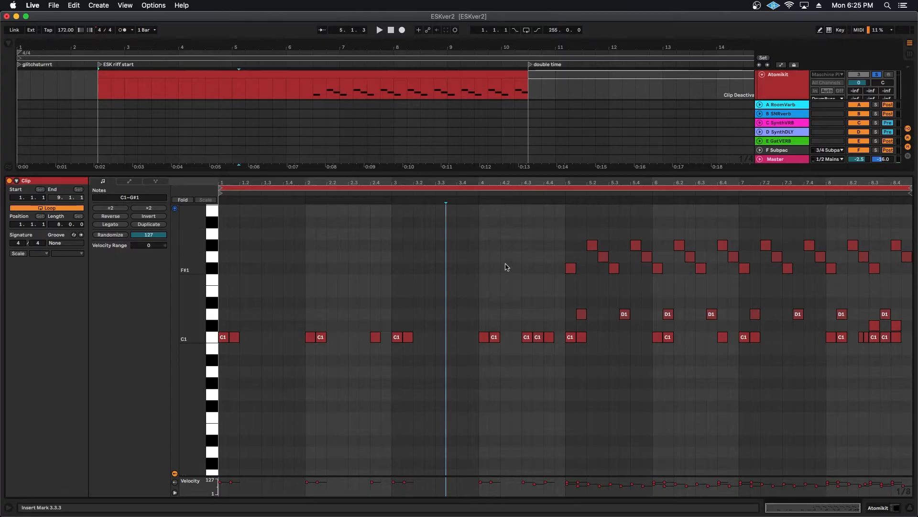
Try copying the F#1–G#1 pattern from bar 5 to bar 3 and duplicating it into bar 4, and undo both changes.
scroll(503, 267, up, 3)
key(shift+Tab)
double_click(426, 74)
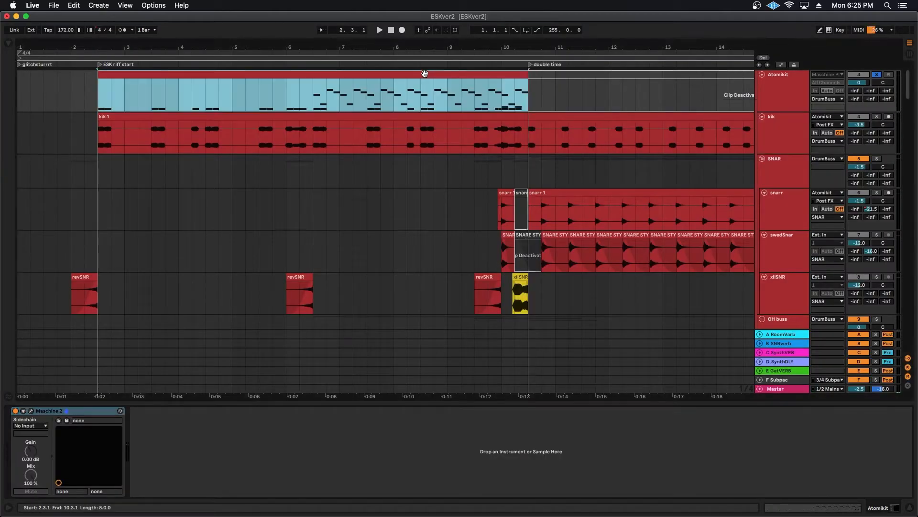
drag(529, 254, 622, 353)
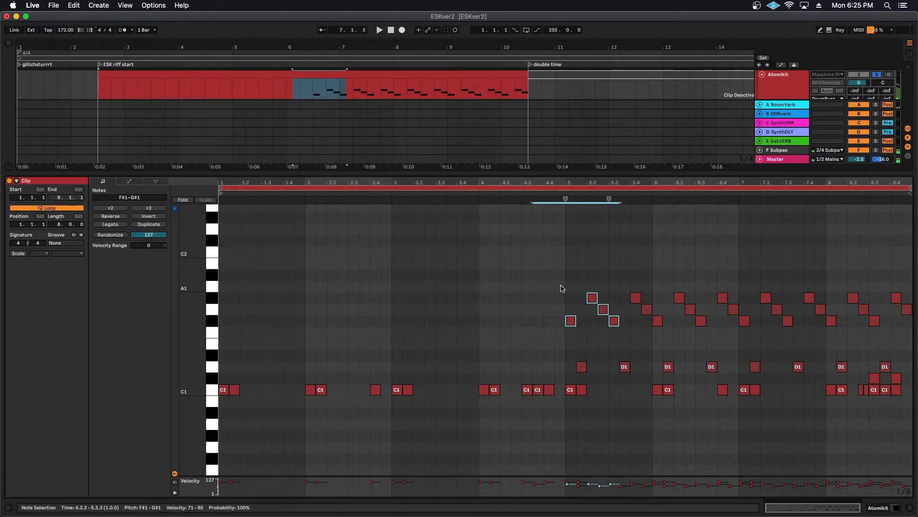
drag(563, 283, 643, 335)
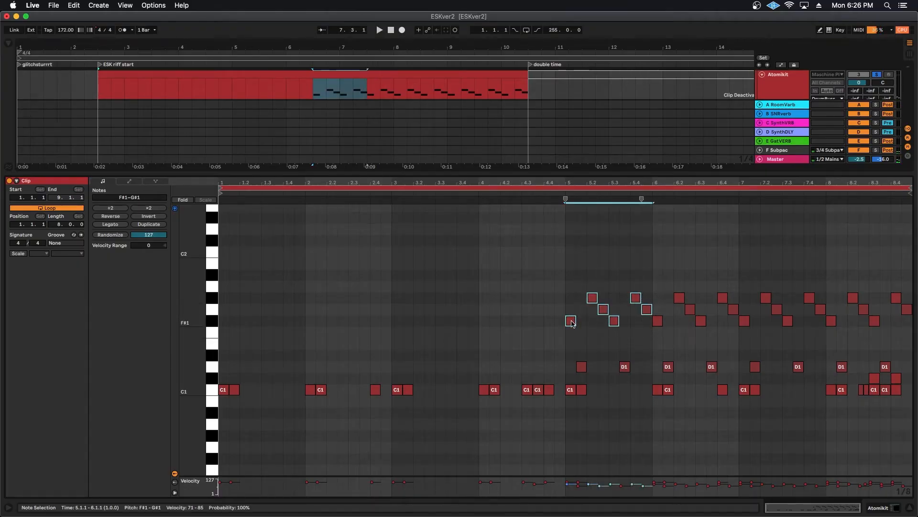
drag(572, 324, 399, 324)
key(super+d)
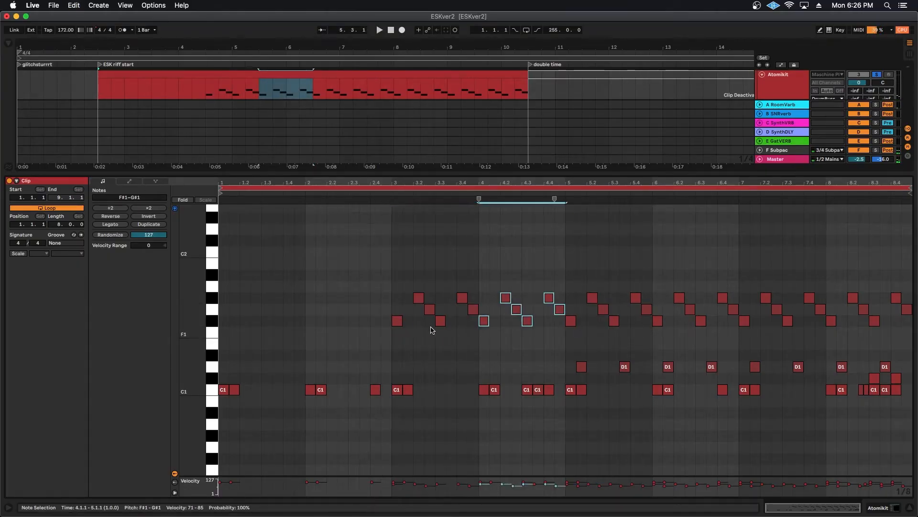
key(super+z)
key(super+z)
Deactivate the Atomikit MIDI clip between the ESK riff start and double time markers.
key(shift+Tab)
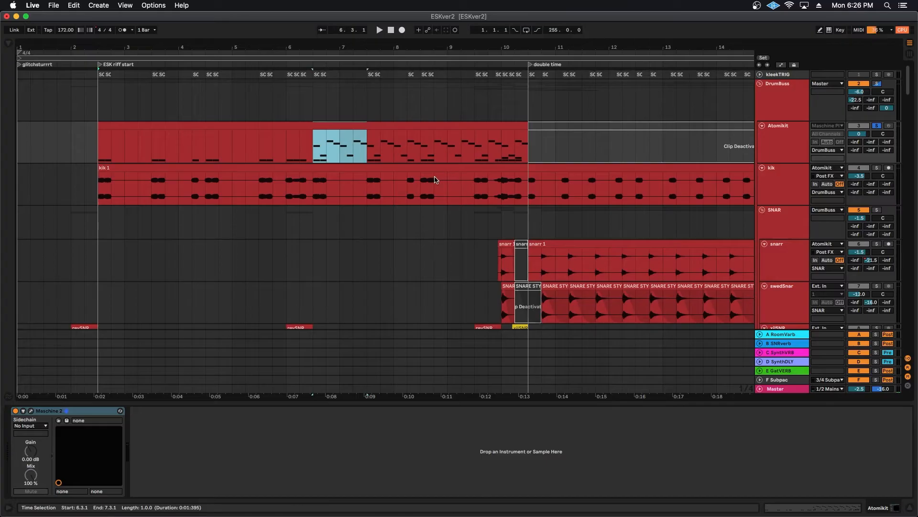
click(394, 126)
key(0)
scroll(145, 134, down, 10)
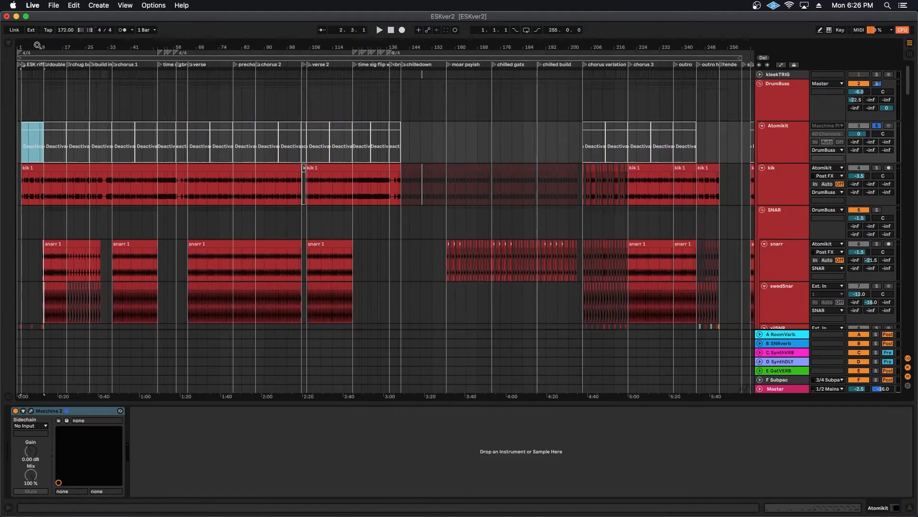
Reactivate the Atomikit MIDI clips from the ESK riff start to the chilledown marker.
shift+click(394, 125)
key(0)
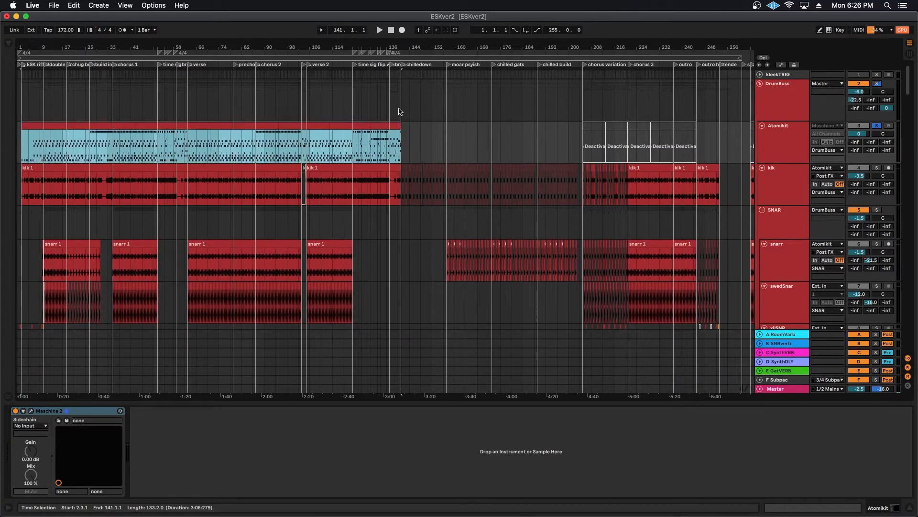
Inspect the Atomikit MIDI notes in the clip before the time sig flip marker and in the break clip.
drag(167, 49, 167, 115)
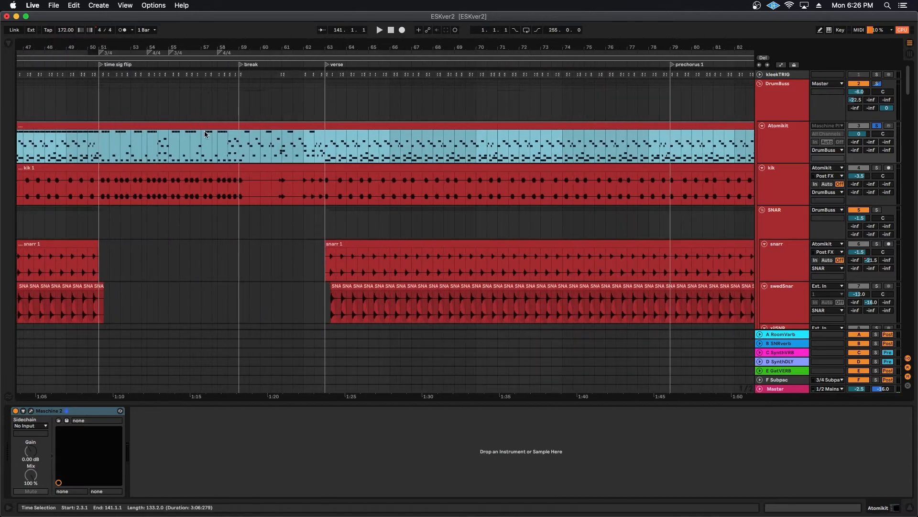
scroll(185, 168, left, 8)
double_click(178, 125)
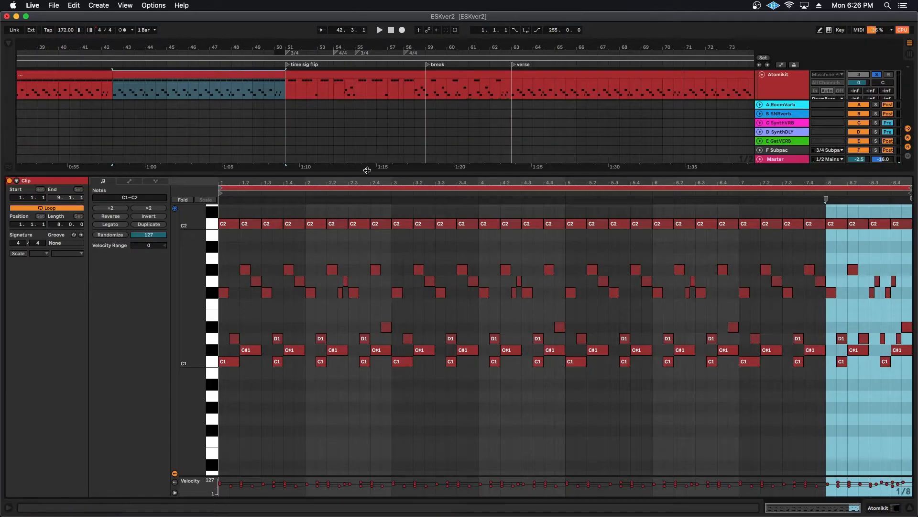
key(shift+Tab)
click(487, 75)
double_click(487, 74)
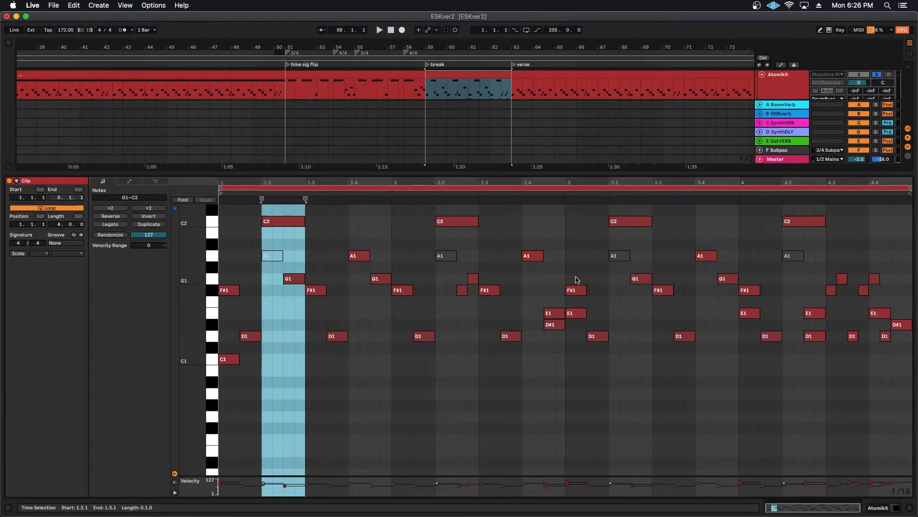
key(shift+Tab)
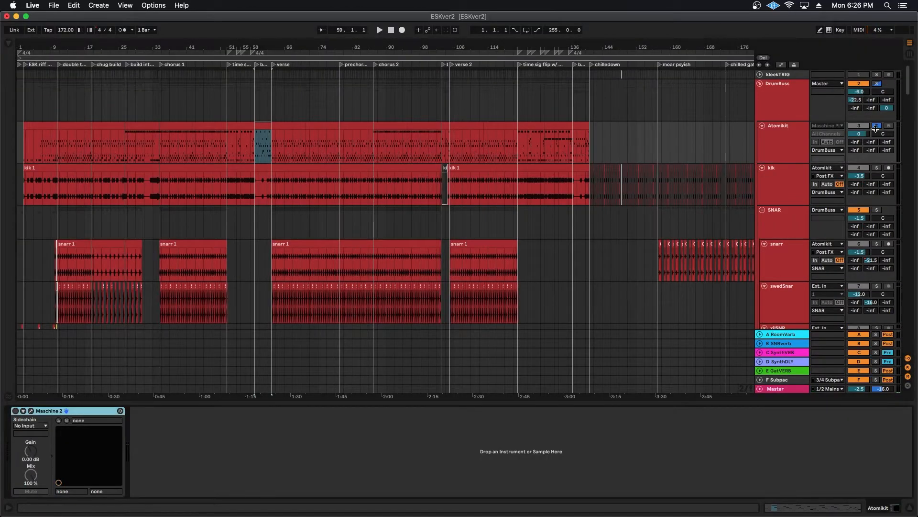
Unsolo Atomikit, deactivate its clips from the ESK riff start to the chilledown marker, and fold the track.
click(877, 126)
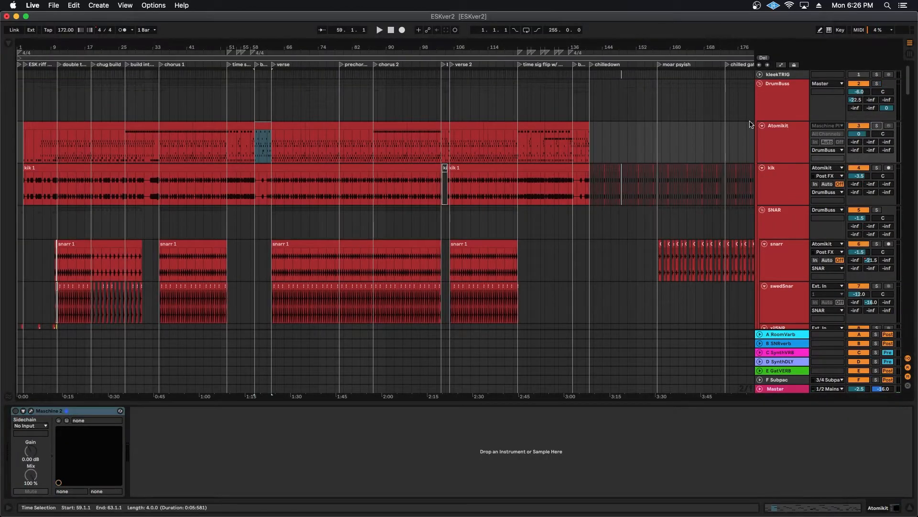
click(581, 126)
shift+click(36, 126)
key(0)
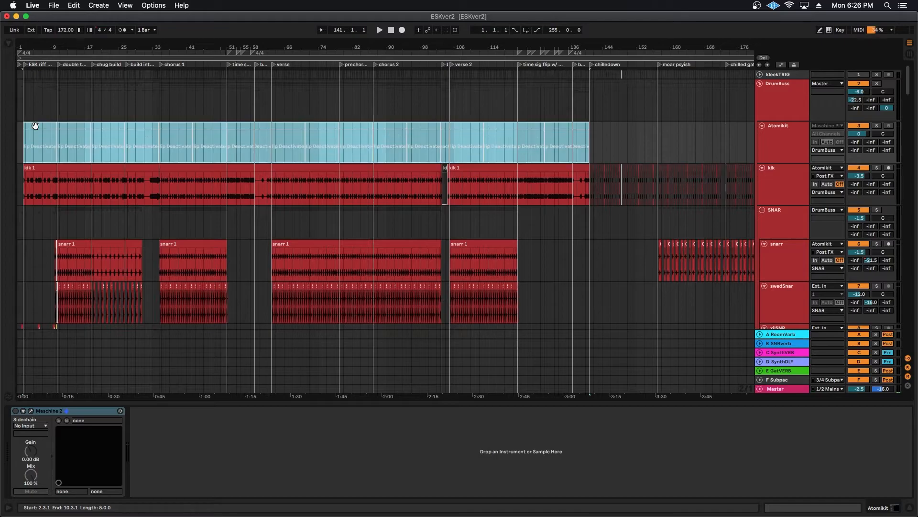
click(763, 127)
Solo the kik track and play it from the ESK riff start at 2.3.1.
scroll(65, 163, up, 5)
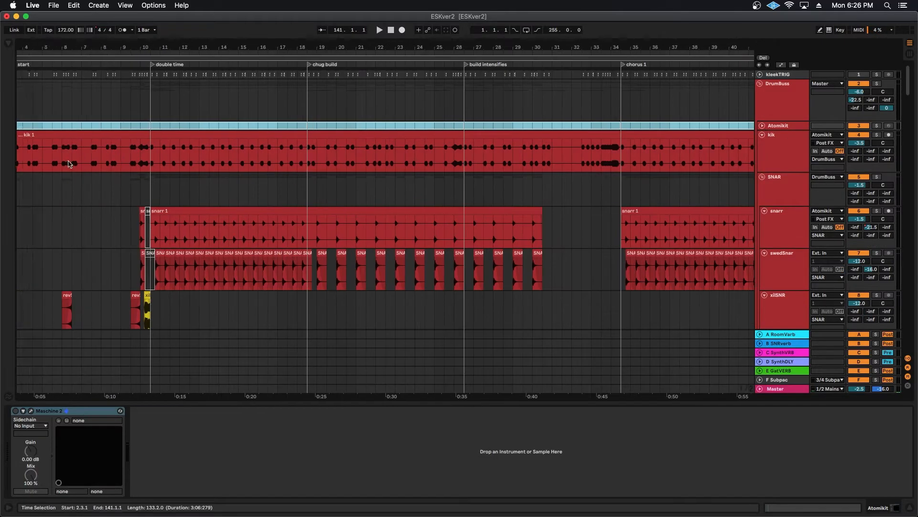
scroll(86, 164, left, 3)
click(47, 156)
click(877, 135)
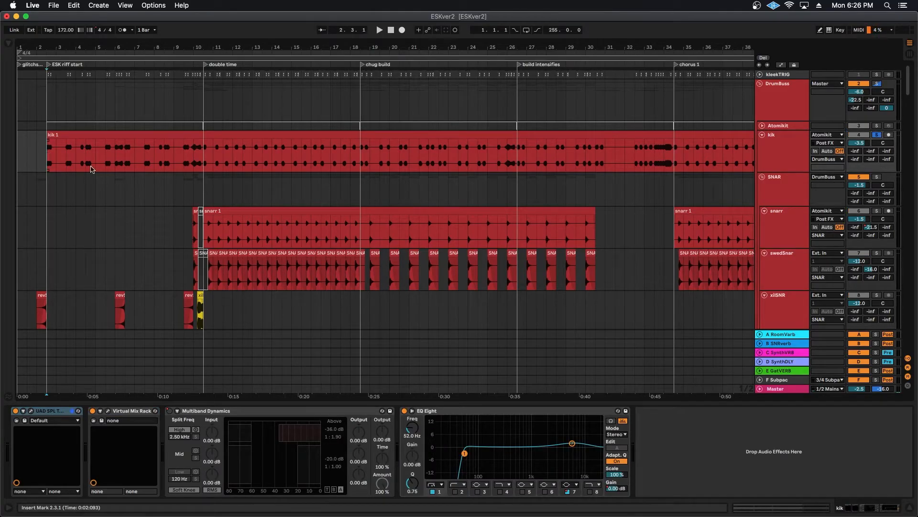
key(space)
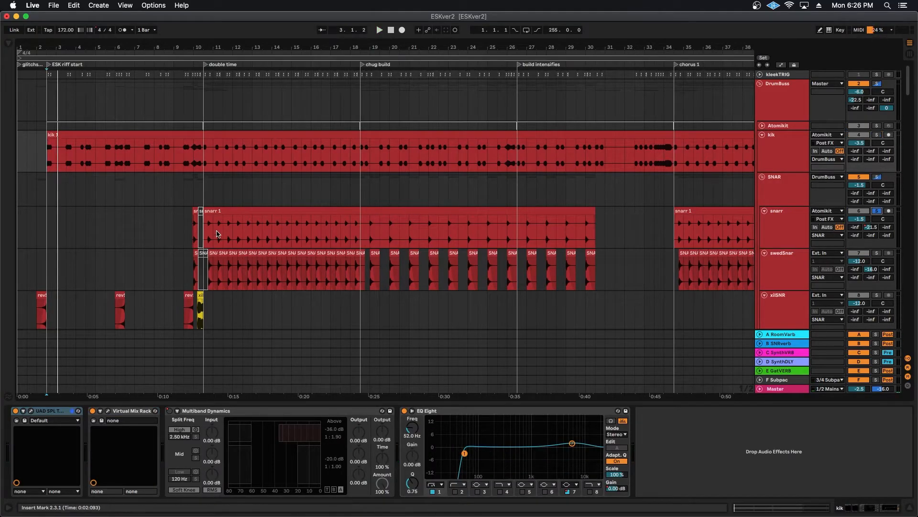
Play the snarr track and the Oheadz track, each soloed, from the double time marker at 10.3.1.
click(209, 231)
scroll(444, 200, down, 4)
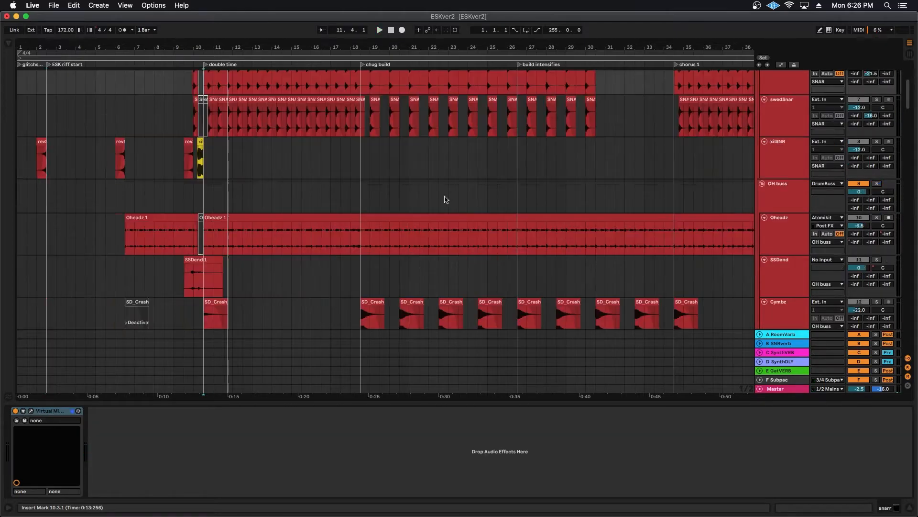
click(205, 241)
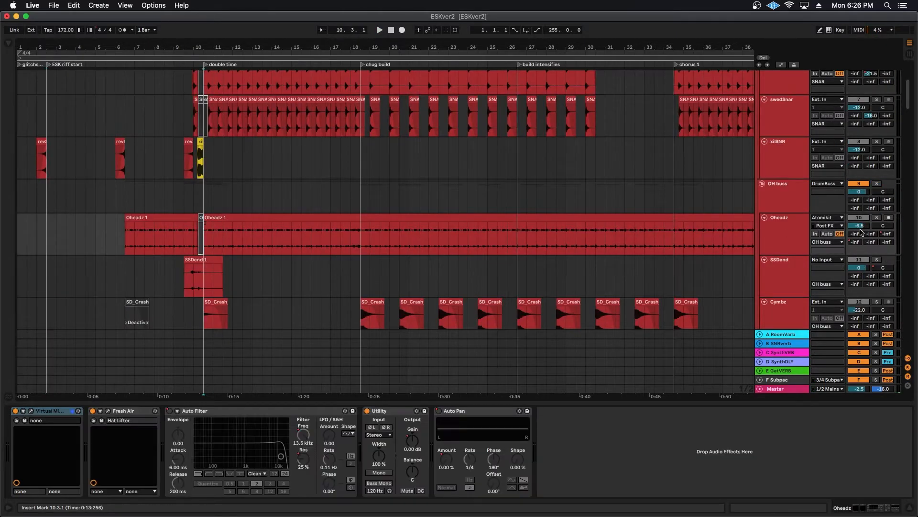
click(877, 217)
key(space)
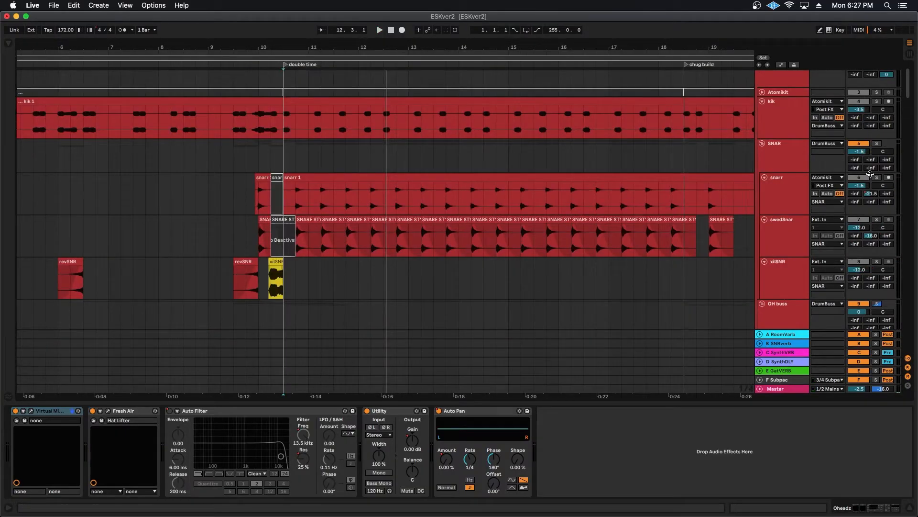
Solo snarr at 10.3.1, unfold the SNRverb return, and check its UAD EMT 250 reverb during playback.
click(875, 177)
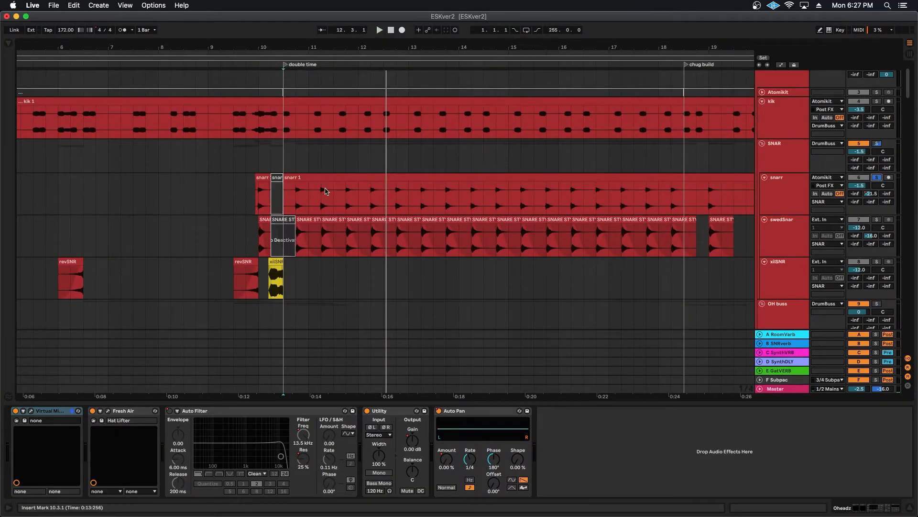
click(284, 196)
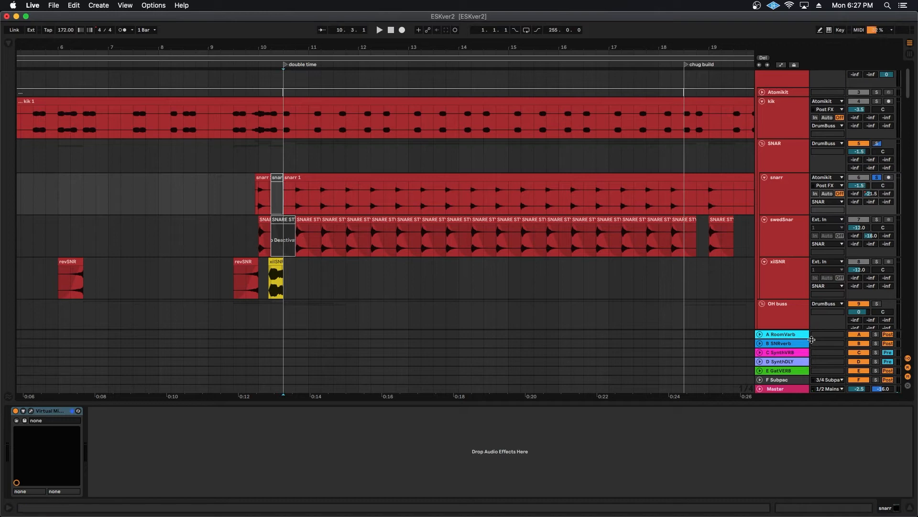
click(761, 343)
click(785, 317)
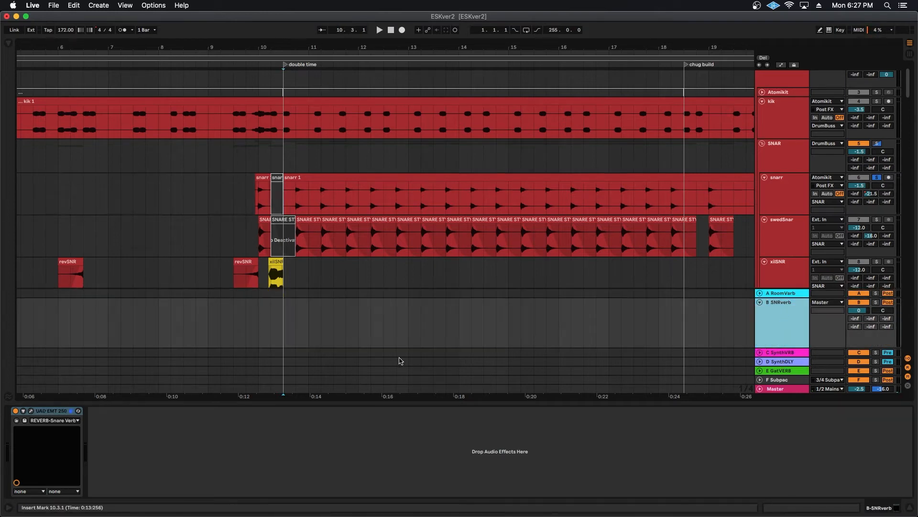
click(31, 410)
key(space)
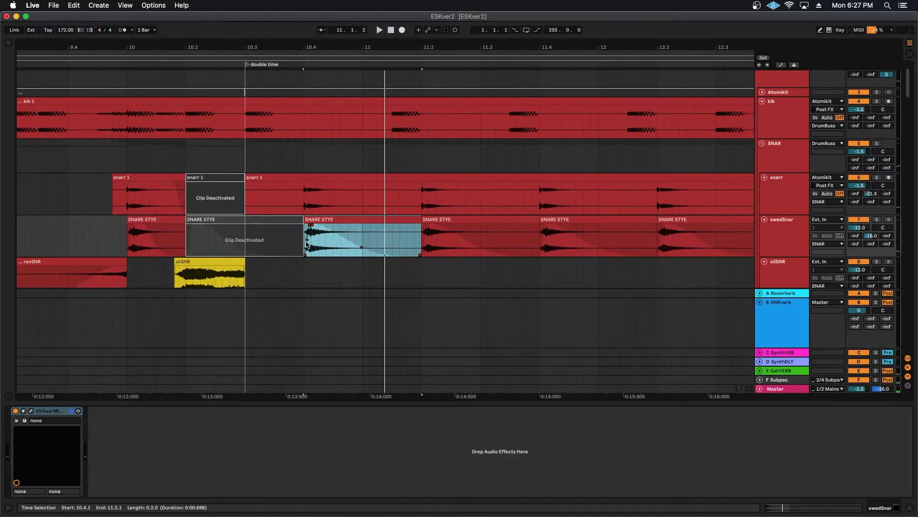
Solo the swedSnar track and play its SNARE STYE sample from 10.4.1.
click(270, 222)
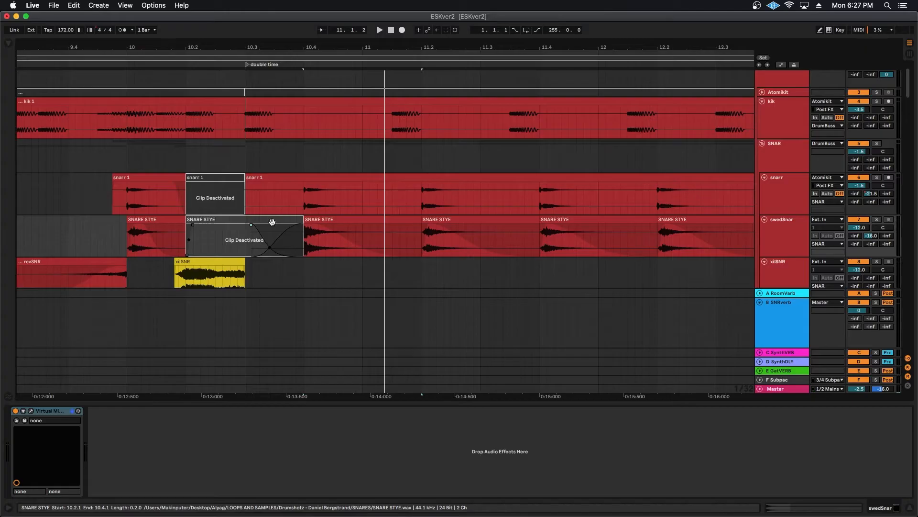
click(332, 226)
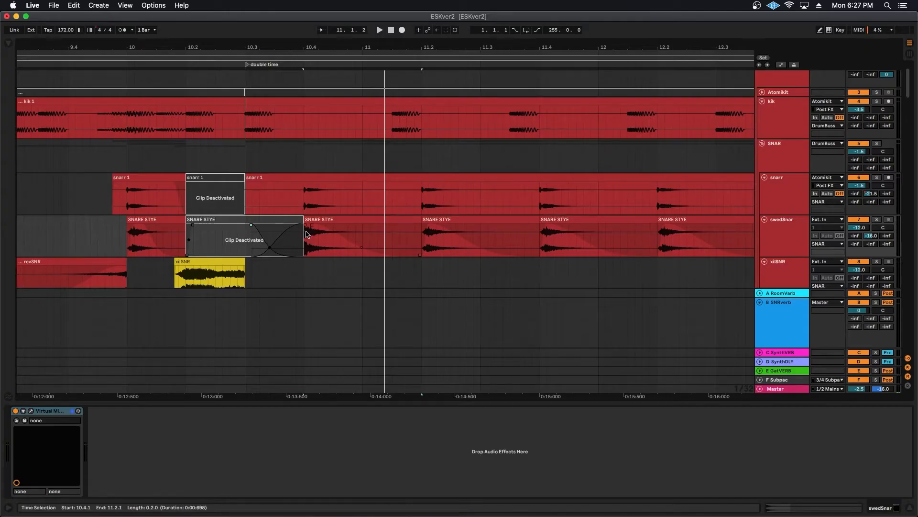
click(306, 234)
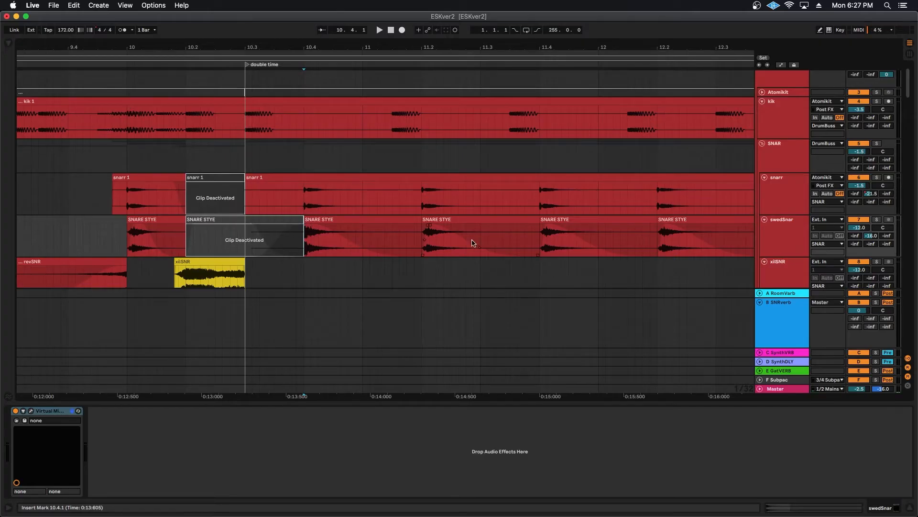
click(878, 220)
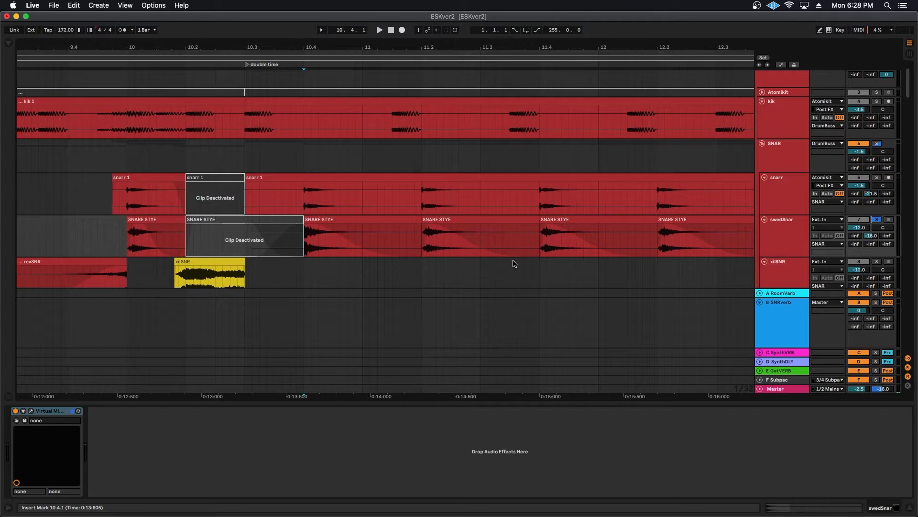
key(space)
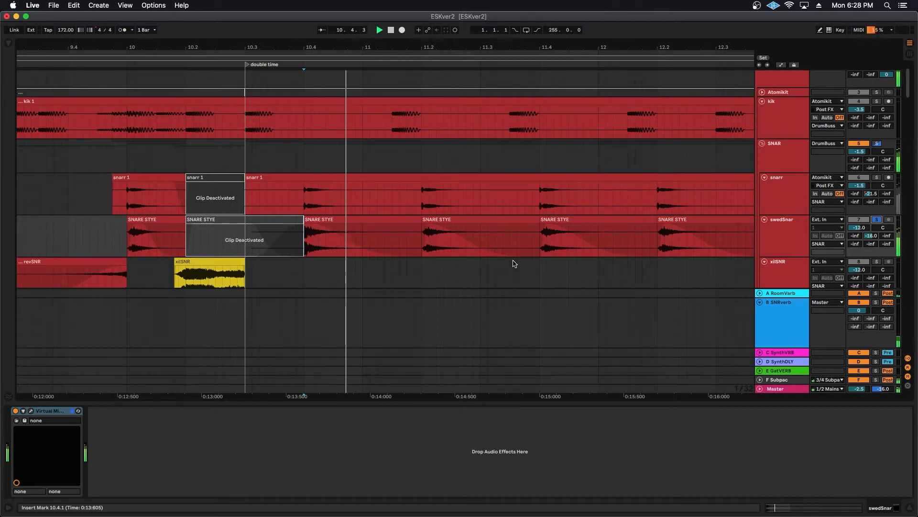
key(space)
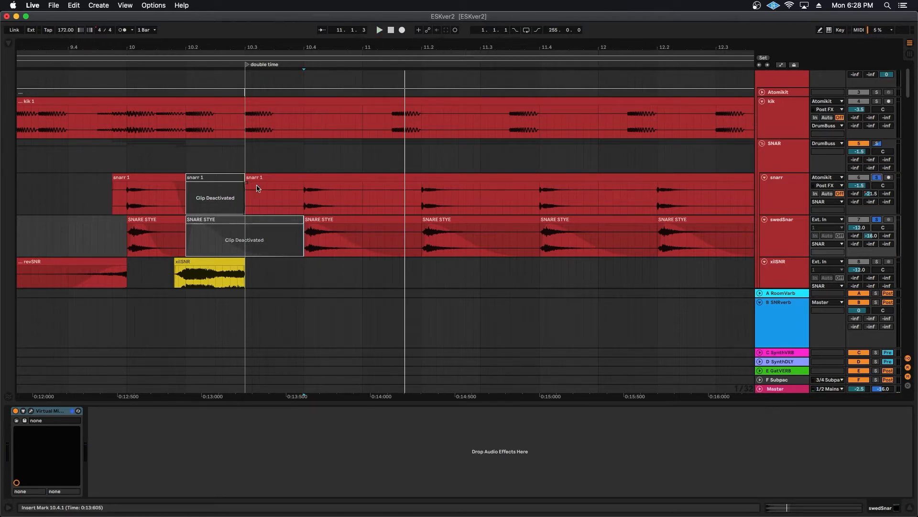
Solo the snarr track and play its hit from 10.4.1 for comparison.
click(285, 194)
key(space)
key(space)
click(303, 193)
key(s)
key(s)
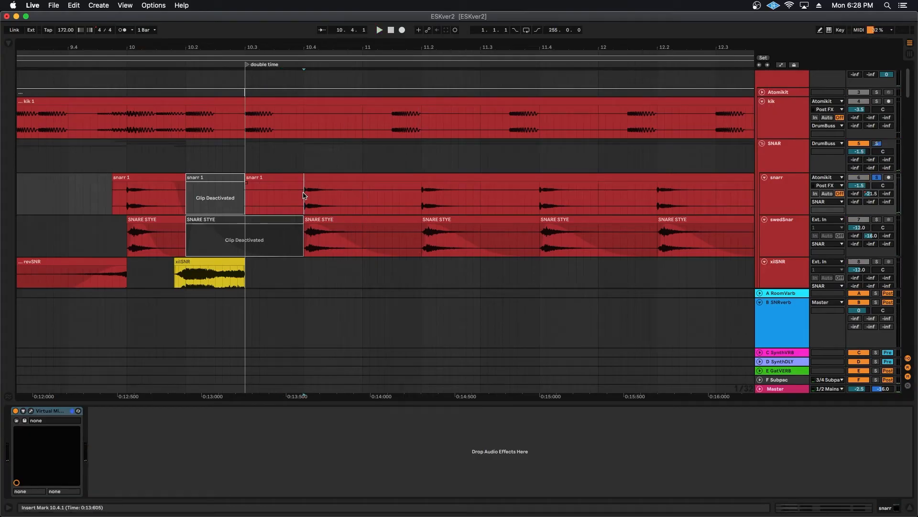
key(space)
key(space)
Play swedSnar soloed from 10.4.1 again, followed by both snare layers soloed together.
click(877, 220)
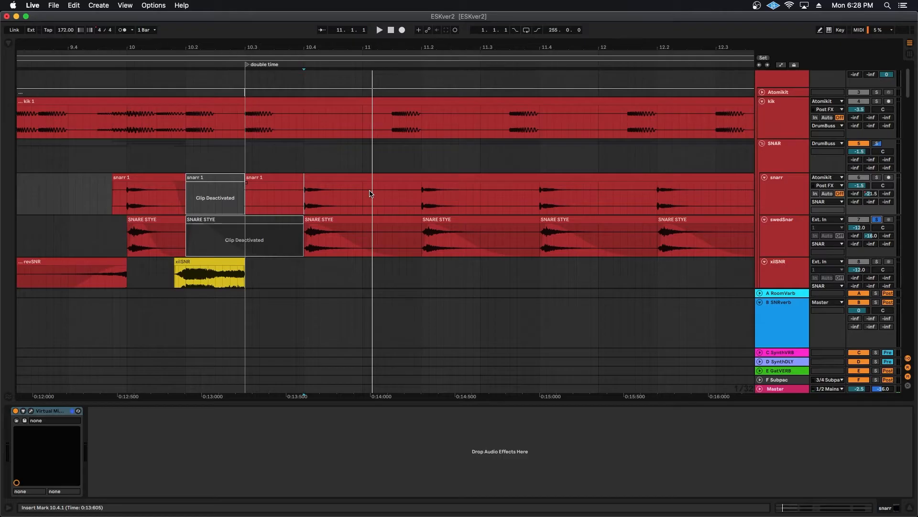
key(space)
key(space)
super+click(876, 178)
key(space)
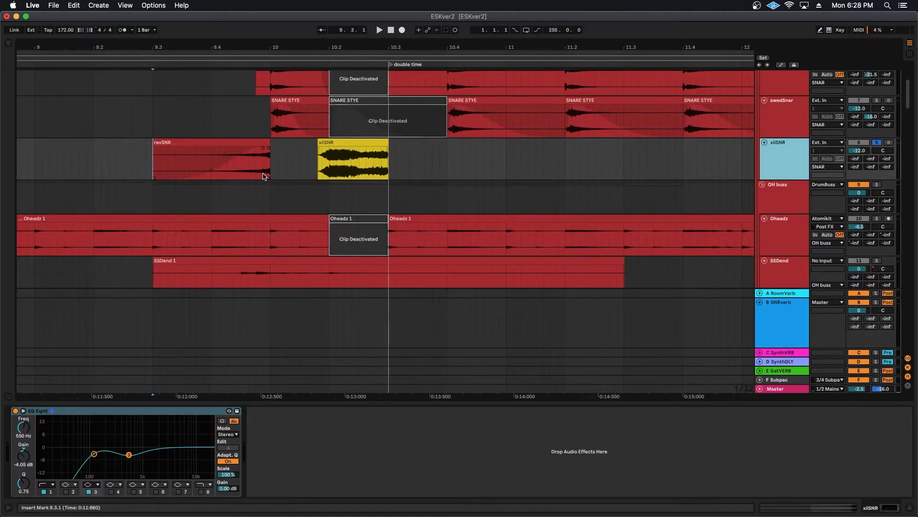
Play the soloed xilSNR track from the revSNR clip at 9.3.1 and again from just before the yellow xilSNR clip.
key(space)
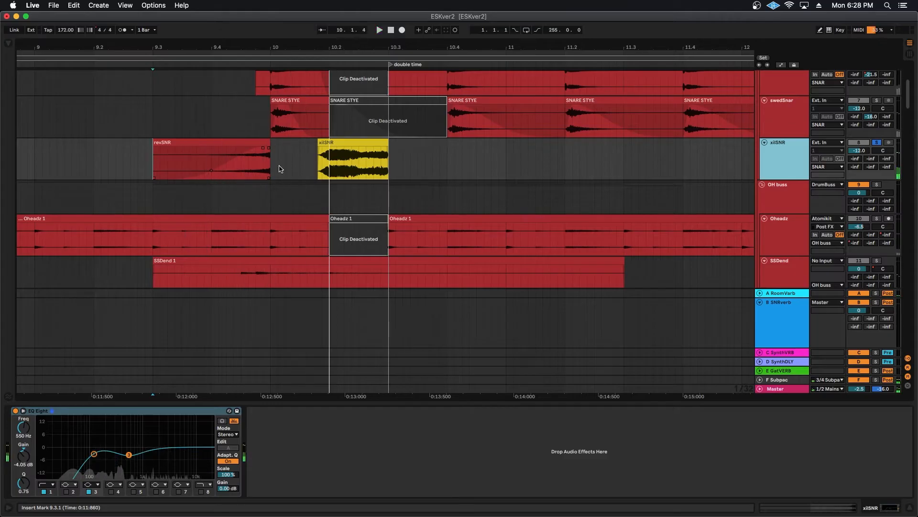
click(308, 162)
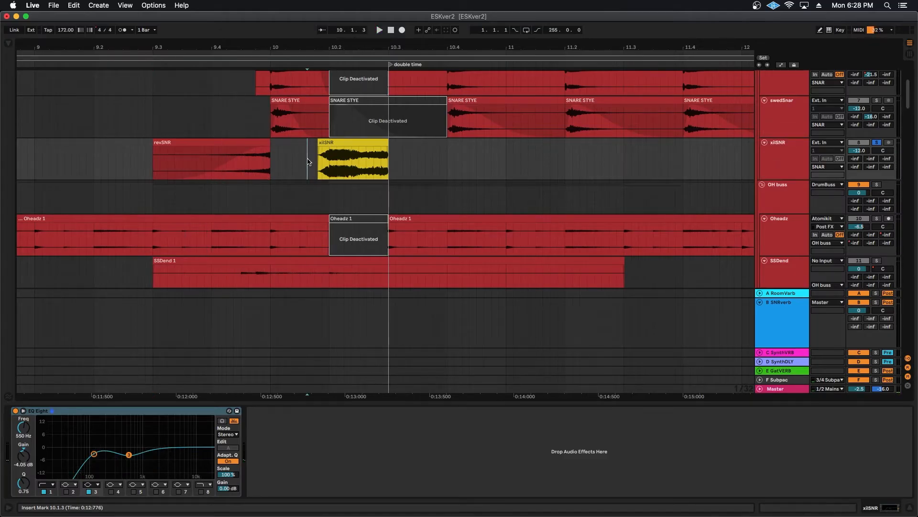
click(300, 162)
key(space)
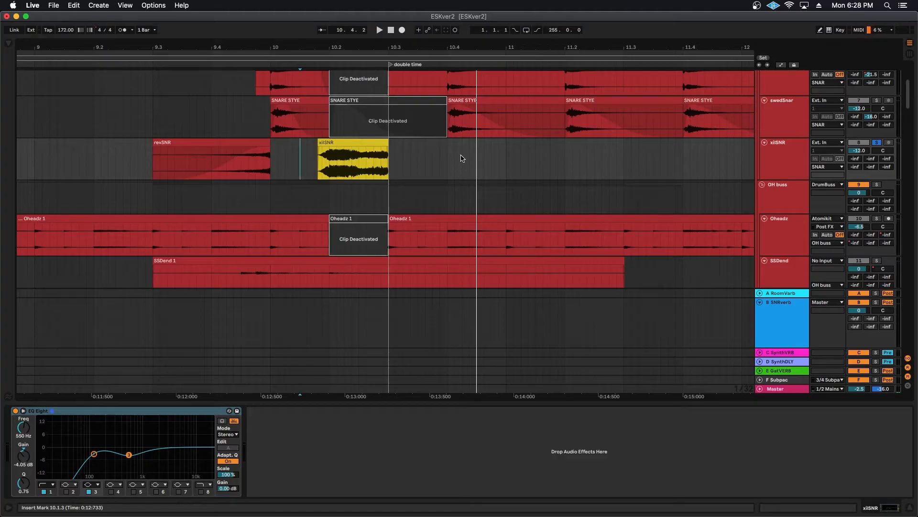
Find the E1 Rhythm group's Compressor sidechained from xilSNR and show its Device On automation around 10.2.1.
scroll(461, 158, down, 15)
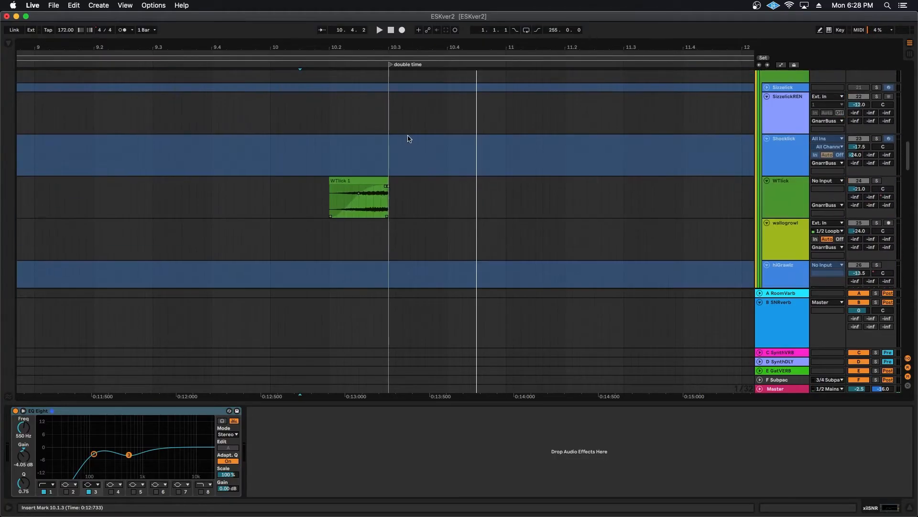
scroll(359, 197, down, 20)
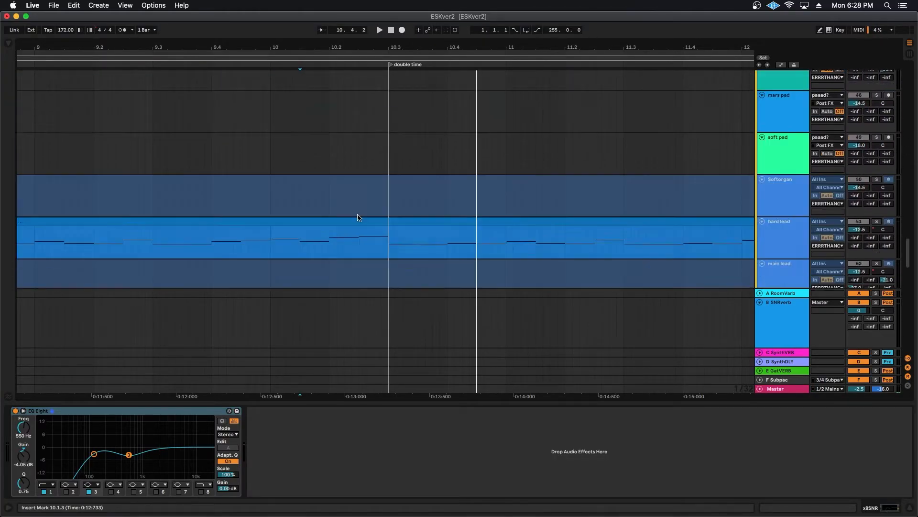
scroll(359, 218, down, 8)
click(329, 153)
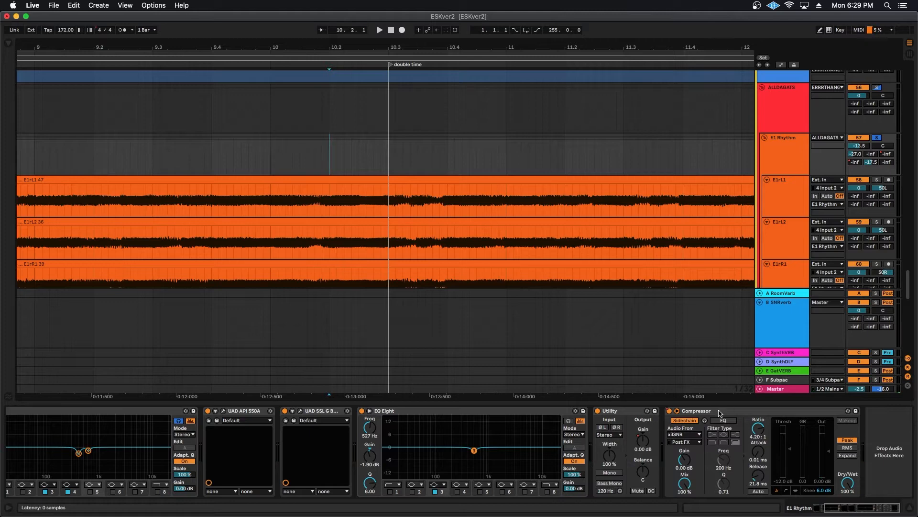
key(a)
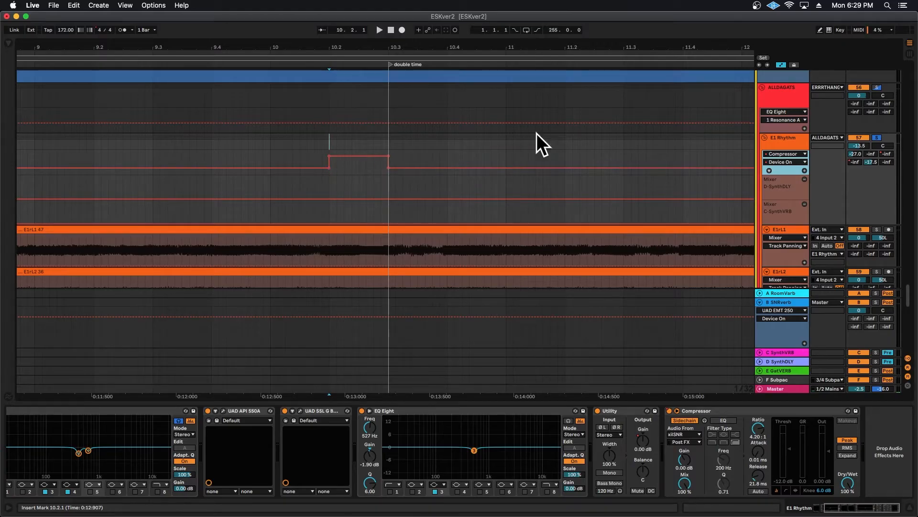
Play the soloed E1 Rhythm group from 10.1.1 through its automated compressor section.
click(293, 154)
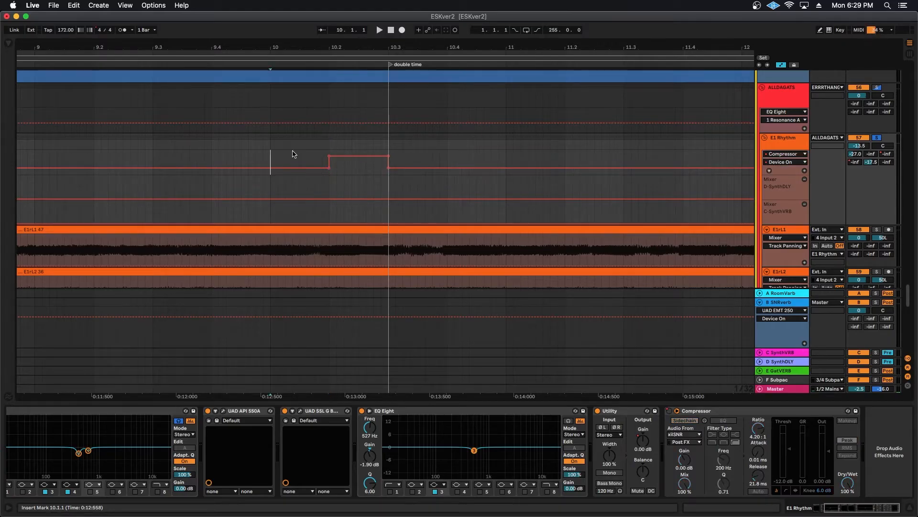
key(space)
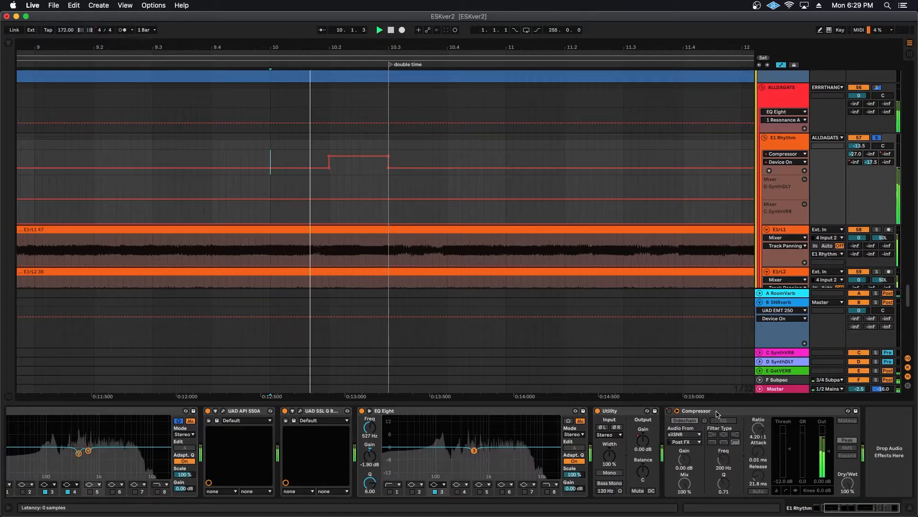
key(space)
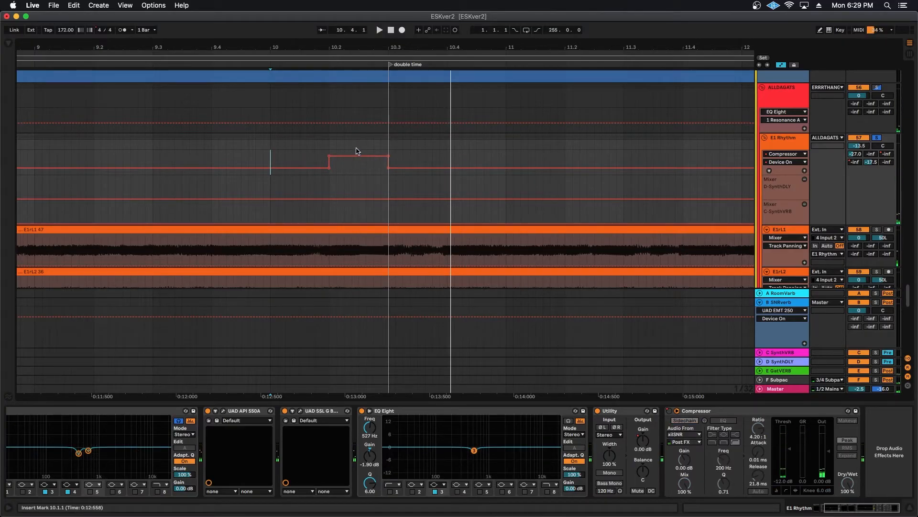
Unsolo and fold the E1 Rhythm group and hide the arrangement's automation lanes.
click(877, 139)
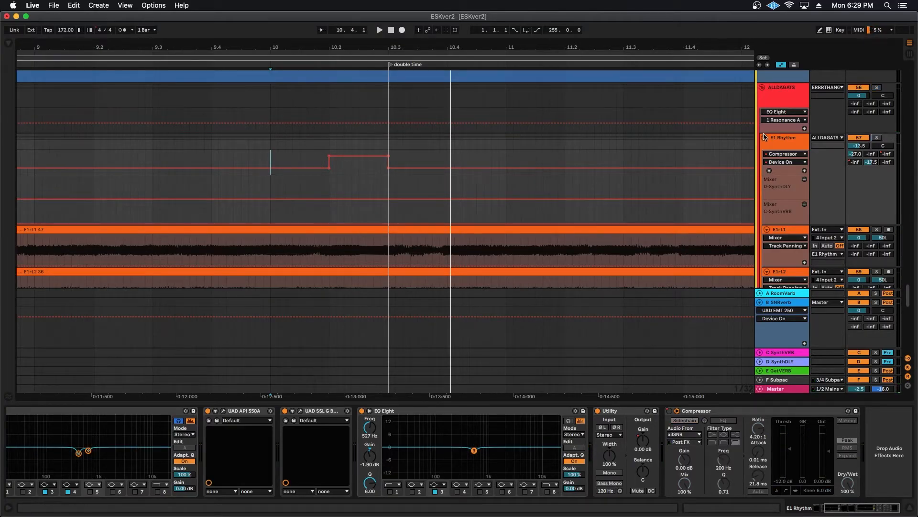
click(765, 138)
key(a)
Solo the SSDend track and play it from 9.4.1 and again from 205.1.1 in the chorus variation.
scroll(559, 185, up, 5)
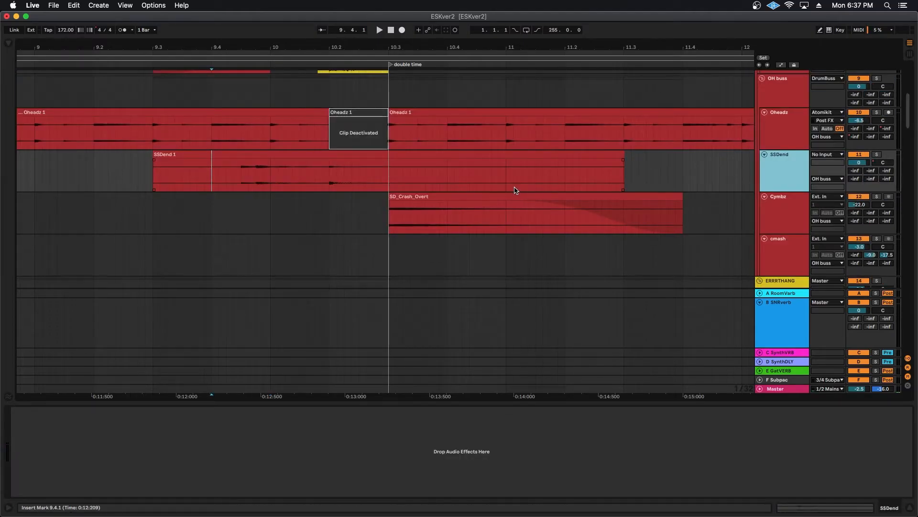
scroll(516, 190, up, 5)
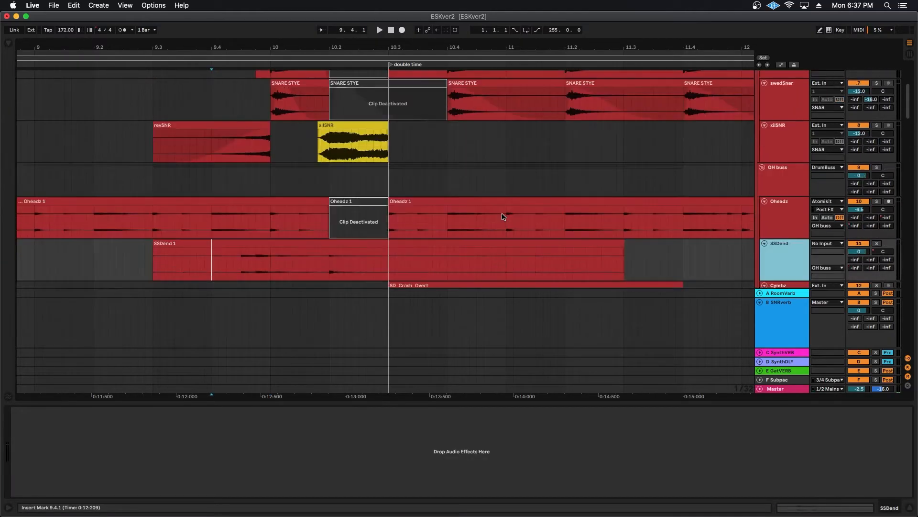
scroll(502, 211, down, 2)
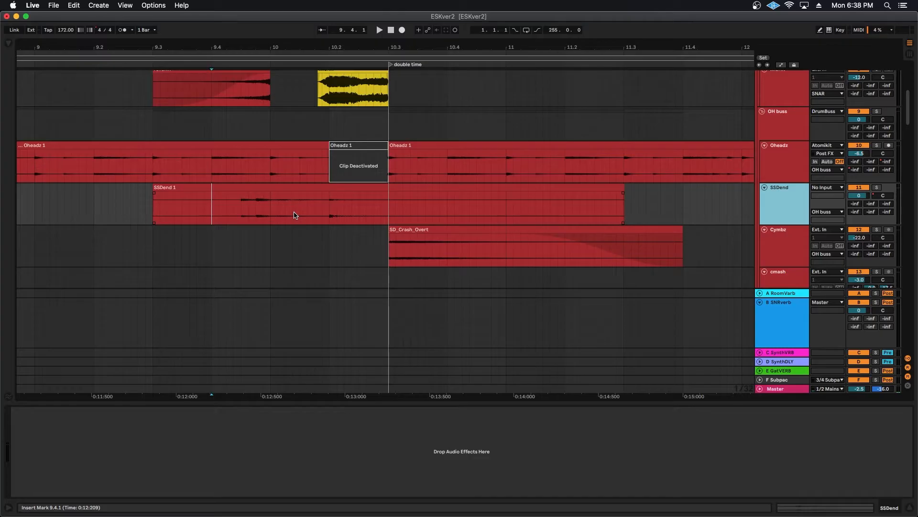
scroll(295, 215, up, 2)
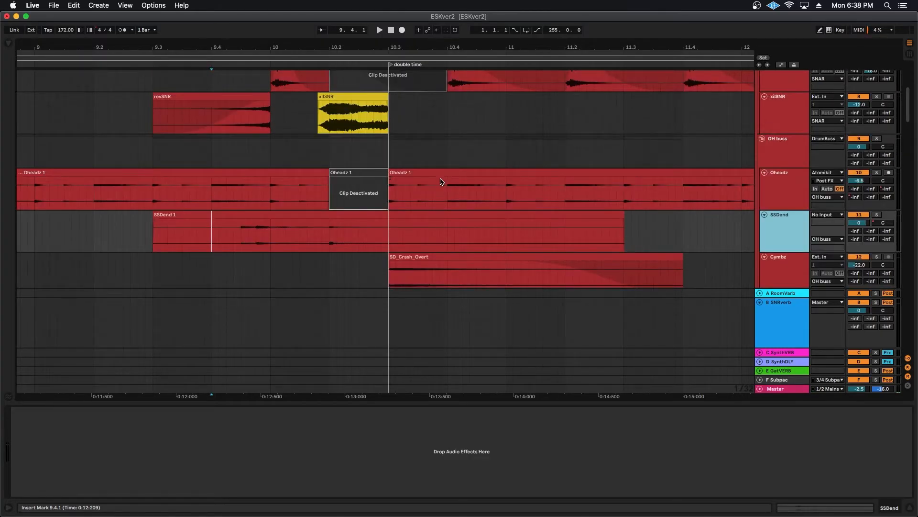
scroll(441, 181, up, 6)
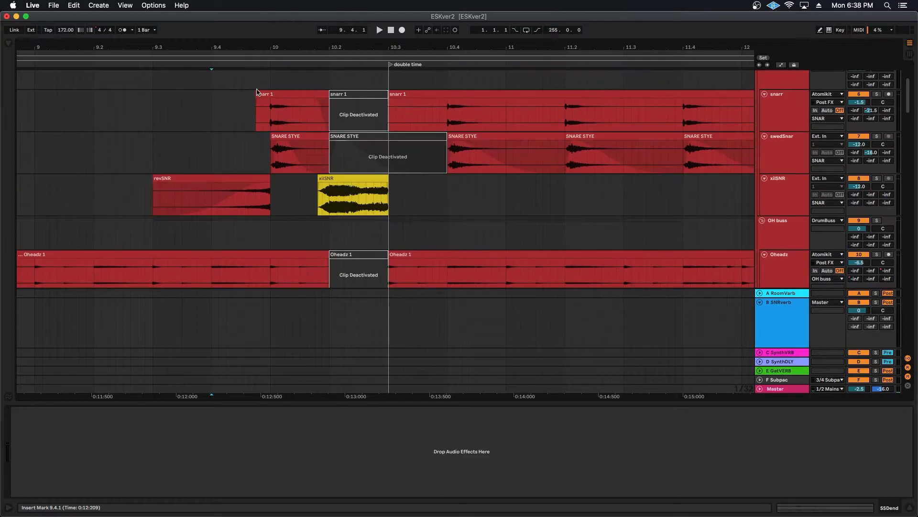
scroll(486, 203, down, 8)
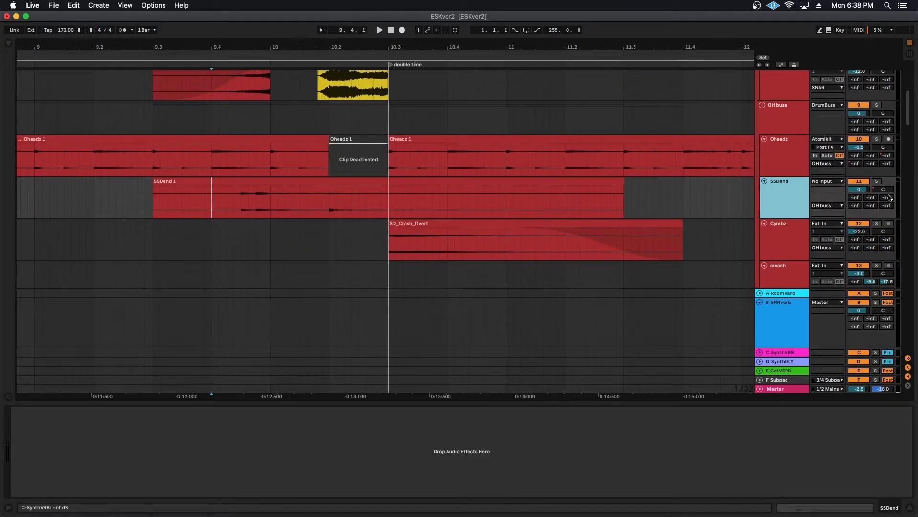
click(877, 181)
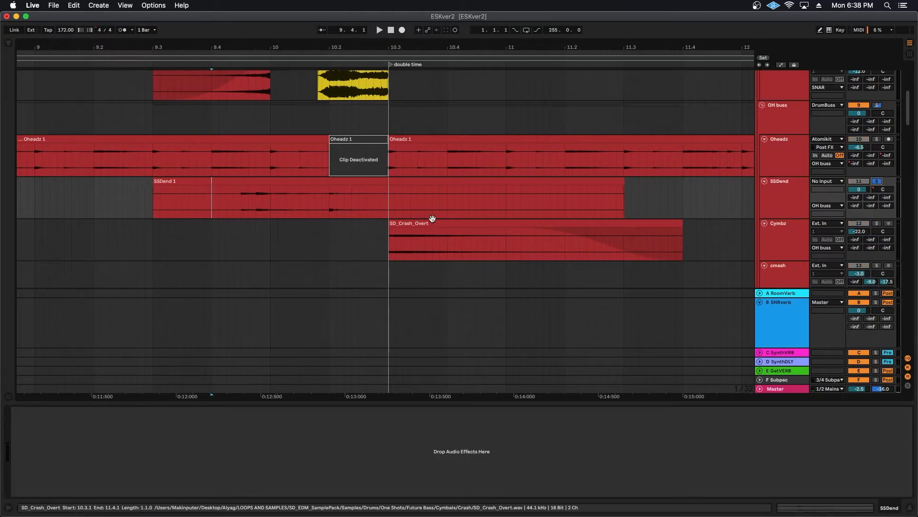
key(space)
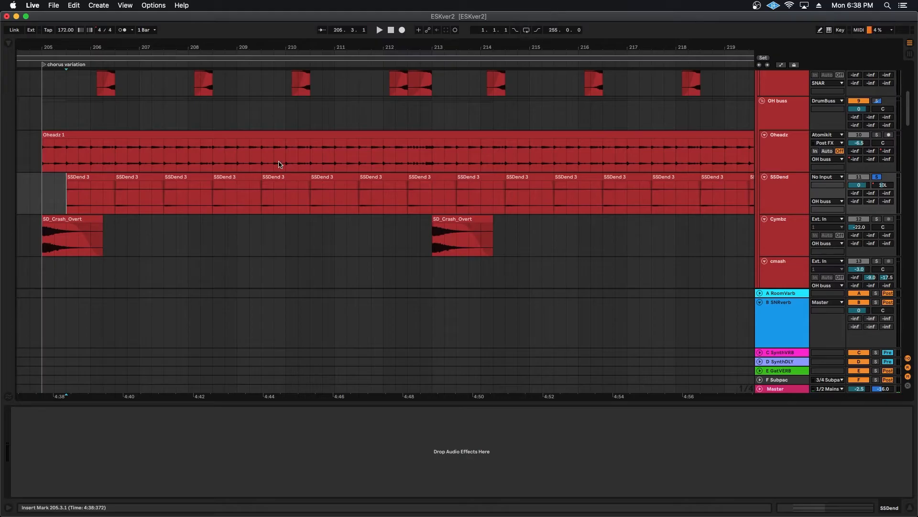
scroll(276, 164, left, 5)
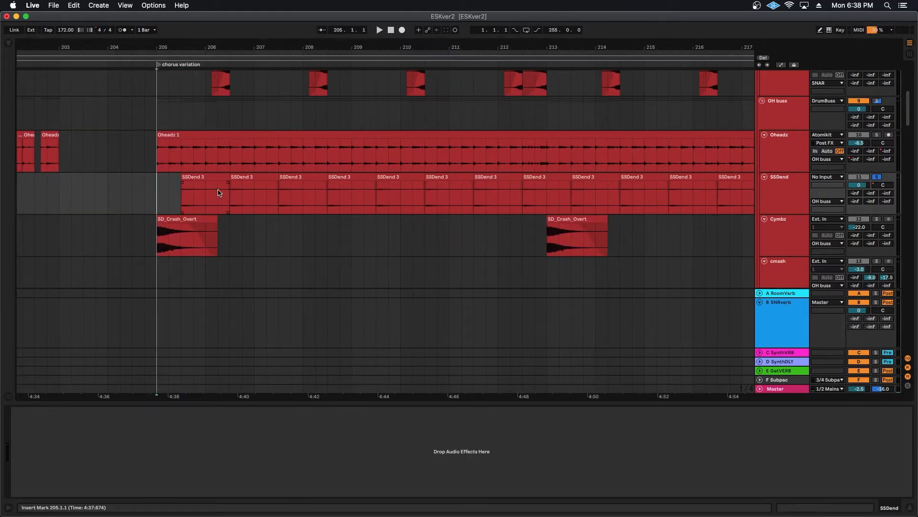
key(space)
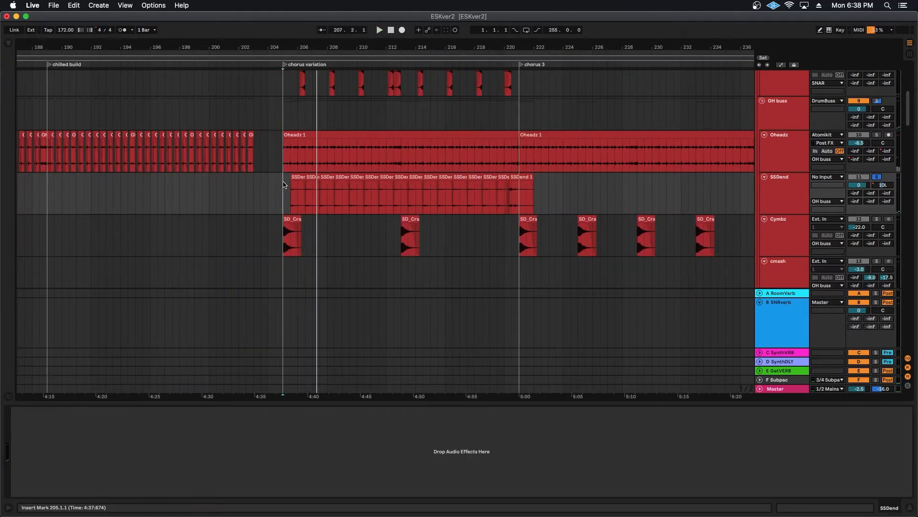
Play the soloed DrumBuss from 205.1.1 with the chorus variation's SSDend 3 clips zoomed in.
scroll(426, 170, up, 5)
key(space)
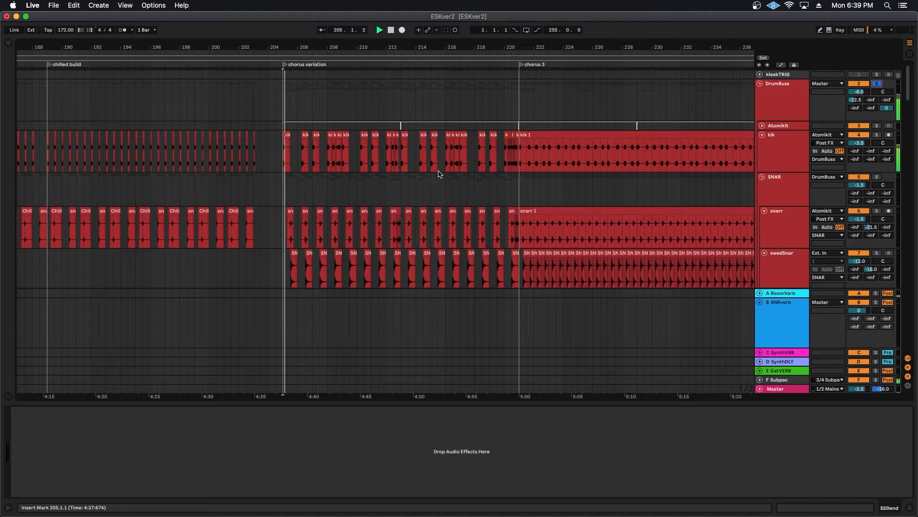
scroll(397, 225, down, 5)
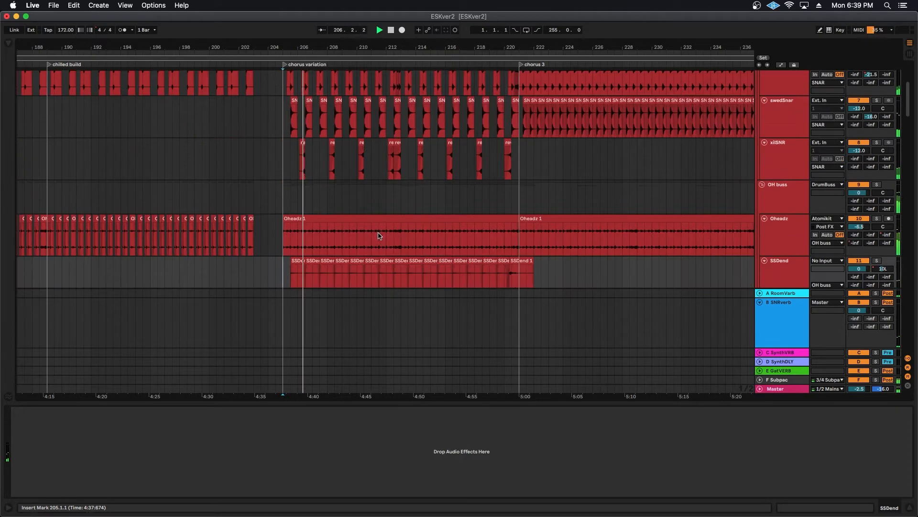
drag(308, 47, 307, 112)
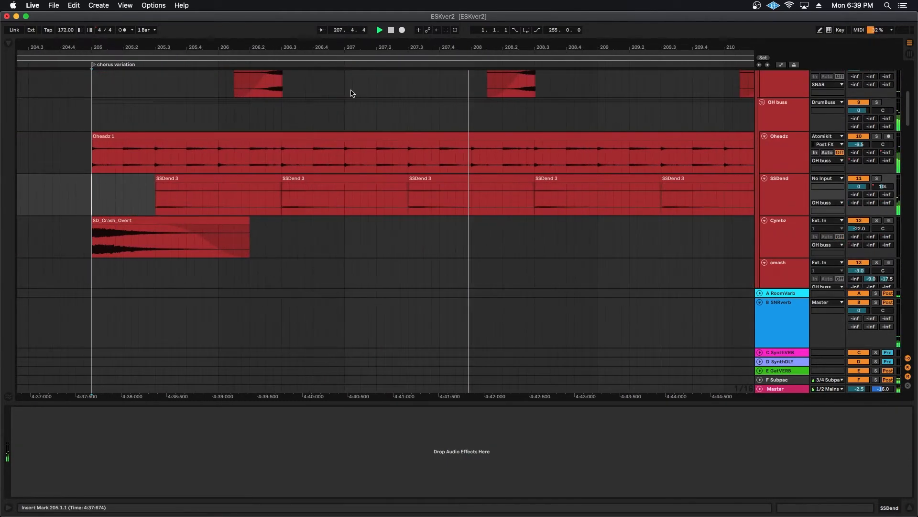
key(space)
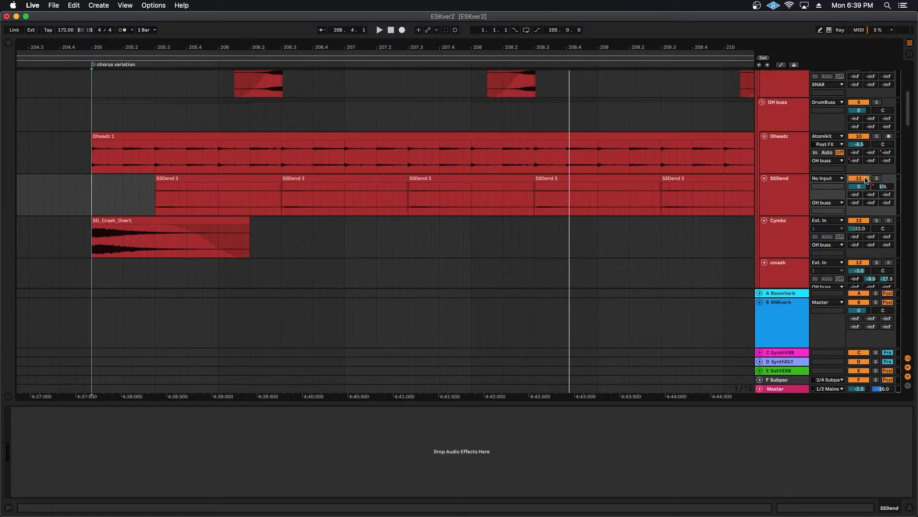
Play the drums from 205.1.1 with SSDend muted for comparison, and reactivate the track.
key(space)
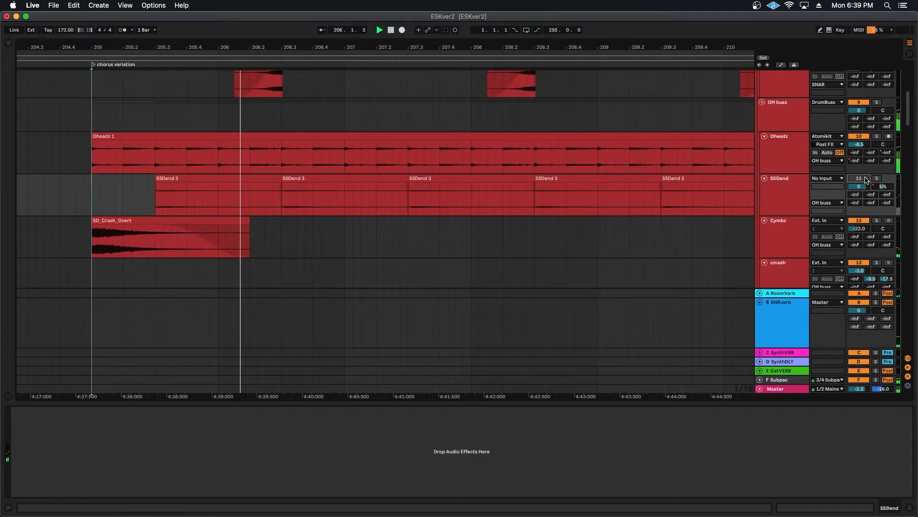
key(space)
click(865, 178)
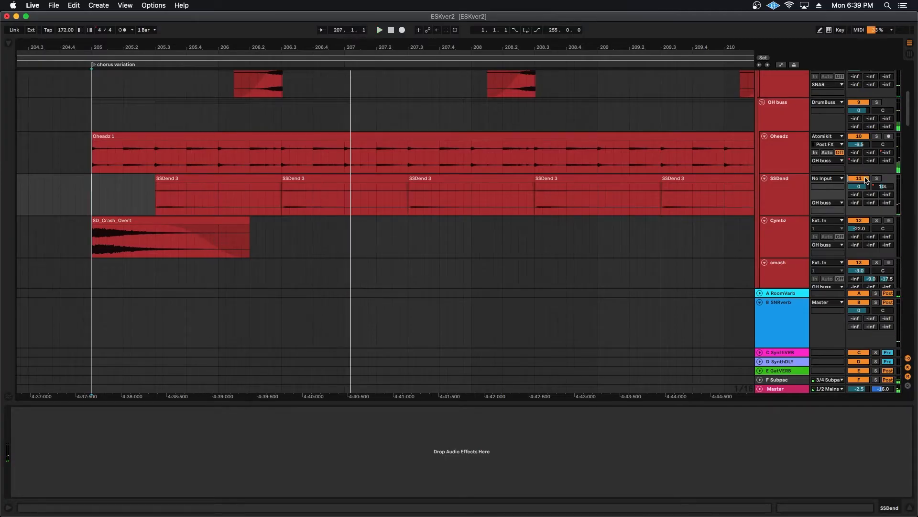
Compare the SNARE STYE and rev clap clips with the SSDend clips and replay the full drums from 205.1.1.
scroll(247, 173, up, 4)
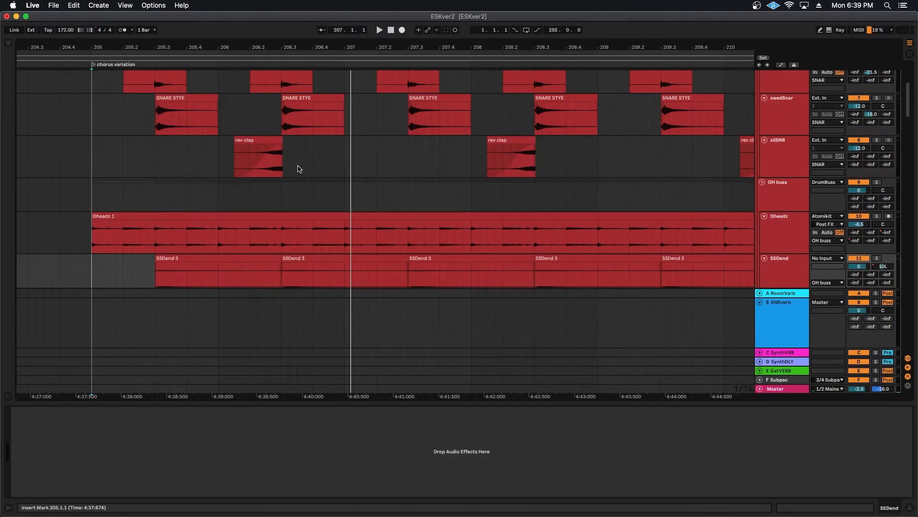
scroll(298, 180, down, 2)
scroll(319, 154, up, 2)
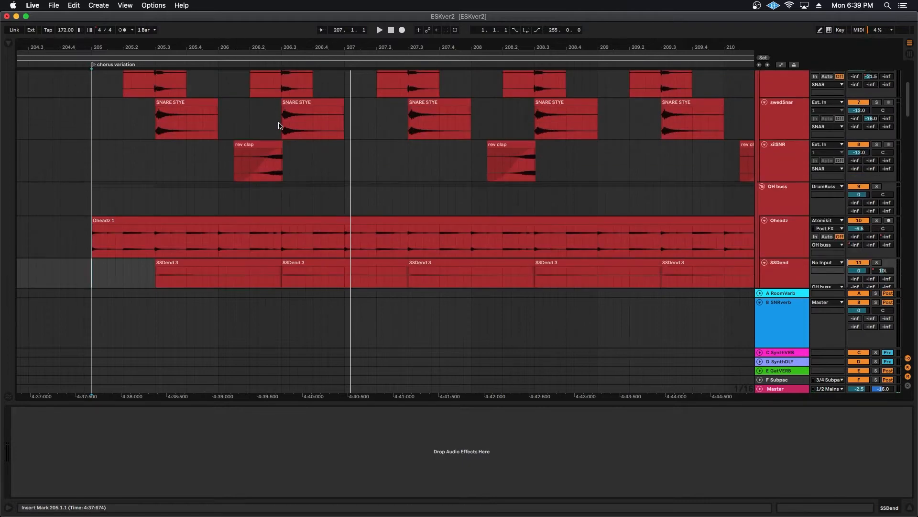
scroll(526, 165, down, 2)
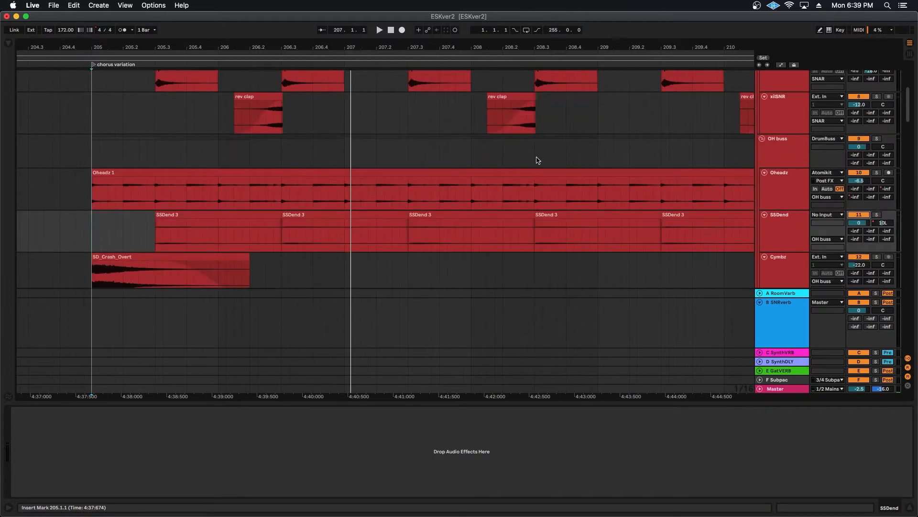
key(space)
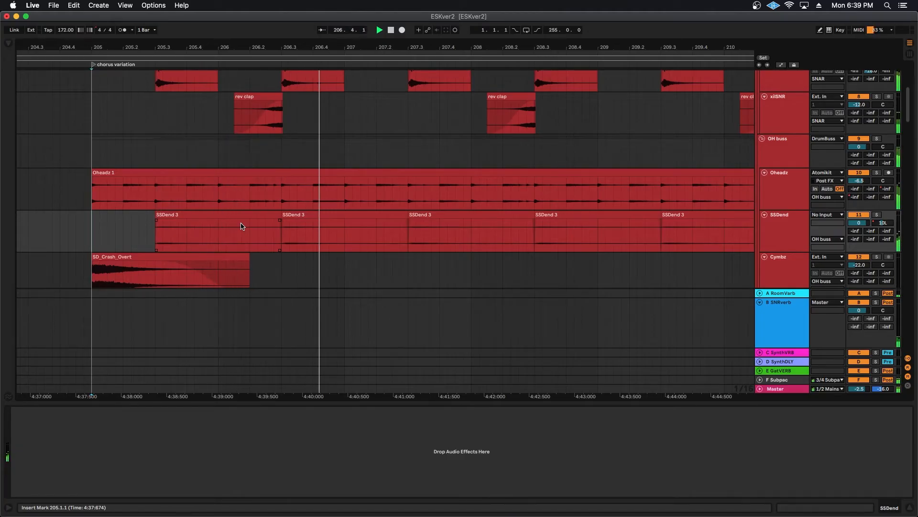
key(space)
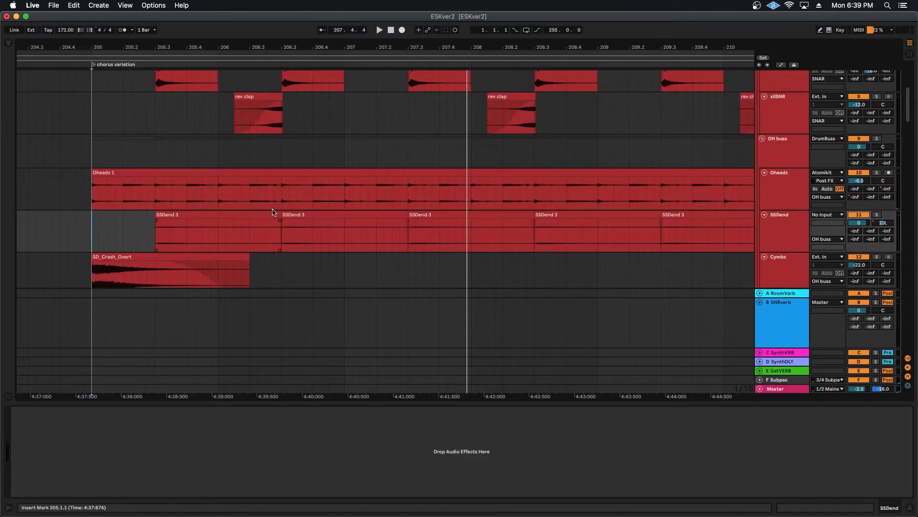
Solo the Cymbz track and play the crash at the chug build from 18.2.1.
scroll(299, 210, up, 3)
scroll(299, 209, up, 8)
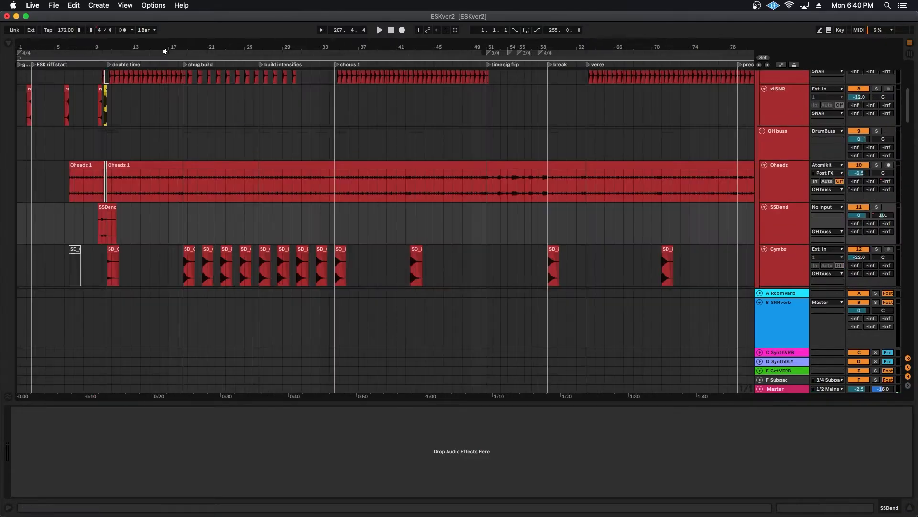
drag(165, 51, 165, 97)
scroll(246, 175, left, 2)
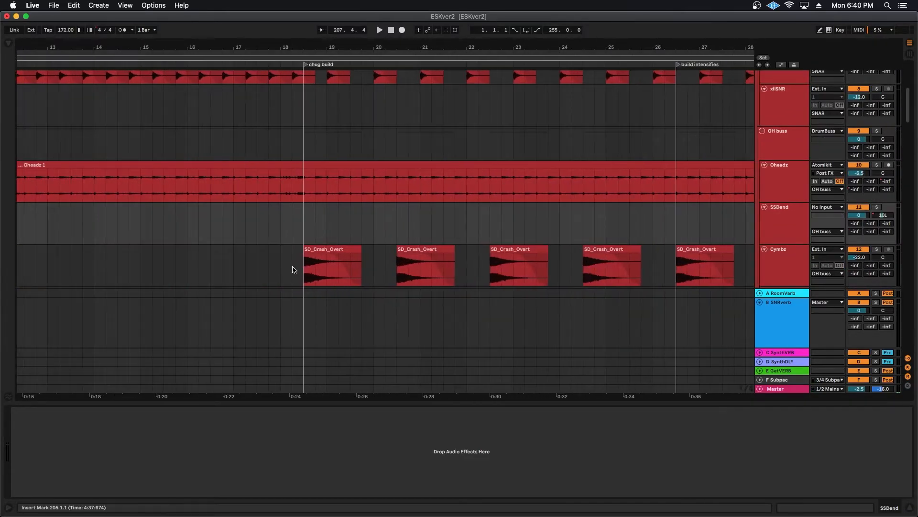
click(293, 269)
click(876, 249)
key(space)
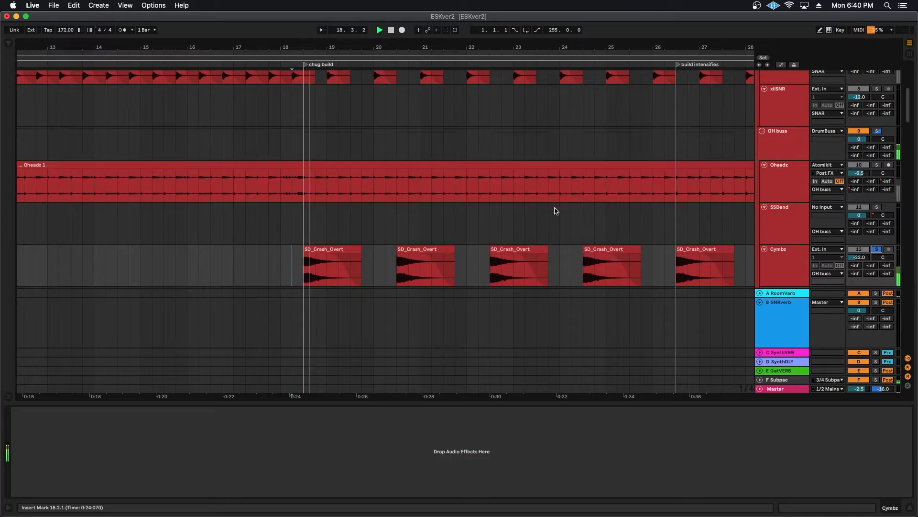
Show the kik track's device chain and inspect its UAD SPL Transient Designer and Virtual Mix Rack windows, closing each.
scroll(485, 200, down, 5)
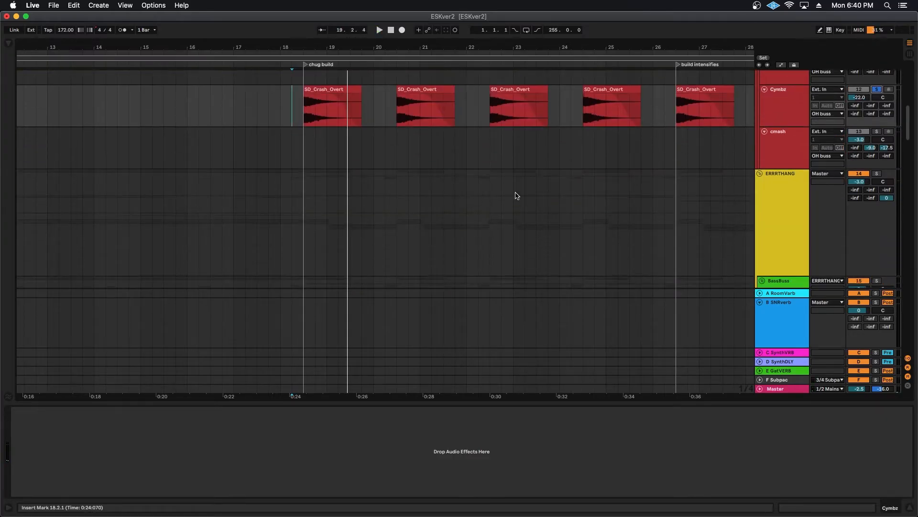
scroll(517, 195, up, 6)
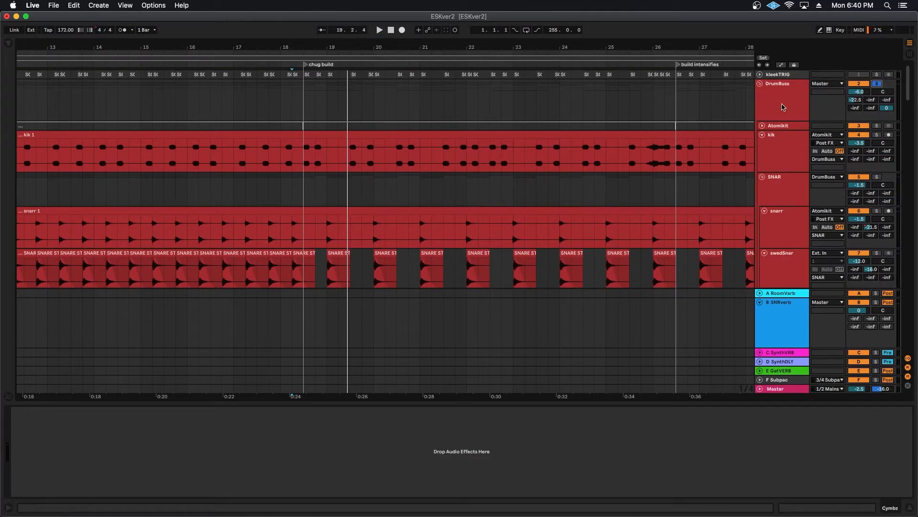
click(784, 166)
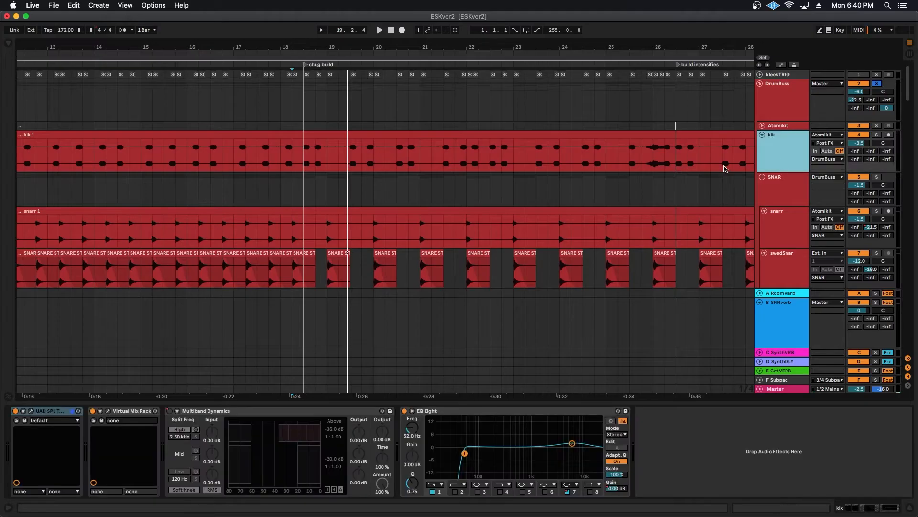
click(32, 411)
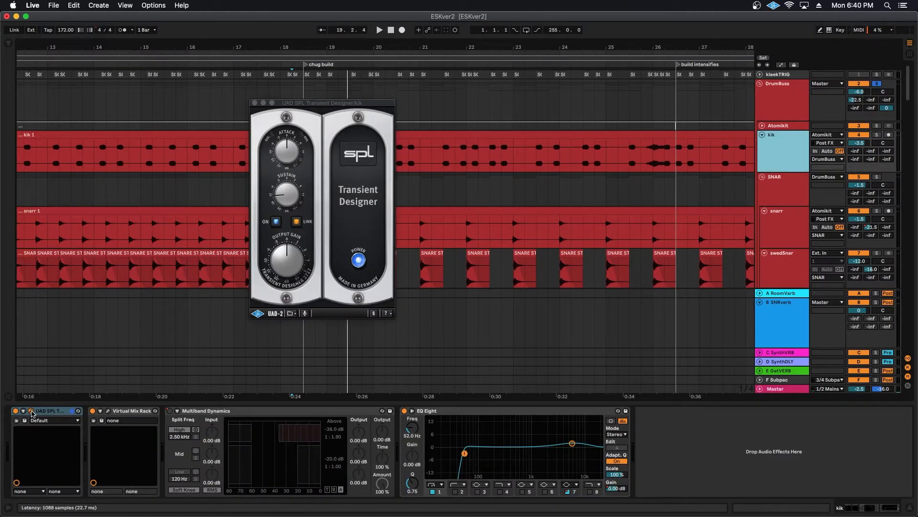
click(32, 411)
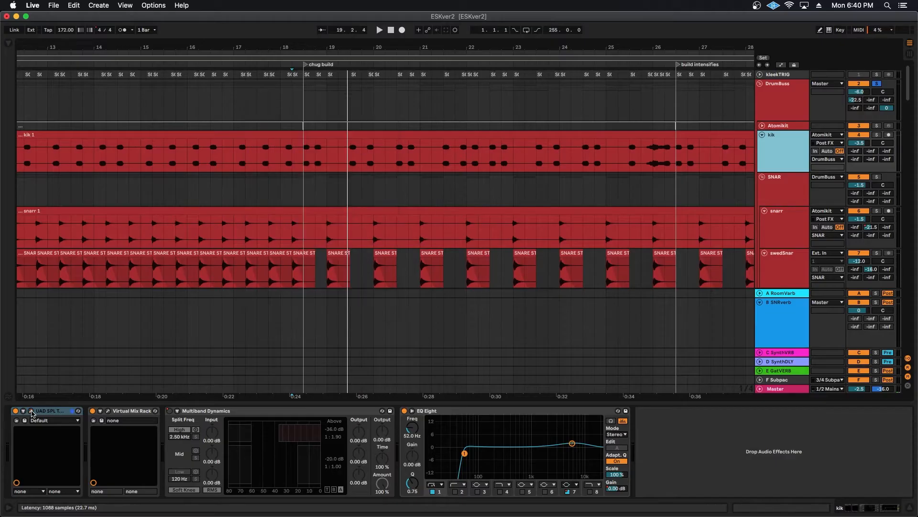
click(108, 411)
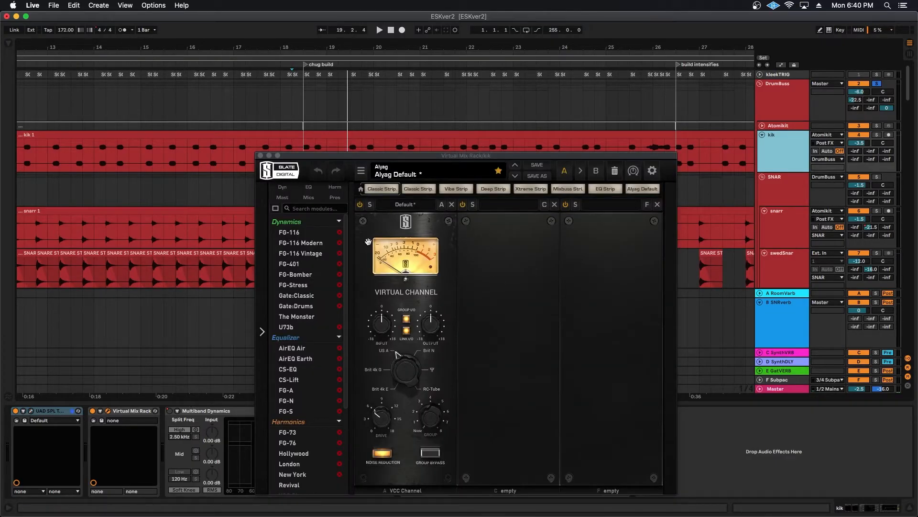
click(260, 156)
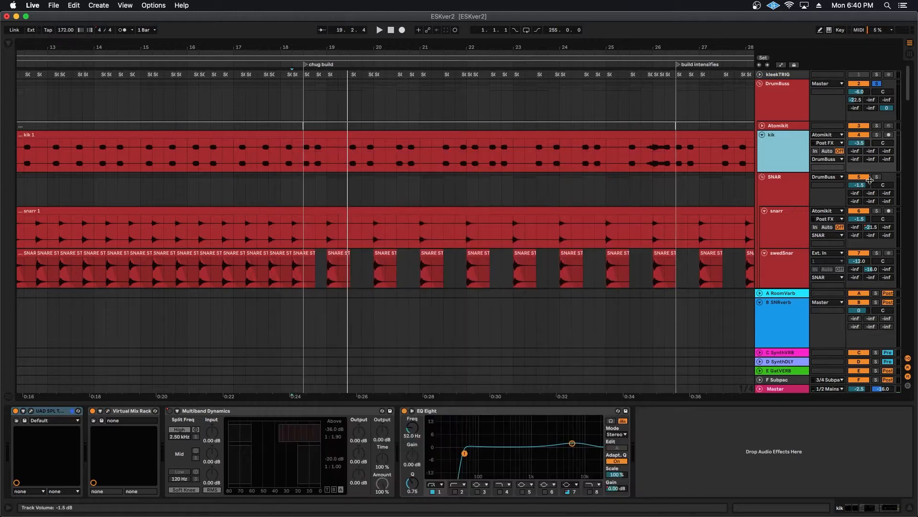
Show the snarr and swedSnar device chains, then inspect the kik track's Virtual Mix Rack window and close it.
click(779, 228)
click(777, 277)
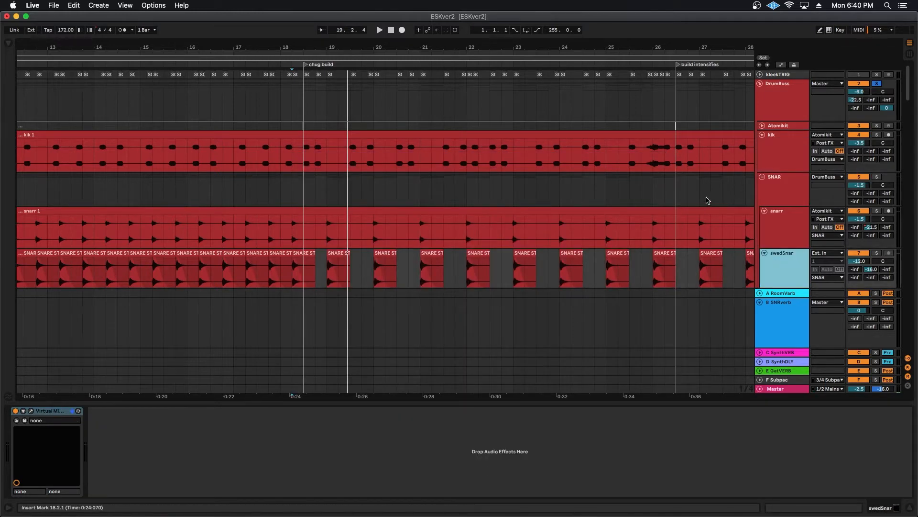
click(779, 148)
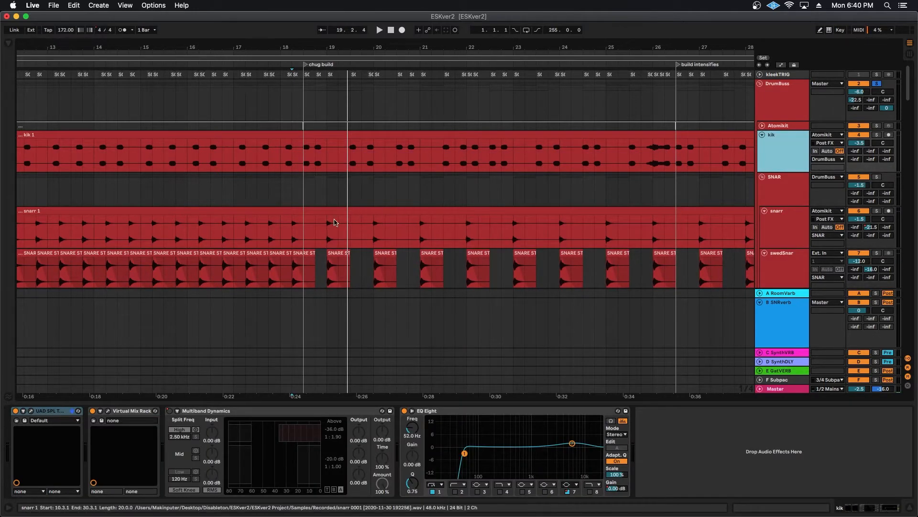
click(107, 410)
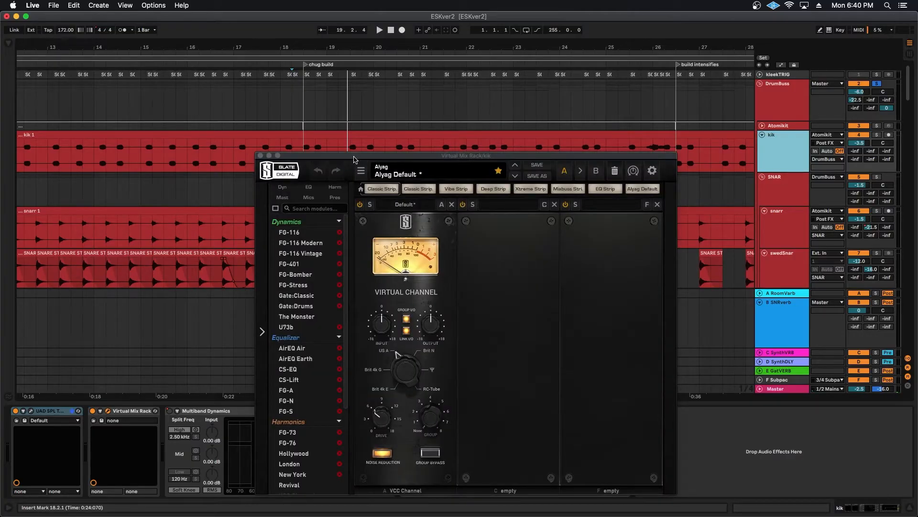
drag(352, 158, 338, 95)
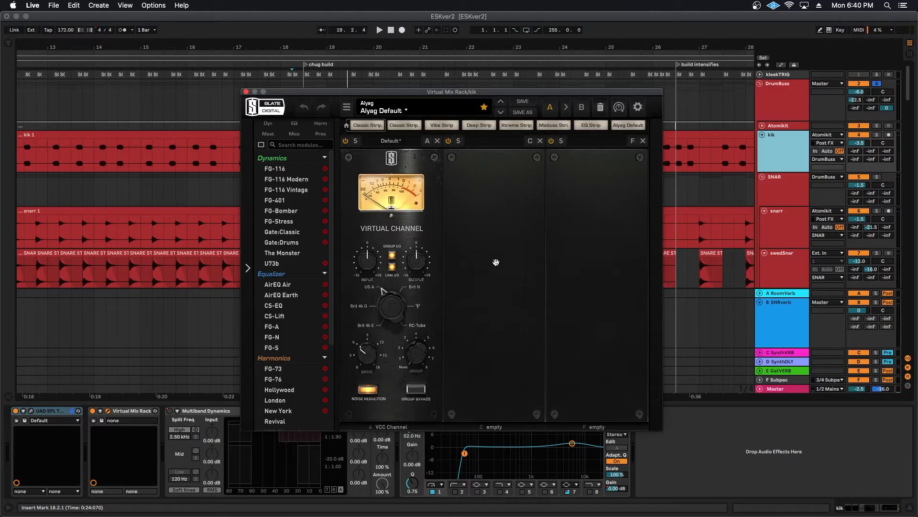
click(246, 93)
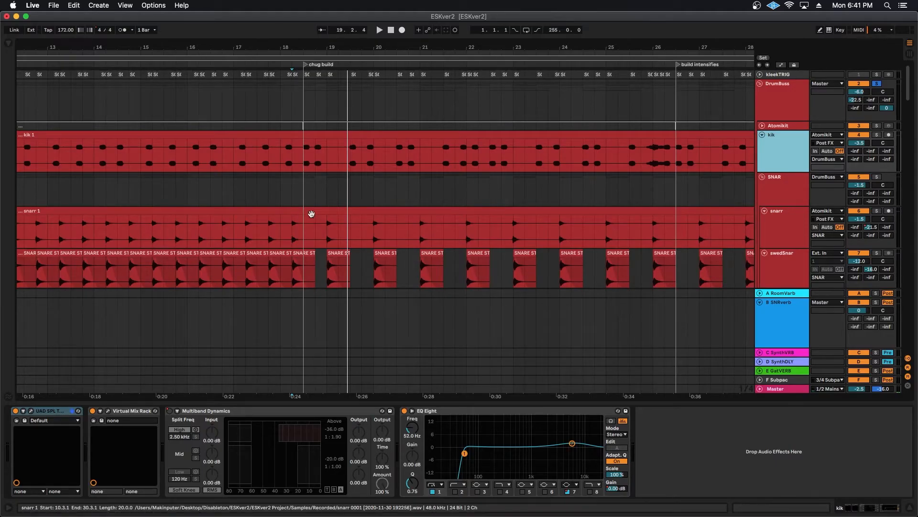
Show the device chains of the snarr track and the SNAR group, and open the group's UAD Pultec EQP-1A.
scroll(430, 230, down, 1)
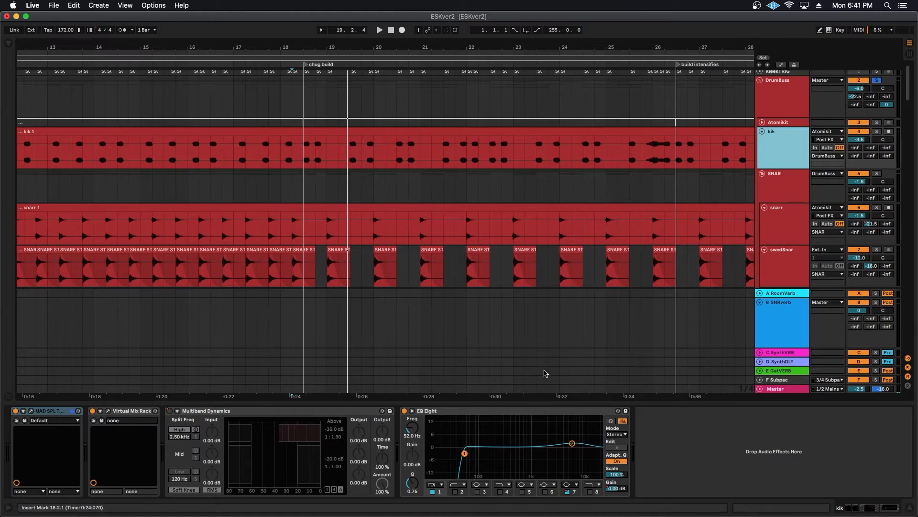
scroll(537, 205, left, 5)
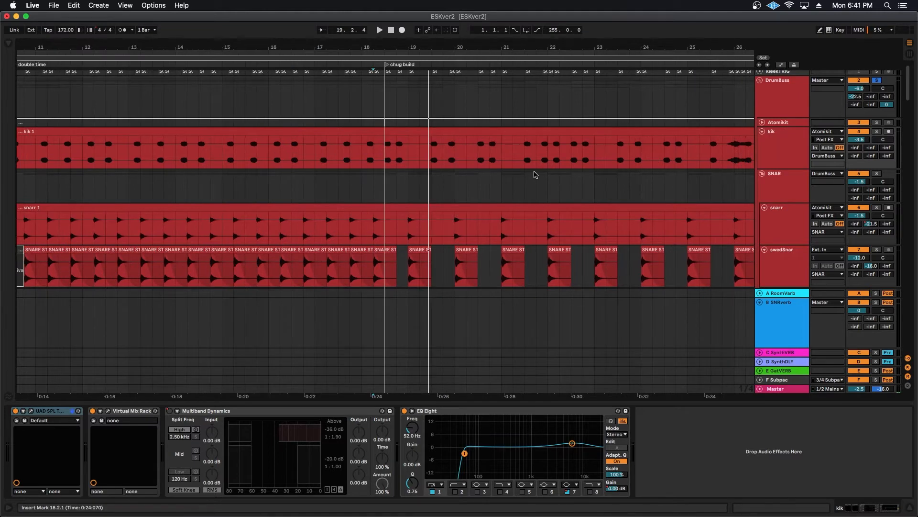
click(787, 213)
scroll(216, 260, left, 6)
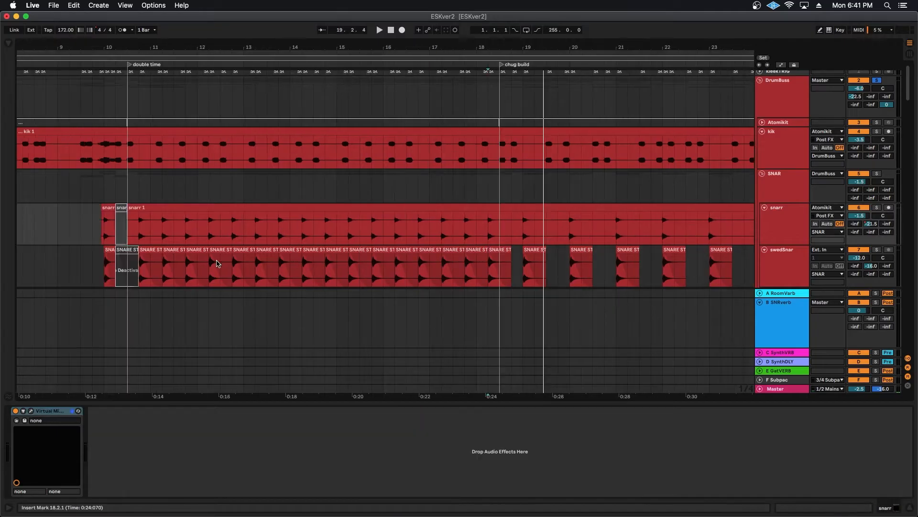
click(784, 185)
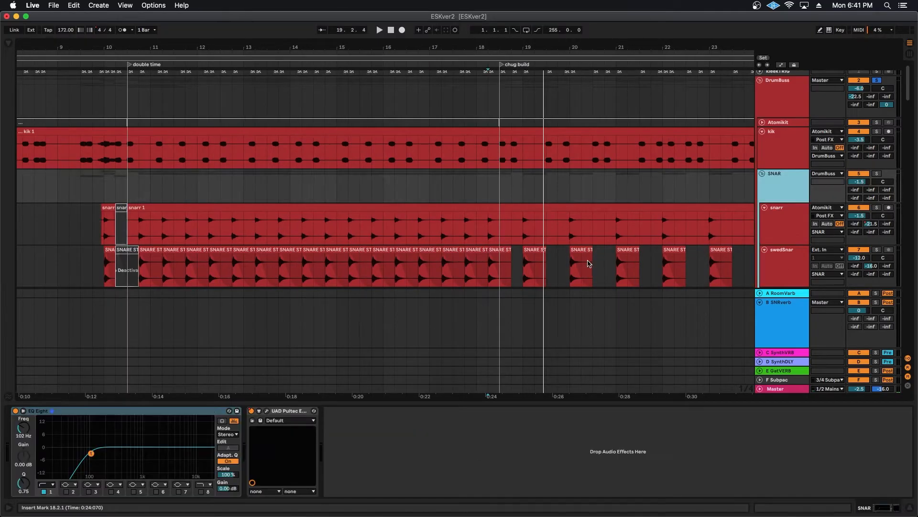
click(268, 411)
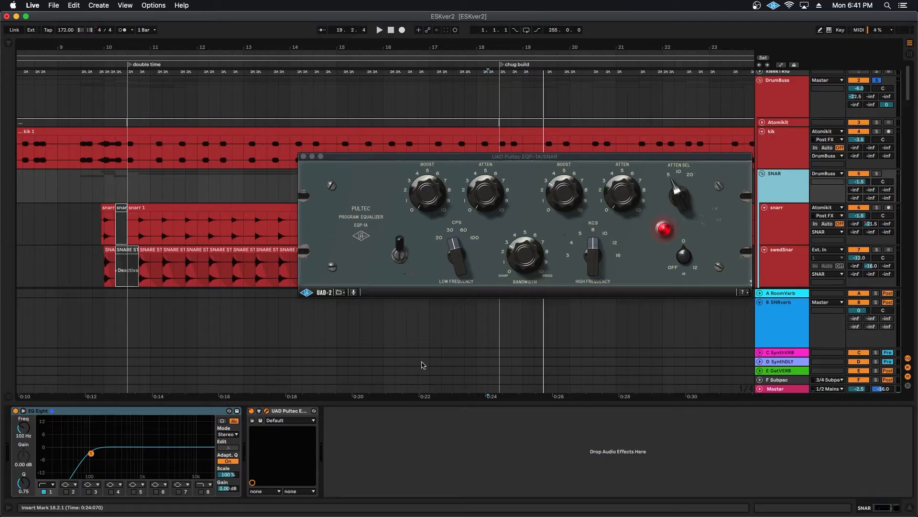
Compare the snarr and swedSnar device chains with the SNAR group's Pultec EQP-1A settings, and close the Pultec window.
click(784, 224)
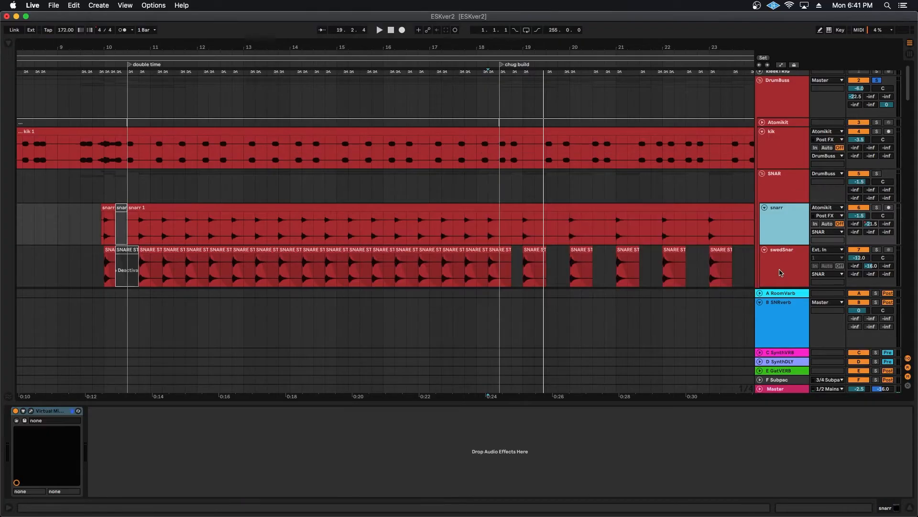
click(783, 250)
click(789, 231)
click(783, 266)
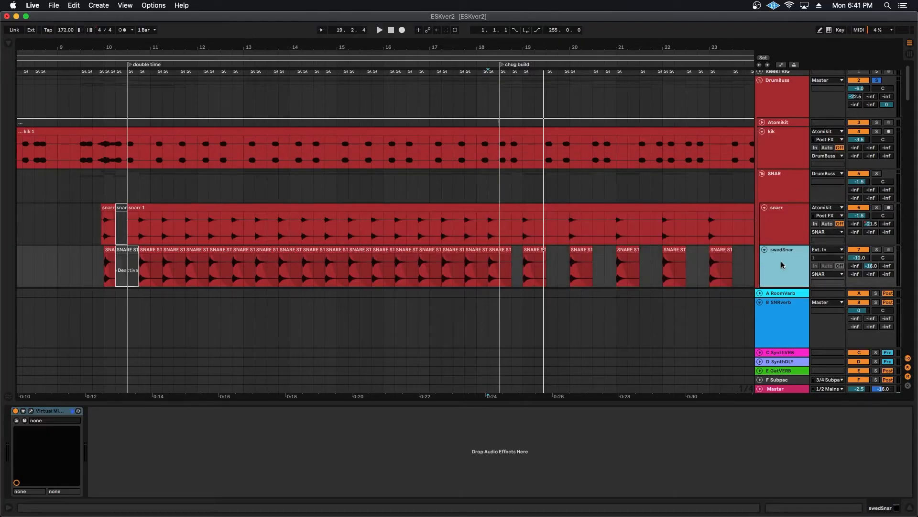
click(782, 190)
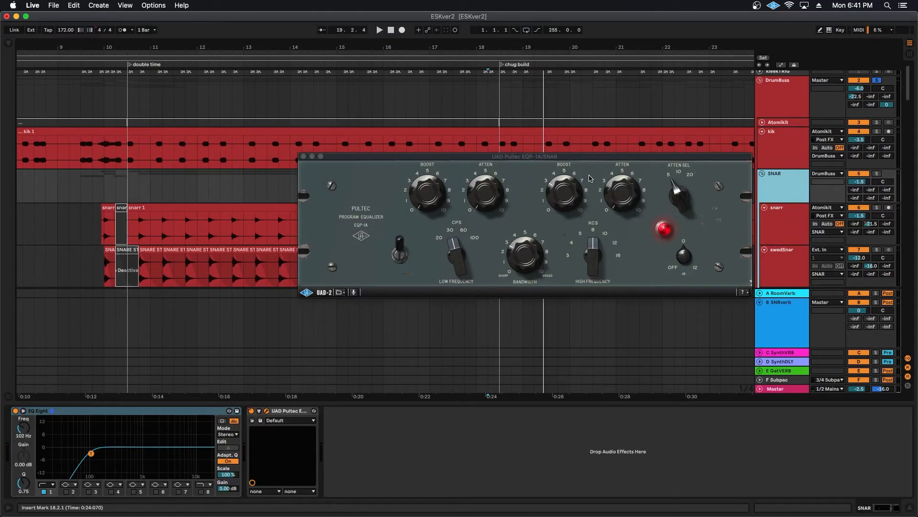
click(304, 157)
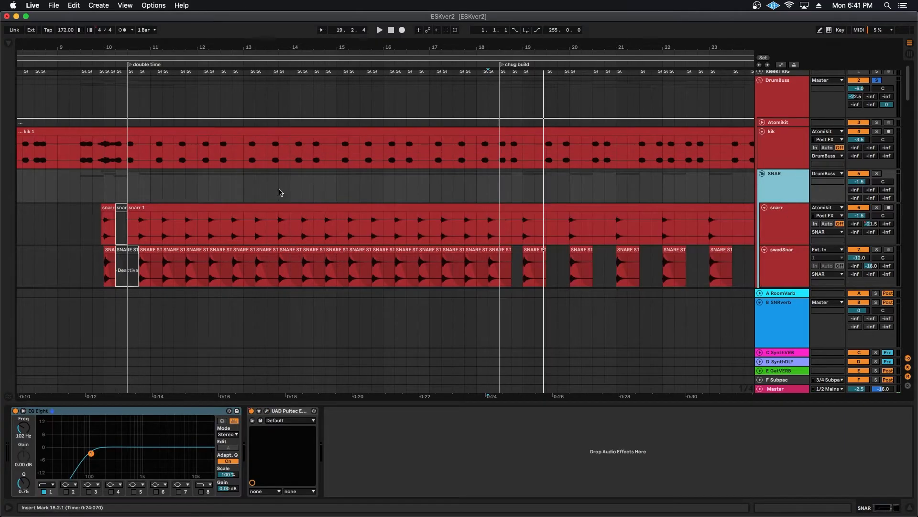
Play the soloed drums from 10.3.1 at the double time marker.
scroll(268, 221, down, 3)
scroll(308, 181, up, 3)
scroll(308, 181, left, 5)
click(328, 150)
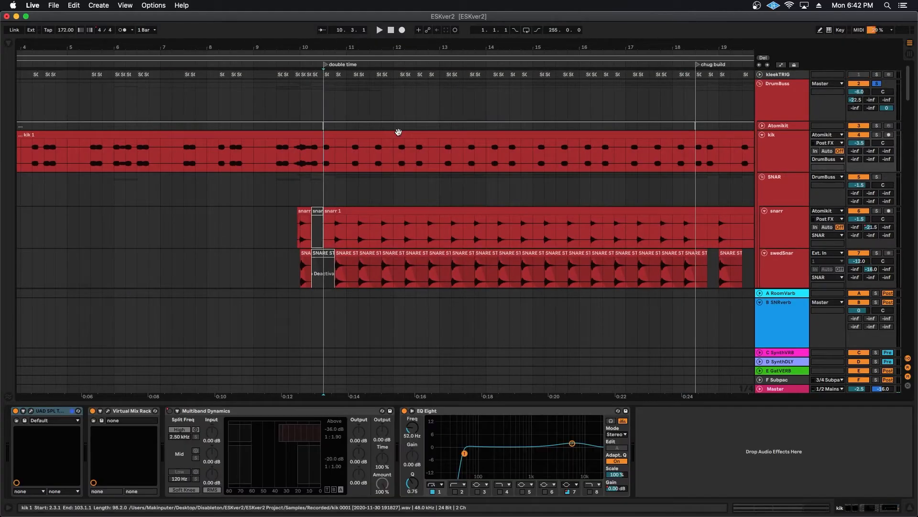
key(space)
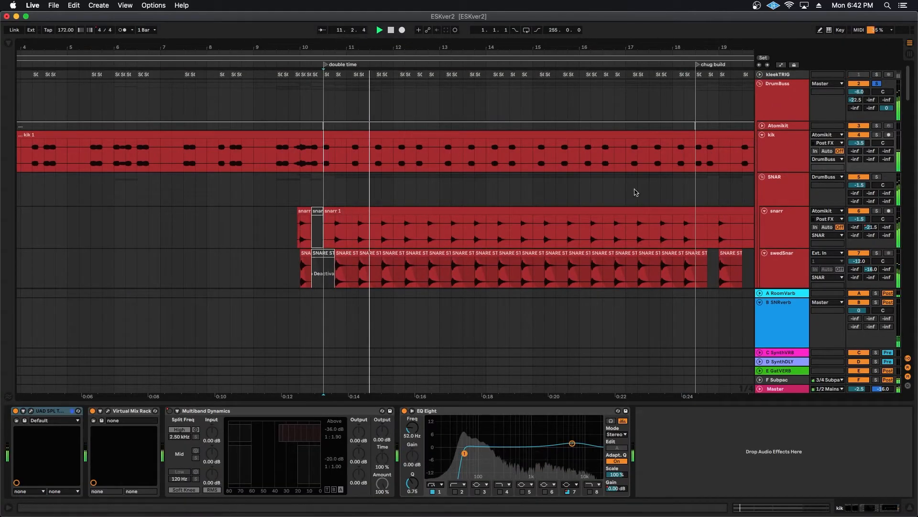
Inspect the DrumBuss group's Virtual Mix Rack and SSL Native Drumstrip windows during playback, arranging them side by side and closing them.
click(780, 102)
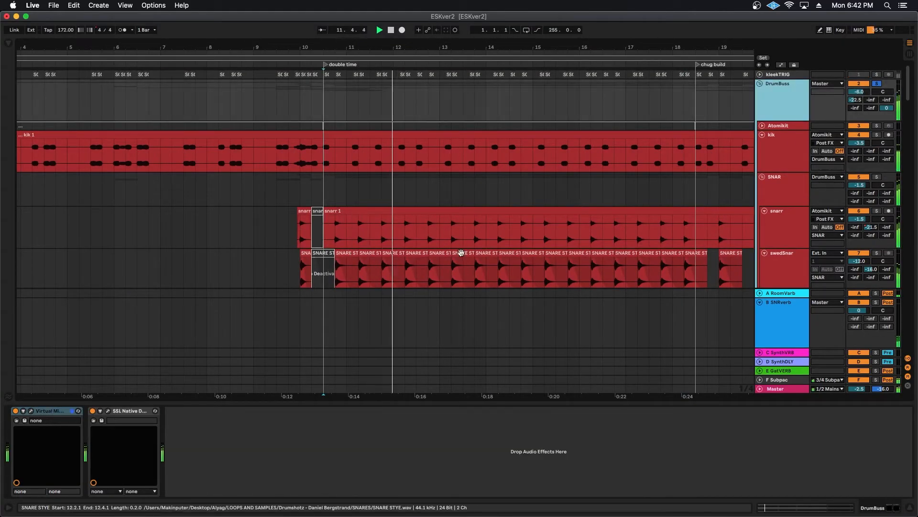
click(31, 411)
click(108, 411)
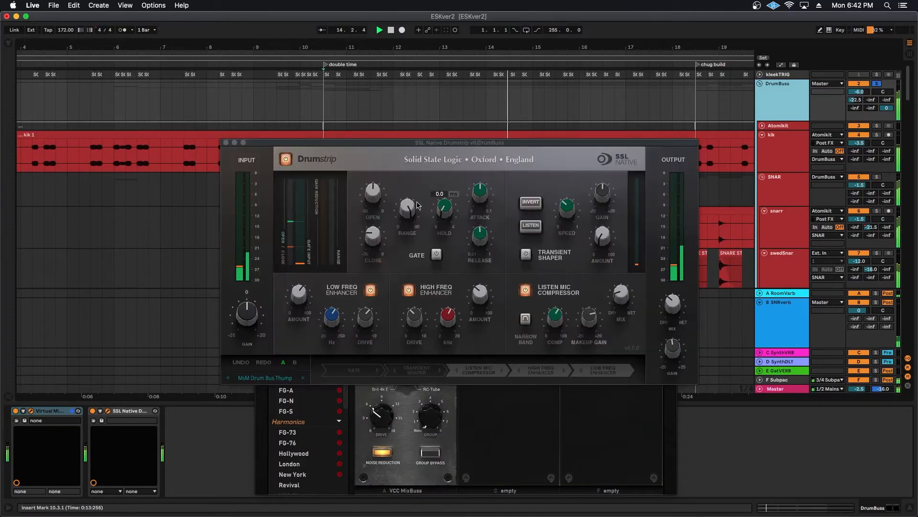
drag(387, 142, 577, 144)
drag(396, 155, 189, 82)
click(498, 143)
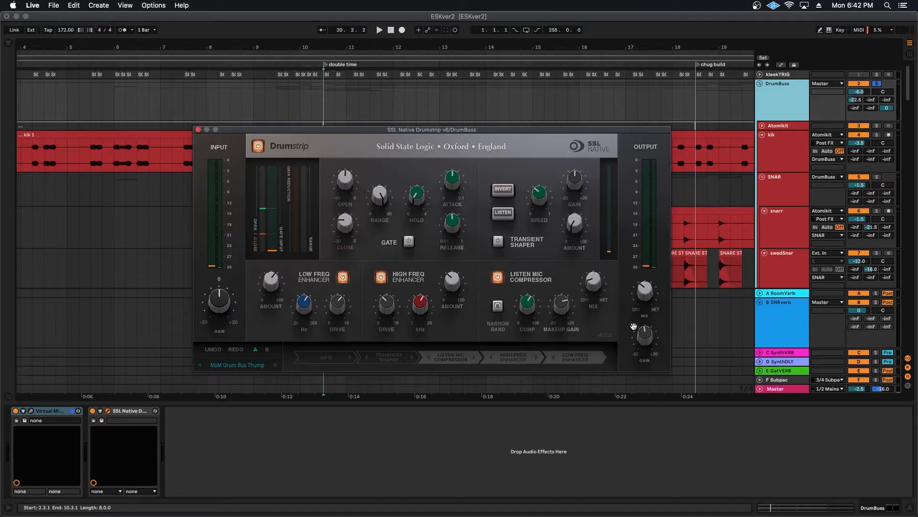
click(197, 130)
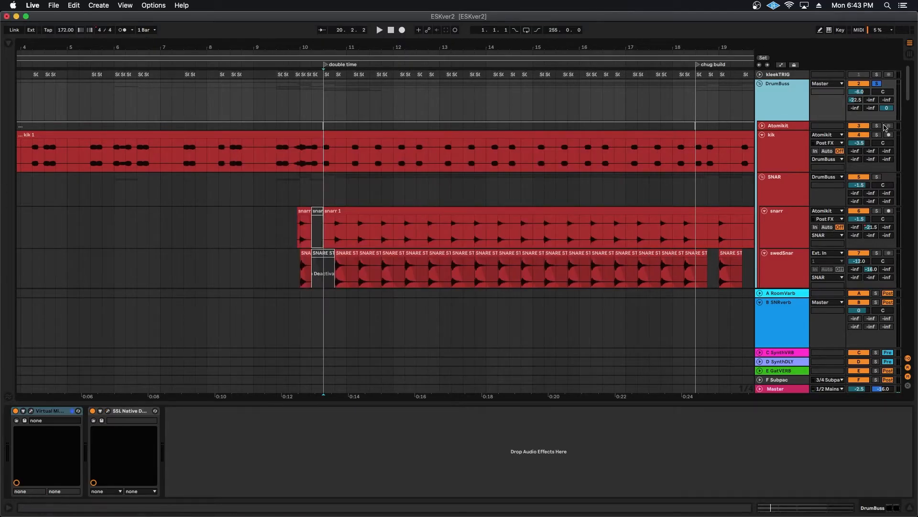
Replay the drums from 10.3.1, bypassing and re-enabling the DrumBuss SSL Native Drumstrip for comparison, and close its window.
click(108, 410)
key(space)
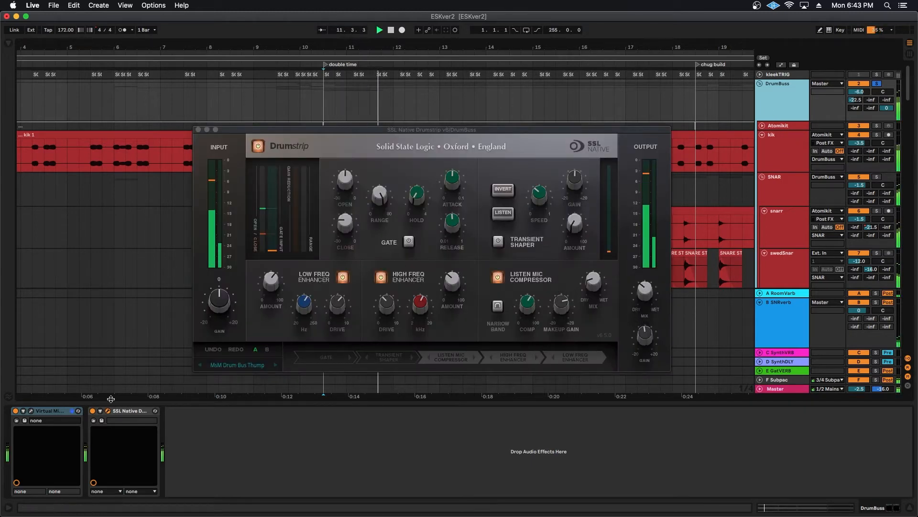
click(93, 410)
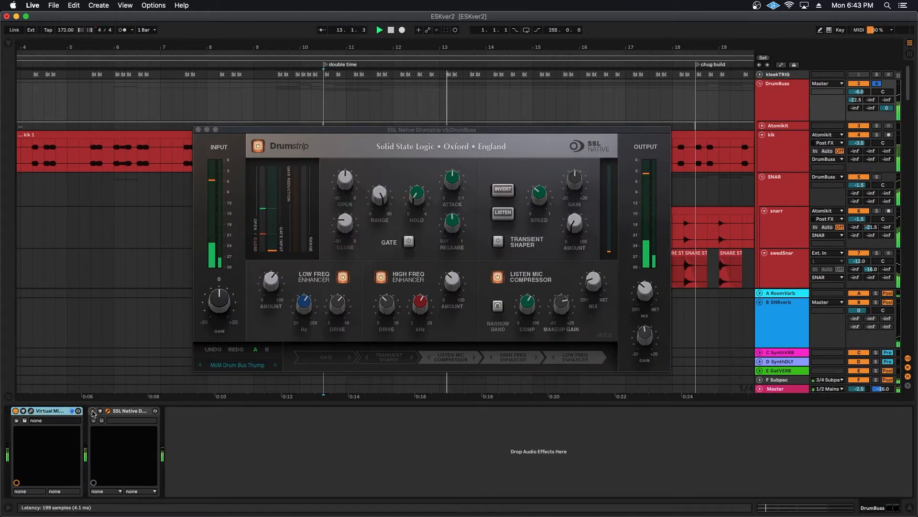
click(93, 411)
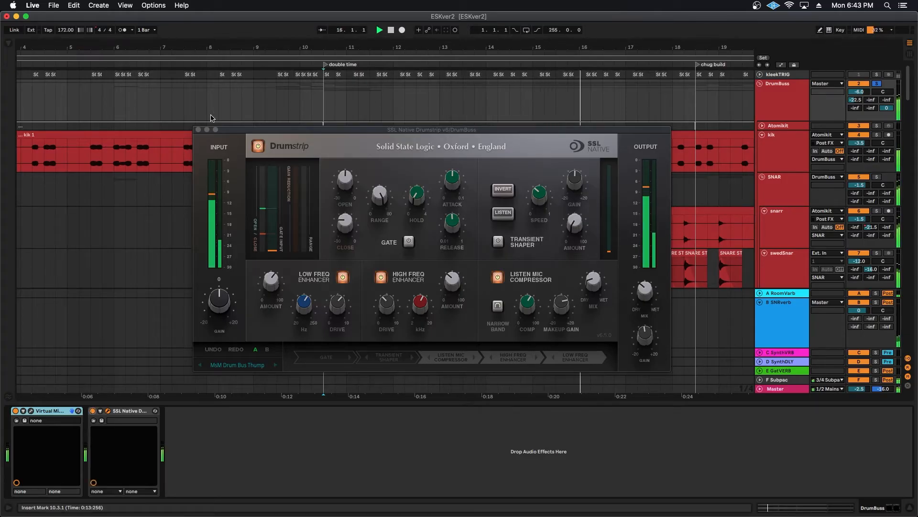
key(space)
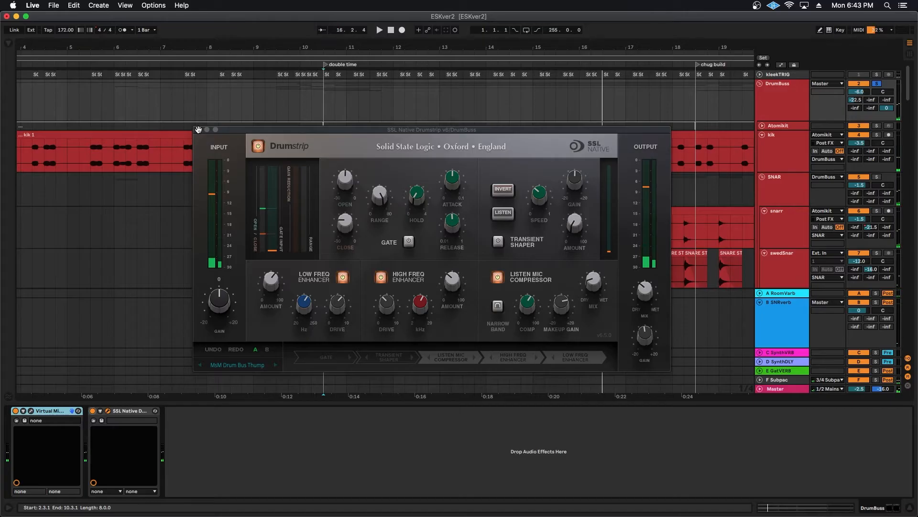
click(198, 130)
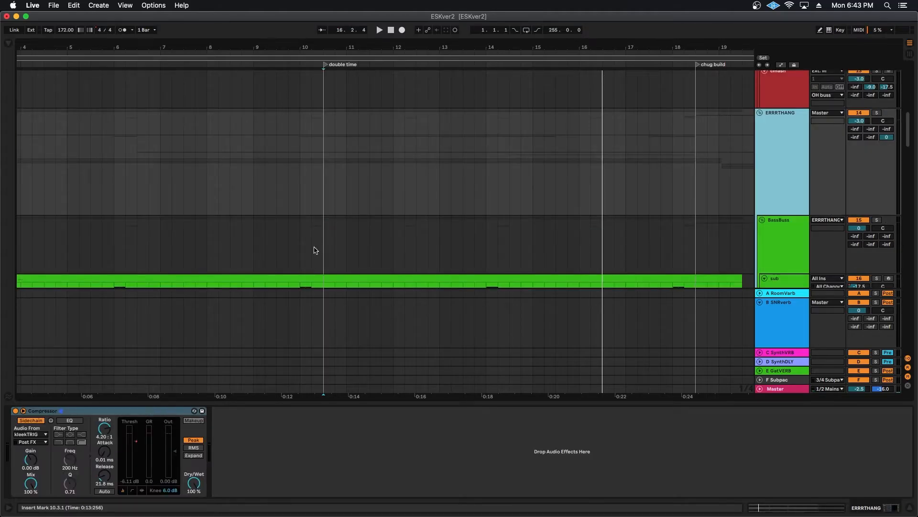
Examine the bass section from the ESK riff start, showing the device chains of BassBuss, midbasses and PluckBass.
scroll(366, 239, down, 3)
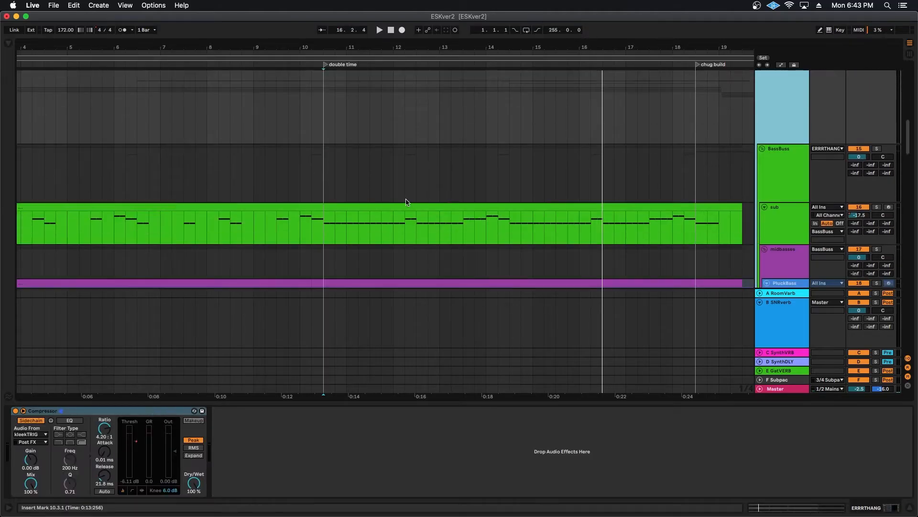
click(782, 185)
scroll(545, 156, left, 5)
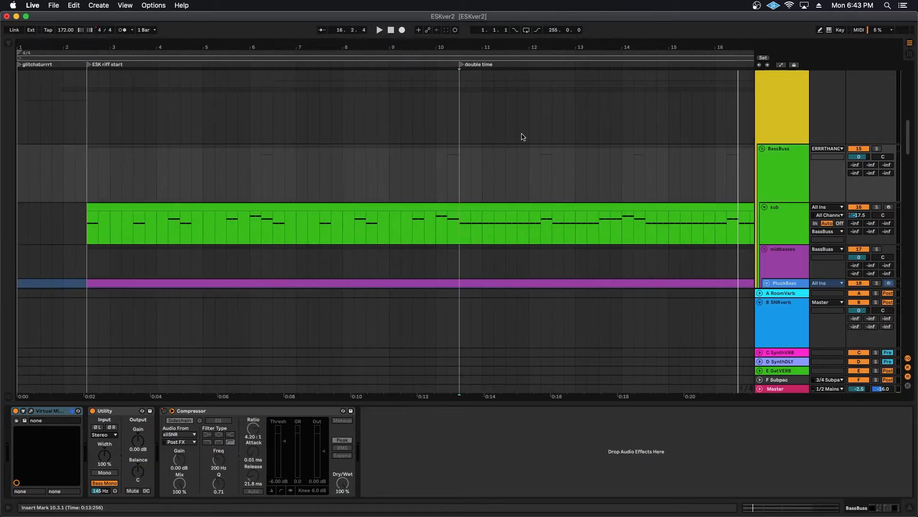
click(83, 235)
scroll(584, 181, down, 5)
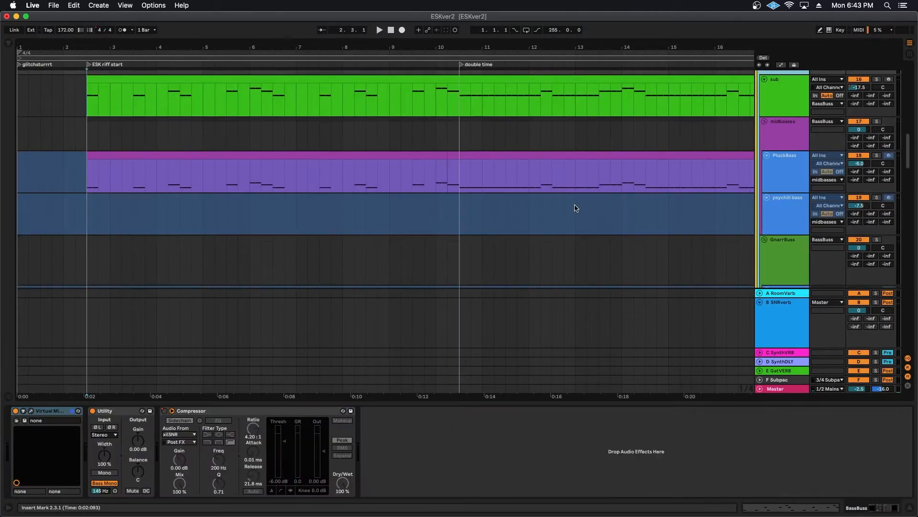
scroll(613, 193, up, 2)
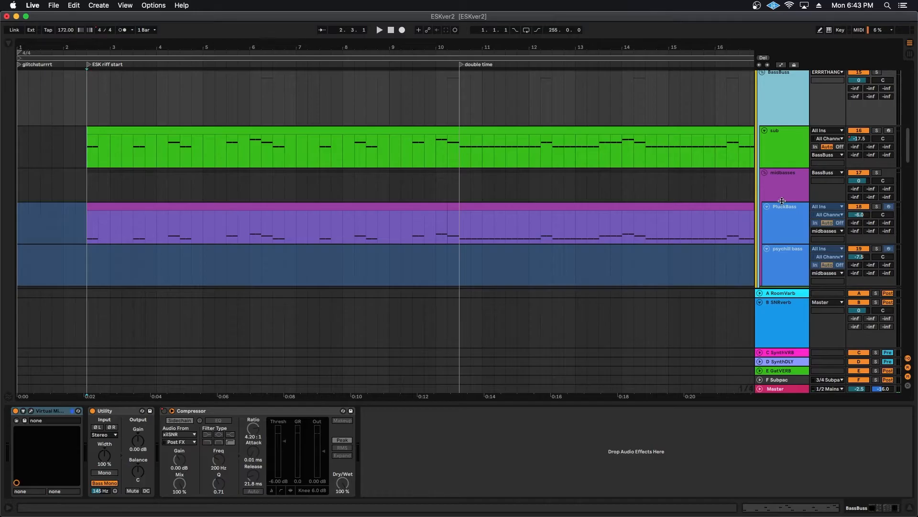
click(783, 184)
click(786, 223)
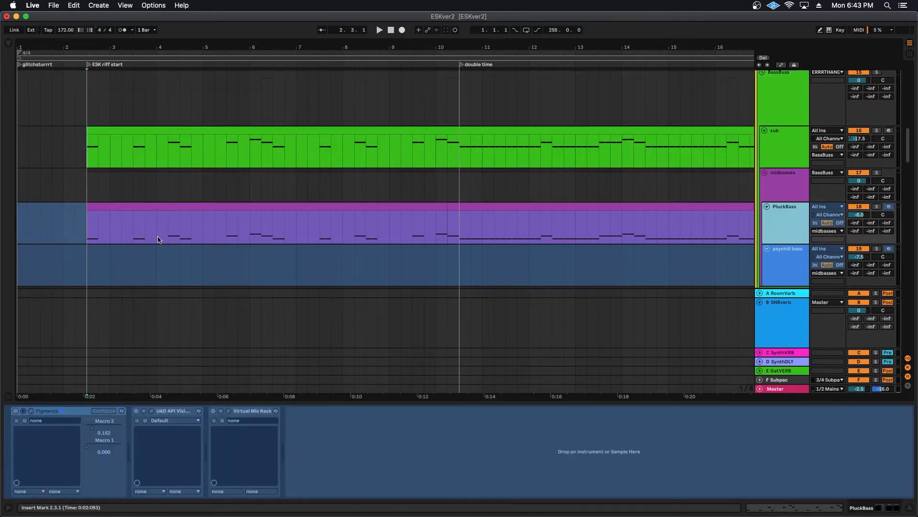
Solo the PluckBass track and play it from 10.3.1 at the double time marker.
click(81, 230)
click(877, 207)
click(460, 232)
key(space)
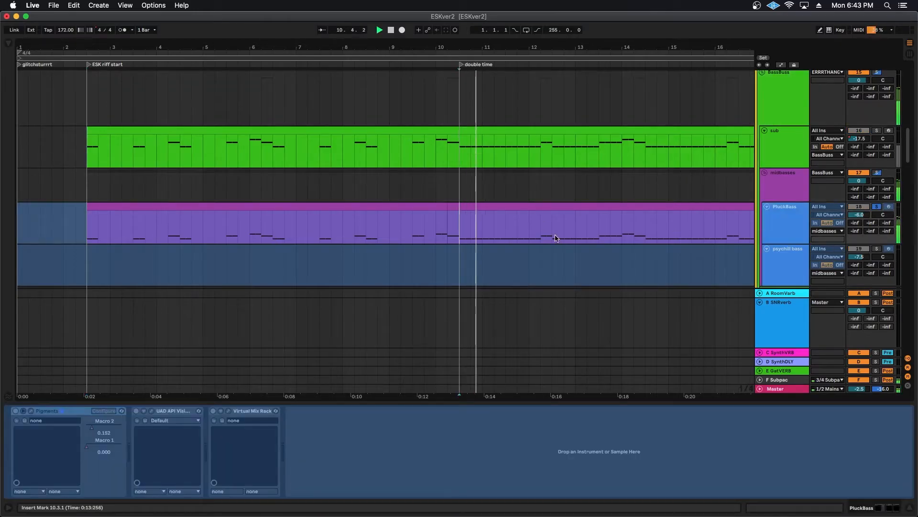
scroll(581, 220, right, 4)
scroll(582, 221, right, 2)
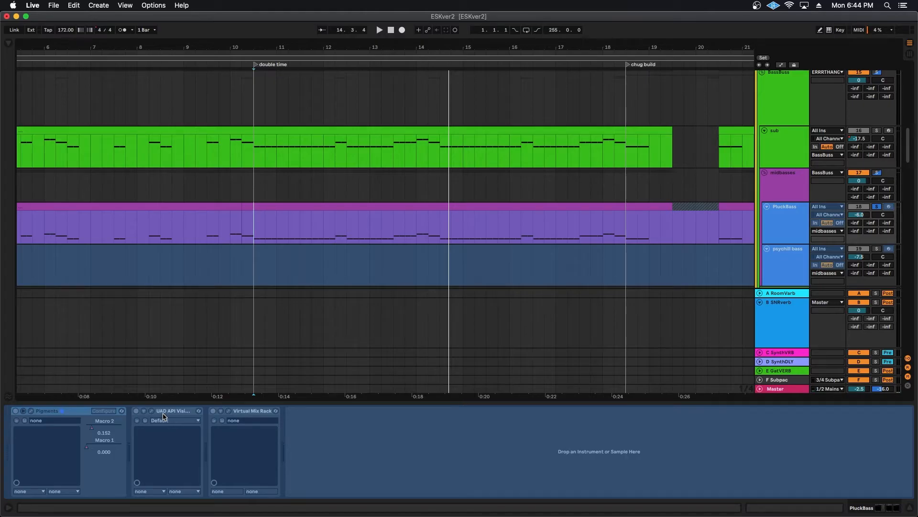
key(space)
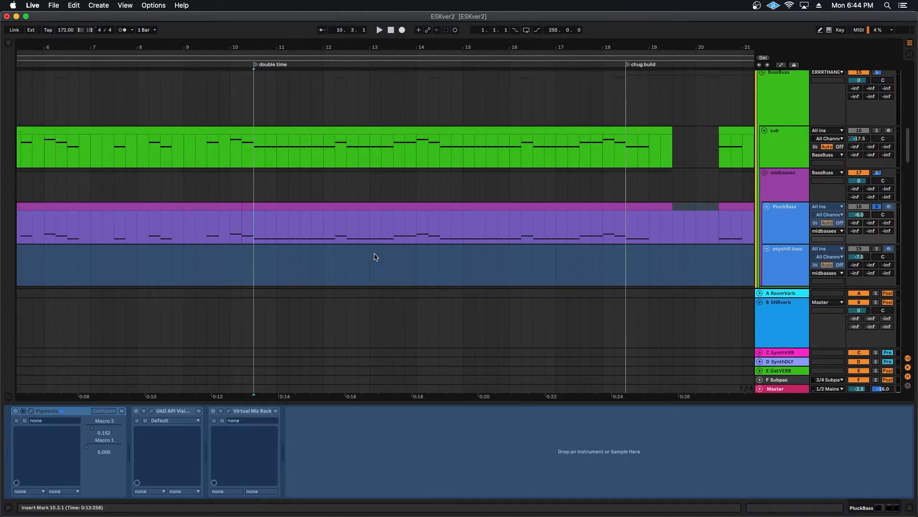
Show the sub track's device chain at the double time marker.
scroll(290, 226, left, 5)
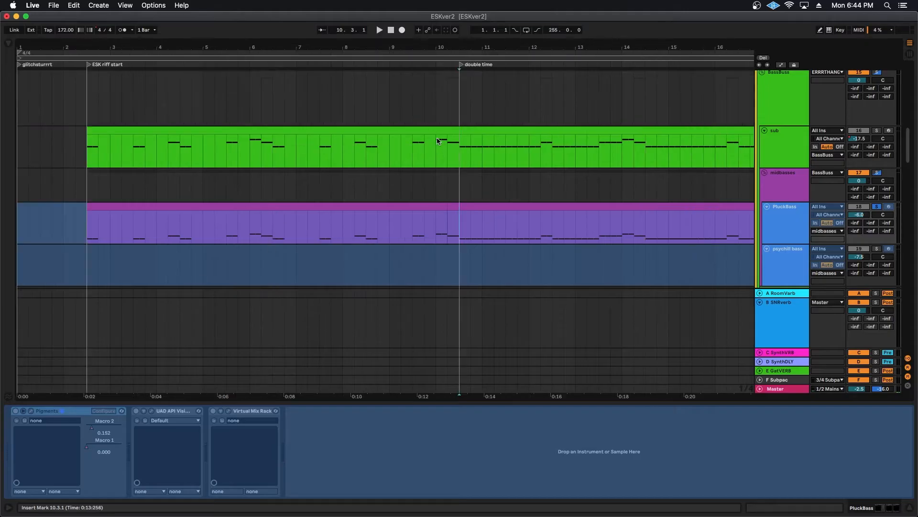
click(457, 153)
scroll(375, 272, right, 2)
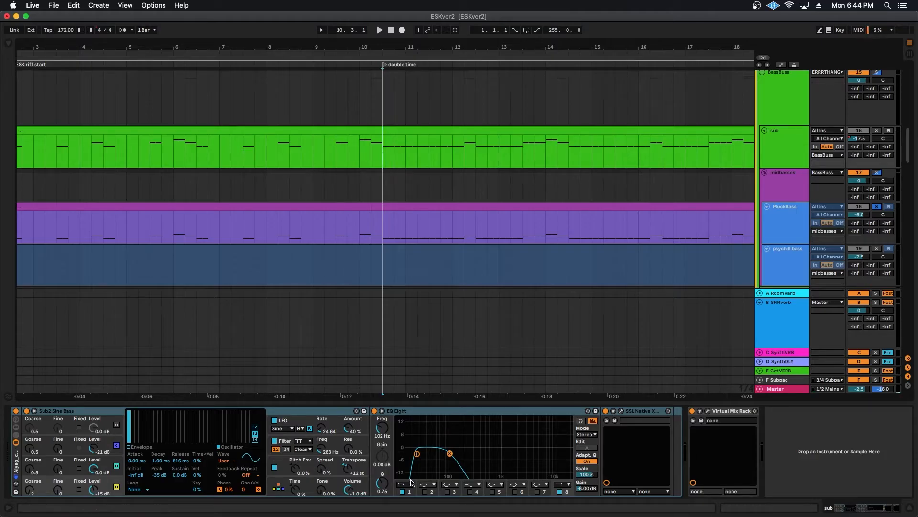
Examine the sub's EQ Eight filter bands, and play the soloed sub from 10.3.1 with its SSL Native X-Comp window open.
click(417, 453)
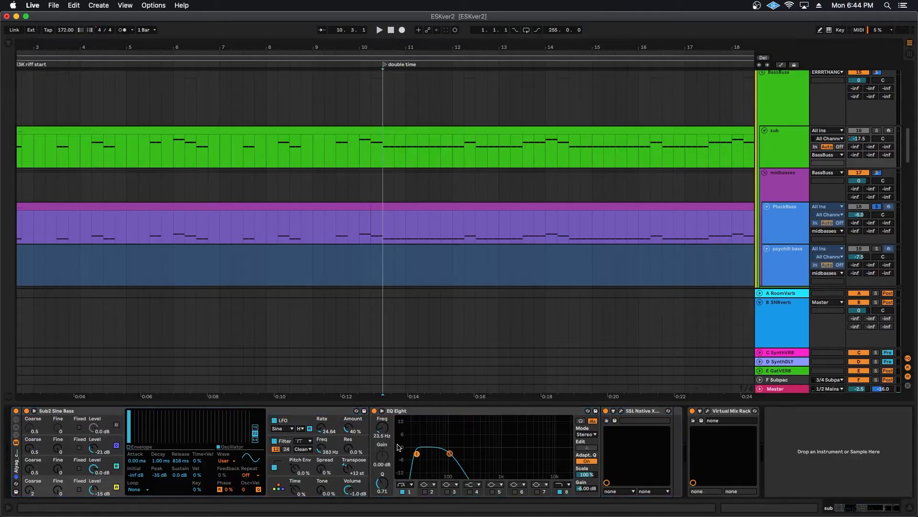
click(567, 493)
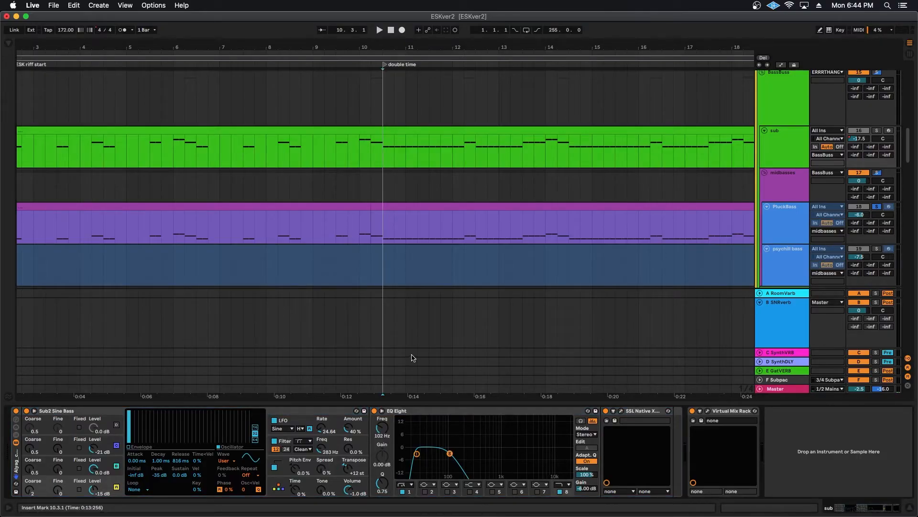
click(620, 411)
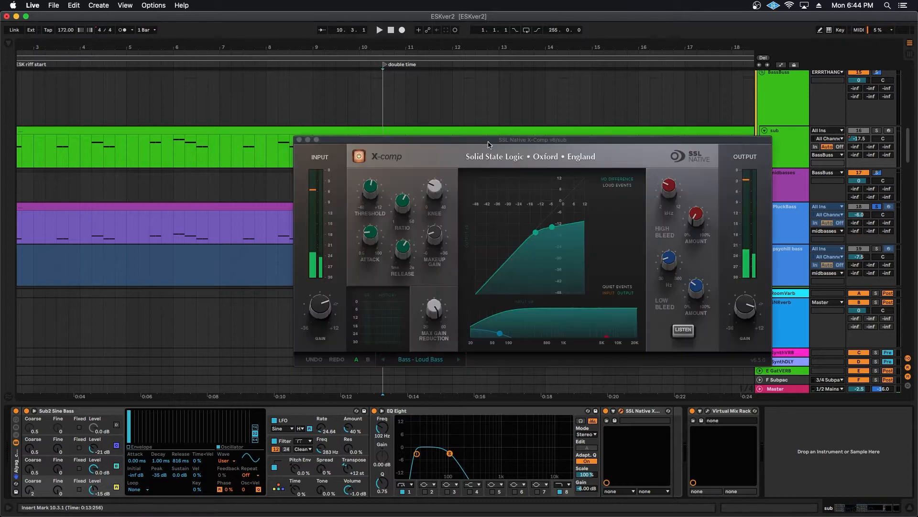
drag(490, 143, 346, 171)
key(space)
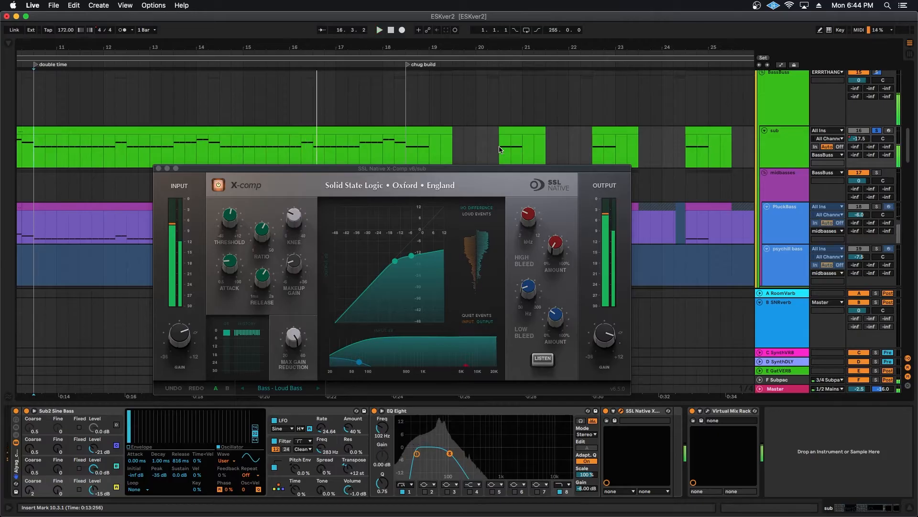
key(space)
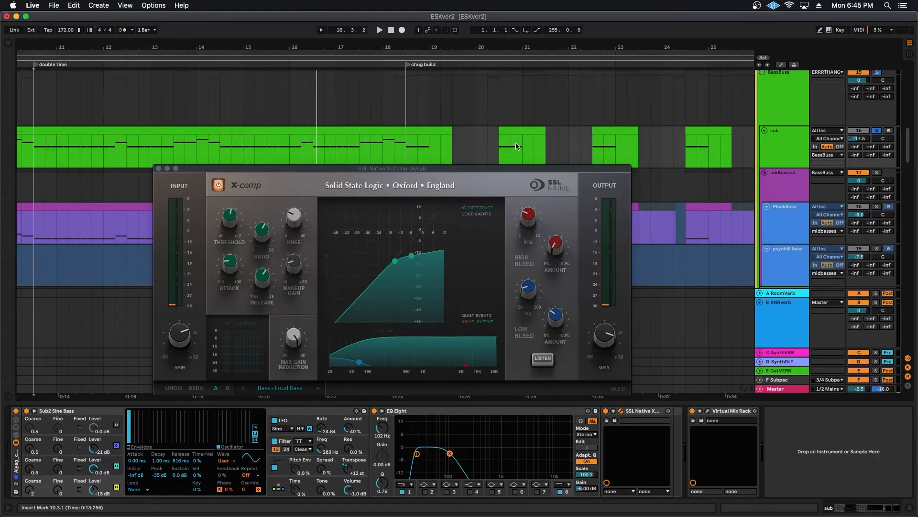
Play the soloed sub from the verse at 63.1.1, closing X-Comp, and inspect its Virtual Mix Rack window.
scroll(516, 143, right, 3)
click(330, 147)
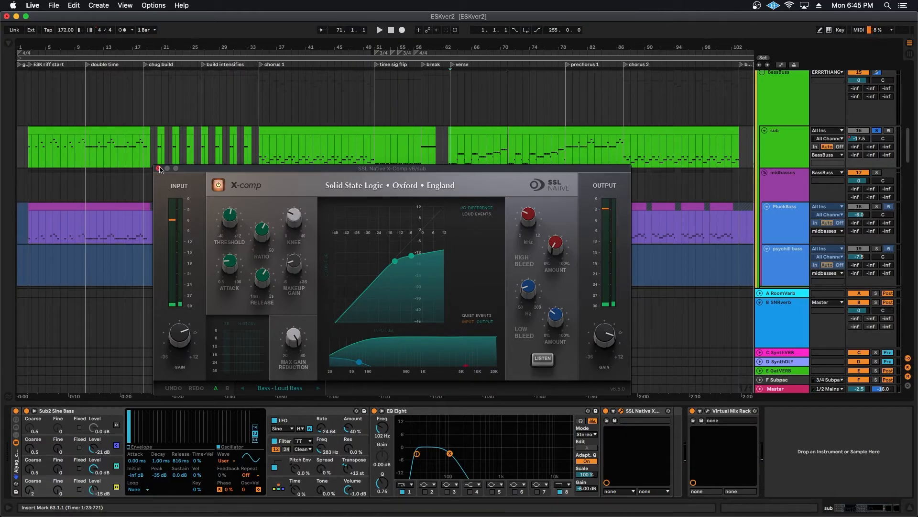
click(159, 169)
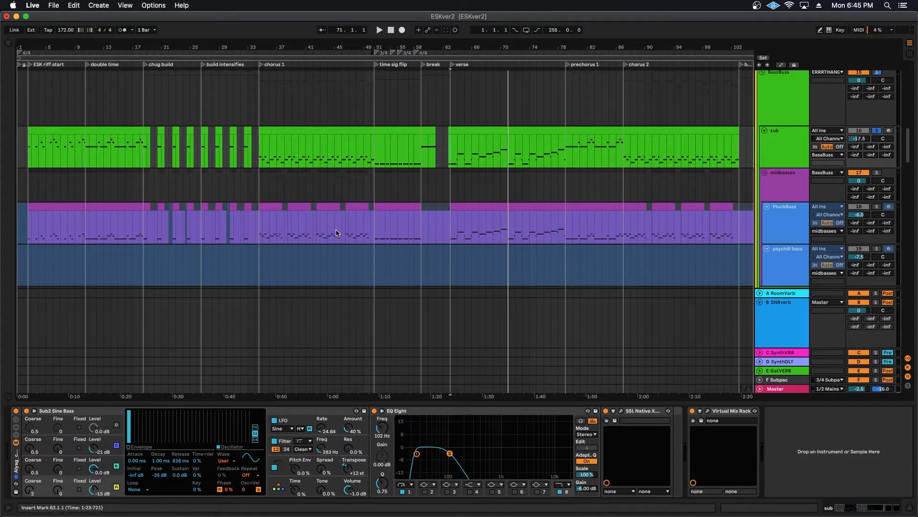
key(space)
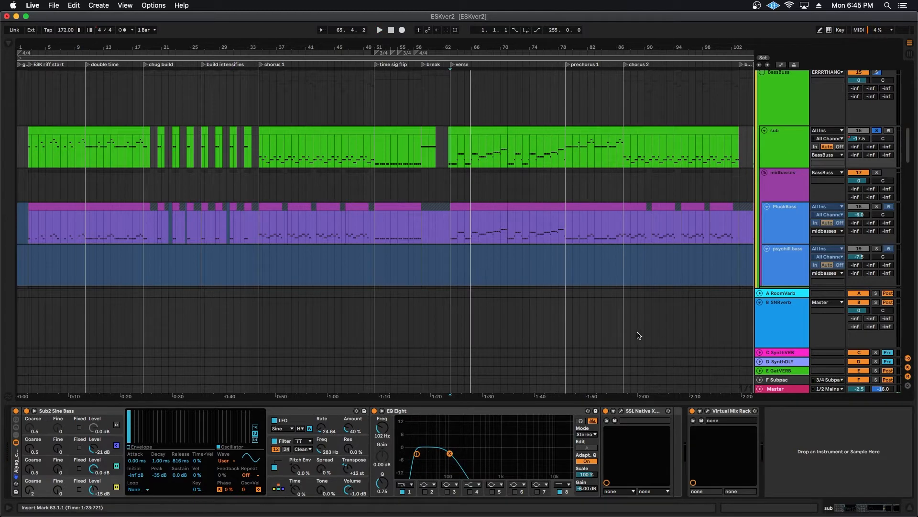
click(707, 410)
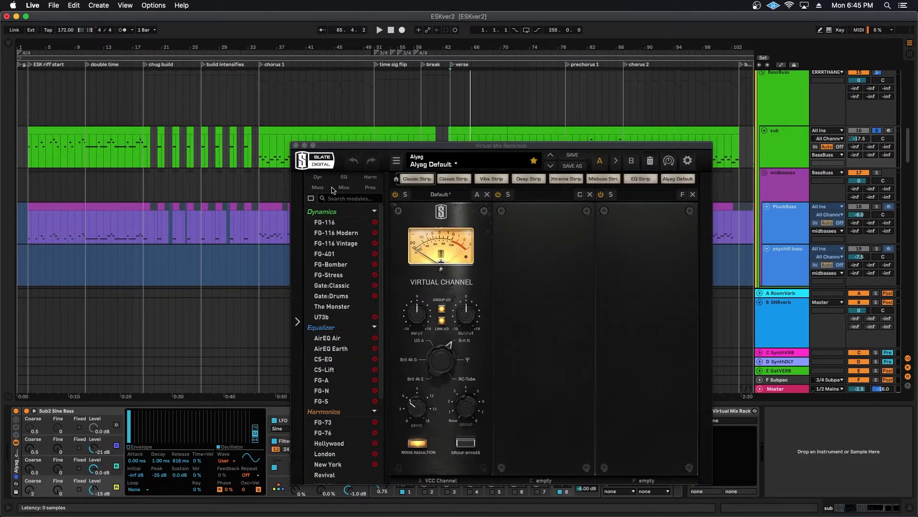
click(296, 145)
Examine the midbasses group's device chain, including the Saturation Knob window, and close that window.
key(Down)
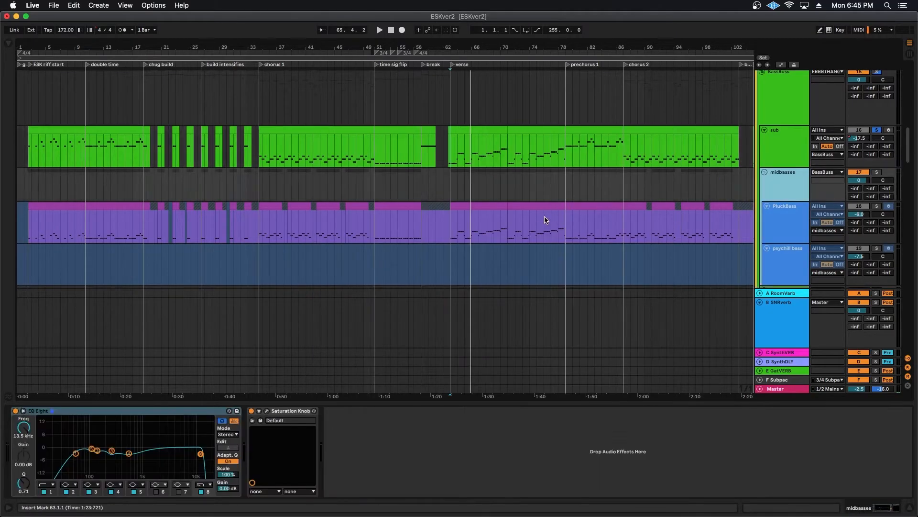
scroll(548, 220, down, 1)
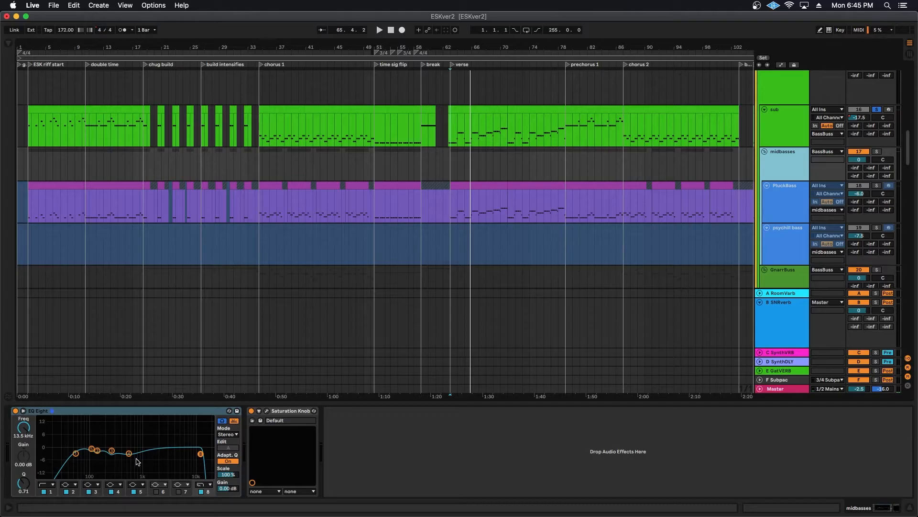
click(267, 411)
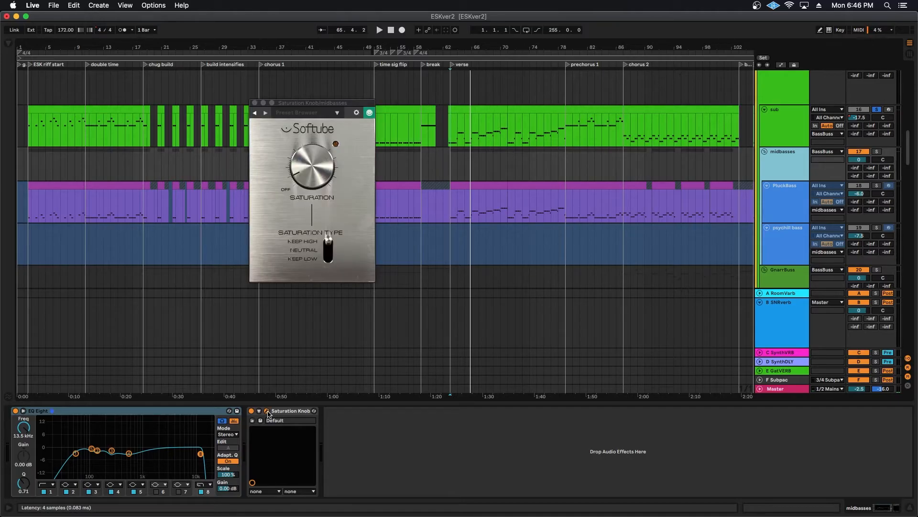
click(255, 104)
Solo the psychill bass track and play it from the chilledown marker at 141.1.1.
scroll(401, 192, right, 15)
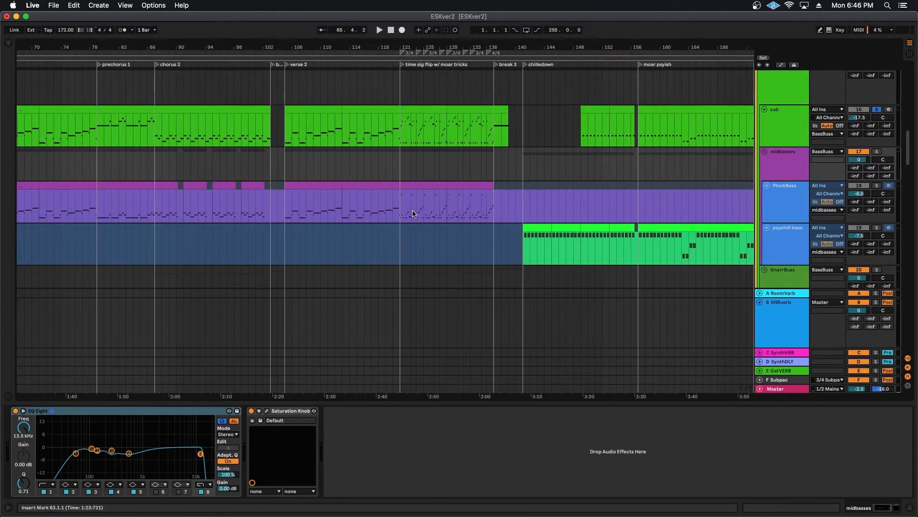
scroll(414, 214, left, 8)
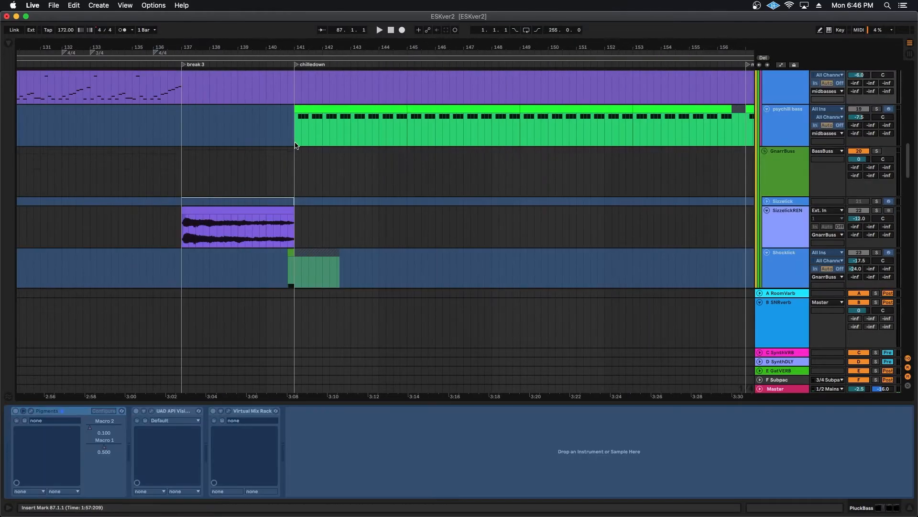
click(296, 142)
scroll(779, 206, up, 5)
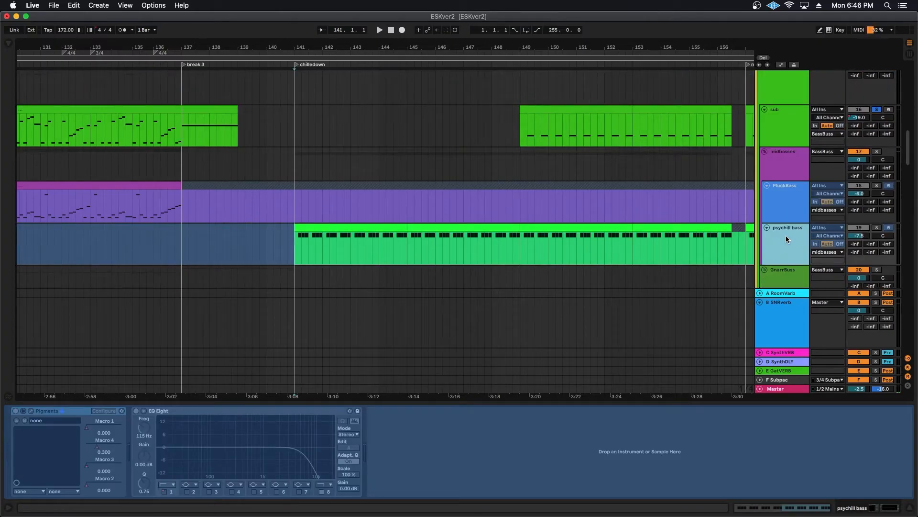
click(876, 227)
key(space)
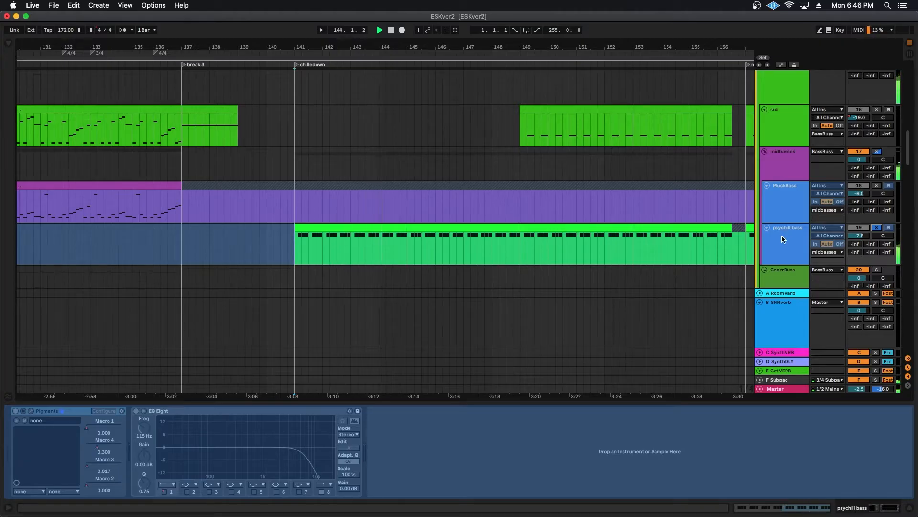
scroll(520, 246, right, 4)
scroll(520, 246, right, 4)
scroll(386, 171, up, 3)
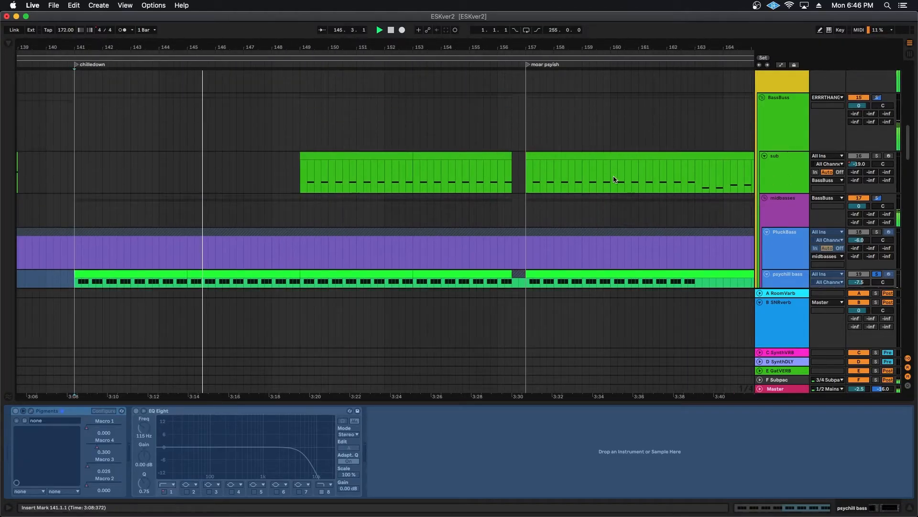
click(272, 172)
key(space)
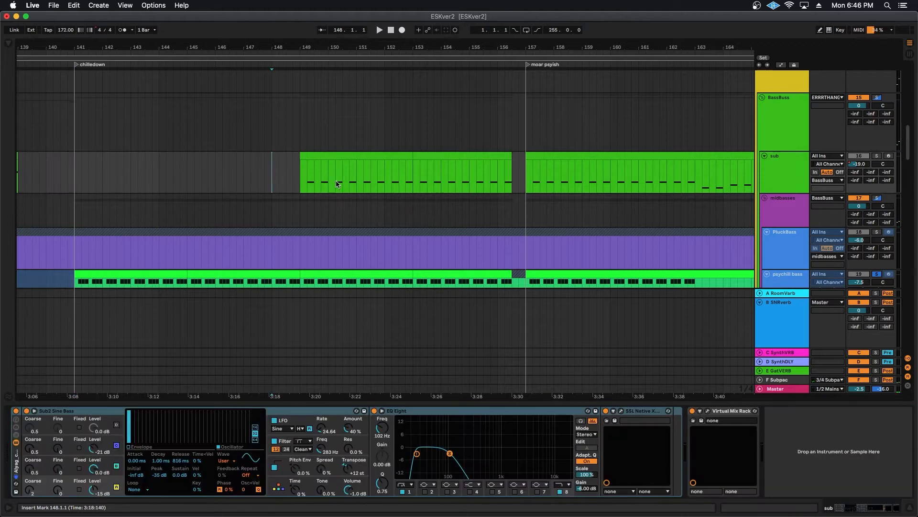
Show the psychill bass device chain, and play the sub and psychill bass together from 148.1.1 with BassBuss soloed.
scroll(325, 191, down, 3)
click(87, 205)
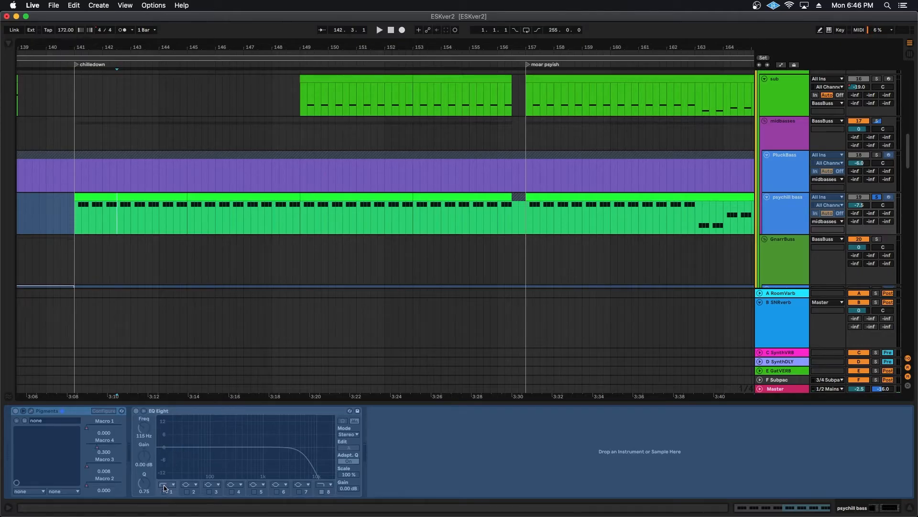
scroll(607, 151, up, 2)
click(305, 188)
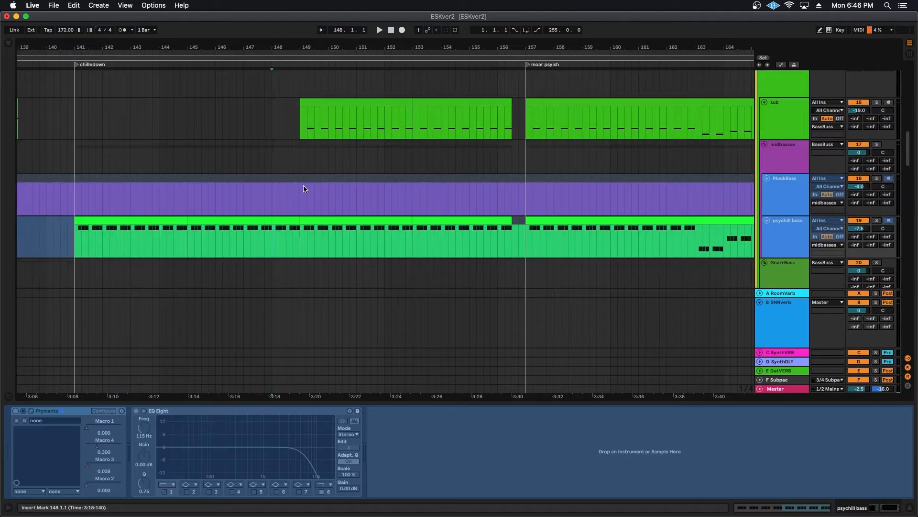
key(space)
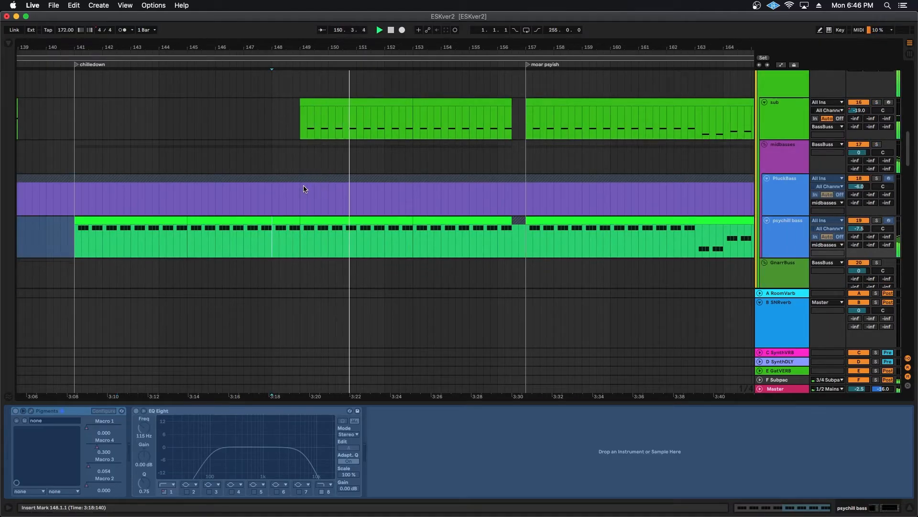
key(space)
key(Left)
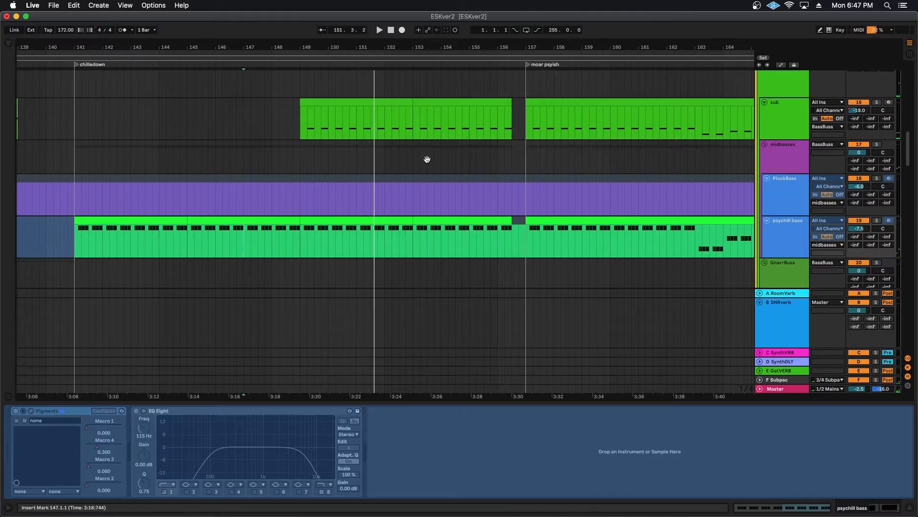
Unfold the midbasses group around the chilled gats section and show the GnarrBuss device chain.
scroll(427, 160, right, 15)
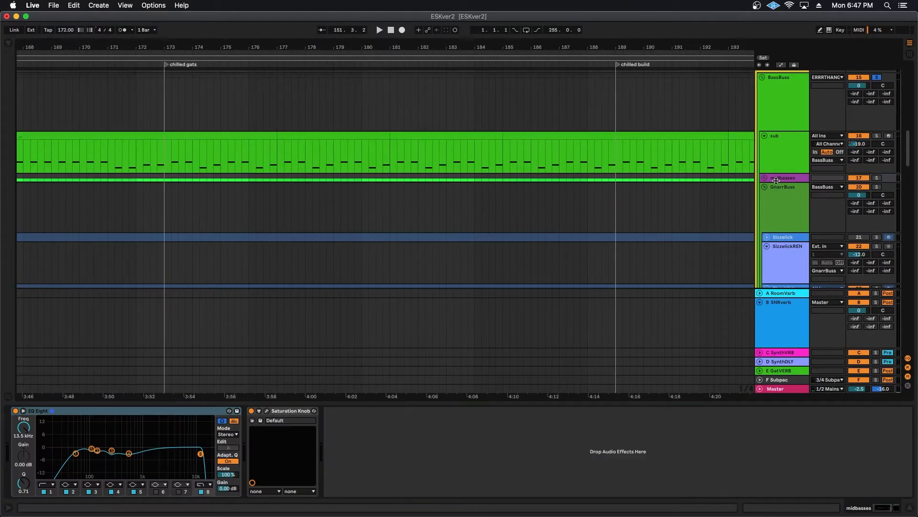
click(764, 178)
click(782, 192)
scroll(786, 198, down, 5)
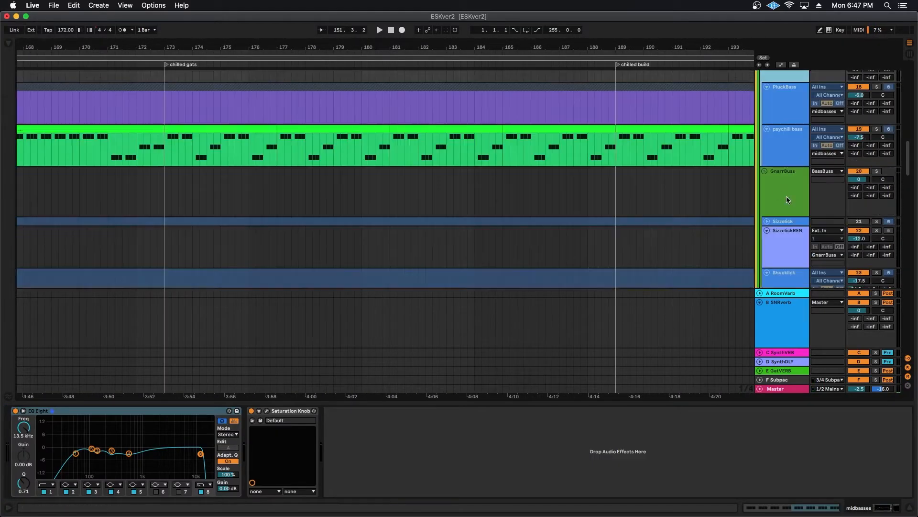
click(787, 197)
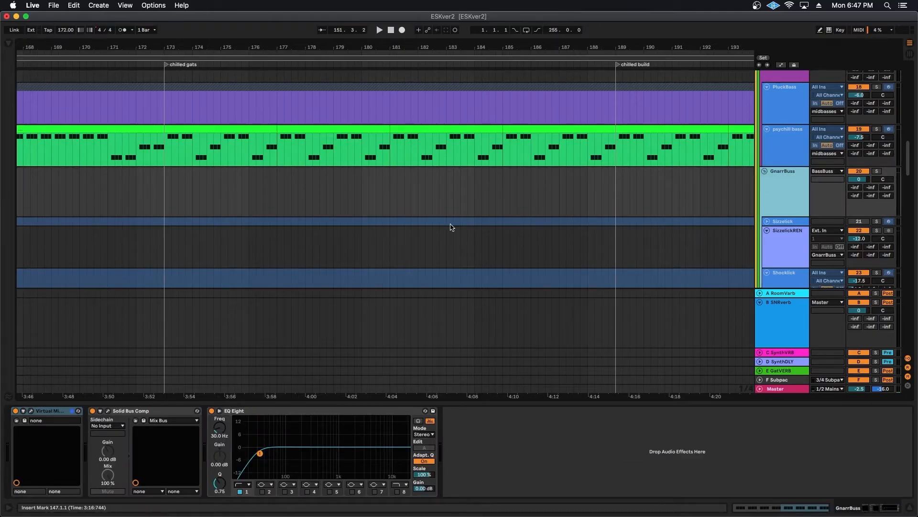
Examine the GnarrBuss layers around the chug build, showing the device chains of SizzelickREN, Shocklick and GnarrBuss.
scroll(451, 226, down, 10)
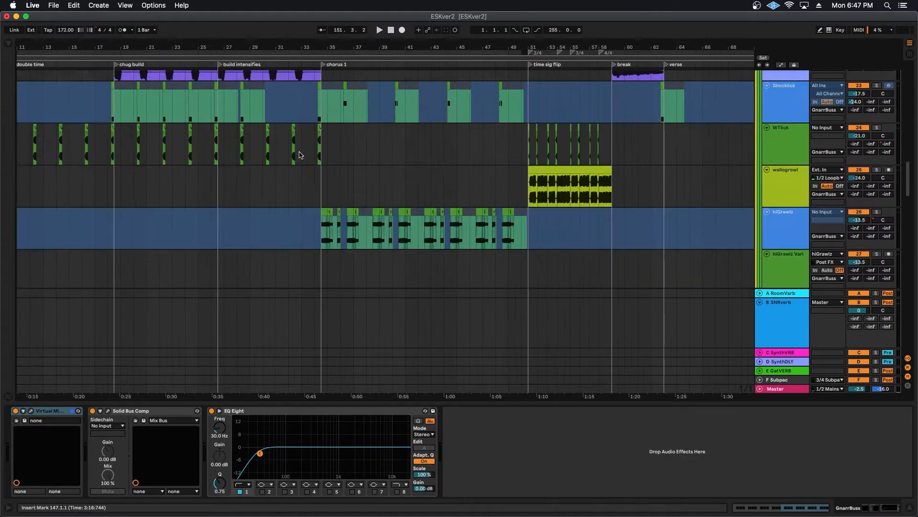
scroll(300, 154, up, 4)
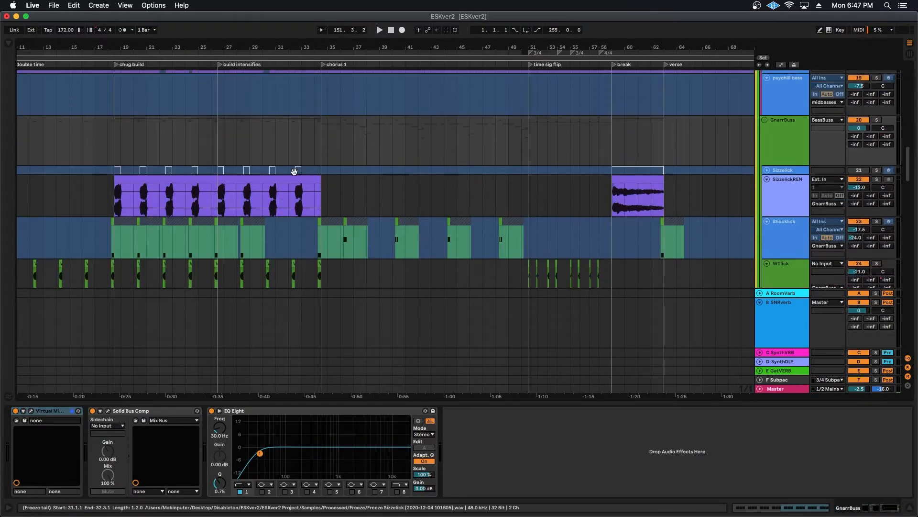
click(775, 200)
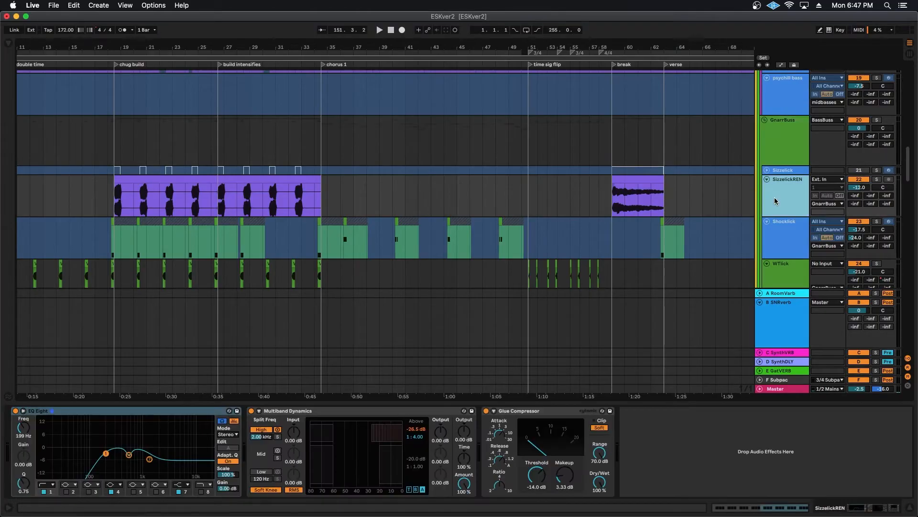
click(783, 237)
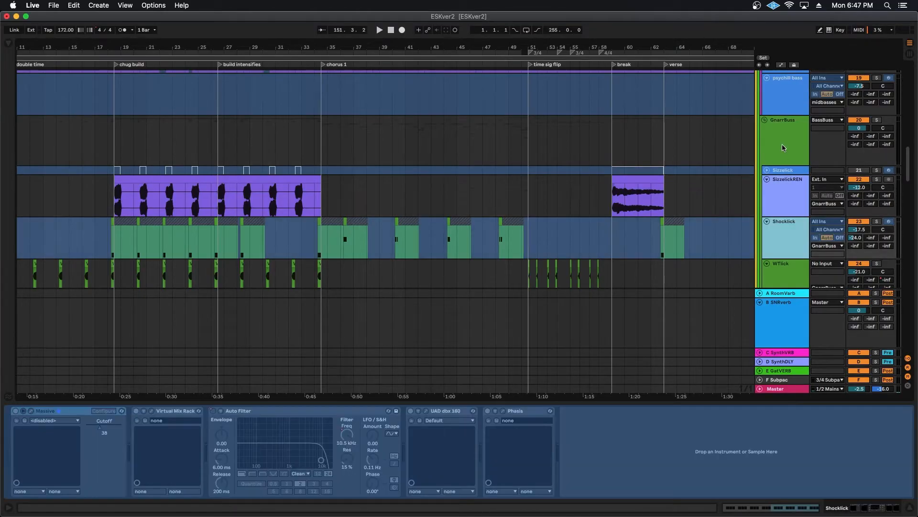
click(781, 146)
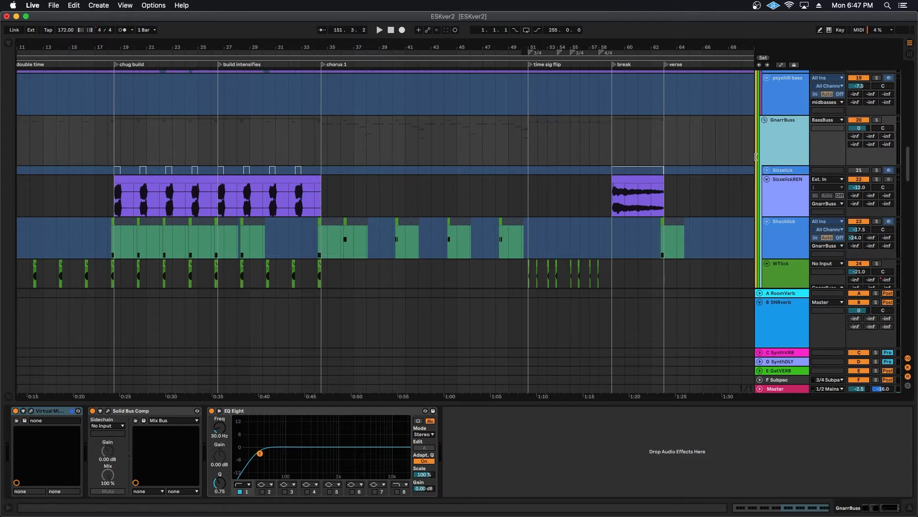
Solo GnarrBuss and play it from the chug build marker at 18.3.1.
drag(114, 47, 227, 81)
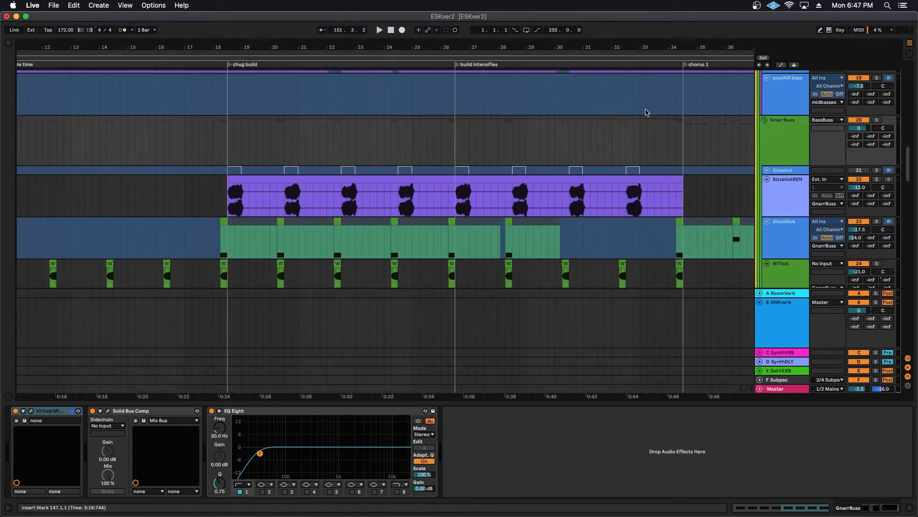
click(877, 120)
click(223, 197)
key(space)
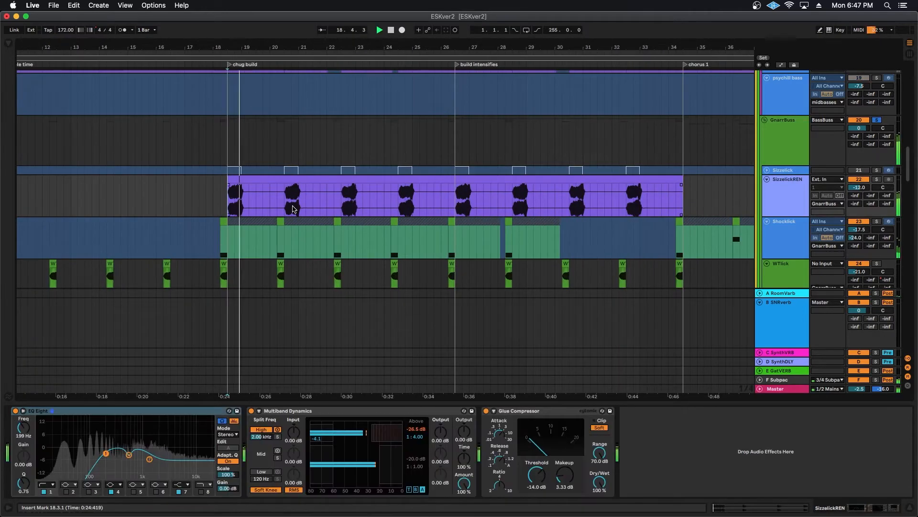
scroll(306, 180, down, 3)
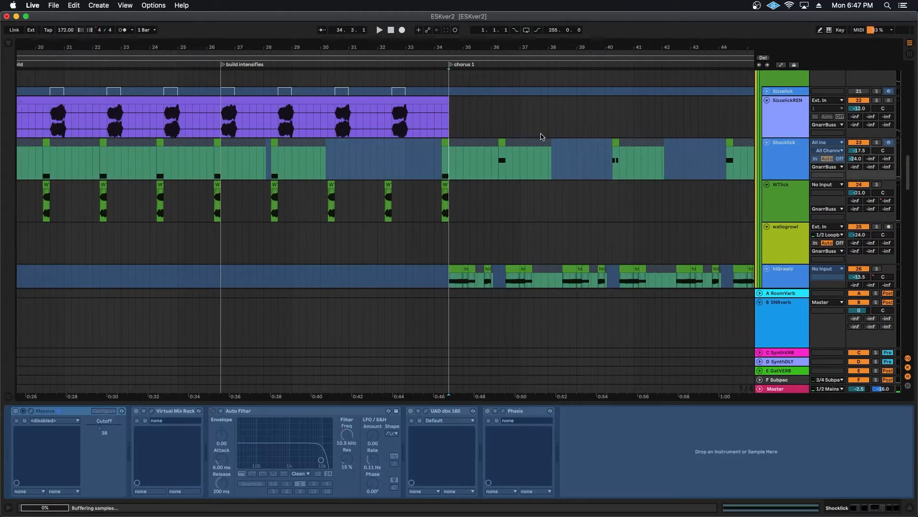
Play the soloed GnarrBuss from chorus 1 at 34.3.1 while viewing the hiGrawlz and gnar tracks.
scroll(508, 215, right, 5)
scroll(508, 200, right, 3)
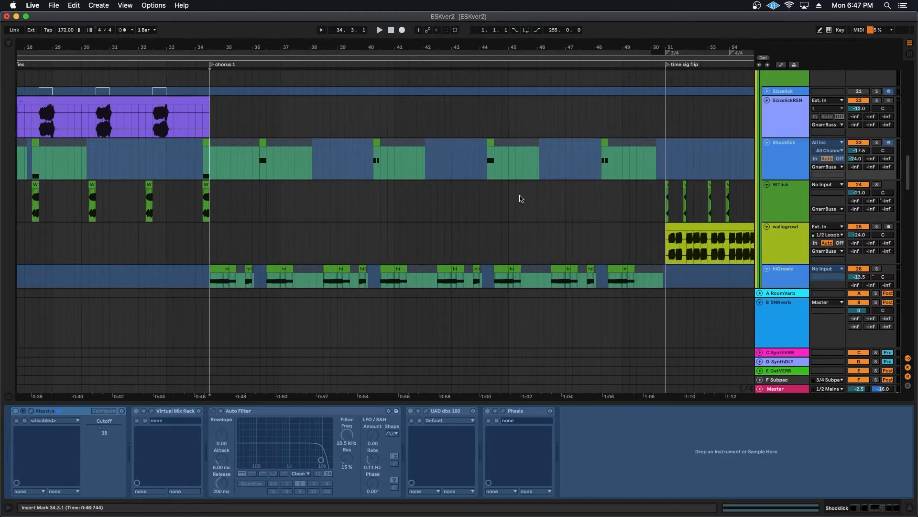
key(space)
scroll(529, 179, down, 3)
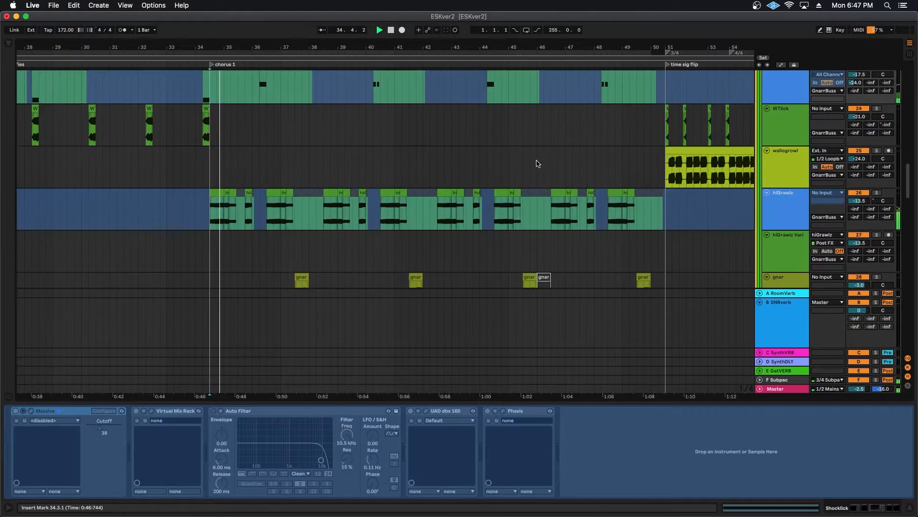
Survey the GnarrBuss layers during chorus 1 playback and show the gnar track's device chain.
scroll(526, 163, up, 2)
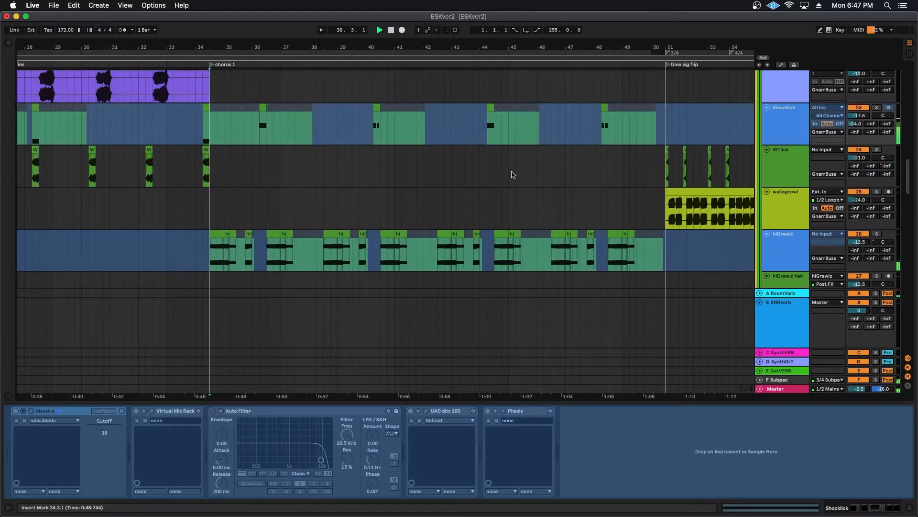
scroll(535, 167, down, 5)
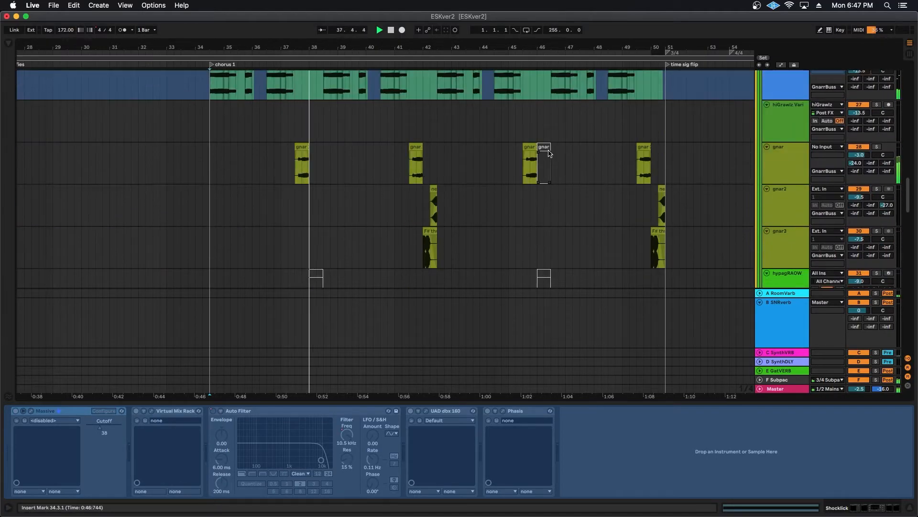
scroll(550, 143, up, 2)
scroll(552, 124, up, 10)
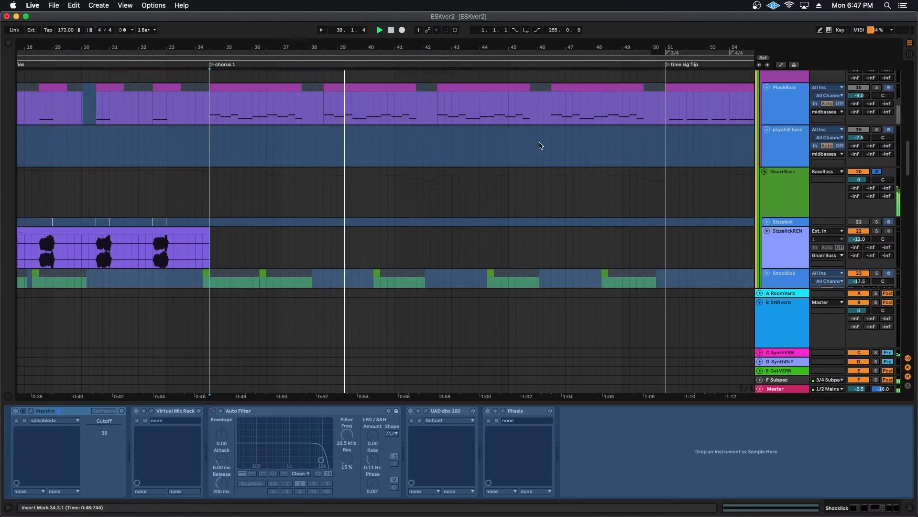
scroll(597, 120, down, 10)
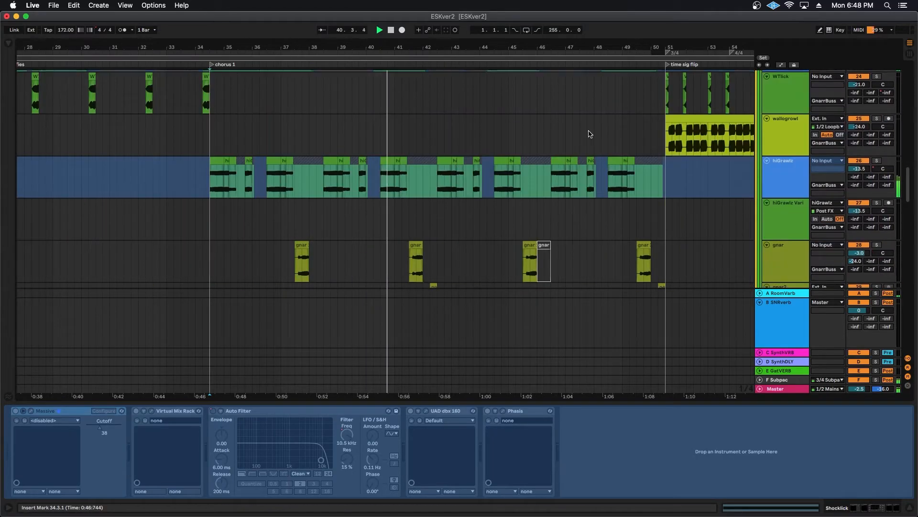
scroll(526, 144, right, 5)
scroll(458, 153, down, 2)
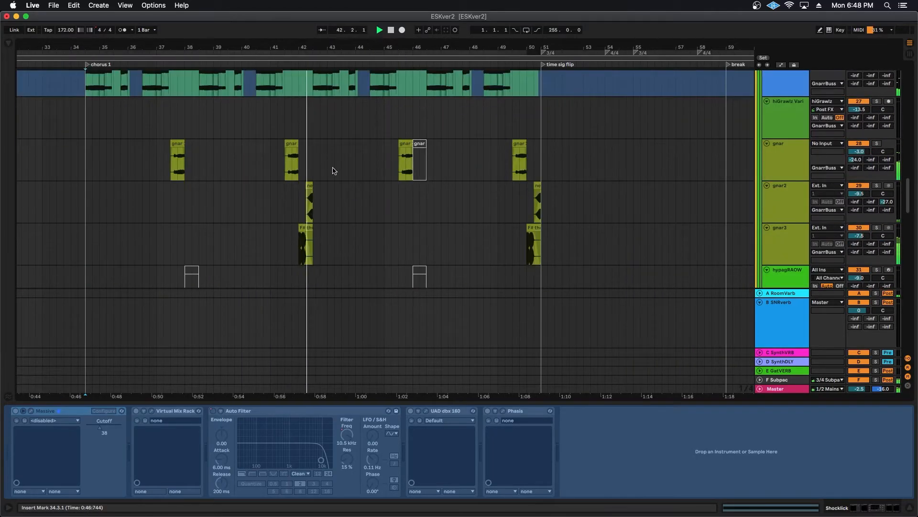
click(784, 150)
click(463, 154)
scroll(463, 153, left, 2)
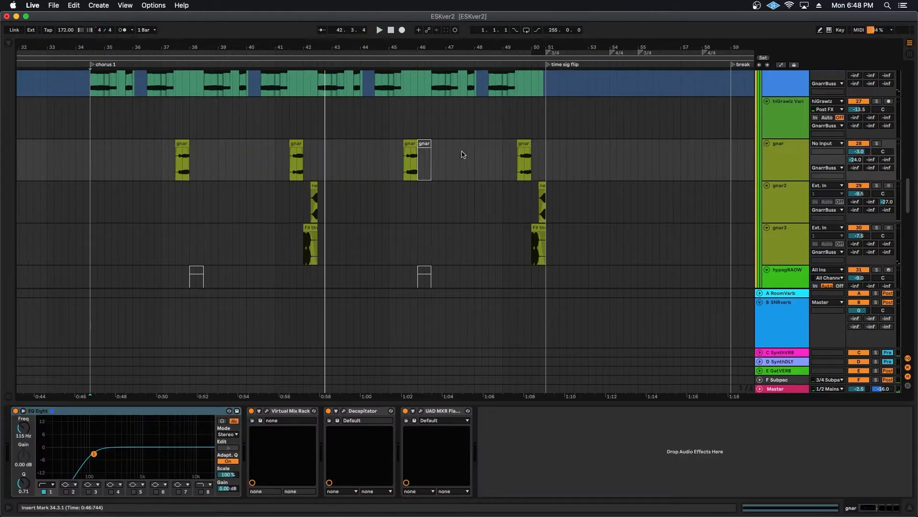
Show the frozen hiGrawlz device chain at chorus 1 and examine its clips alongside the neighbouring gnar layers.
drag(257, 47, 257, 74)
scroll(290, 149, up, 5)
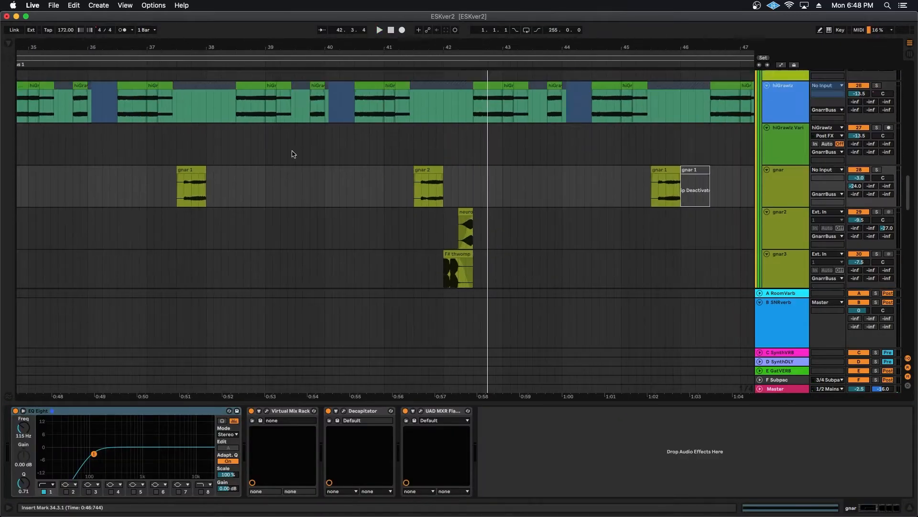
scroll(283, 174, left, 4)
click(193, 236)
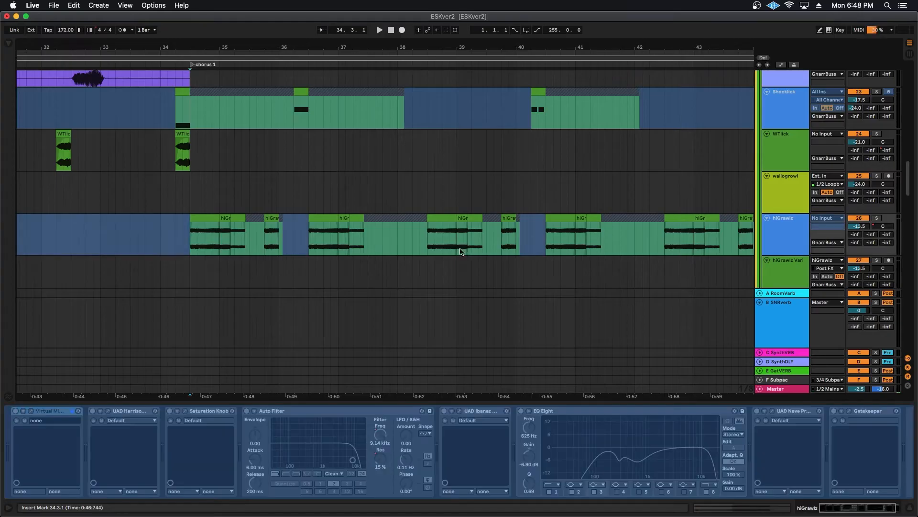
scroll(611, 265, up, 2)
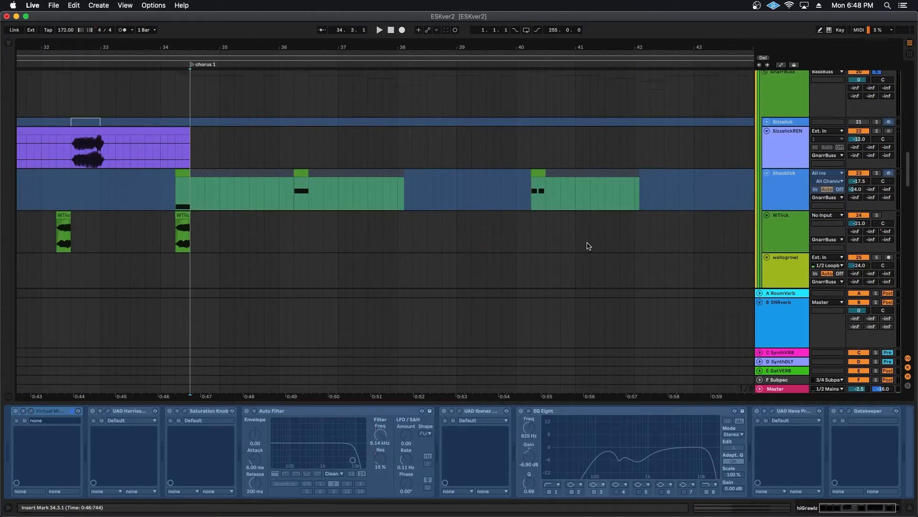
scroll(507, 253, down, 1)
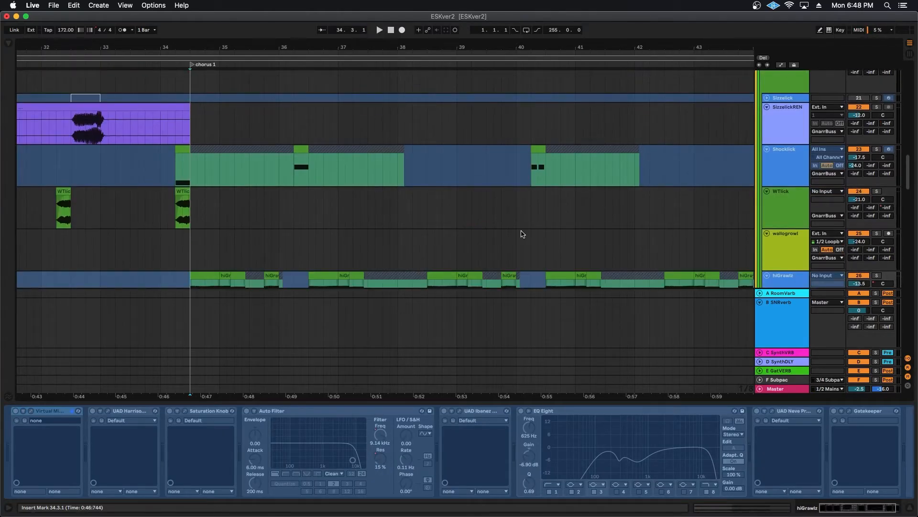
scroll(517, 206, down, 4)
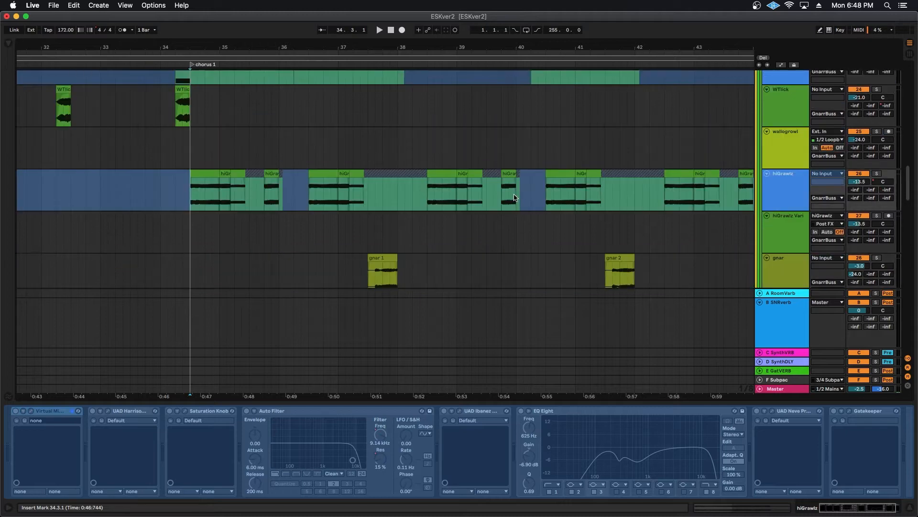
scroll(486, 187, down, 1)
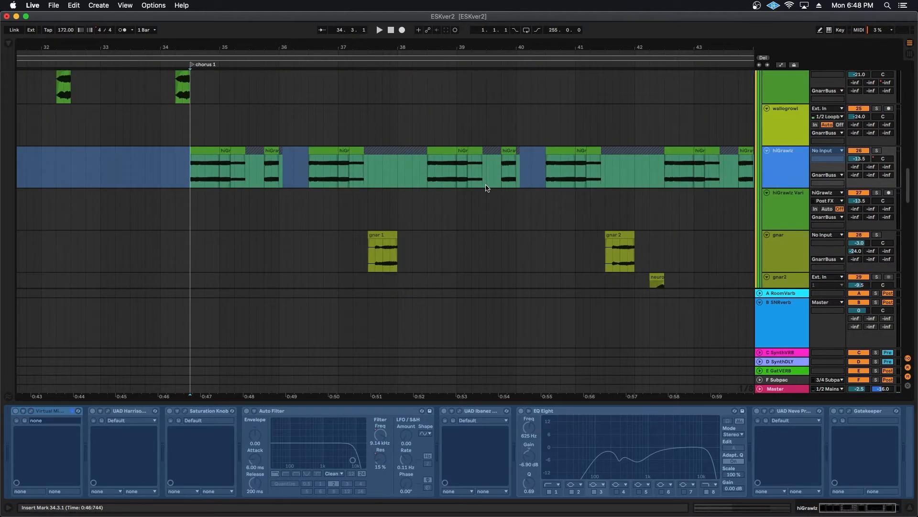
scroll(486, 187, down, 1)
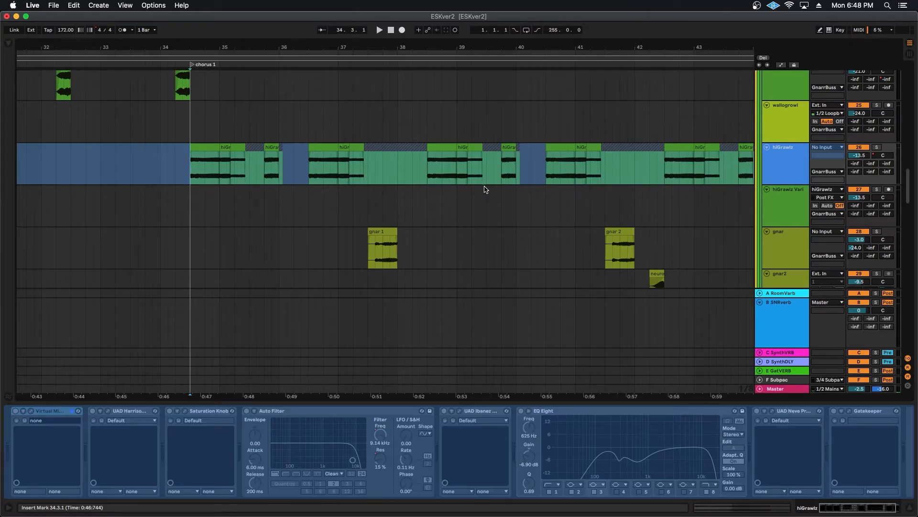
scroll(485, 189, down, 2)
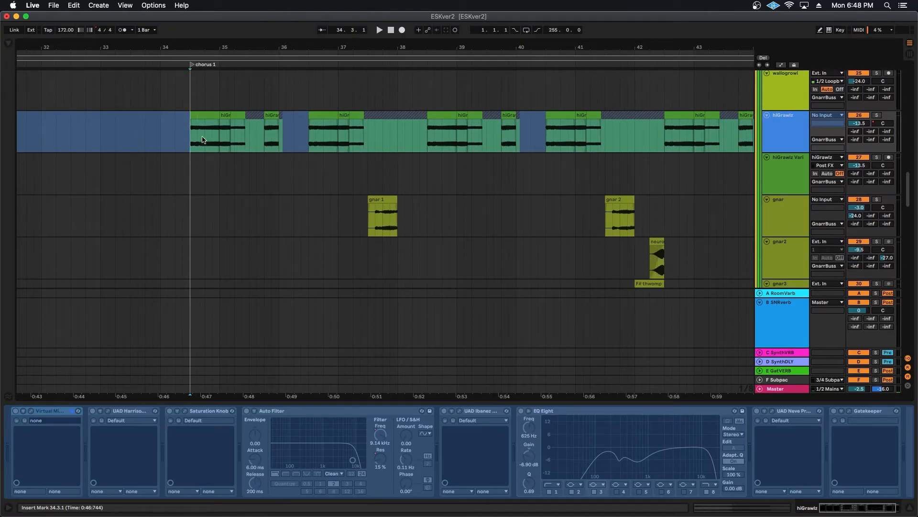
click(197, 141)
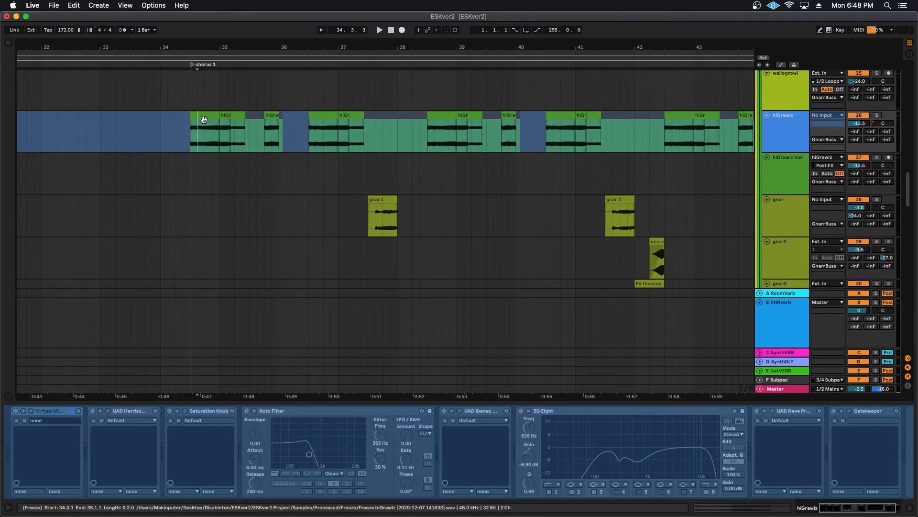
click(193, 140)
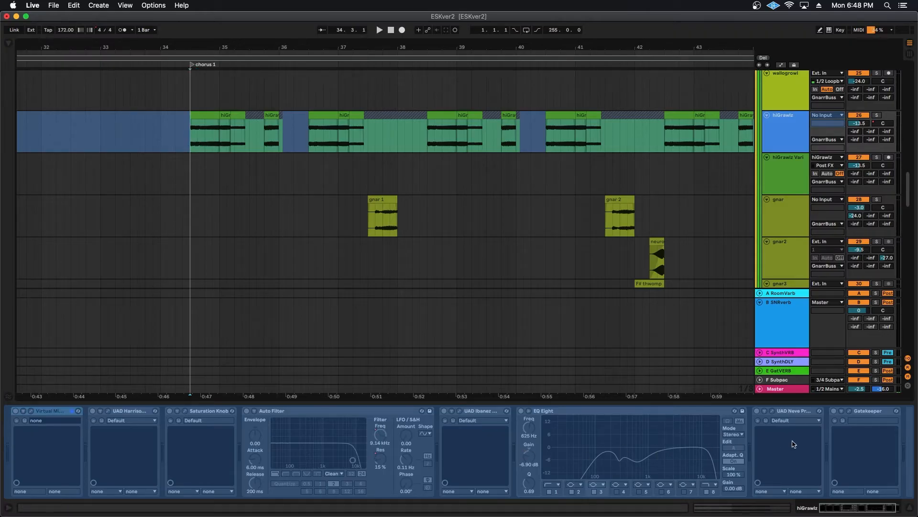
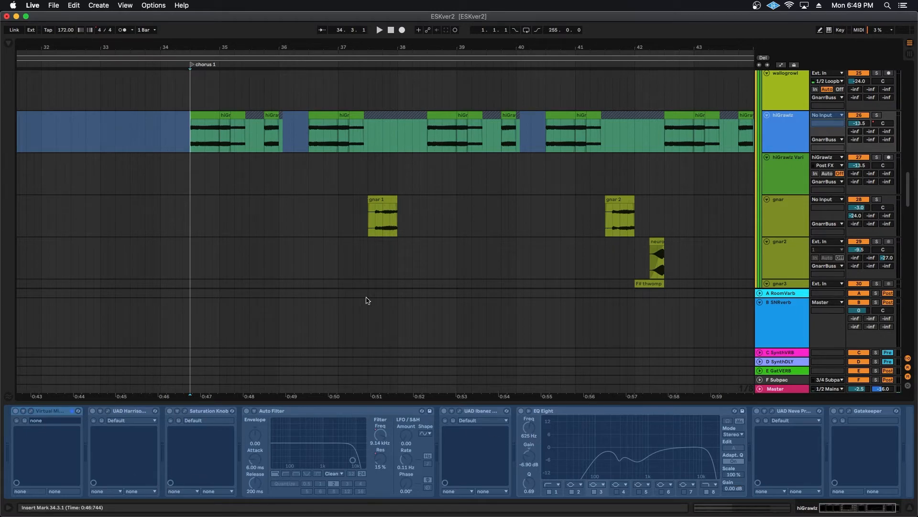
Solo gnar3 and play its F# thwomp clip at 42.1.1.
scroll(365, 208, down, 3)
scroll(365, 208, right, 5)
click(408, 204)
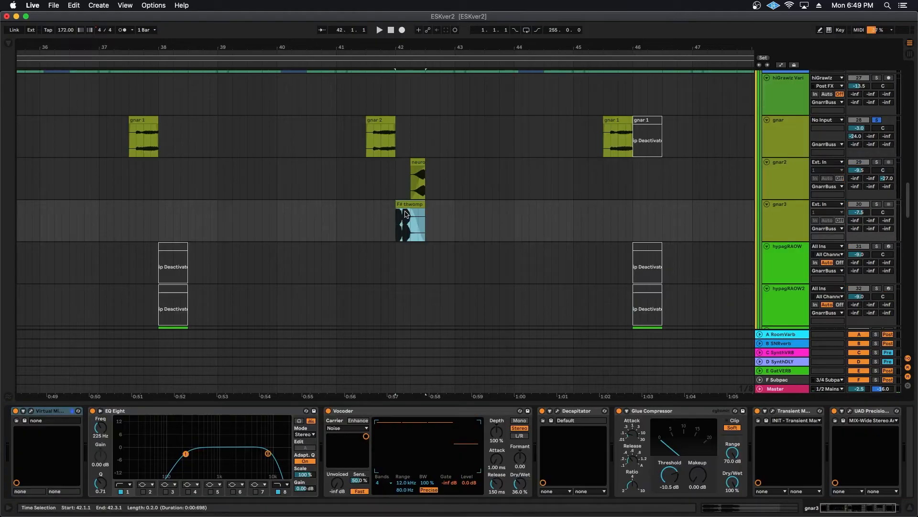
key(s)
key(space)
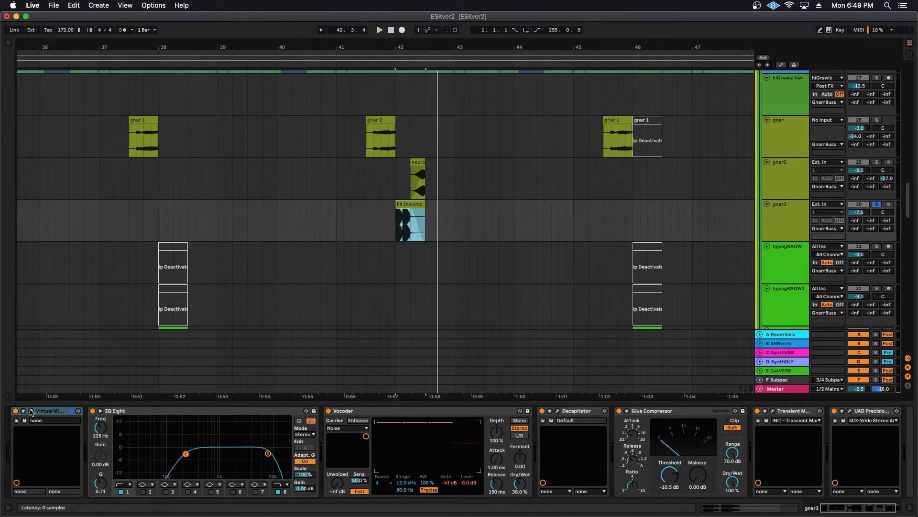
Inspect the Virtual Mix Rack plugin on gnar3, close its window and select the EQ Eight.
click(32, 412)
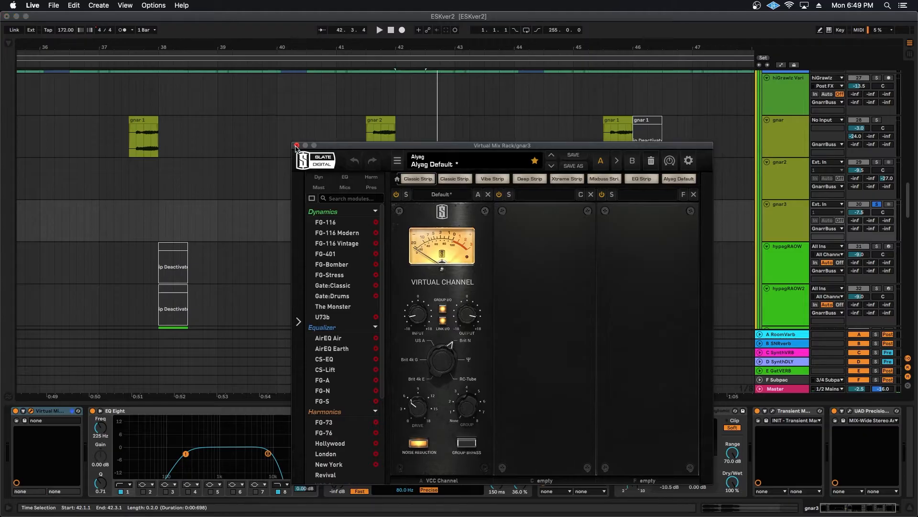
click(294, 145)
click(132, 434)
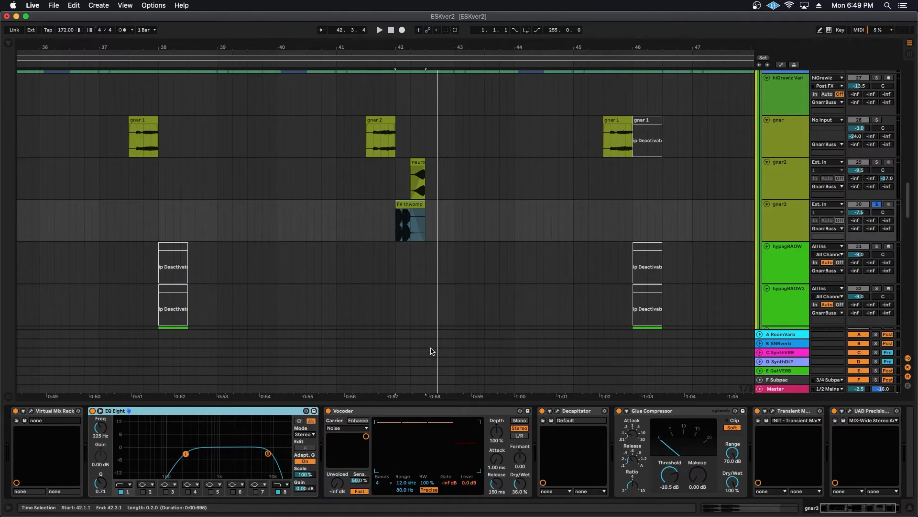
Replay the F# thwomp clip while trying out the Vocoder's dry/wet amount.
click(520, 484)
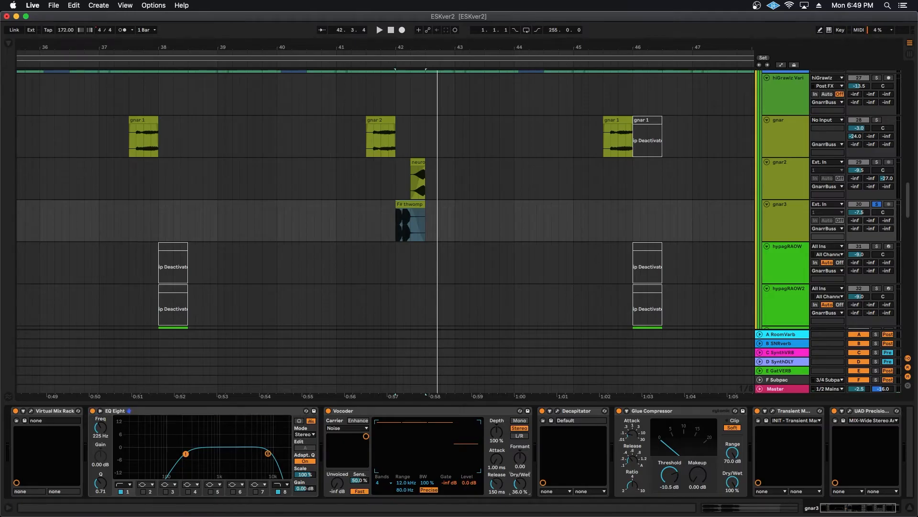
key(space)
drag(520, 484, 520, 469)
key(space)
key(space)
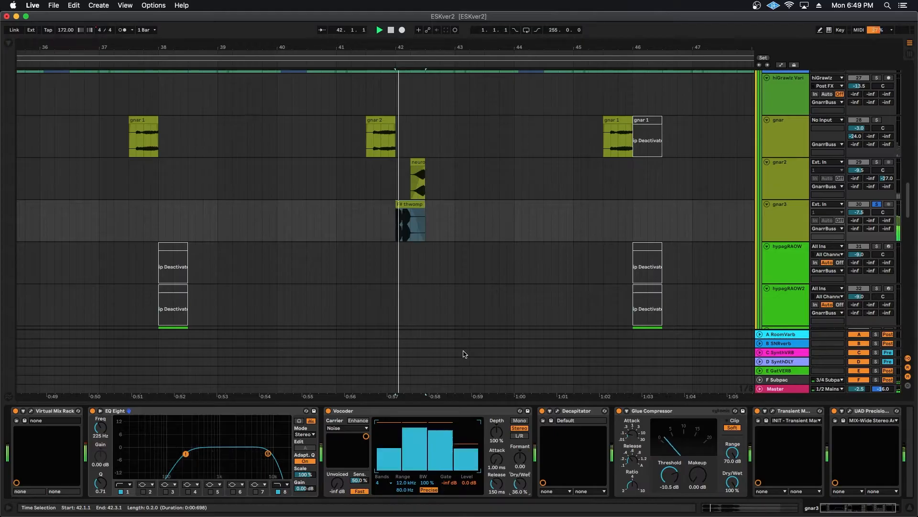
key(space)
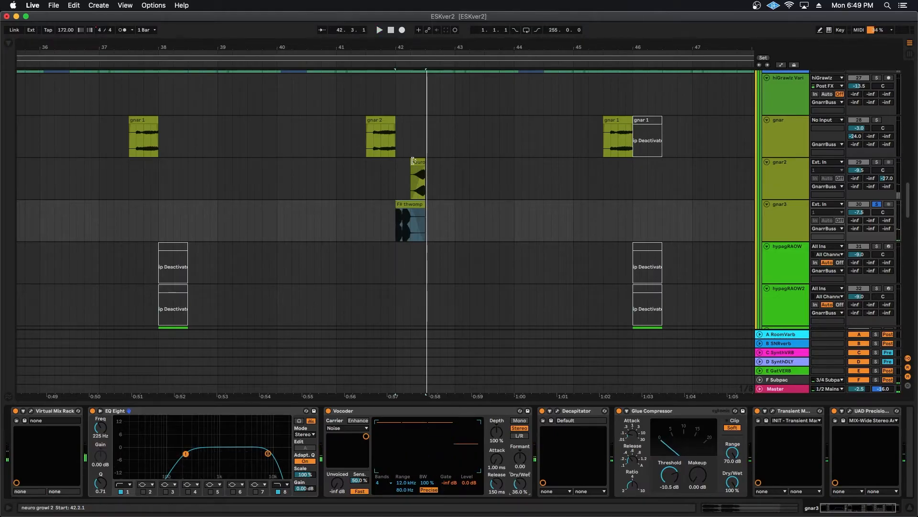
Solo gnar2 and play the neuro growl 2 clip from 42.2.1, with its device chain shown.
click(397, 177)
click(402, 229)
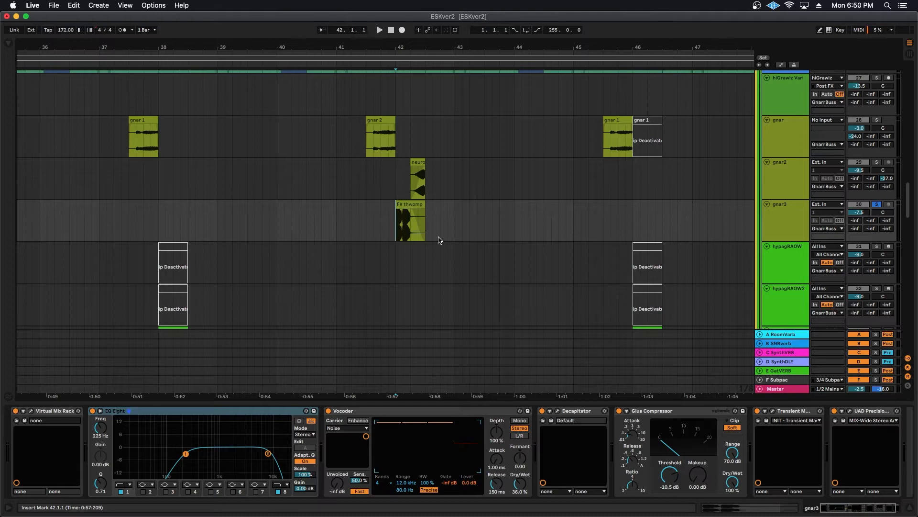
drag(414, 44, 413, 91)
click(407, 186)
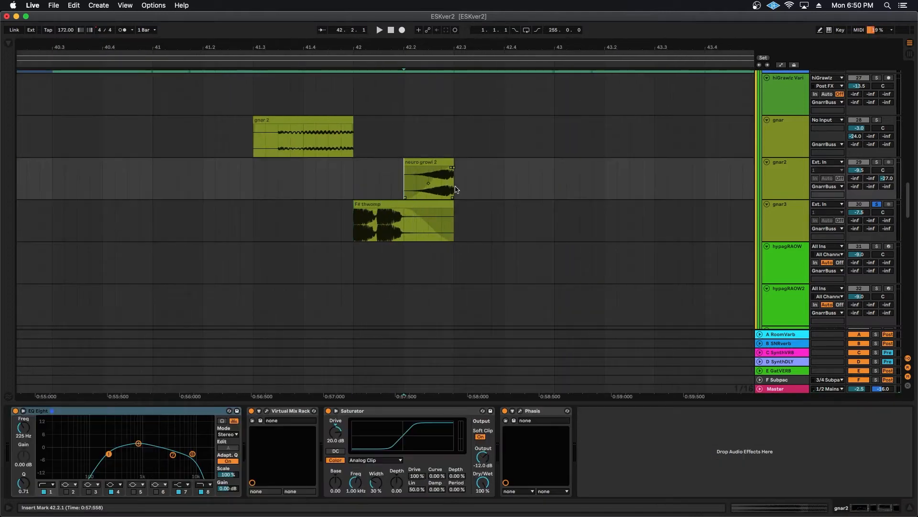
key(s)
key(space)
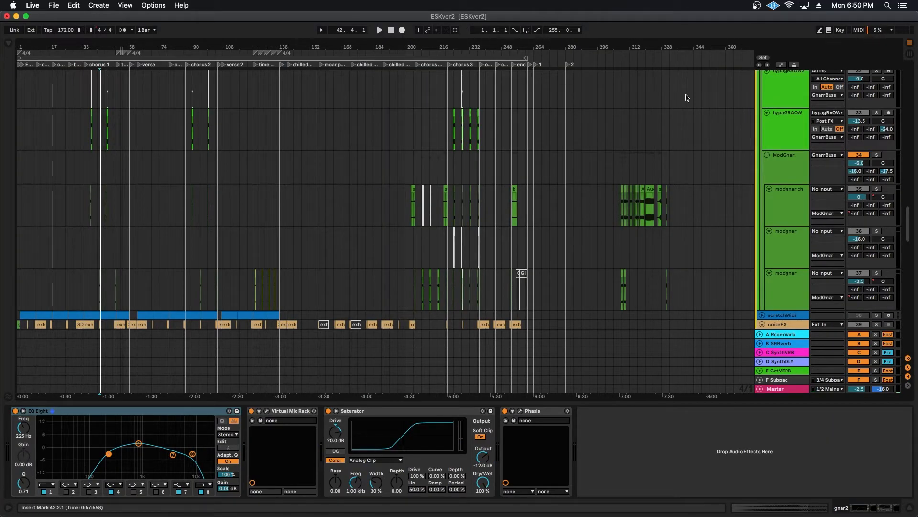
Show the modgnar chops device chain at the leftover audio clips starting at 306.4.1.
drag(668, 48, 668, 168)
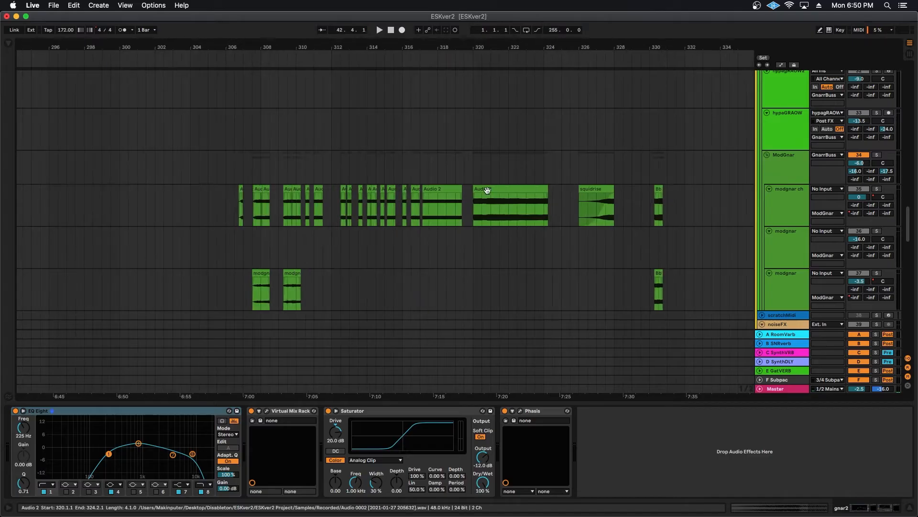
scroll(466, 184, left, 5)
drag(382, 48, 324, 208)
click(330, 207)
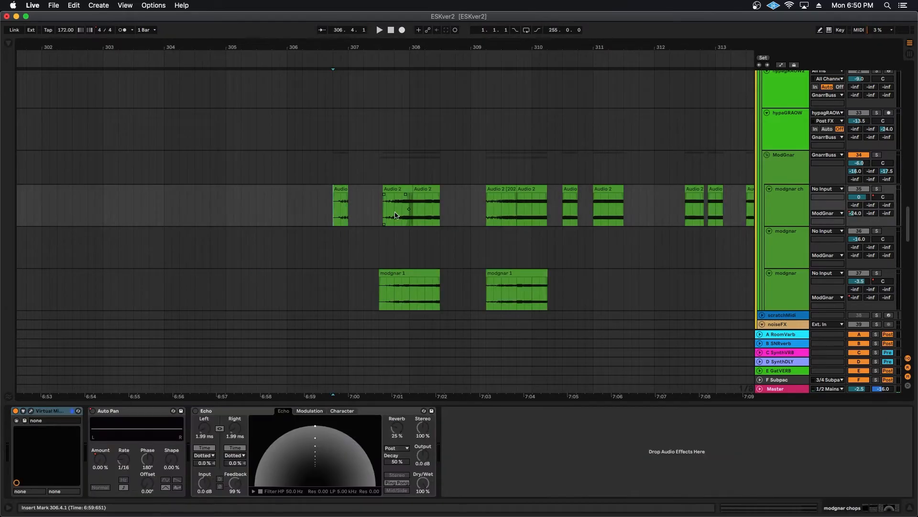
Extend the first leftover modgnar chops clip to reveal more of its source recording and play it soloed from 301.1.3.
drag(341, 187, 471, 200)
click(101, 200)
click(141, 216)
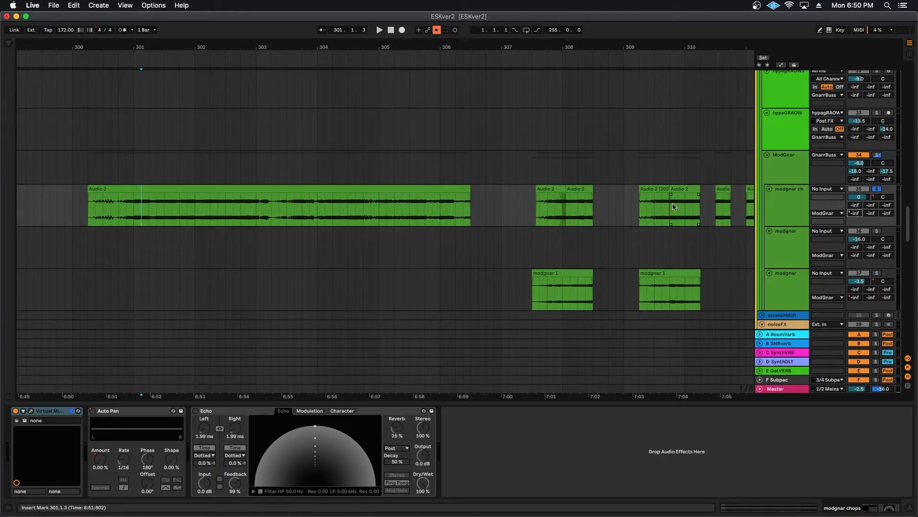
click(826, 189)
click(435, 206)
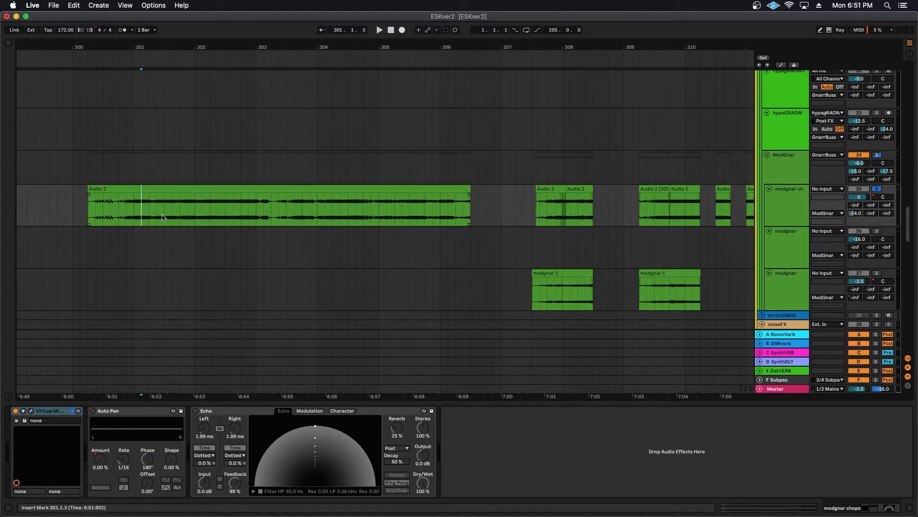
key(space)
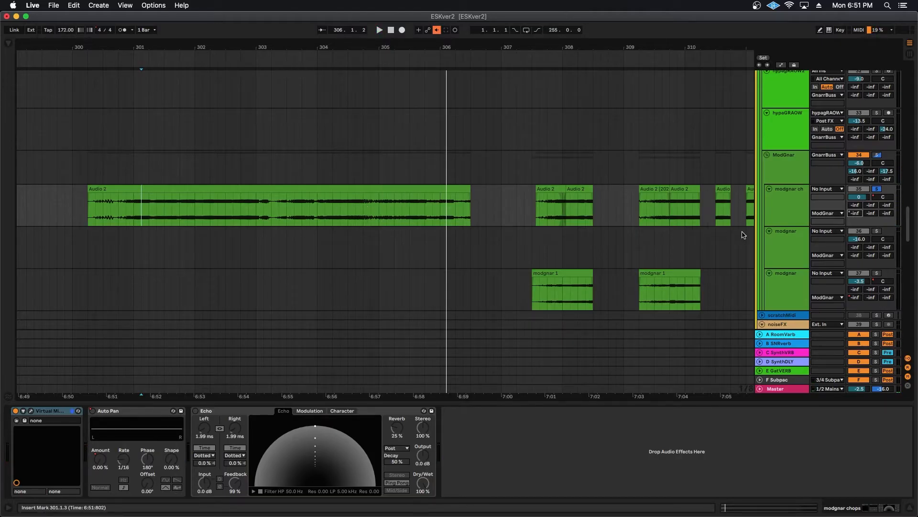
Re-enable the overridden automation and undo the edits to the first leftover modgnar chops clip.
click(437, 29)
key(super+z)
key(super+z)
Play the short modgnar chops clip at 306.4.1 with the track soloed.
scroll(415, 217, right, 5)
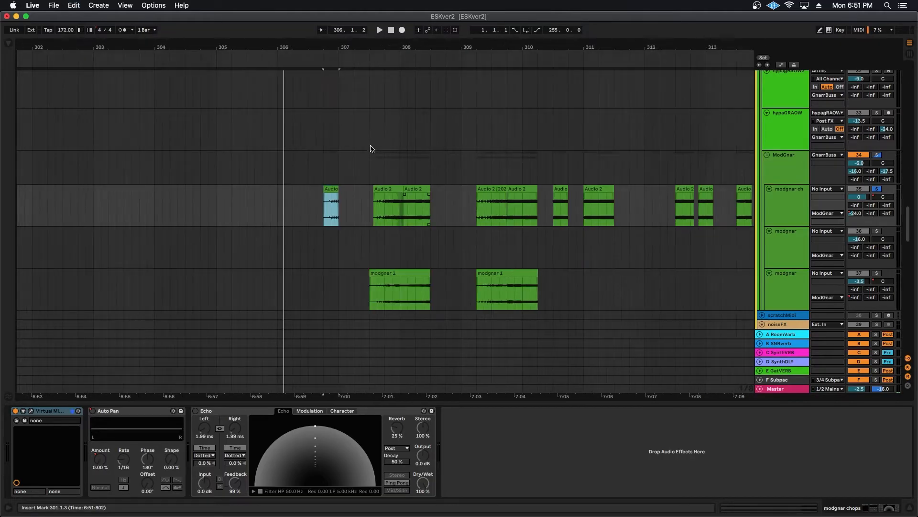
drag(328, 45, 328, 110)
key(space)
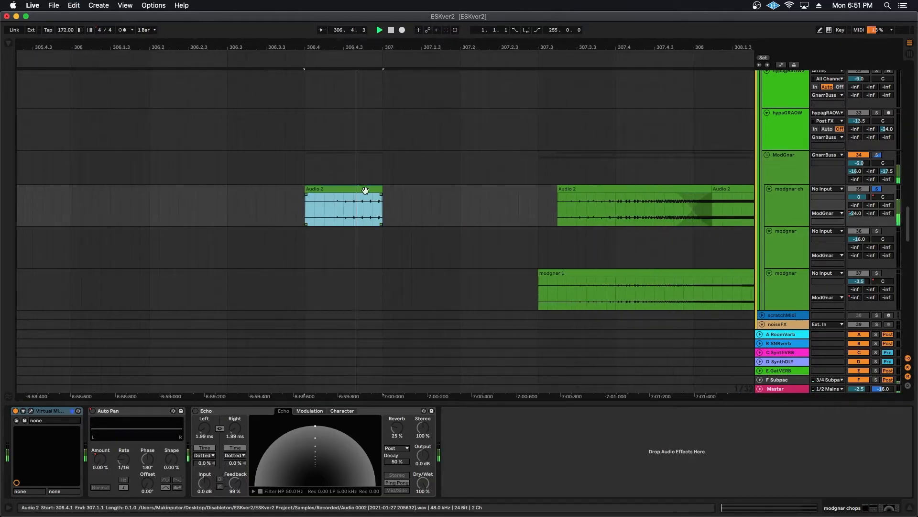
key(space)
scroll(404, 191, right, 5)
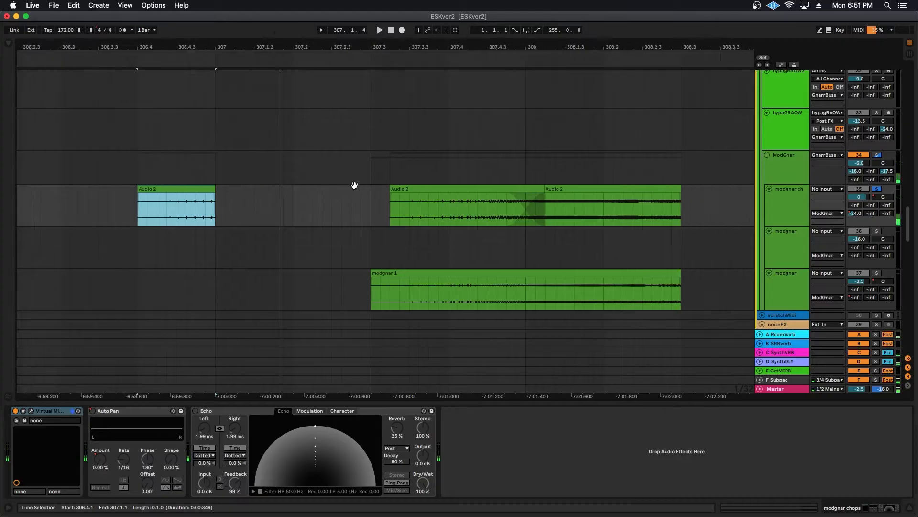
Play the leftover modgnar 1 clip at 307.3.1 with the modgnar track soloed.
click(308, 209)
scroll(264, 204, right, 2)
scroll(264, 158, down, 3)
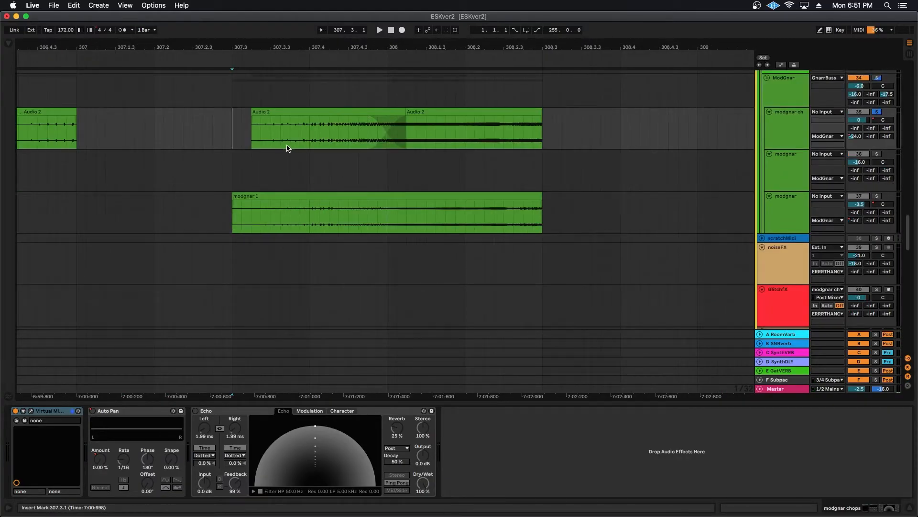
click(264, 108)
click(430, 111)
click(234, 213)
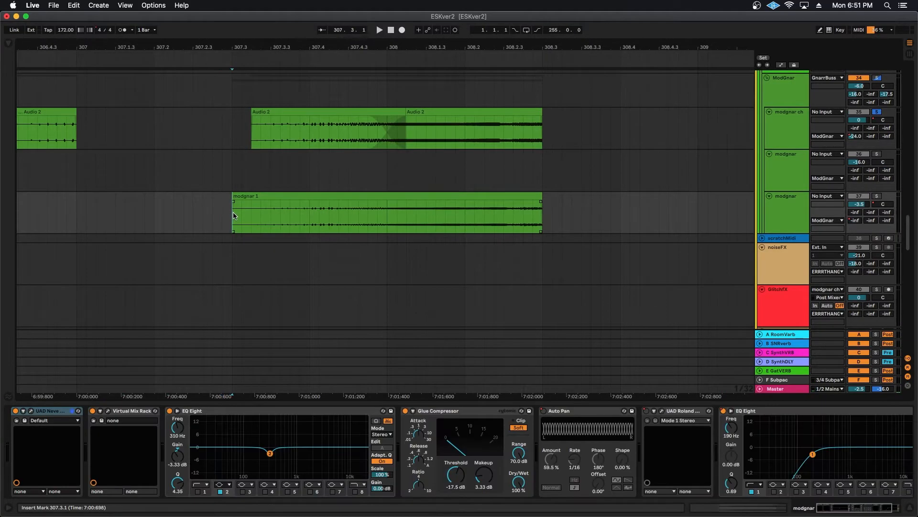
click(876, 195)
key(space)
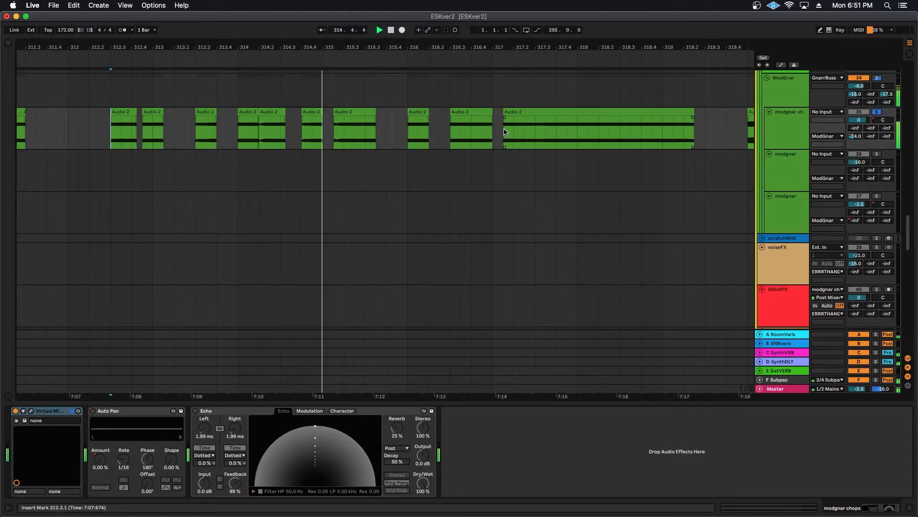
Play the two long Audio 2 clips on modgnar chops from 317.1.3 and 320.1.1.
click(505, 132)
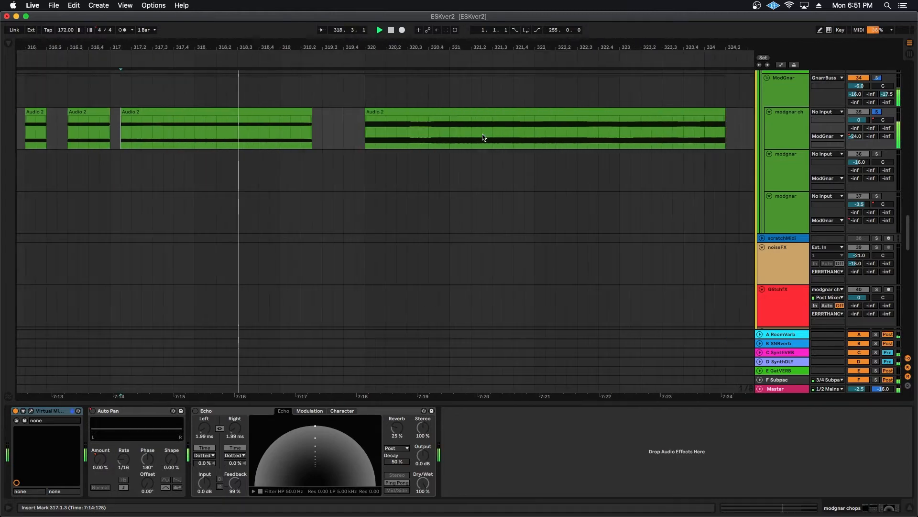
click(336, 127)
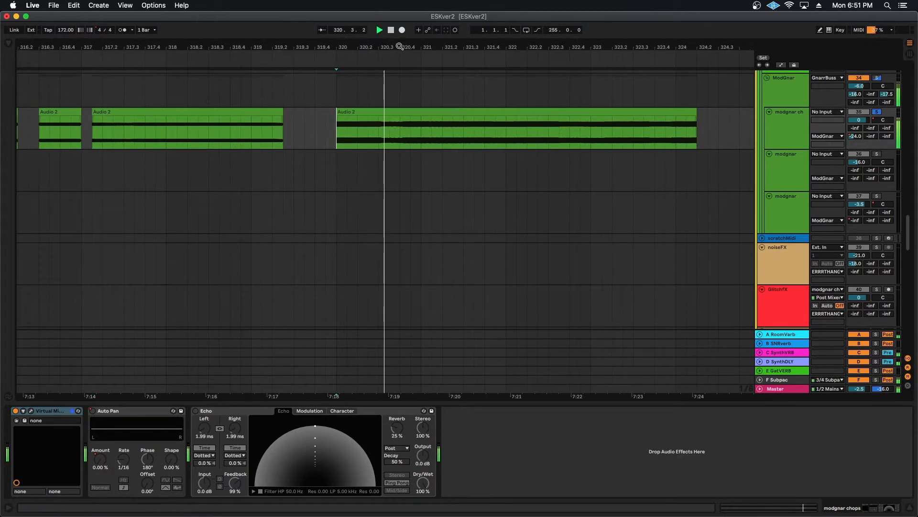
mouse_move(400, 47)
mouse_down()
mouse_move(400, 19)
mouse_move(400, 43)
mouse_up()
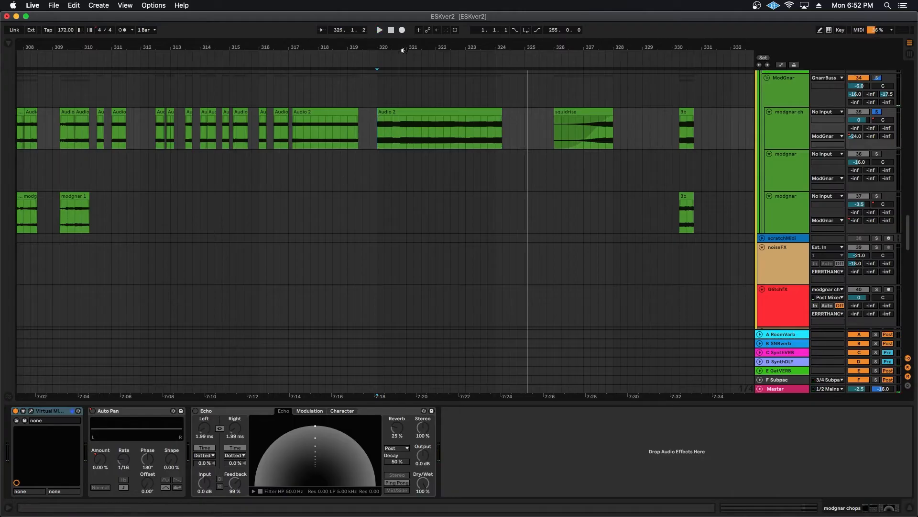
Play the squidrise clip on modgnar chops from 326.1.1.
drag(403, 47, 403, 27)
scroll(512, 123, right, 4)
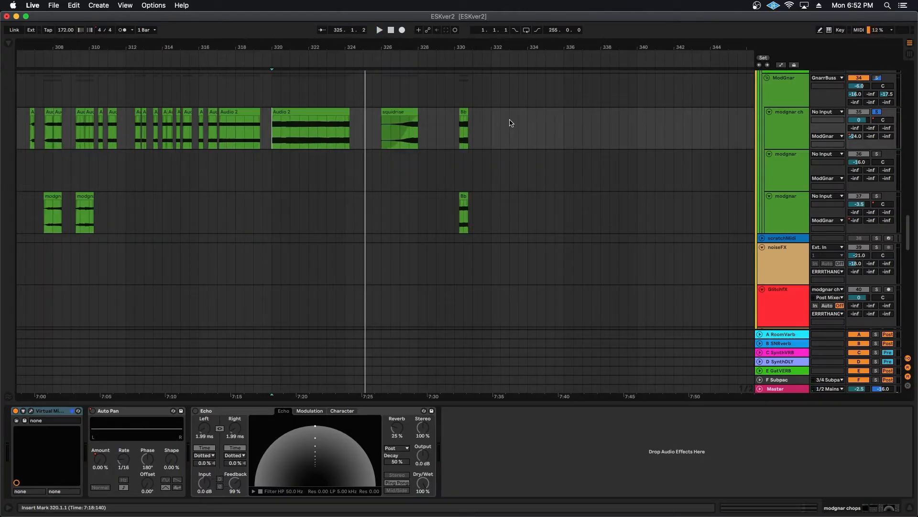
click(382, 130)
key(space)
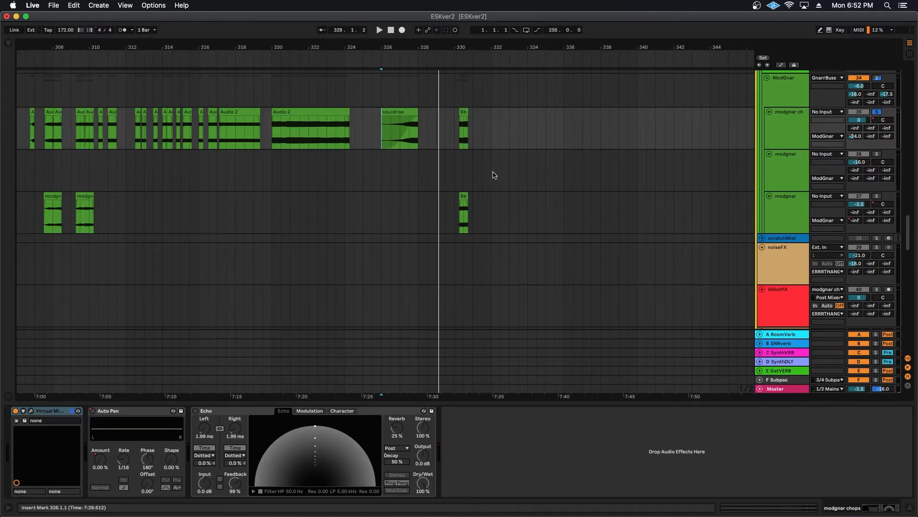
Play the Bb clip at 330.2.1 on modgnar chops and view its sample settings.
drag(468, 47, 467, 82)
scroll(498, 82, left, 5)
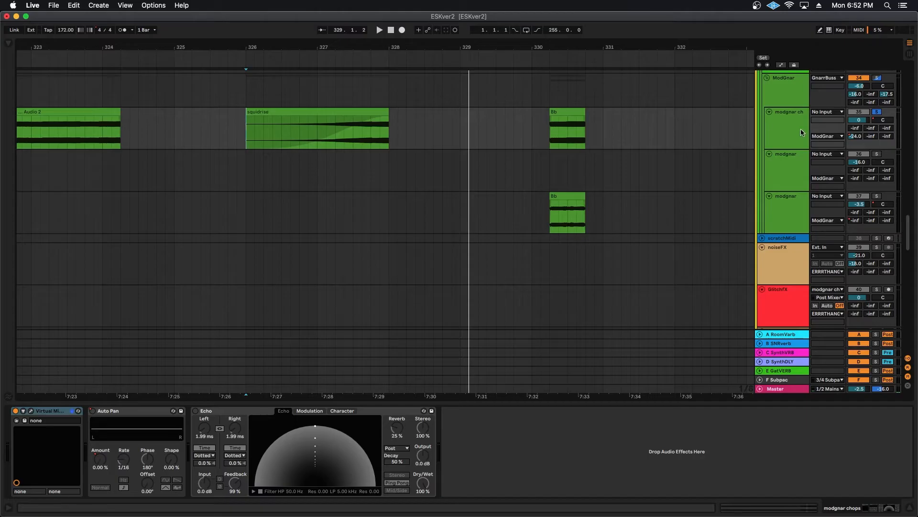
click(571, 143)
key(space)
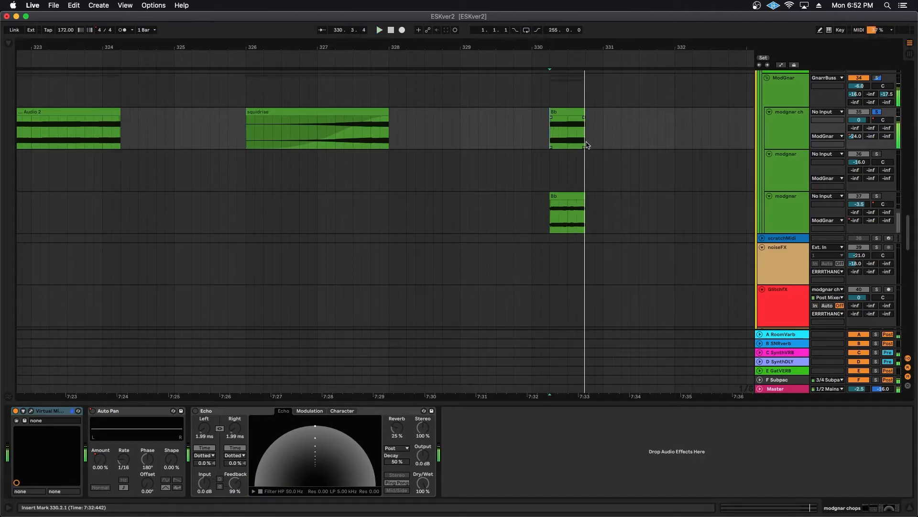
double_click(574, 135)
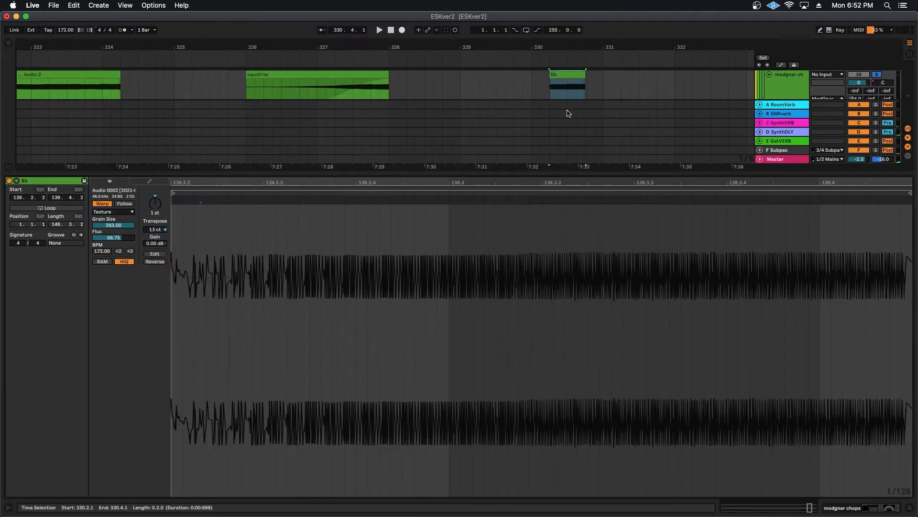
key(shift+Tab)
Solo the modgnar track and play its Bb clip at 330.2.1.
drag(574, 47, 498, 82)
click(450, 182)
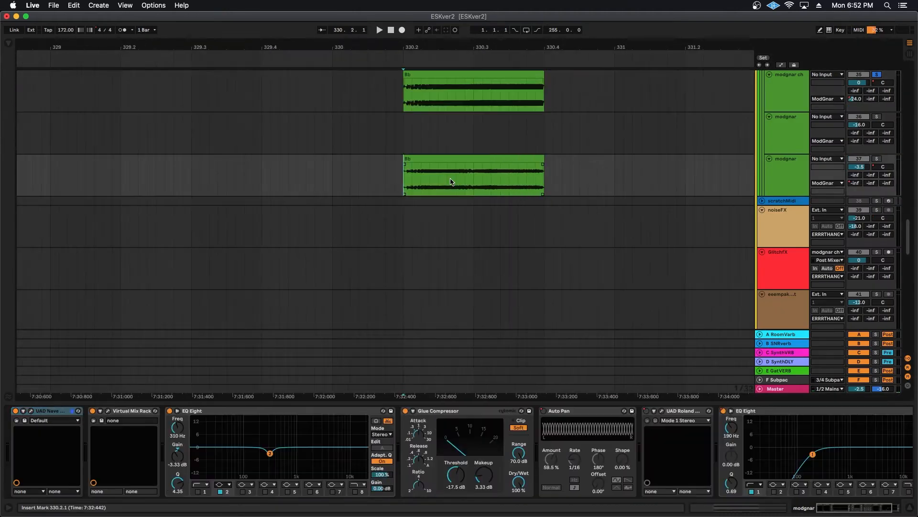
key(s)
key(space)
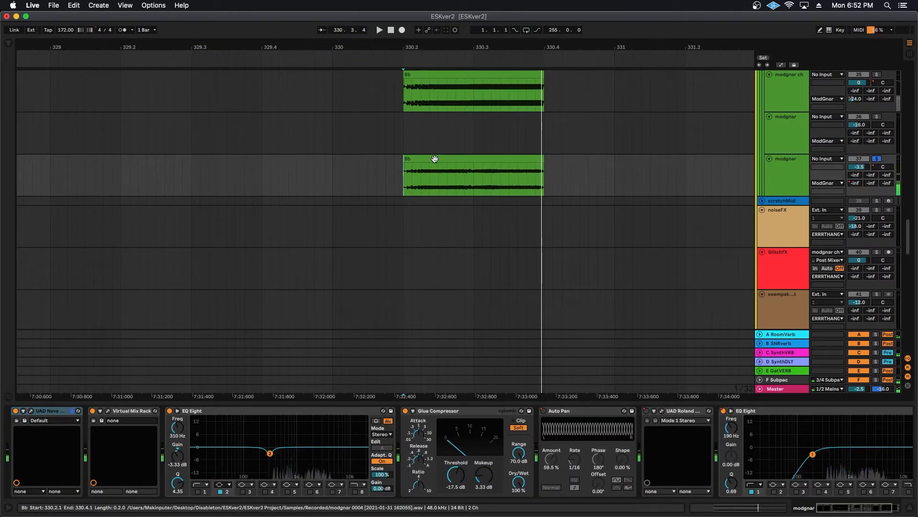
Compare the warp and transpose settings of the Bb clips on modgnar and modgnar chops.
click(435, 159)
double_click(422, 158)
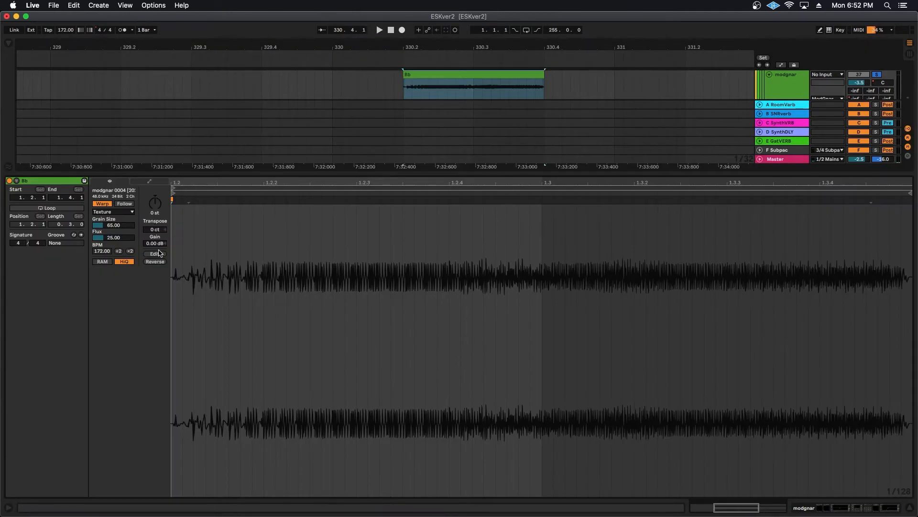
key(Down)
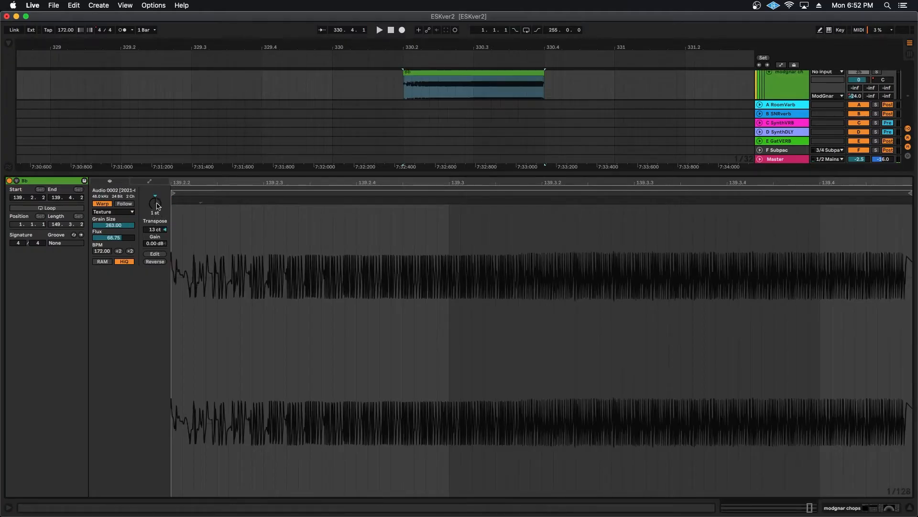
key(shift+Tab)
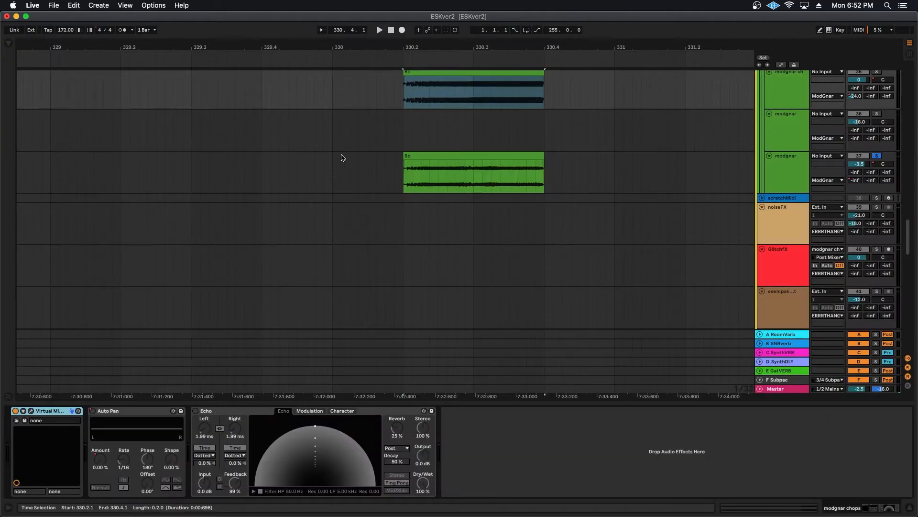
click(417, 167)
key(shift+Tab)
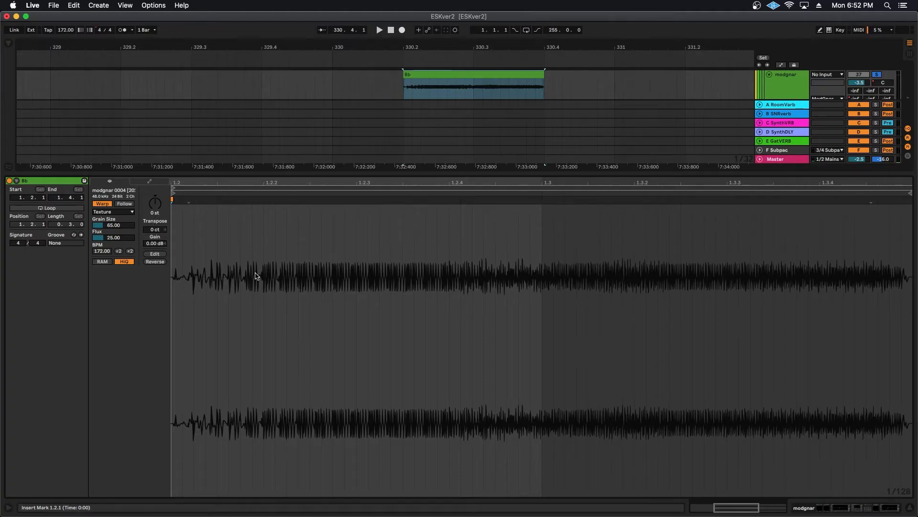
key(shift+Tab)
Audition the modgnar Bb clip at different transpositions, including 18 st.
drag(448, 48, 447, 68)
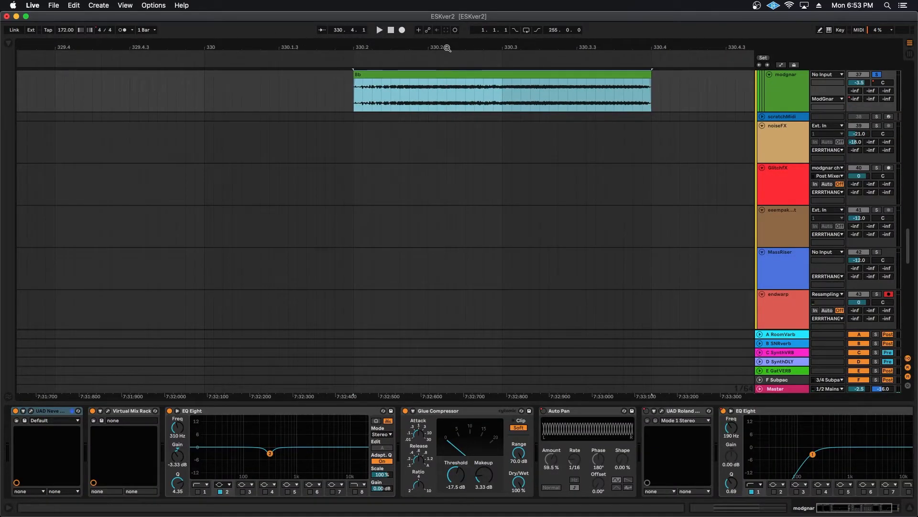
double_click(432, 74)
key(space)
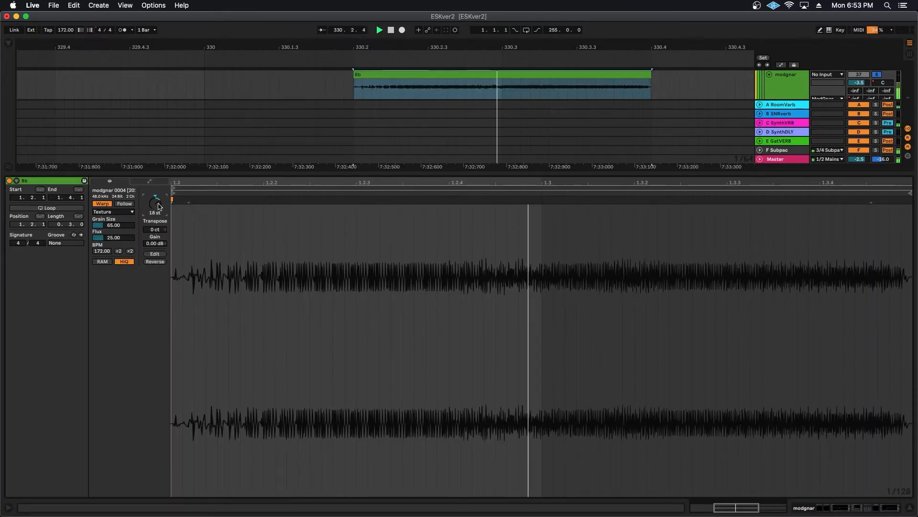
key(space)
drag(155, 203, 155, 229)
key(space)
key(space)
key(space)
key(space)
key(space)
key(space)
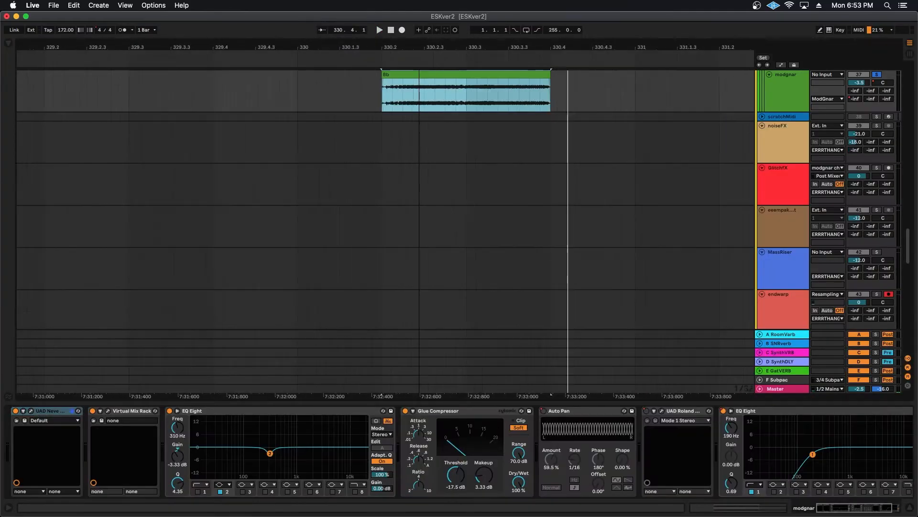
Show the UAD Neve Preamp on the modgnar track and play the Bb clip through it.
scroll(418, 191, down, 5)
scroll(715, 226, up, 3)
click(777, 185)
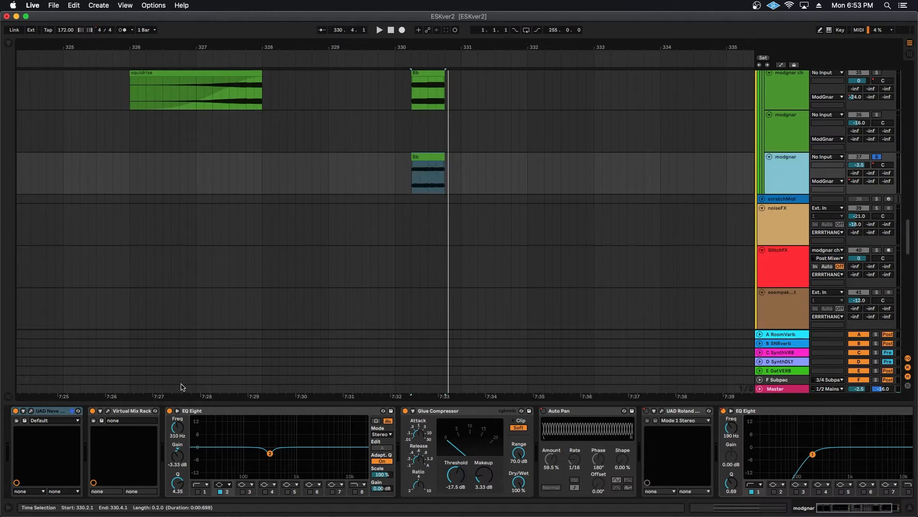
click(31, 411)
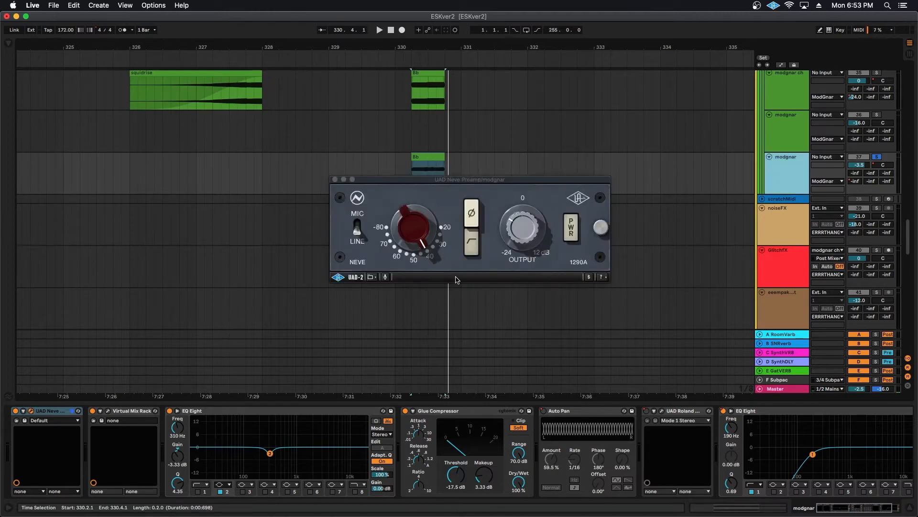
key(space)
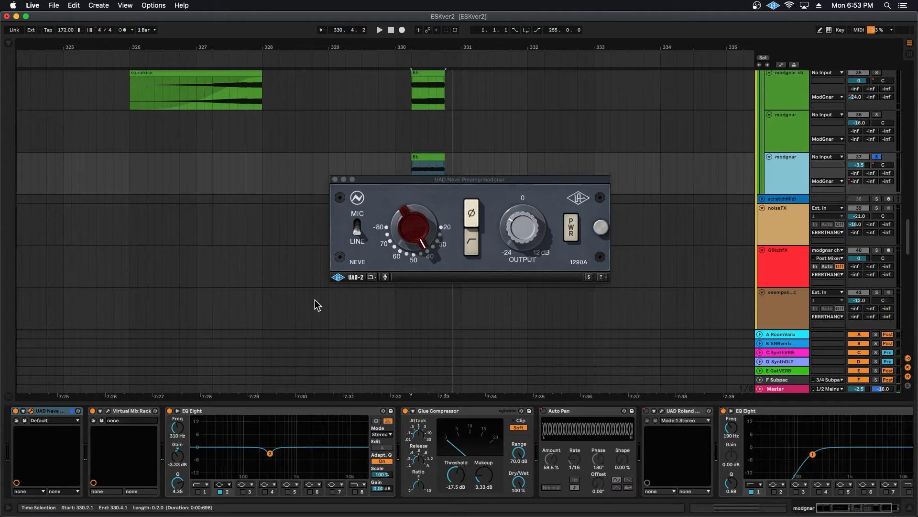
click(30, 411)
click(34, 412)
click(32, 411)
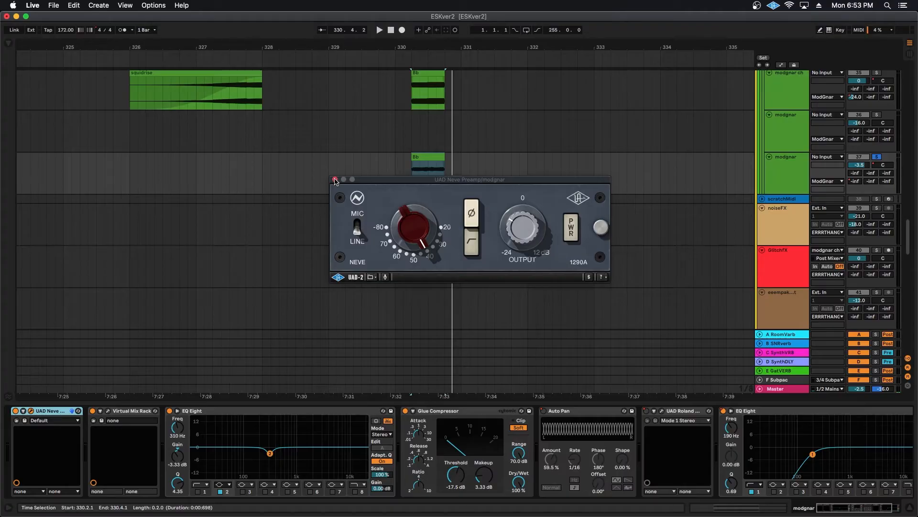
click(335, 180)
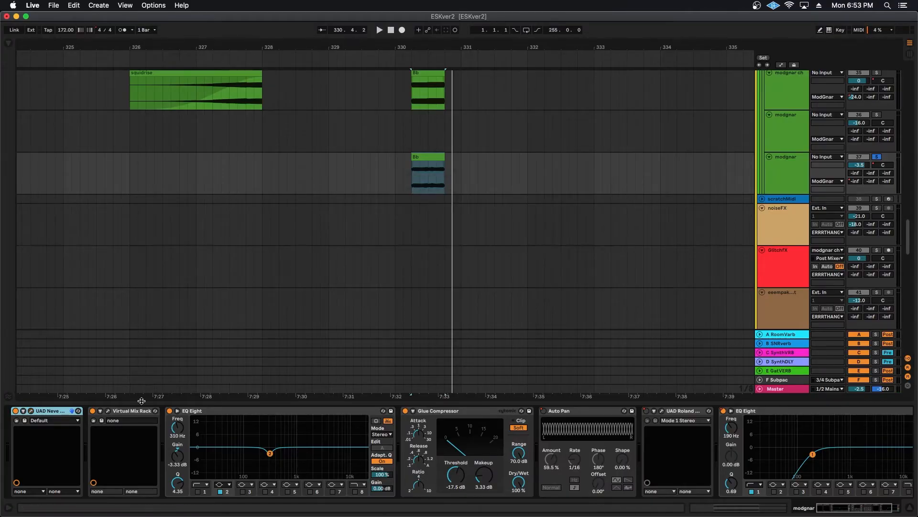
Examine the modgnar chain's UAD Neve Preamp, Virtual Mix Rack and UAD Roland Dimension D settings.
click(31, 410)
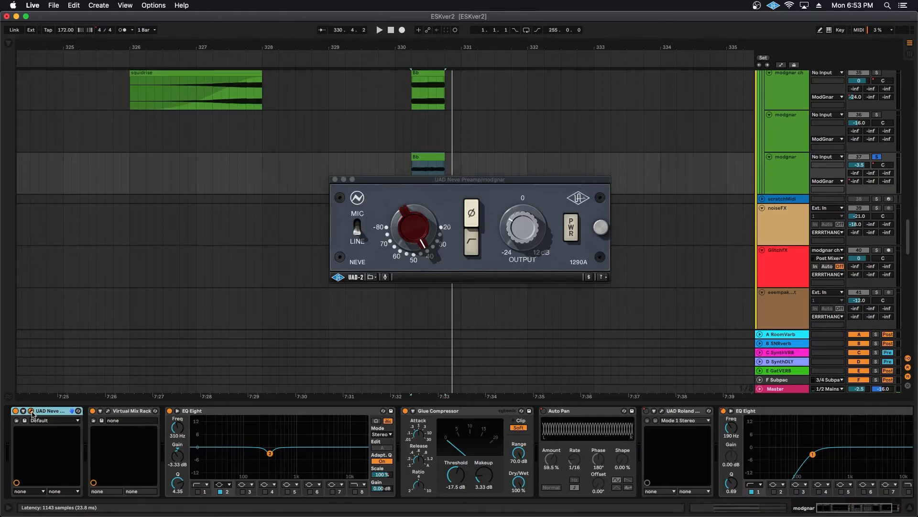
click(32, 412)
click(108, 412)
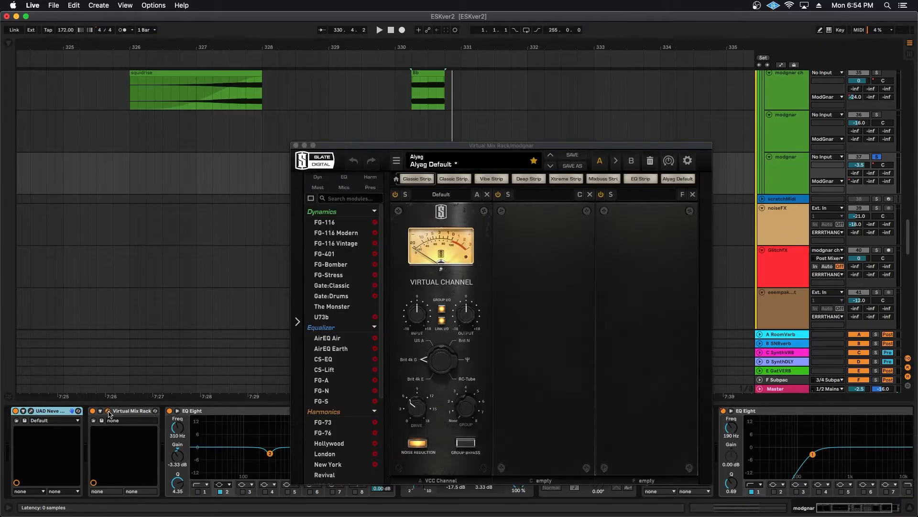
click(109, 412)
scroll(315, 450, right, 4)
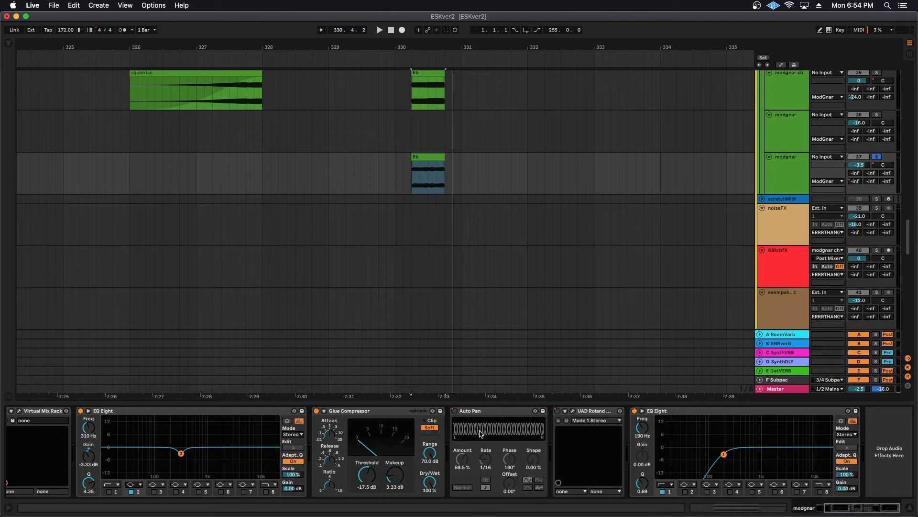
click(573, 412)
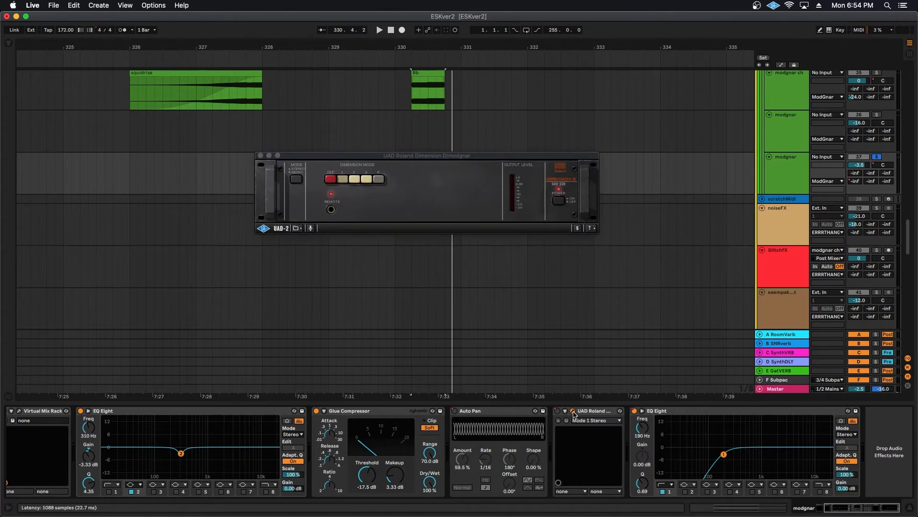
click(574, 412)
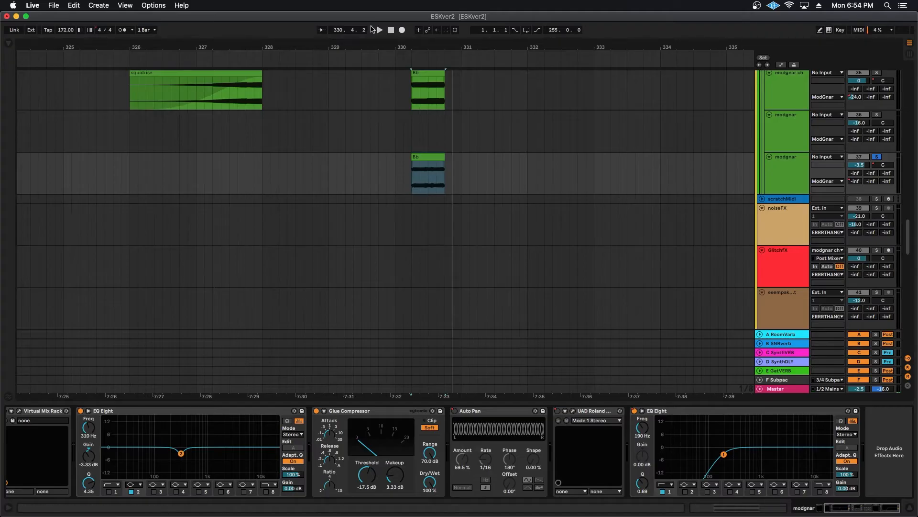
Return to chorus 3 and play the modgnar chops clips from 224.2.1.
drag(372, 47, 563, 29)
drag(612, 131, 659, 182)
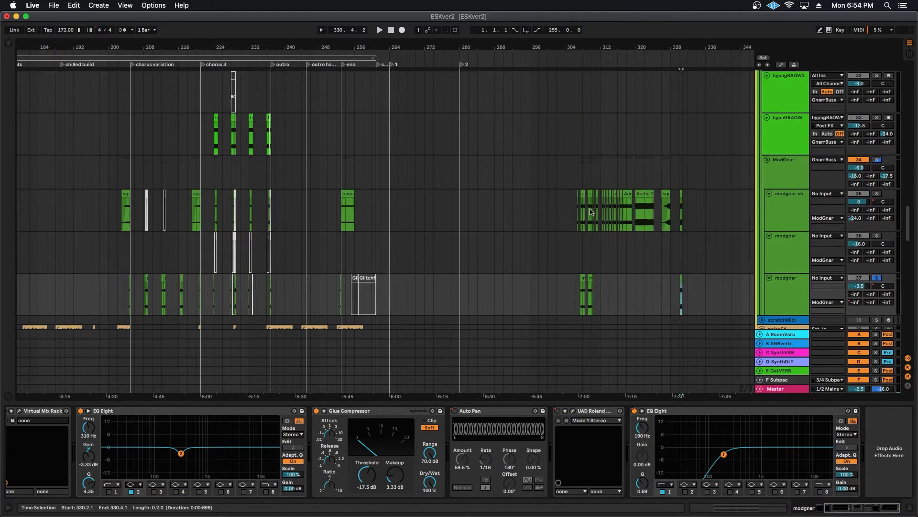
scroll(496, 173, left, 10)
scroll(500, 181, up, 4)
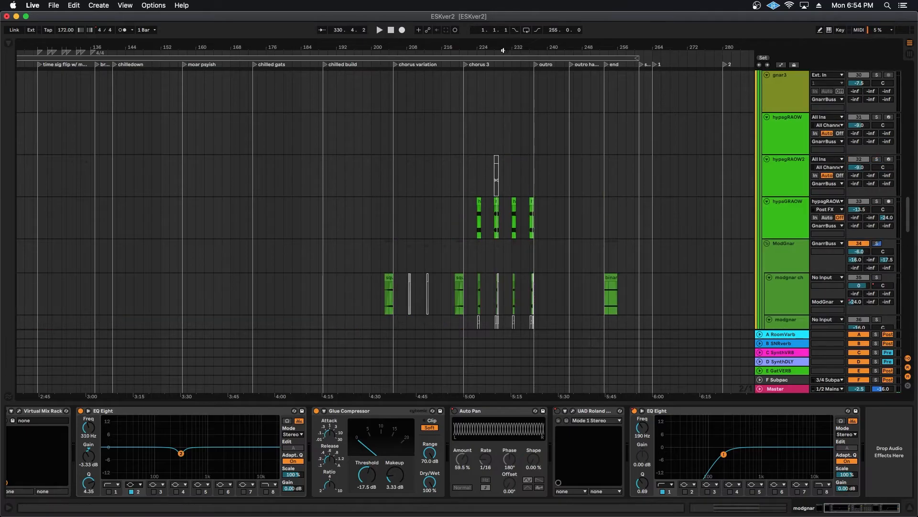
drag(500, 46, 500, 134)
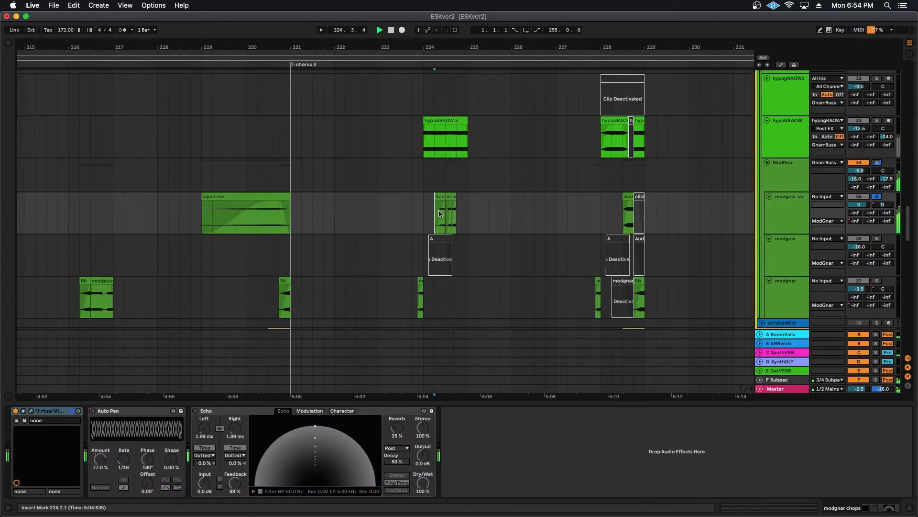
scroll(468, 253, right, 6)
key(space)
Play the modgnar chops clip in chorus 3 from 228.3.1, then replay it with only the ModGnar group soloed.
click(477, 209)
key(space)
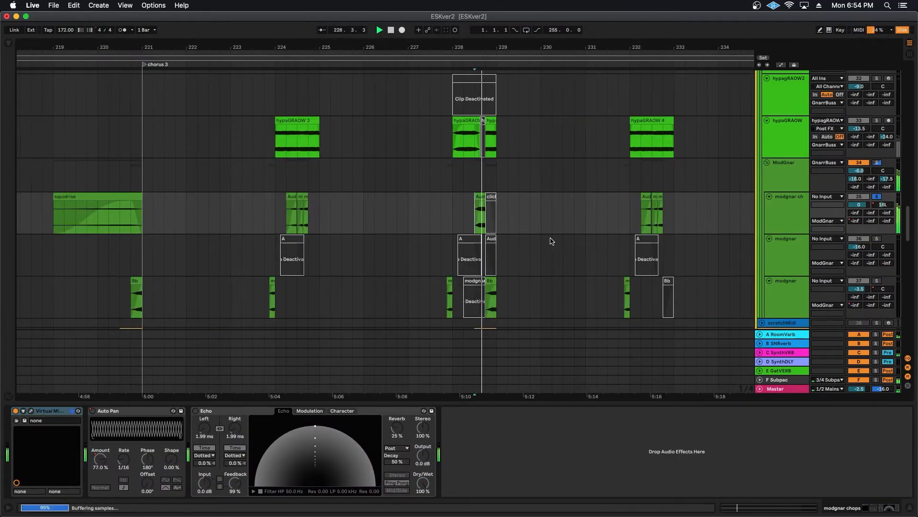
key(space)
scroll(687, 231, up, 2)
scroll(566, 213, up, 3)
key(space)
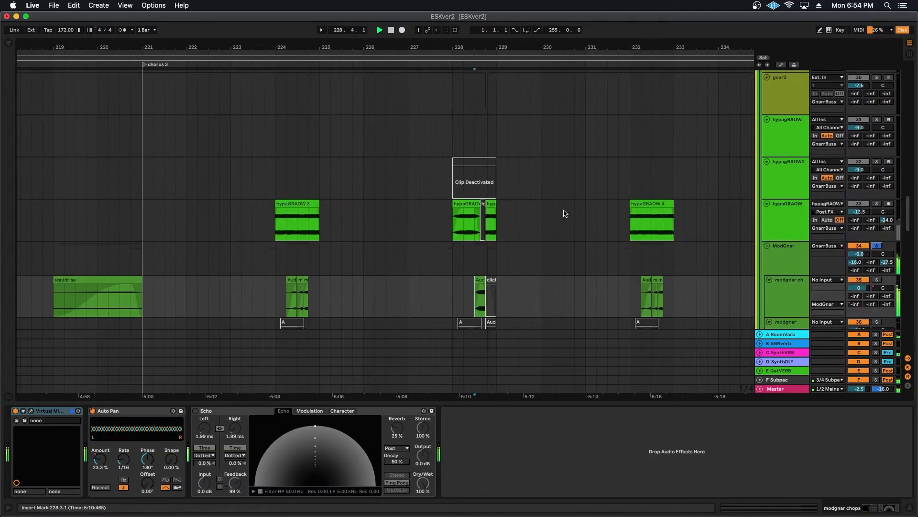
Stop playback, place the insert mark at 232.1.1 and look over the hypaGRAOW and ModGnar clips in chorus 3.
scroll(563, 239, down, 10)
key(space)
scroll(595, 189, right, 3)
scroll(574, 177, up, 10)
click(566, 167)
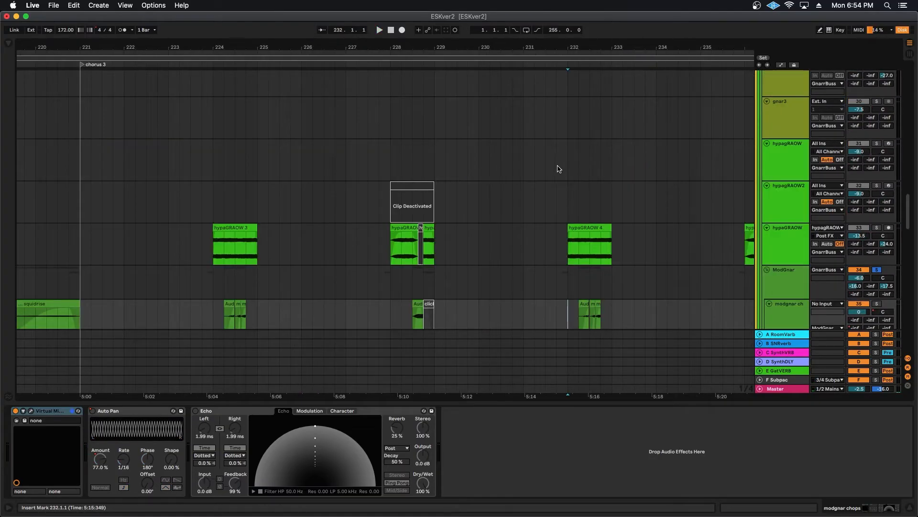
scroll(472, 201, left, 3)
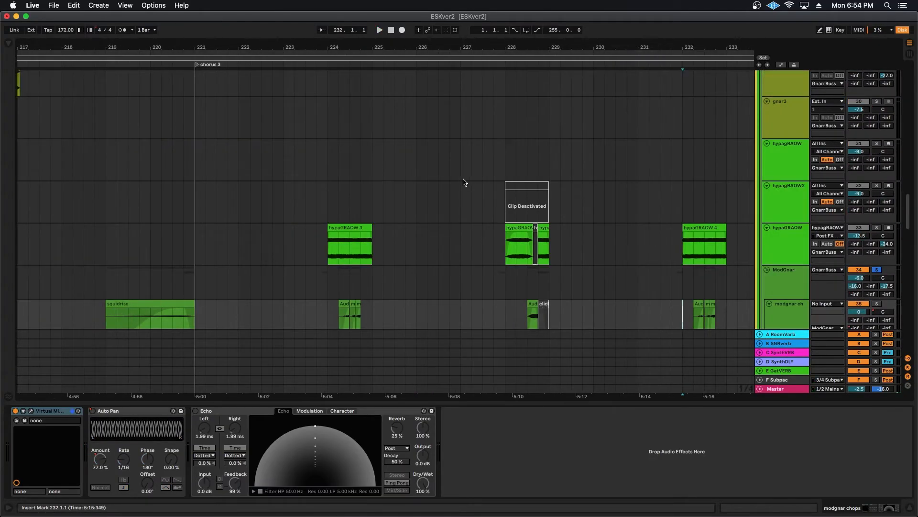
scroll(460, 191, left, 2)
scroll(441, 203, down, 6)
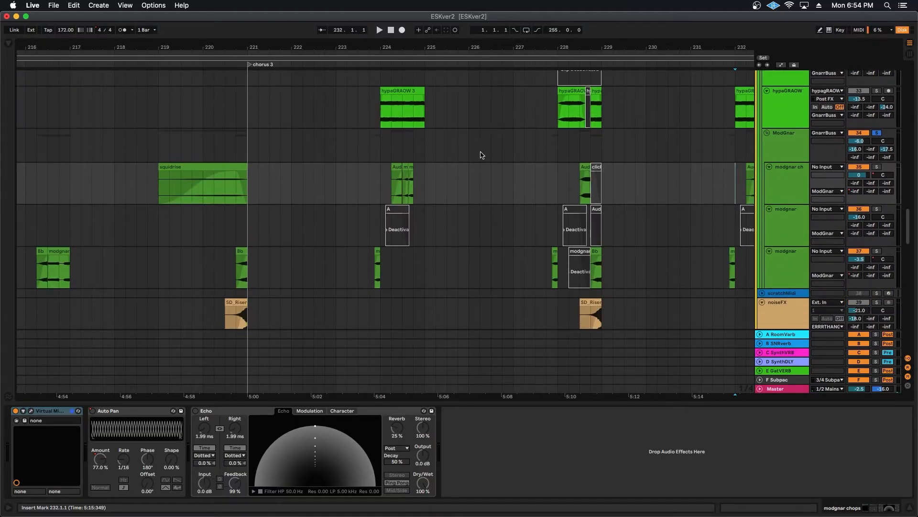
scroll(456, 171, down, 1)
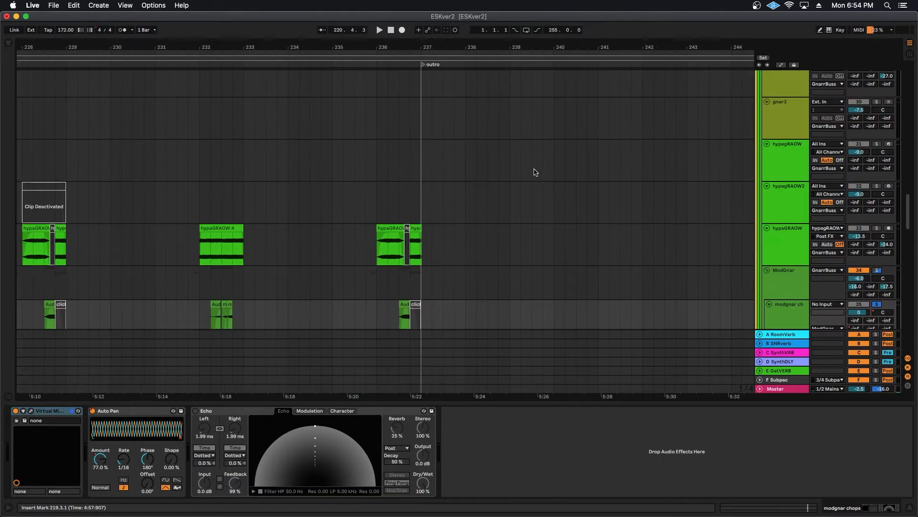
Go to the end section and play the soloed modgnar chops track's binary barf clip from 253.1.1.
scroll(534, 172, right, 2)
scroll(450, 206, down, 10)
scroll(498, 229, right, 10)
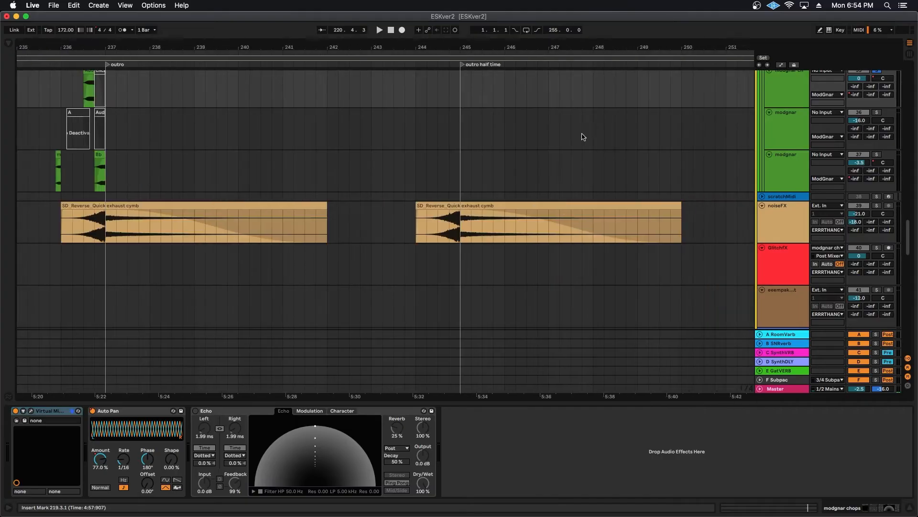
scroll(558, 158, up, 4)
scroll(572, 145, right, 10)
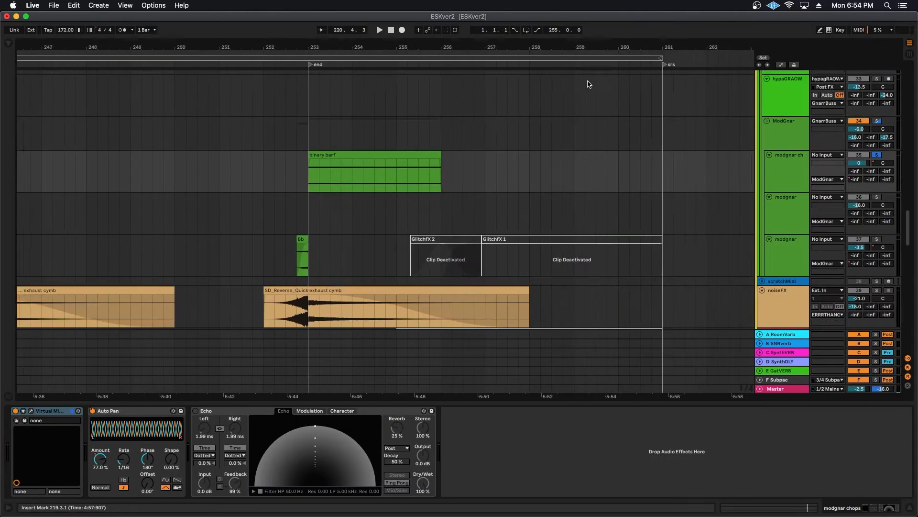
click(239, 185)
key(space)
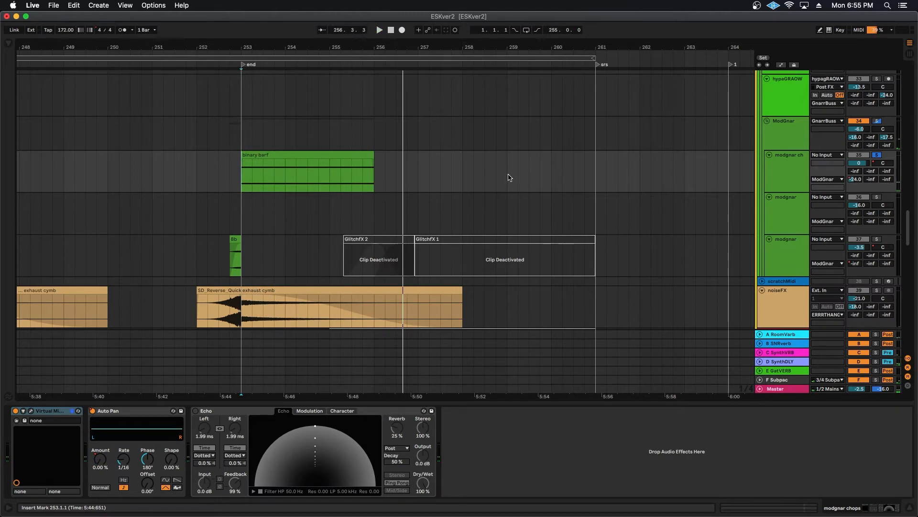
Select the endwarp 1 clip in the end section, then deactivate the red GlitchFX clips on the tracks above it.
scroll(523, 150, down, 6)
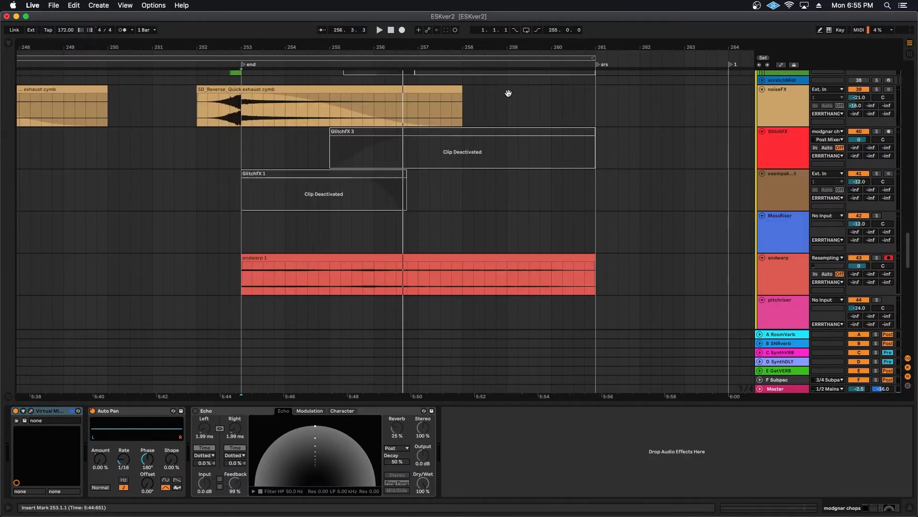
click(281, 259)
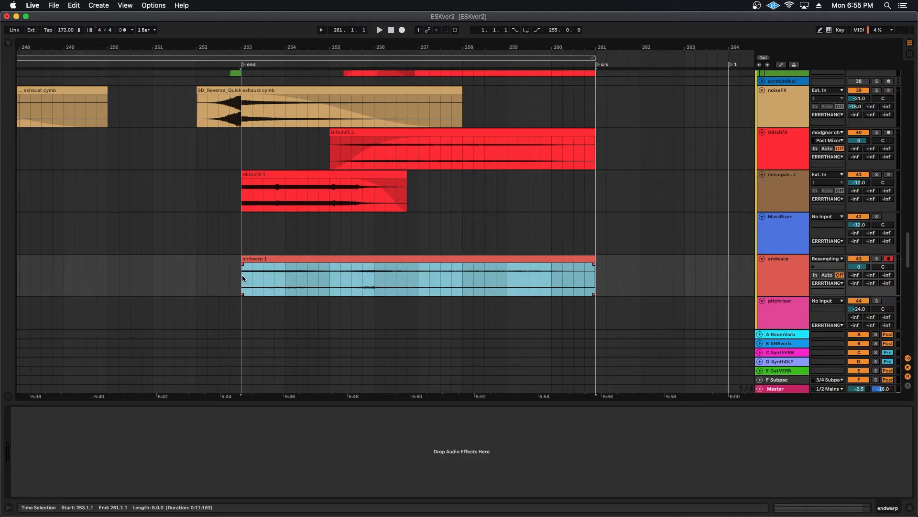
scroll(384, 169, up, 2)
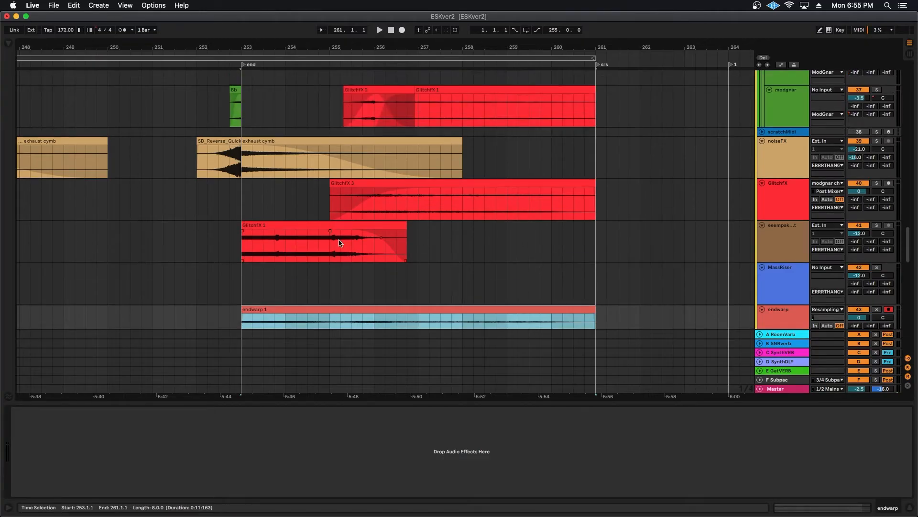
click(331, 226)
click(349, 225)
key(0)
click(356, 182)
key(0)
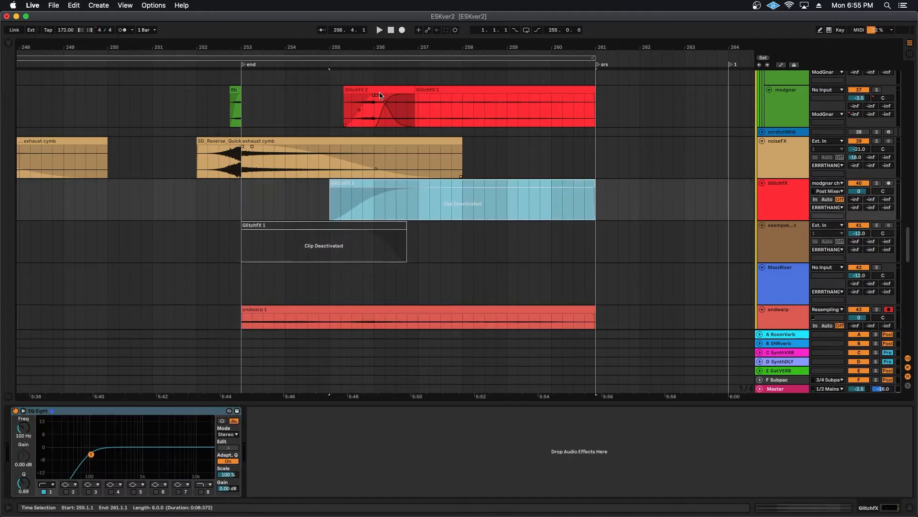
click(366, 90)
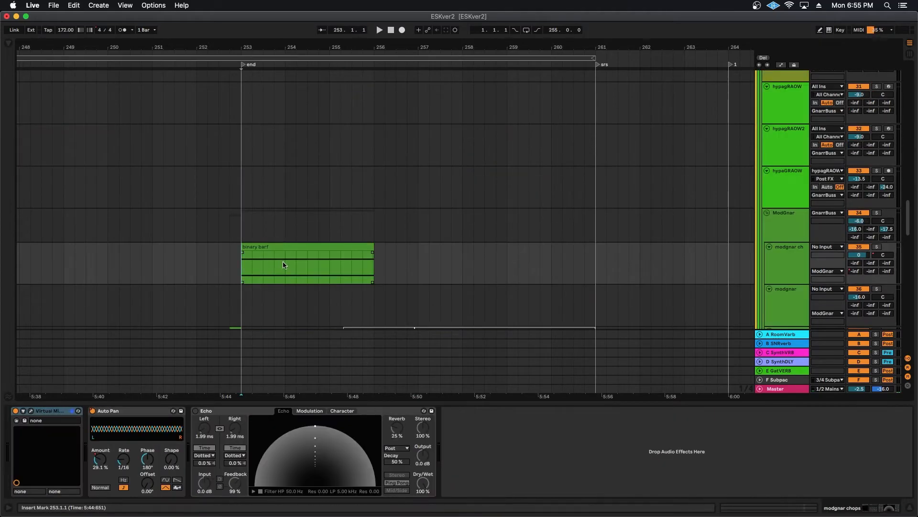
Play the binary barf clip with the modgnar chops Echo enabled, set its delay time to 1.54 ms, and turn Echo back off.
scroll(284, 264, down, 3)
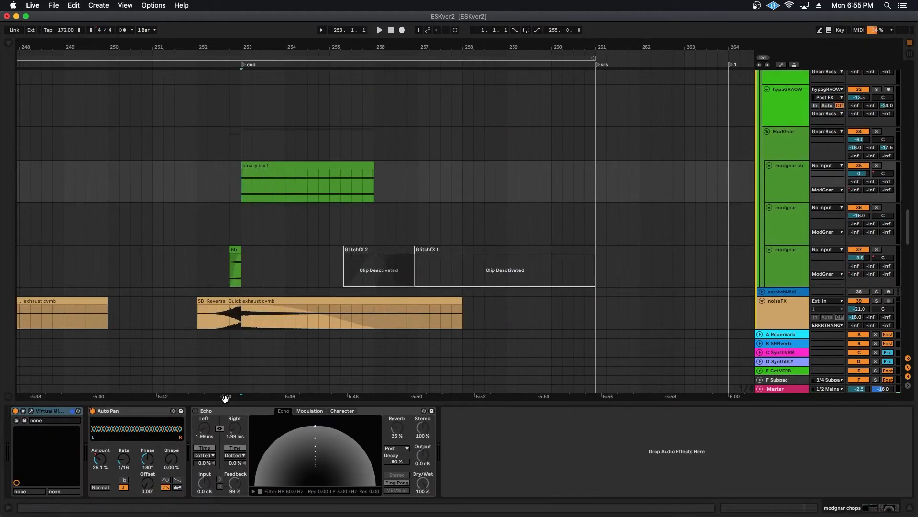
click(195, 410)
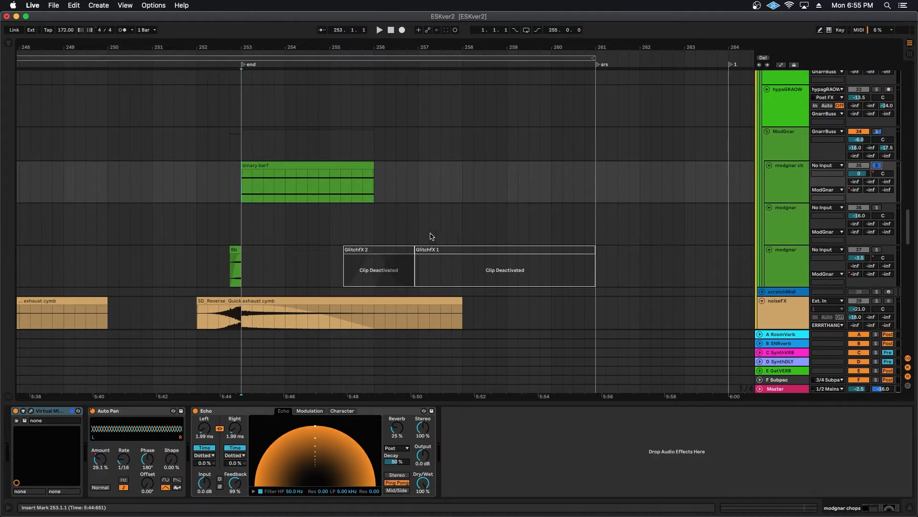
click(422, 484)
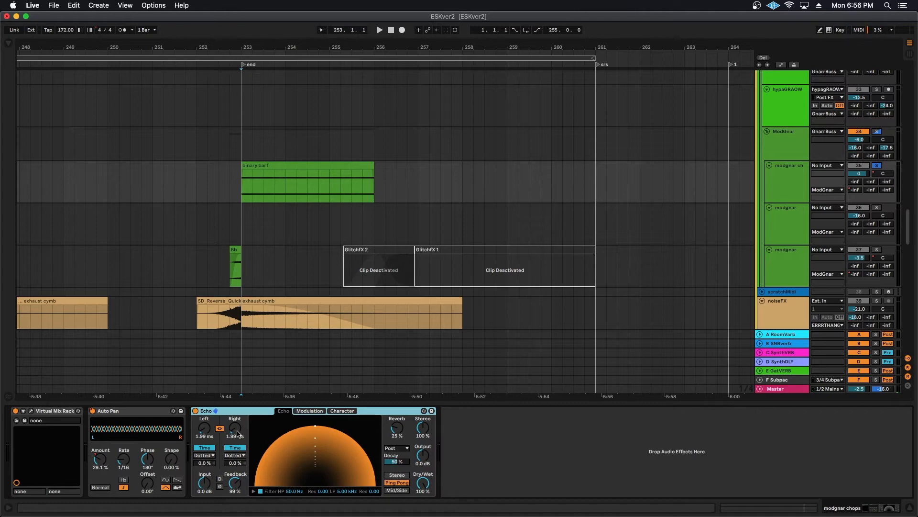
key(space)
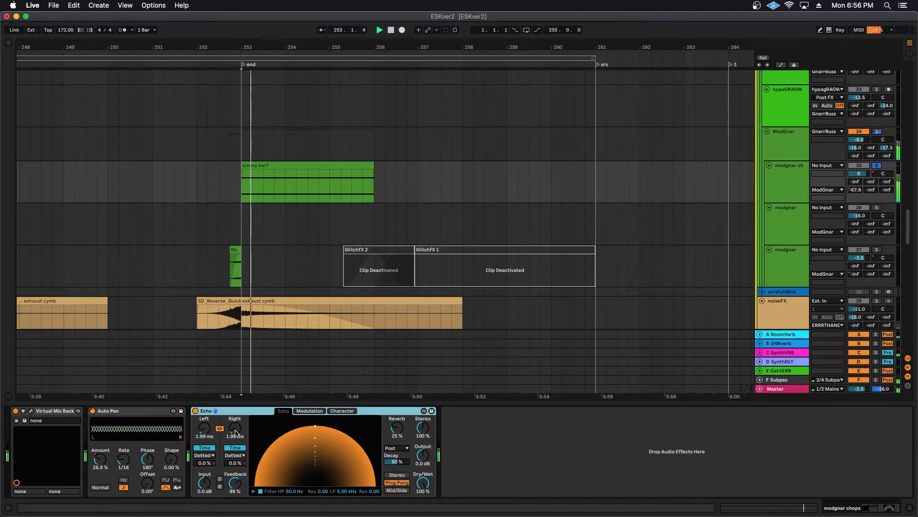
drag(237, 431, 237, 412)
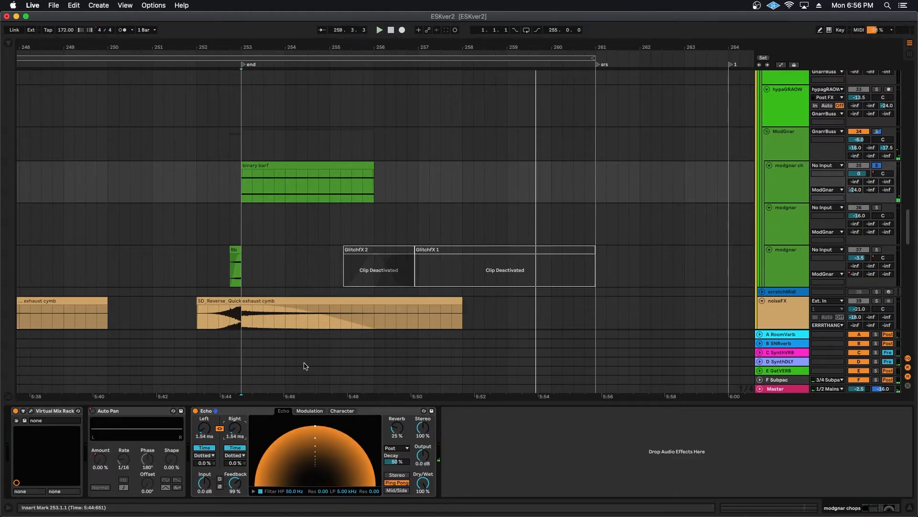
click(195, 412)
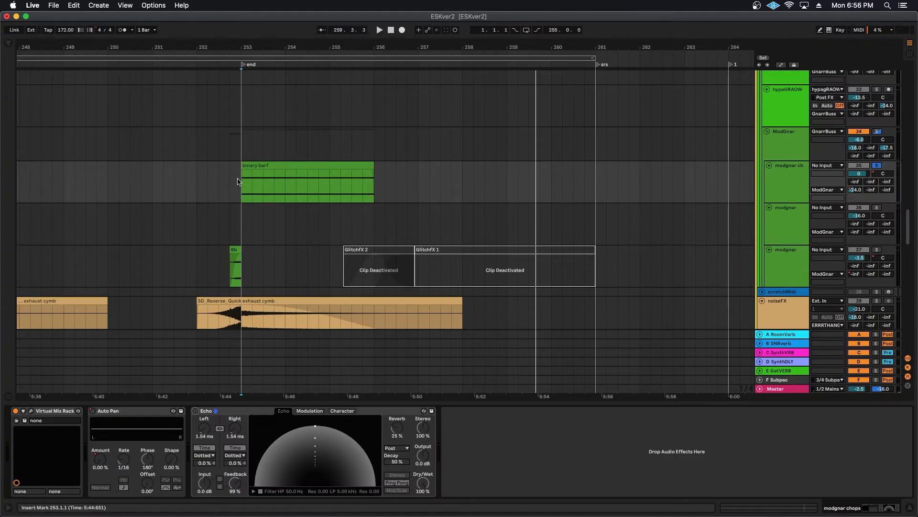
Examine the deactivated GlitchFX 3 and GlitchFX 1 clips in the end section.
scroll(324, 178, down, 2)
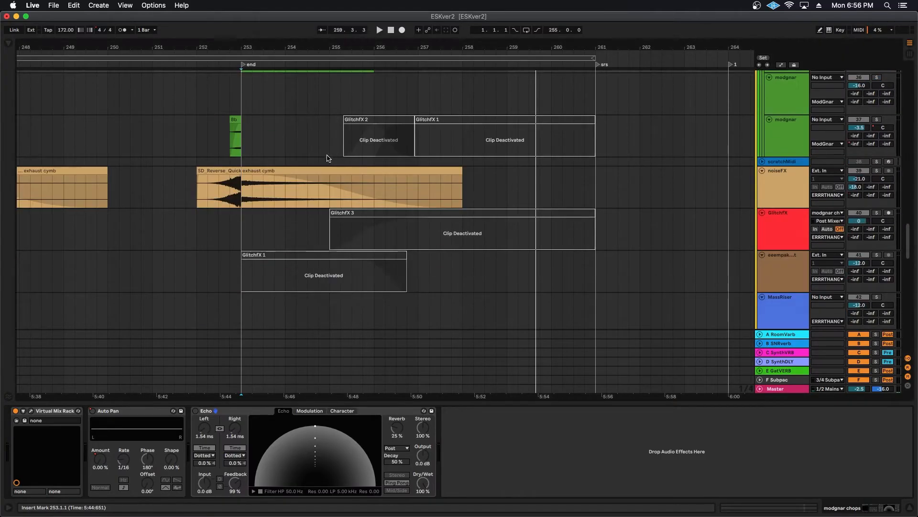
scroll(299, 214, up, 1)
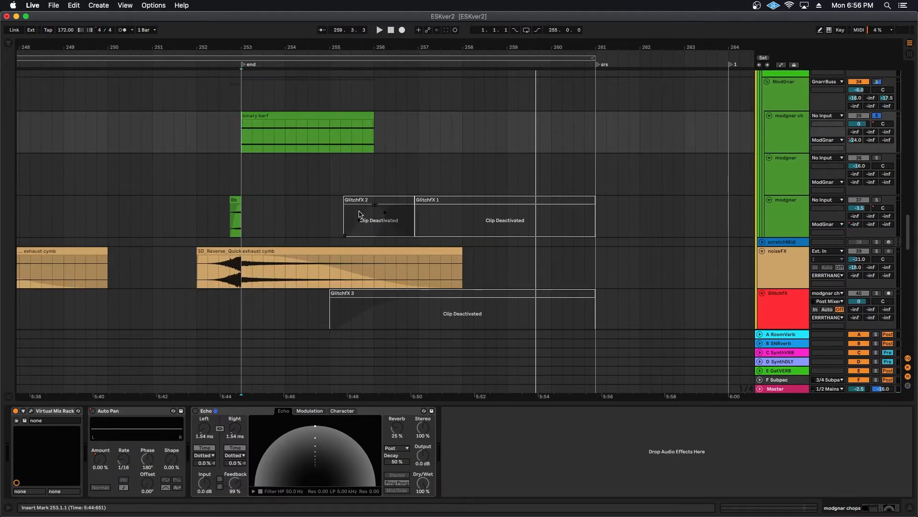
click(392, 299)
click(392, 294)
scroll(390, 287, down, 6)
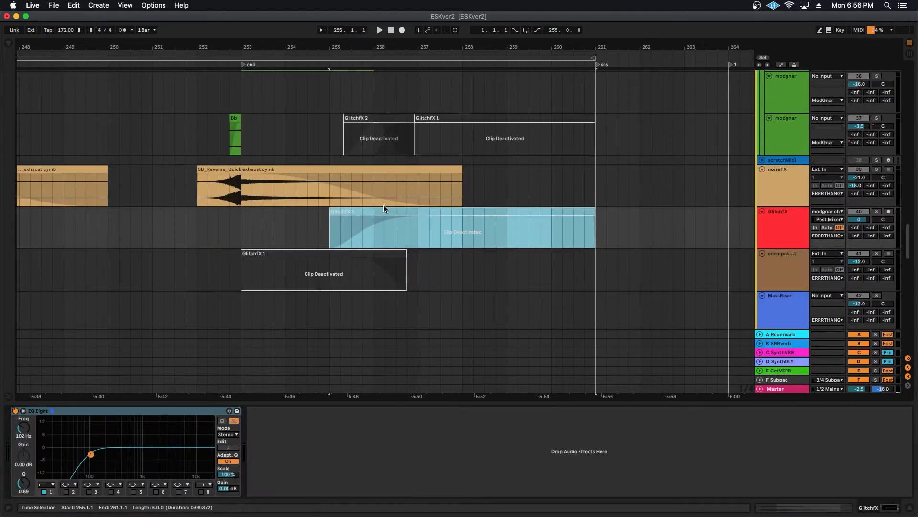
click(297, 173)
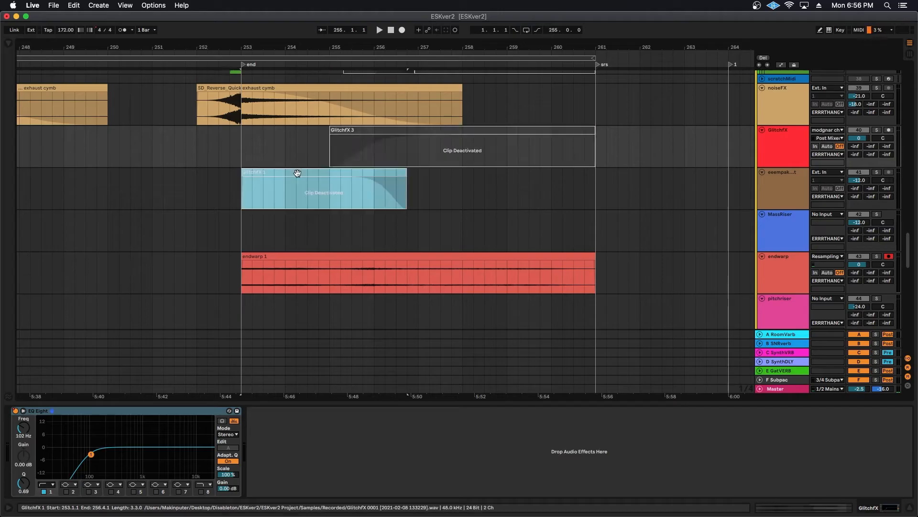
Play the endwarp 1 clip from 253.1.1 with only its track soloed, checking the deactivated GlitchFX source clips.
click(239, 275)
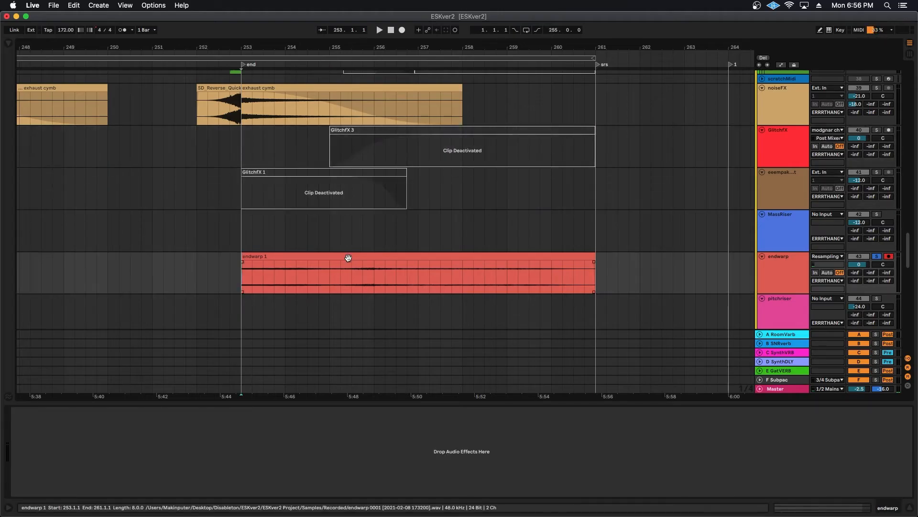
key(space)
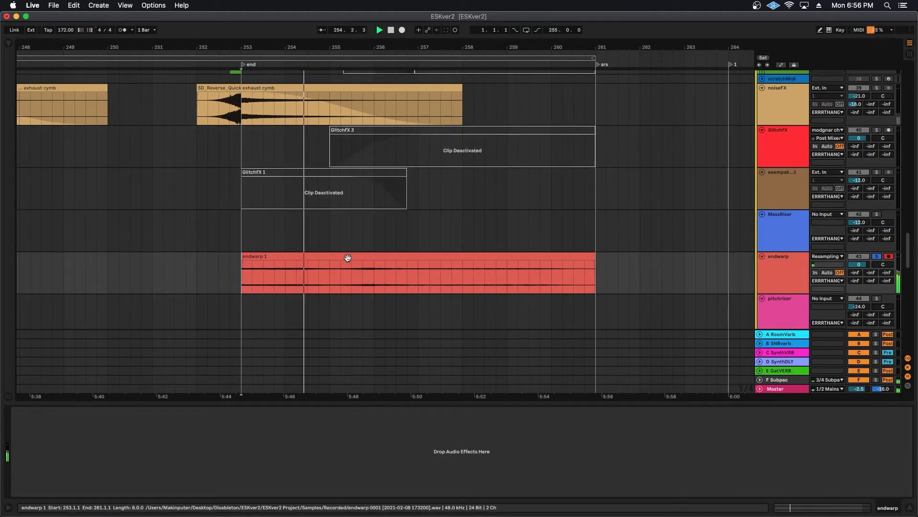
scroll(378, 225, up, 5)
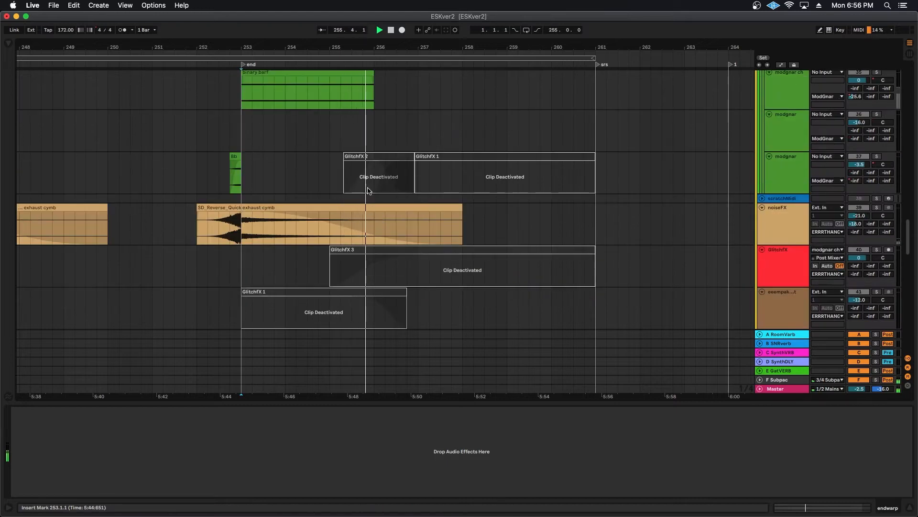
scroll(379, 220, down, 5)
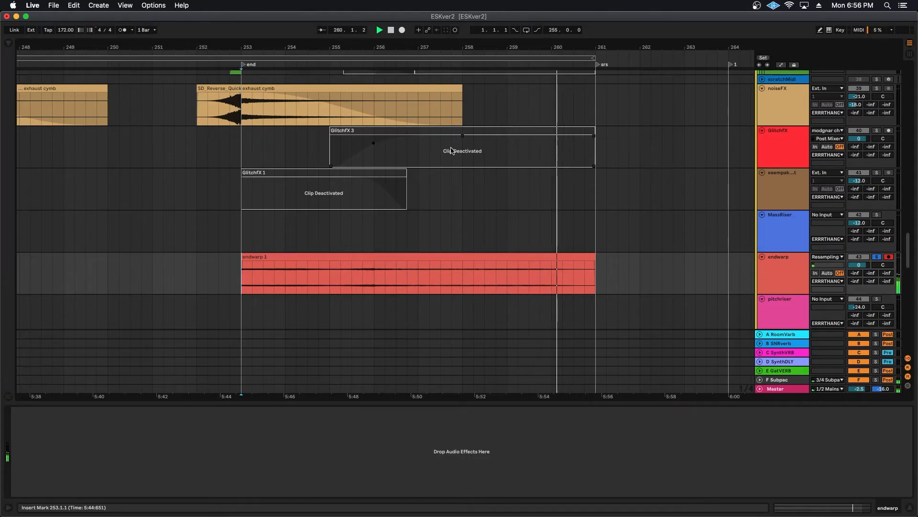
scroll(593, 175, up, 8)
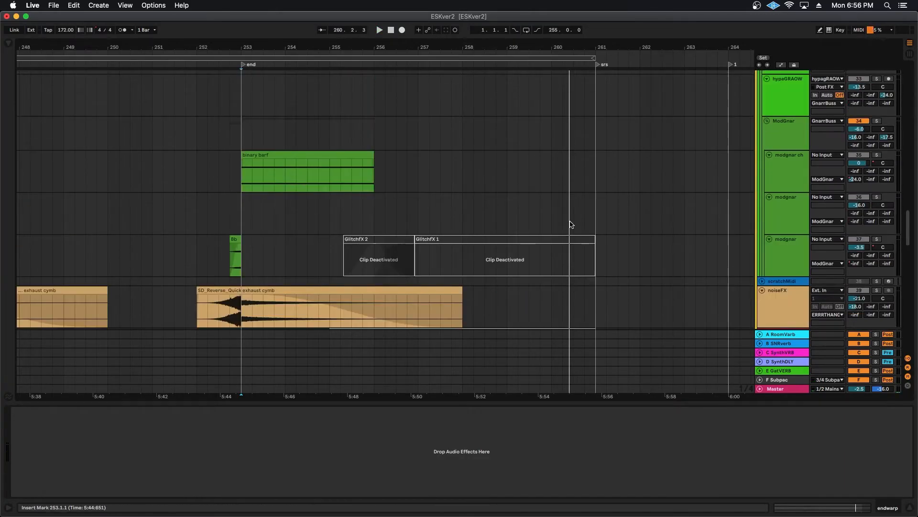
scroll(679, 174, down, 4)
scroll(236, 207, up, 5)
key(space)
Replay the end section's binary barf clip from 253.1.1 with no tracks soloed and Echo off.
click(241, 211)
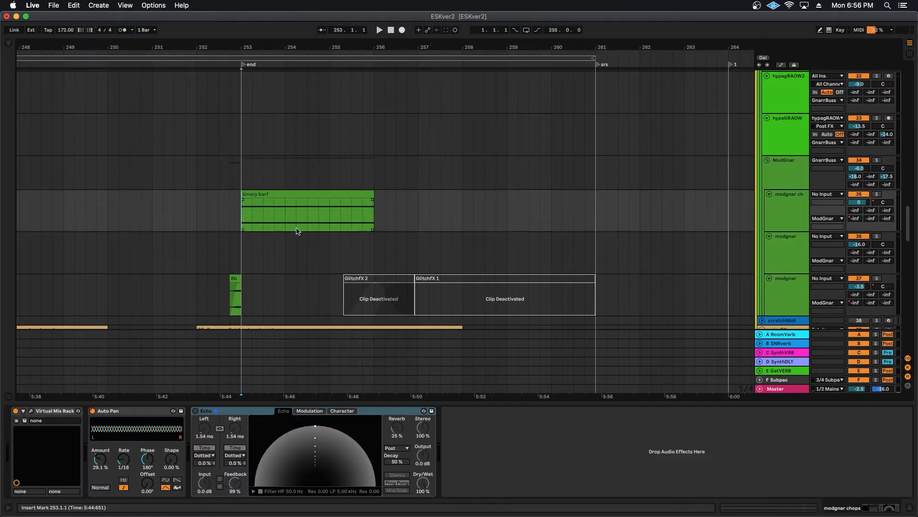
key(space)
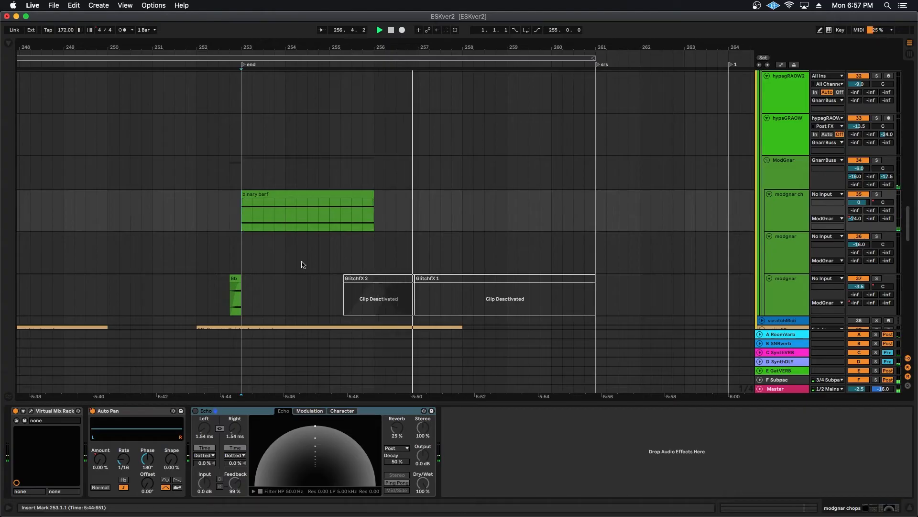
key(space)
Return to chorus 1 and play the gnar 1 clip from 37.3.1 with the gnar track soloed.
drag(191, 46, 376, 19)
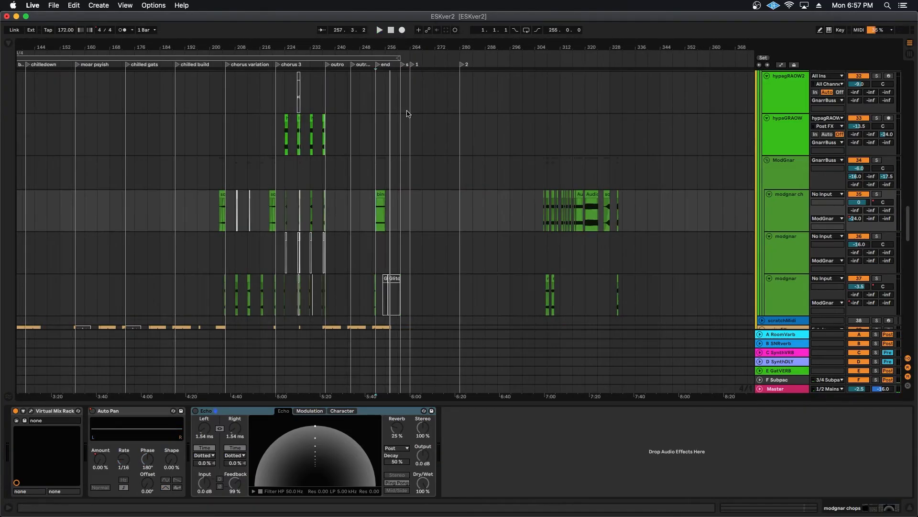
scroll(478, 187, up, 2)
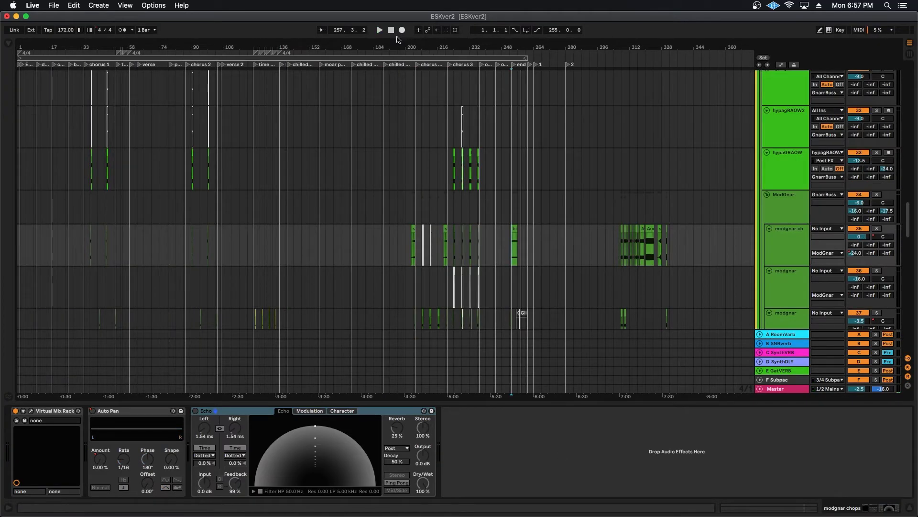
drag(93, 43, 102, 79)
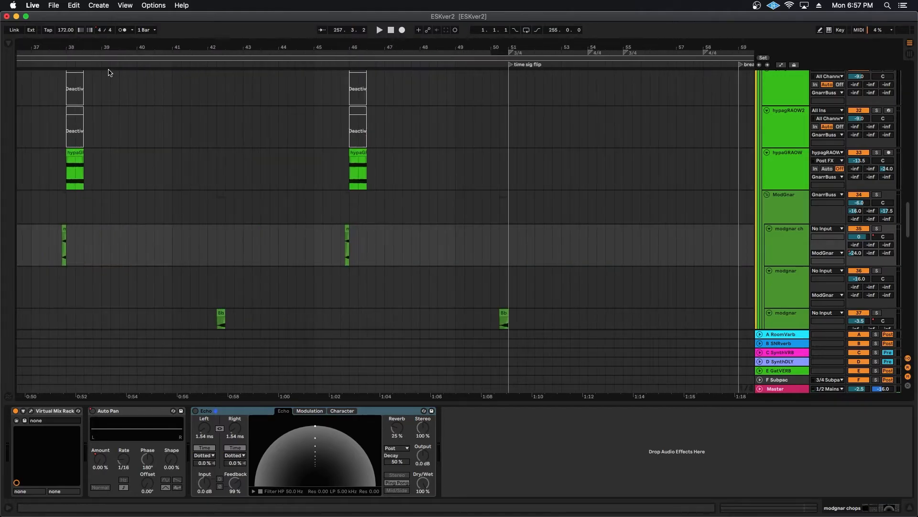
scroll(253, 177, left, 5)
scroll(262, 178, up, 4)
scroll(270, 203, up, 3)
scroll(311, 192, down, 4)
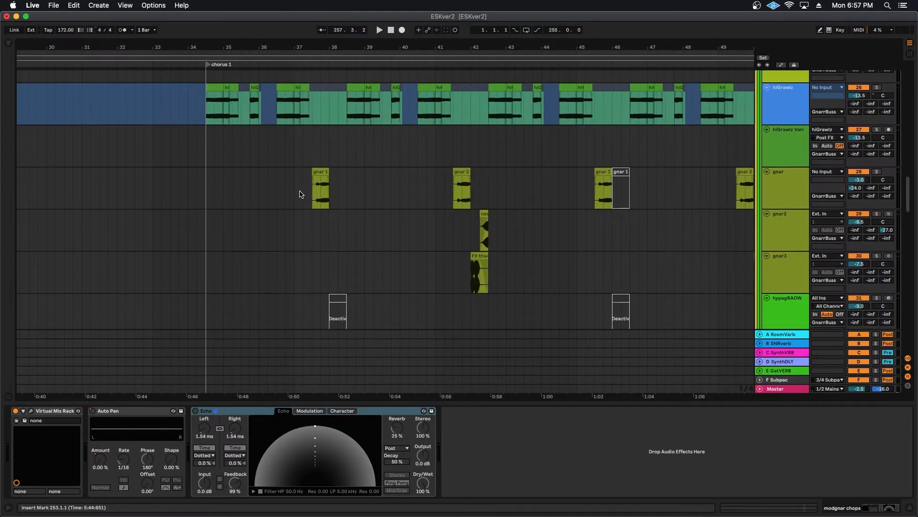
click(334, 218)
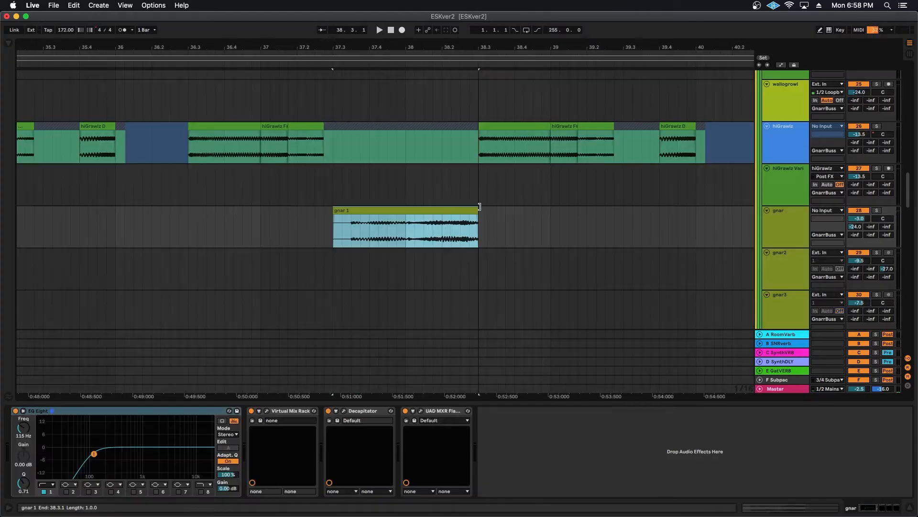
click(260, 224)
key(space)
scroll(449, 242, down, 1)
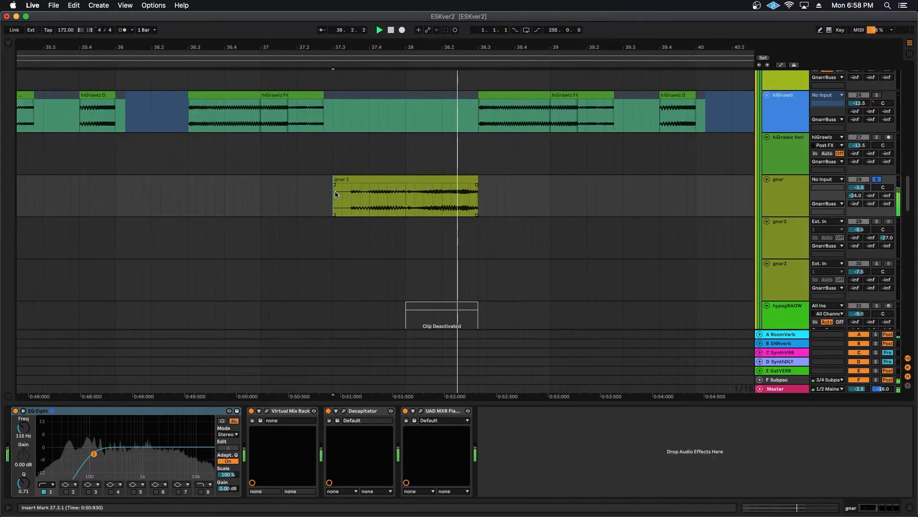
Deactivate the hypaGRAOW 1 clip at 38.1.1 and play chorus 1 from 37.1.1 with no tracks soloed.
scroll(336, 190, down, 4)
drag(430, 49, 430, 27)
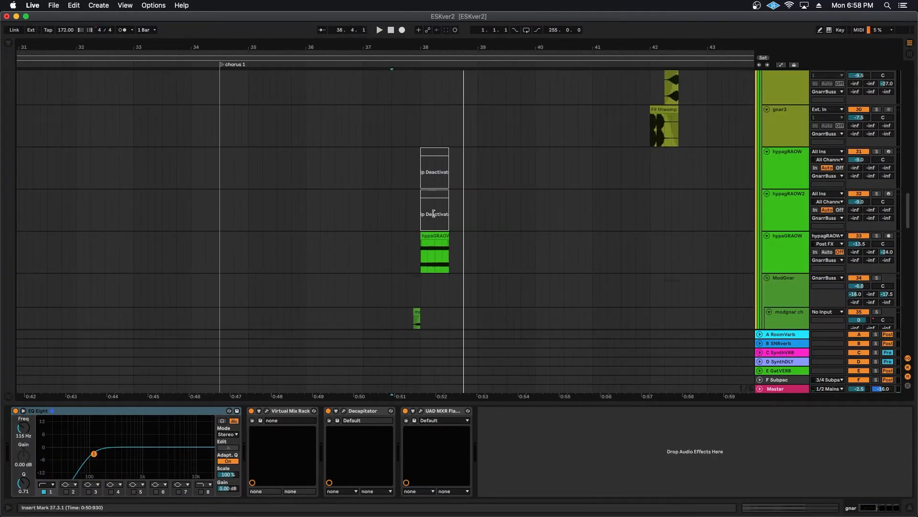
scroll(432, 213, down, 3)
click(430, 153)
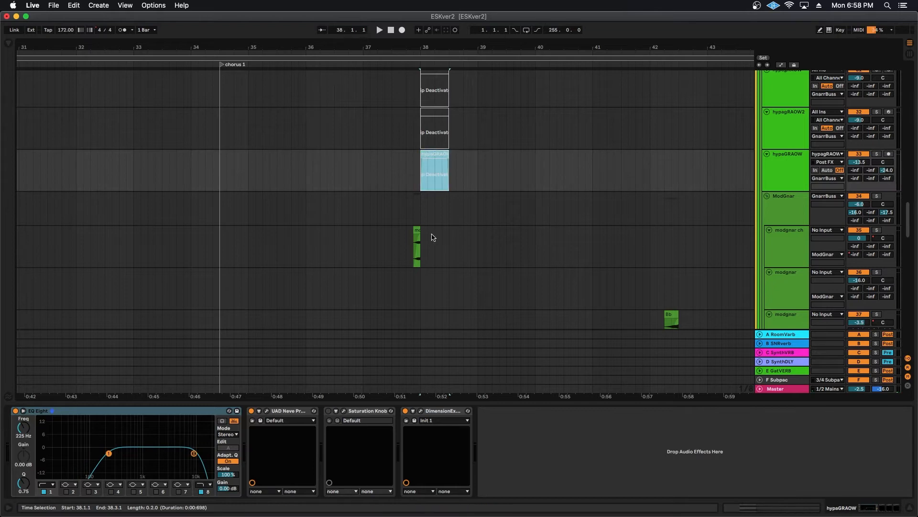
scroll(432, 235, up, 5)
click(430, 201)
key(space)
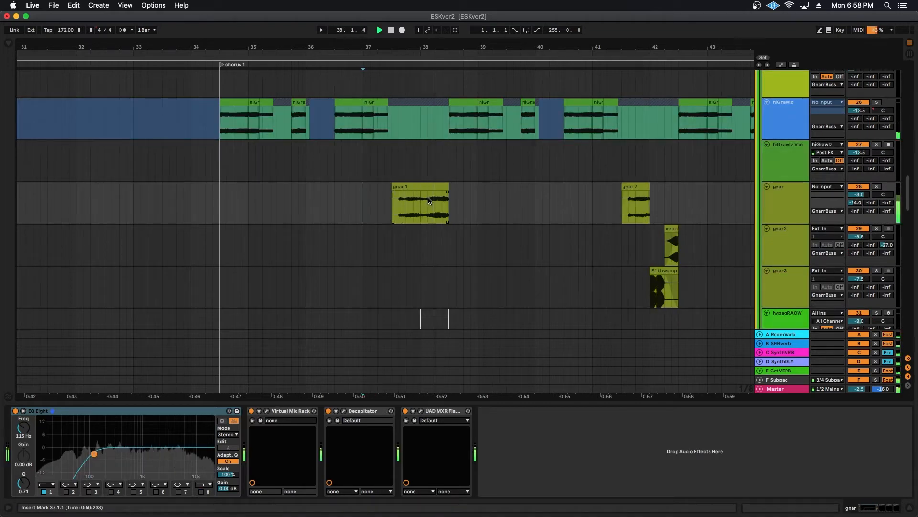
key(space)
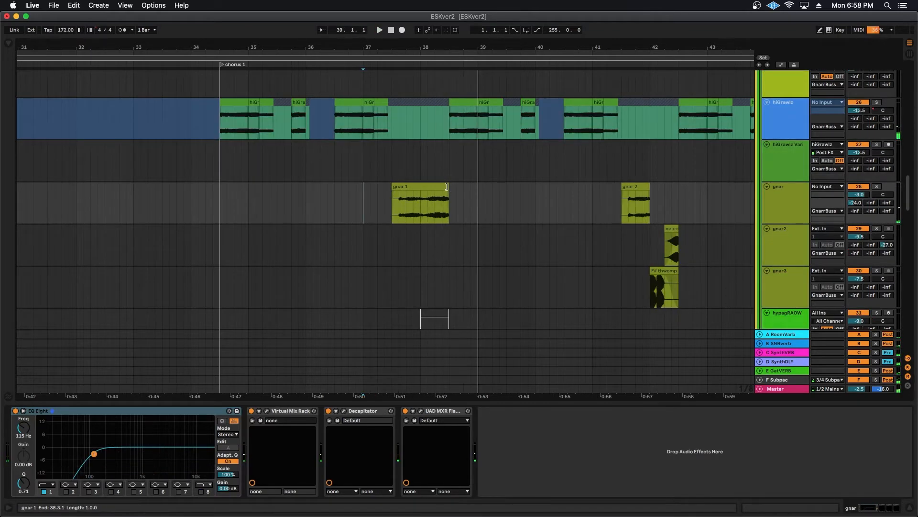
Shorten the gnar 1 clip to end at 38.1.1 and reactivate the hypaGRAOW 1 clip.
drag(449, 187, 421, 187)
scroll(478, 191, down, 3)
scroll(478, 194, down, 5)
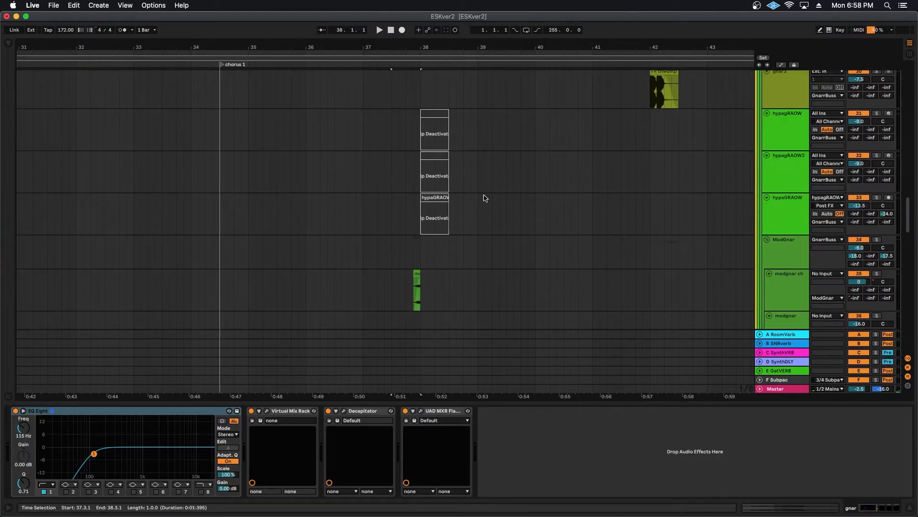
click(433, 199)
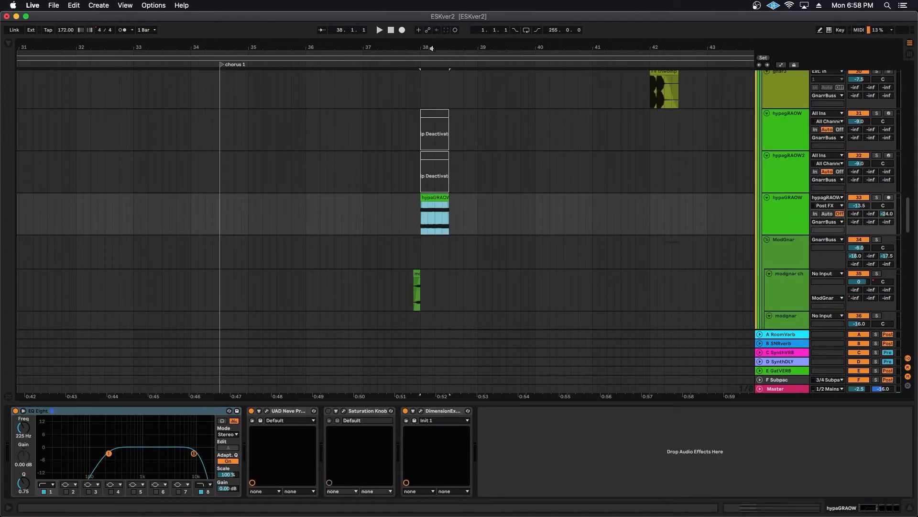
Activate the source clip on the first hypagRAOW track from 38.1.1 to 38.3.1.
drag(433, 49, 433, 103)
scroll(430, 143, up, 8)
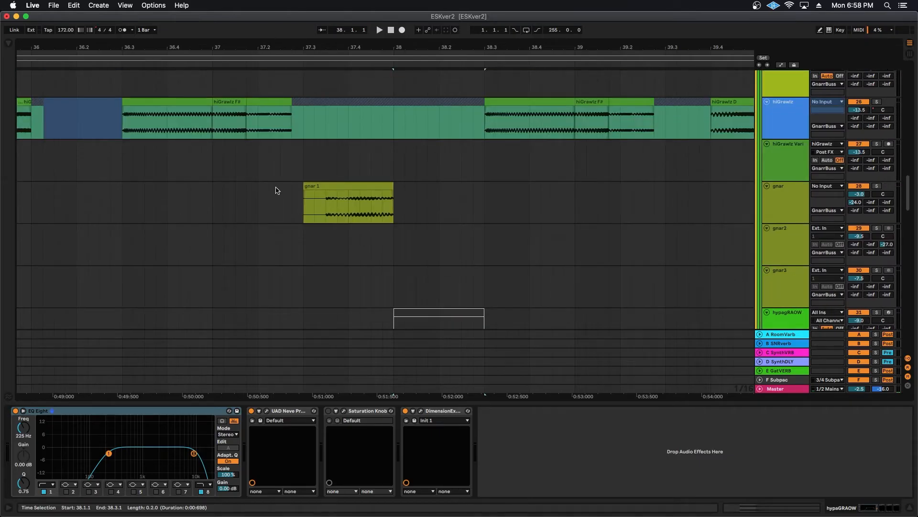
scroll(365, 219, down, 7)
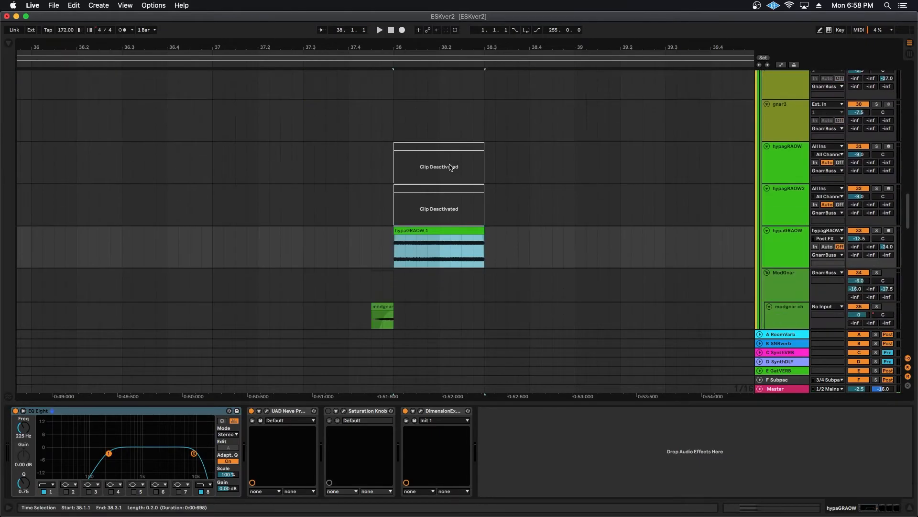
click(418, 155)
key(0)
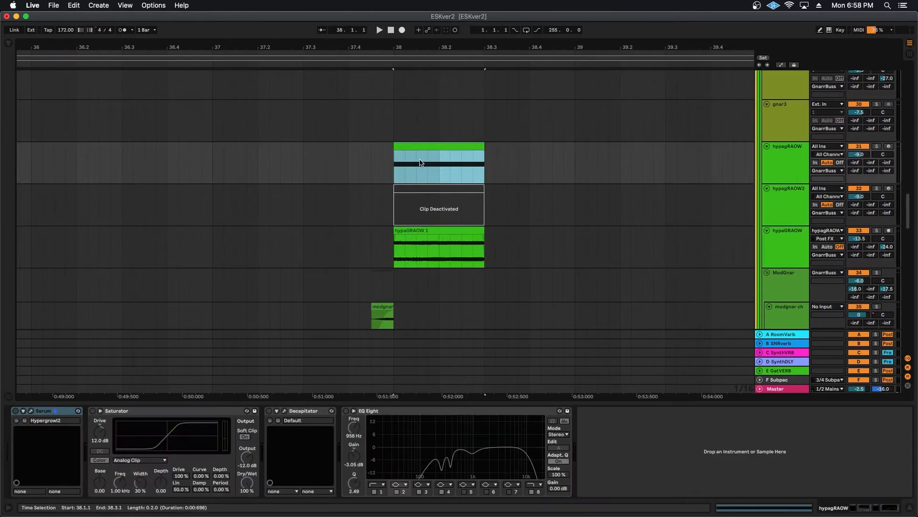
Turn on the Serum, Saturator, Decapitator and EQ Eight devices on the first hypagRAOW track.
click(13, 410)
click(93, 411)
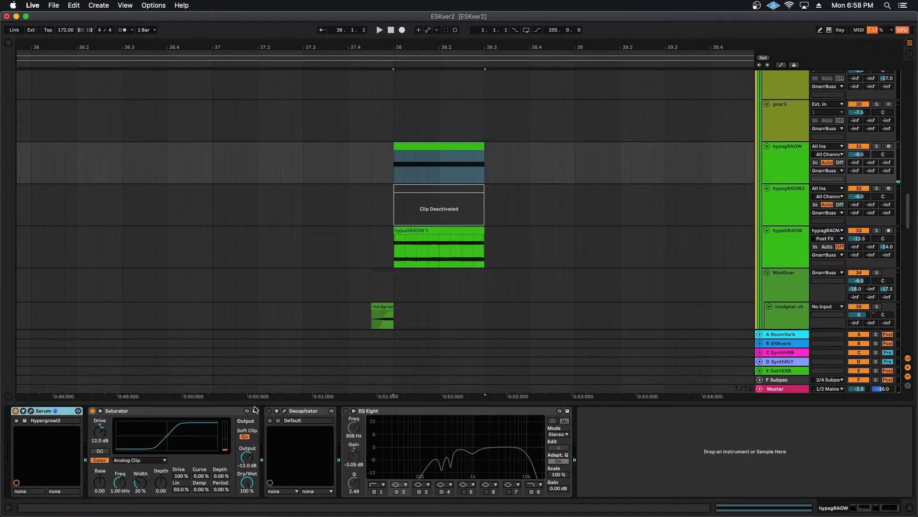
click(269, 411)
click(346, 411)
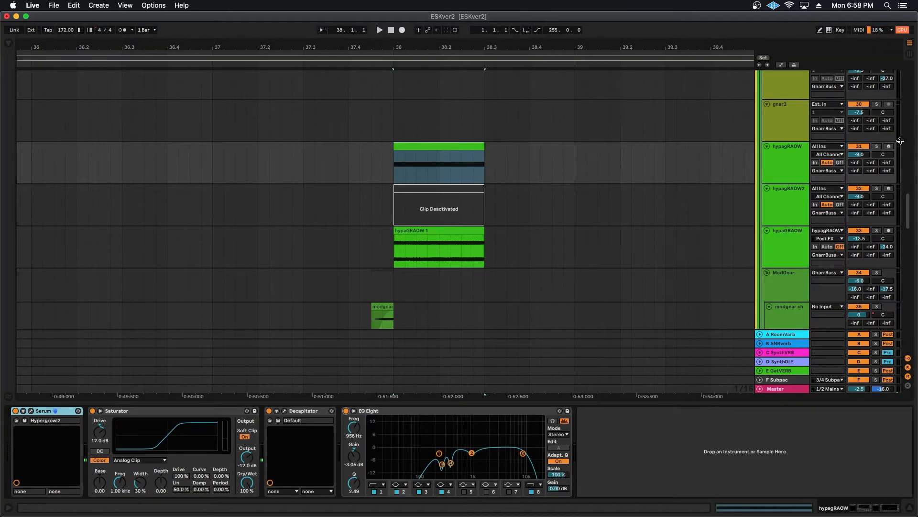
Solo the first hypagRAOW track, open its Serum Hypergrowl2 patch and arm the track for live notes.
click(877, 146)
click(442, 231)
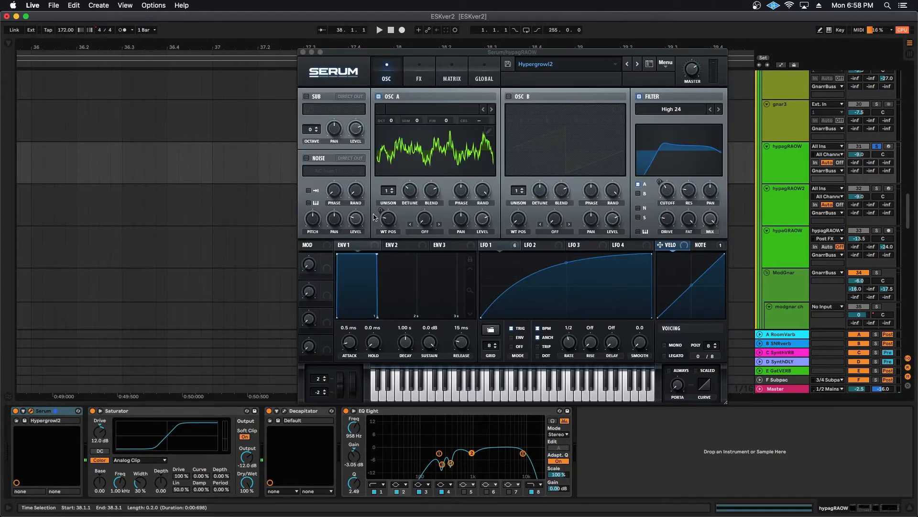
drag(432, 52, 359, 31)
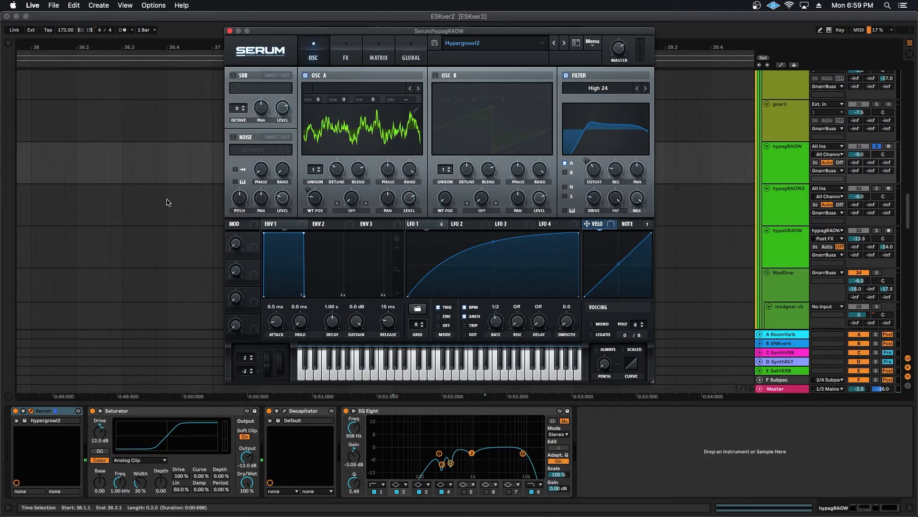
drag(373, 32, 382, 28)
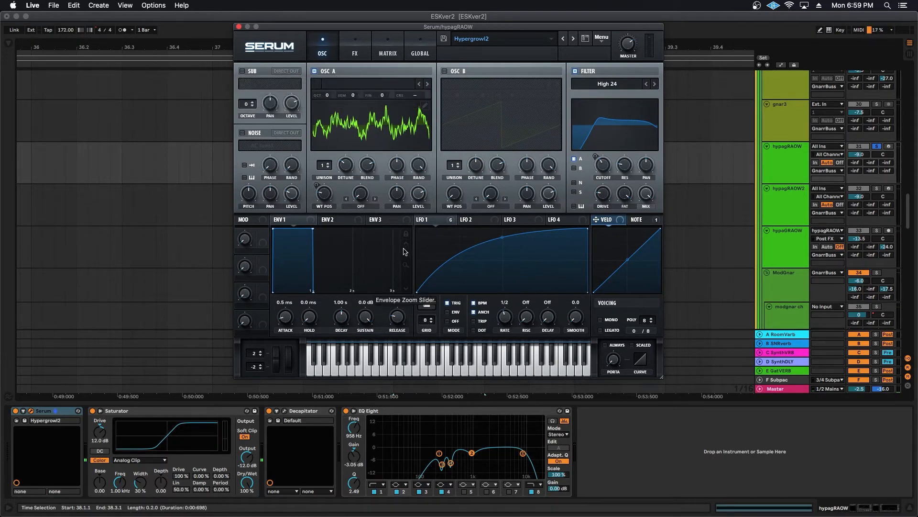
click(889, 146)
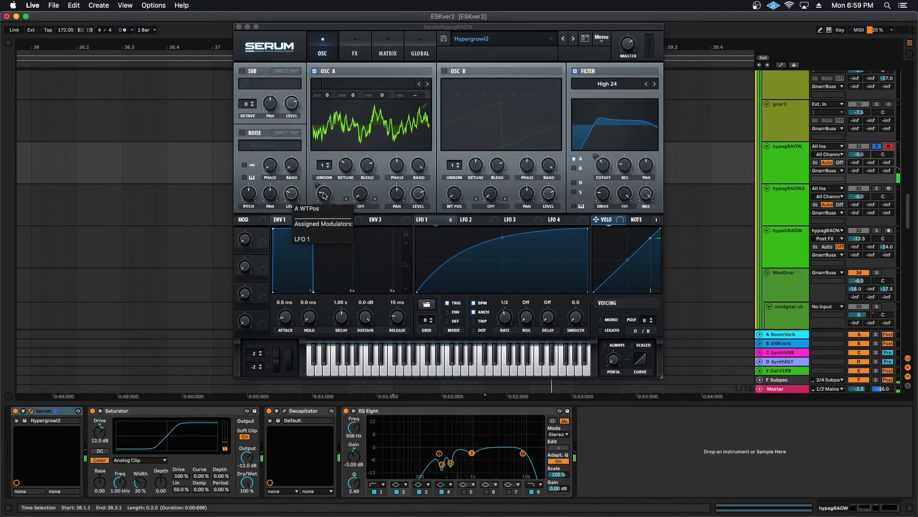
Examine the modulation assigned to oscillator A's WT Pos and the filter cutoff while playing notes.
click(336, 201)
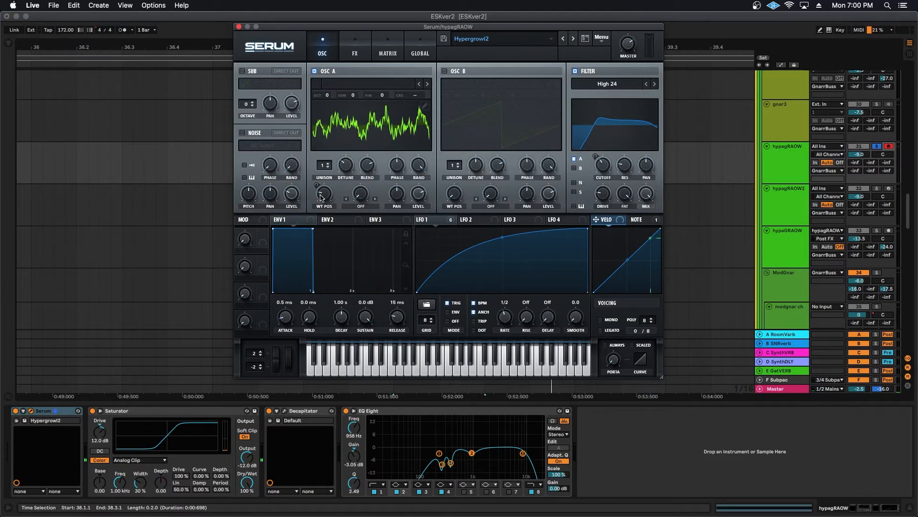
click(321, 197)
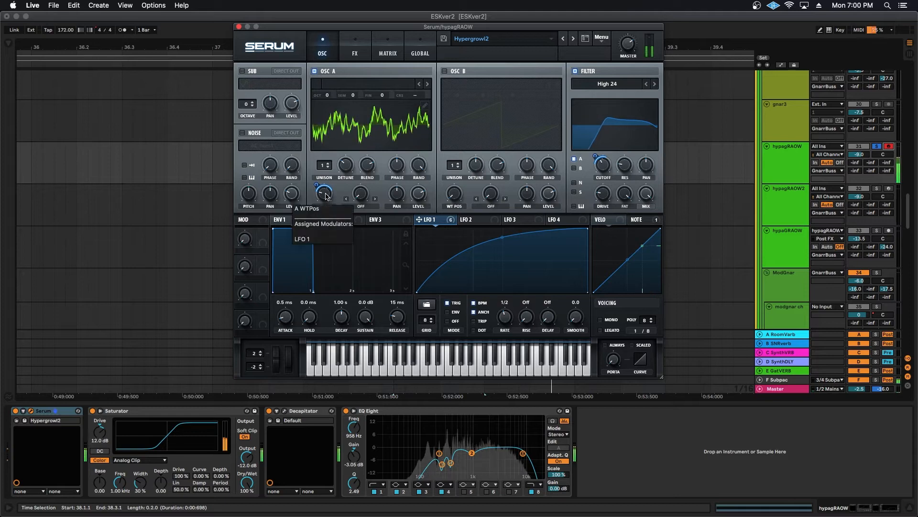
mouse_move(325, 196)
mouse_down()
mouse_move(336, 186)
mouse_move(325, 203)
mouse_up()
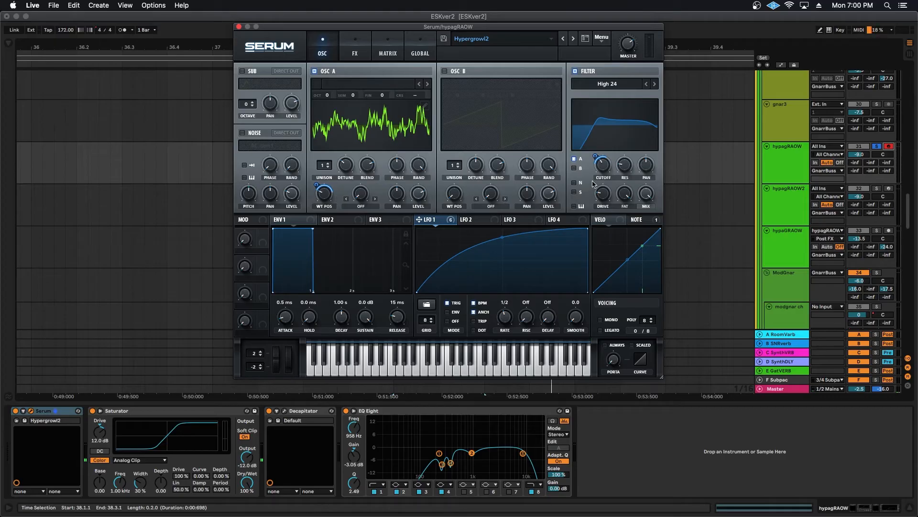
mouse_move(604, 169)
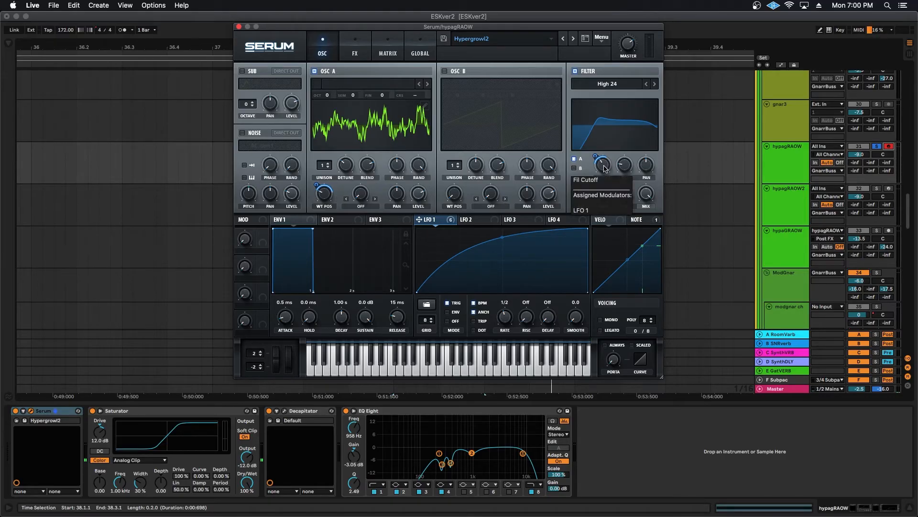
Examine Hypergrowl2's effects chain in Serum, from the EQ and Phaser frequency modulation down to the Compressor and Distortion.
click(357, 46)
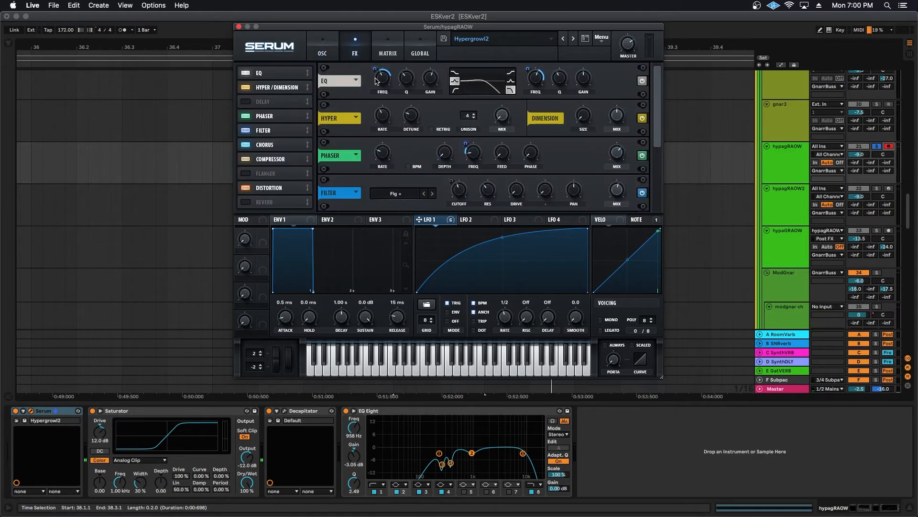
mouse_move(379, 81)
drag(470, 149, 470, 151)
scroll(454, 150, down, 8)
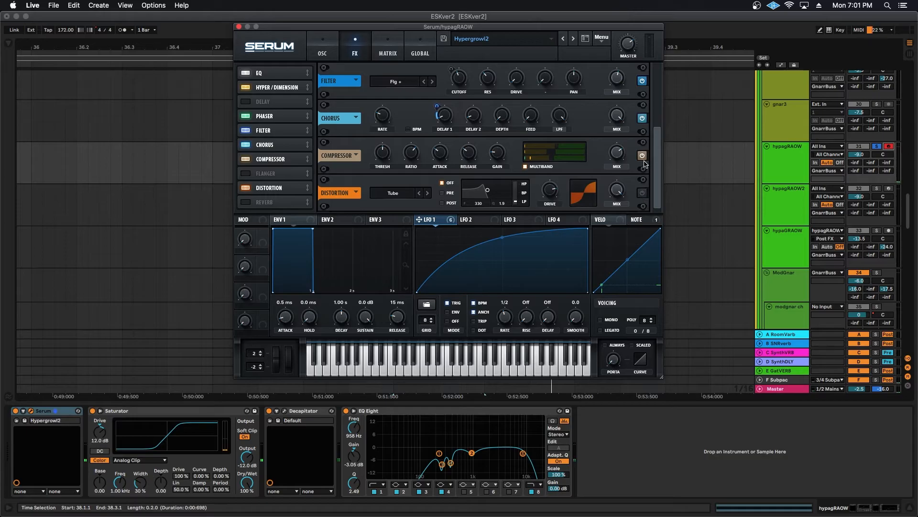
Turn on Serum's Hyper/Dimension, Phaser, Filter and Chorus effects one at a time while playing notes.
scroll(654, 156, up, 8)
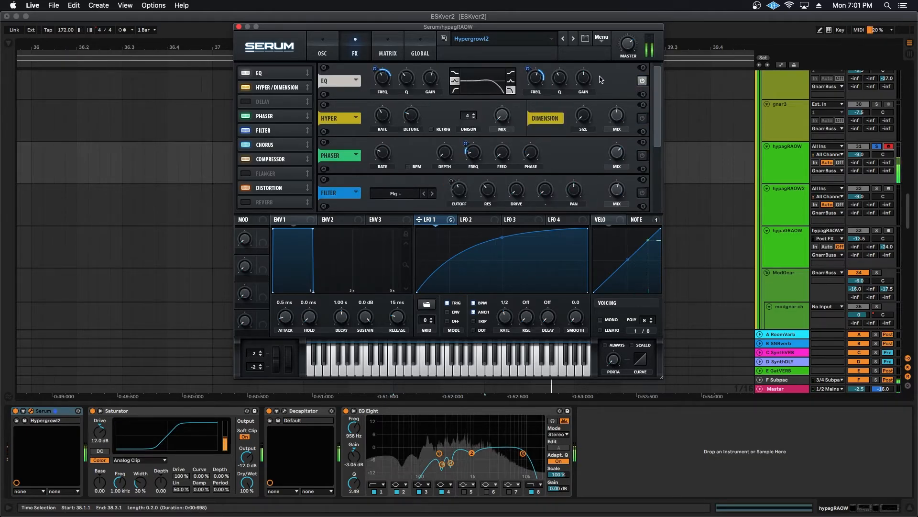
click(642, 118)
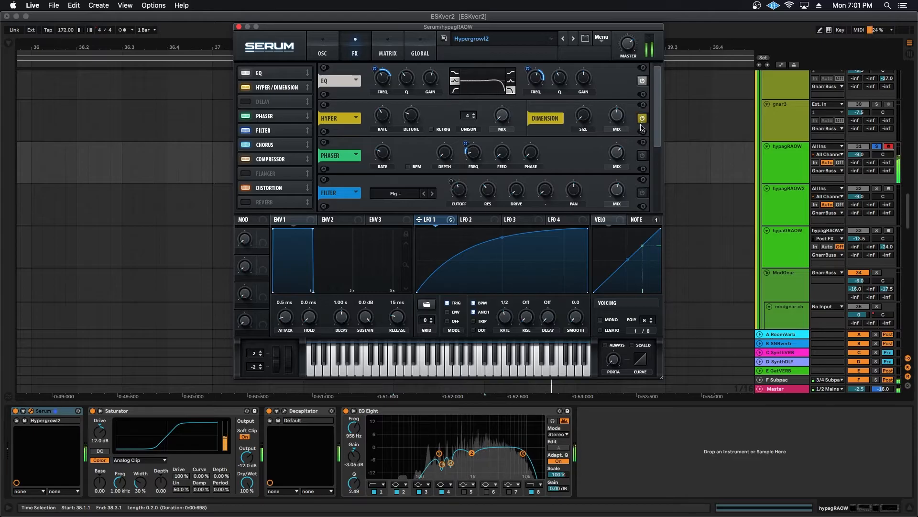
click(642, 155)
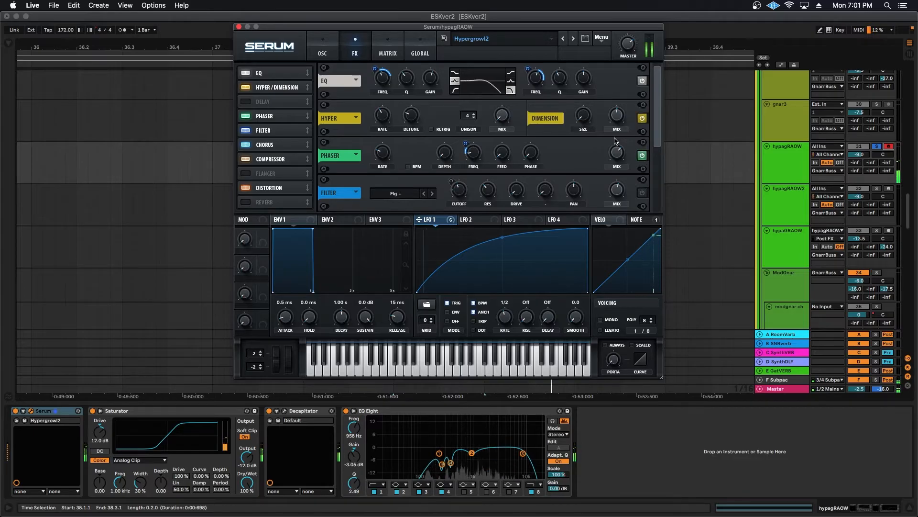
click(642, 192)
scroll(643, 143, down, 3)
click(642, 119)
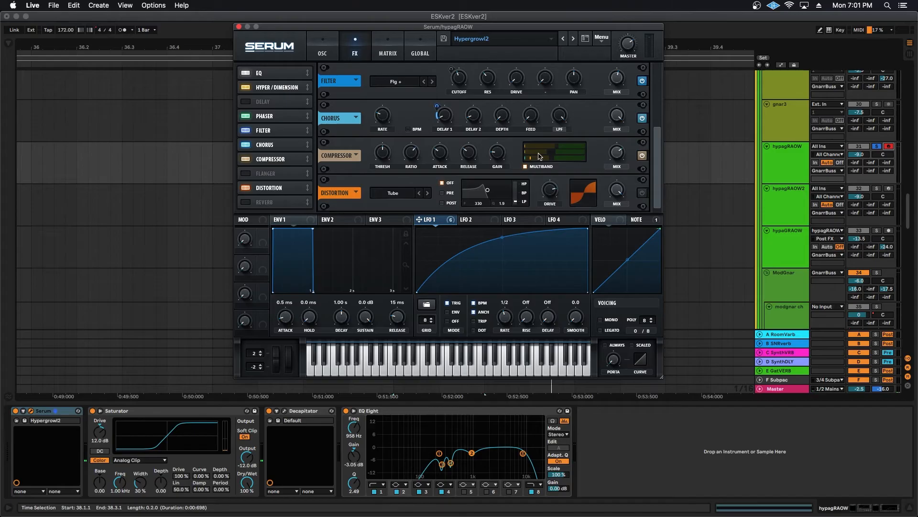
Toggle Serum's Distortion effect, return to the oscillator page and close the synth's window.
click(641, 193)
click(329, 52)
click(240, 27)
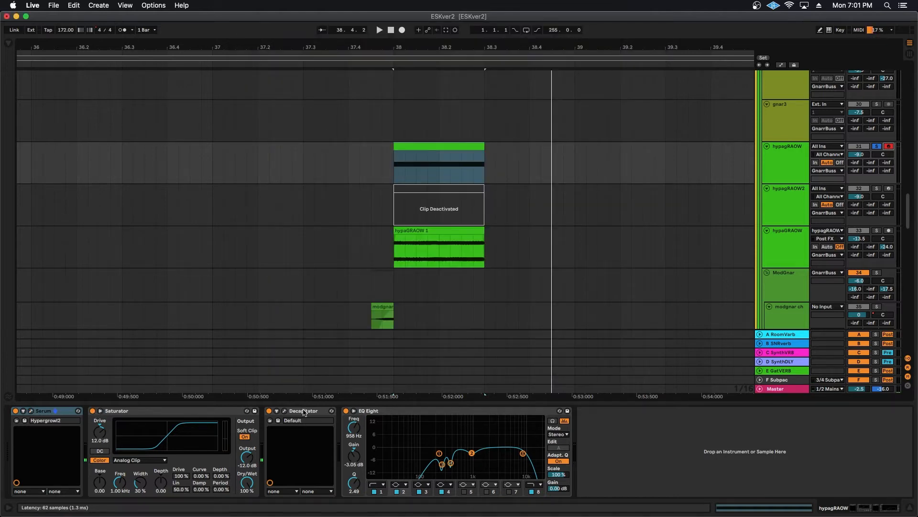
Check the Decapitator on hypagRAOW, and compare the sound with Saturator and Decapitator bypassed and re-enabled.
click(283, 412)
click(283, 411)
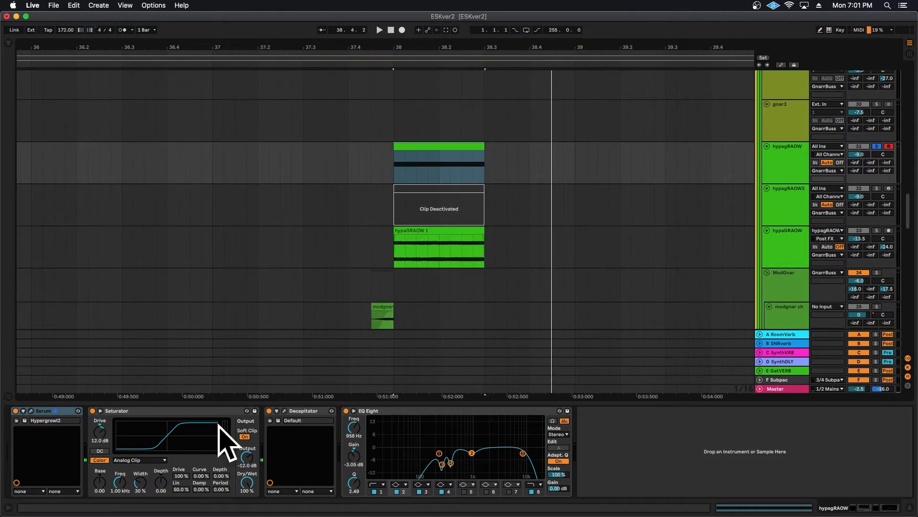
click(93, 411)
click(269, 410)
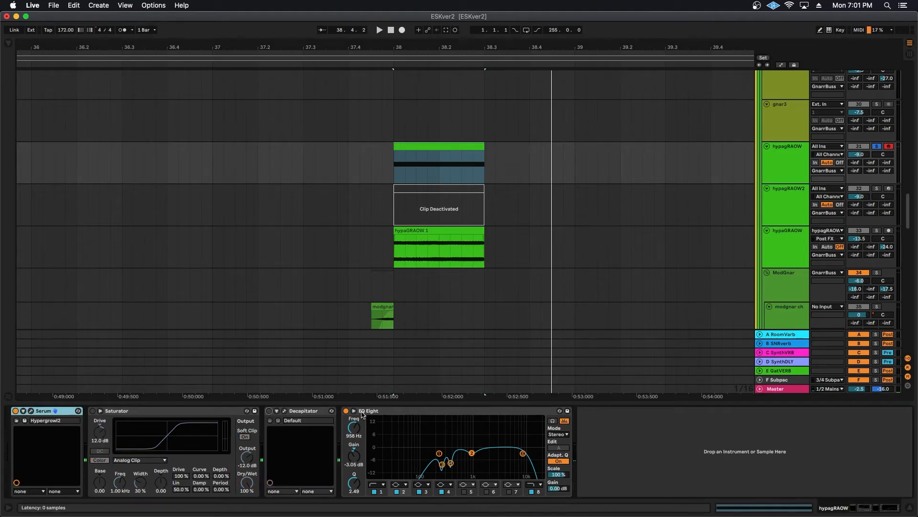
click(92, 410)
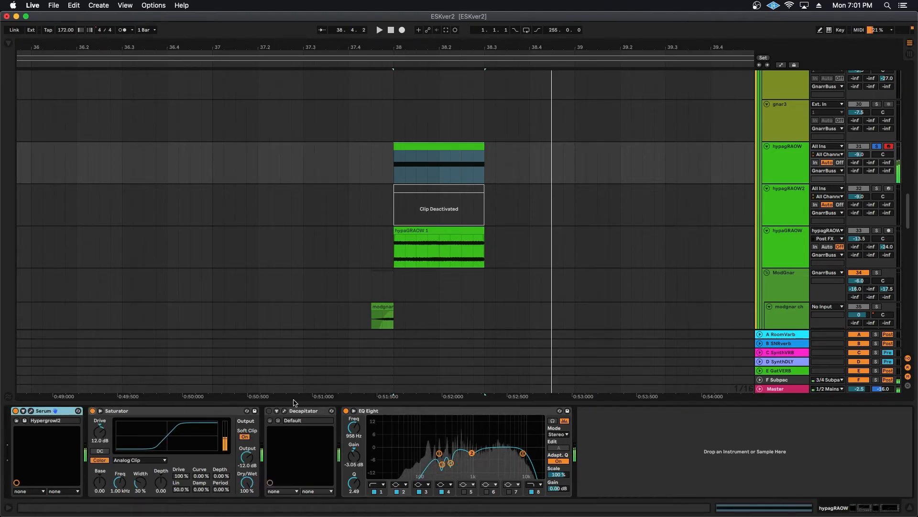
click(269, 411)
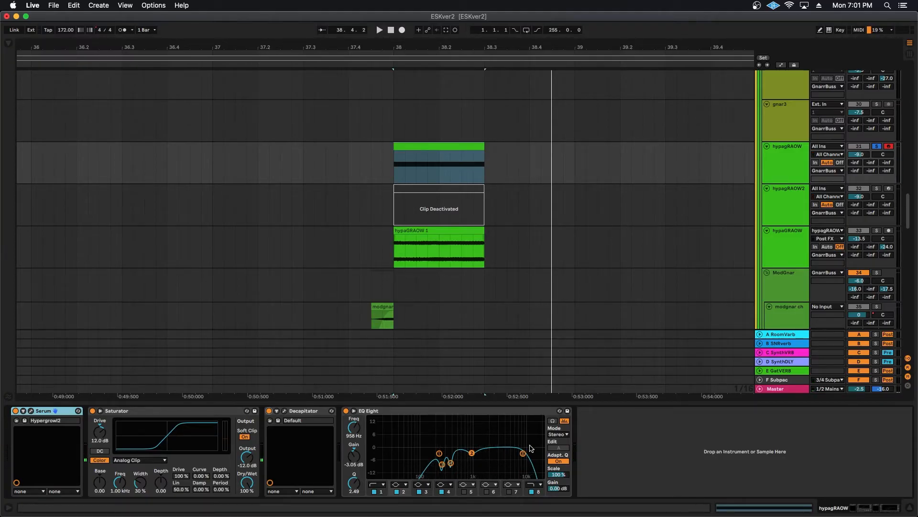
Unsolo the hypagRAOW track and turn off its EQ Eight, Decapitator, Saturator and Serum.
click(877, 146)
click(346, 410)
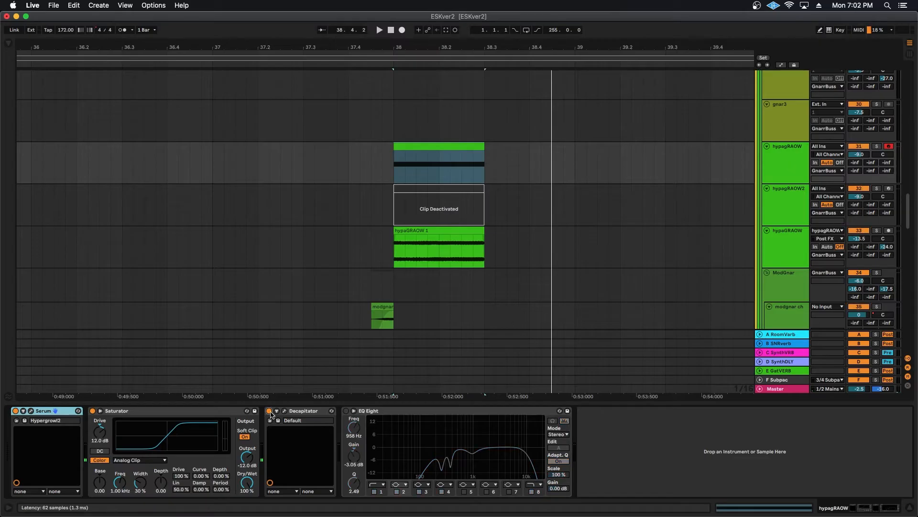
click(269, 410)
click(92, 410)
click(15, 410)
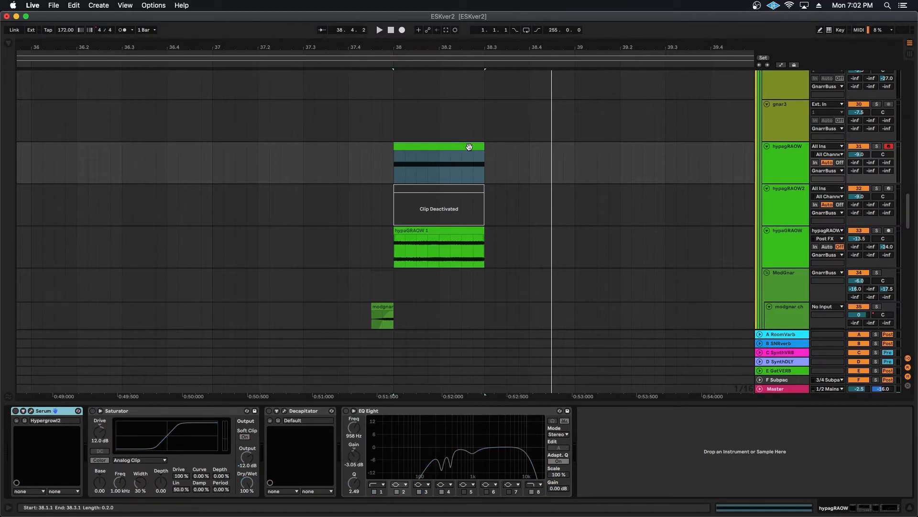
Deactivate the hypagRAOW clip at bar 38, then solo hypagRAOW2 and reactivate its clip there.
click(449, 146)
key(0)
click(876, 188)
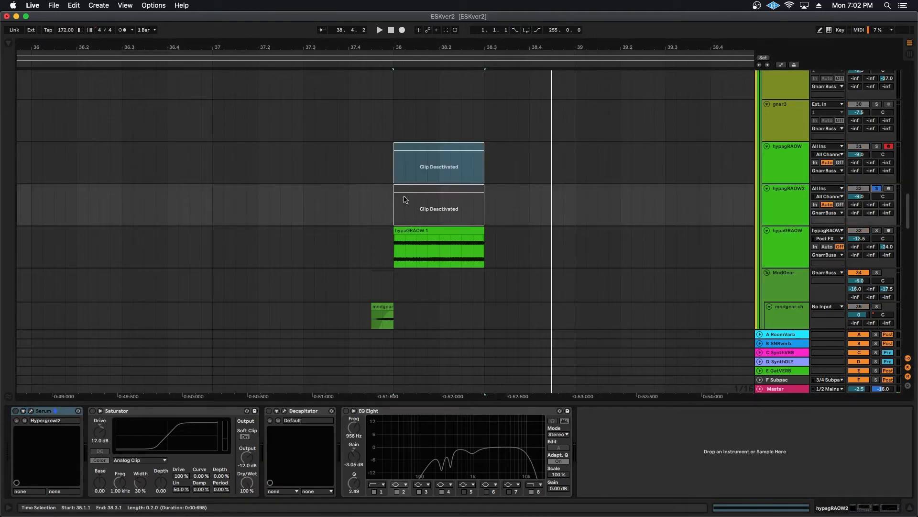
click(404, 199)
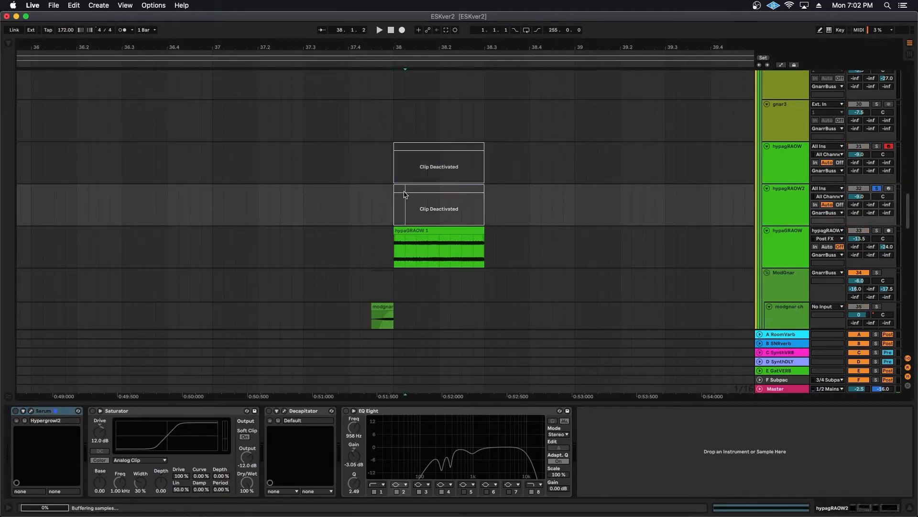
key(0)
Turn on the Decapitator and Saturator in the hypagRAOW2 device chain.
click(348, 412)
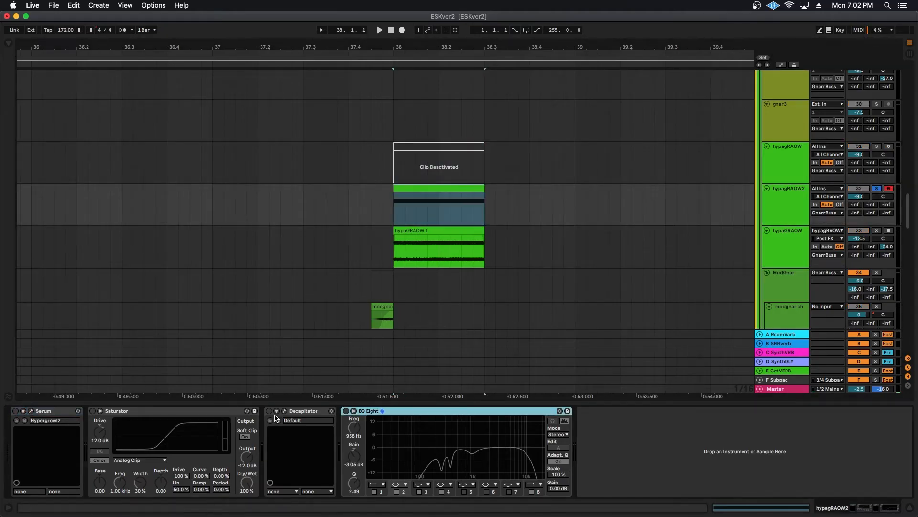
click(270, 412)
click(93, 411)
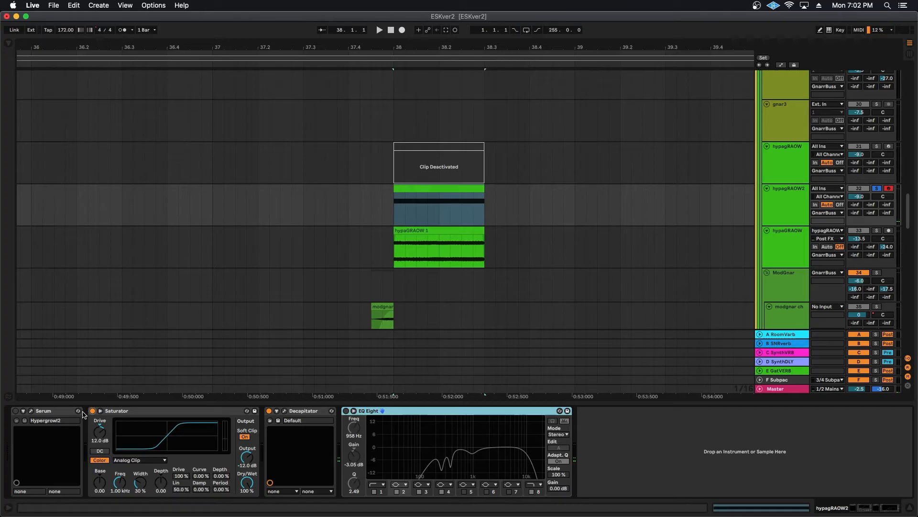
Turn on Serum on hypagRAOW2, try its pitch bend wheel and close the synth's window.
click(31, 411)
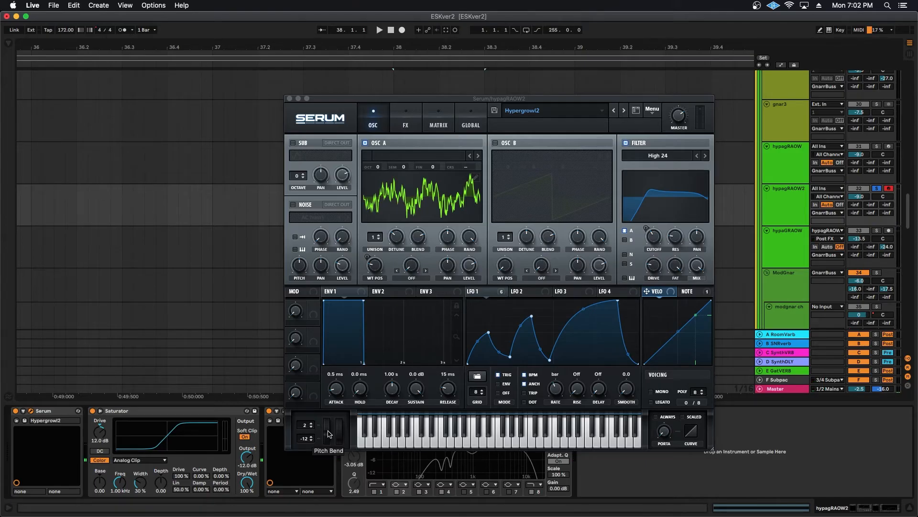
drag(329, 433, 324, 338)
click(289, 98)
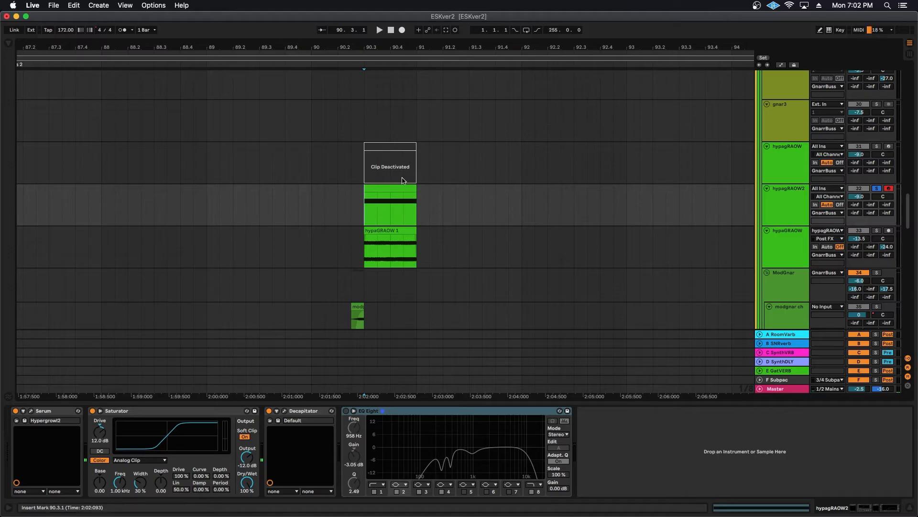
Examine how hypagRAOW2 feeds the hypaGRAOW audio track, including the audio track's input source list.
click(786, 198)
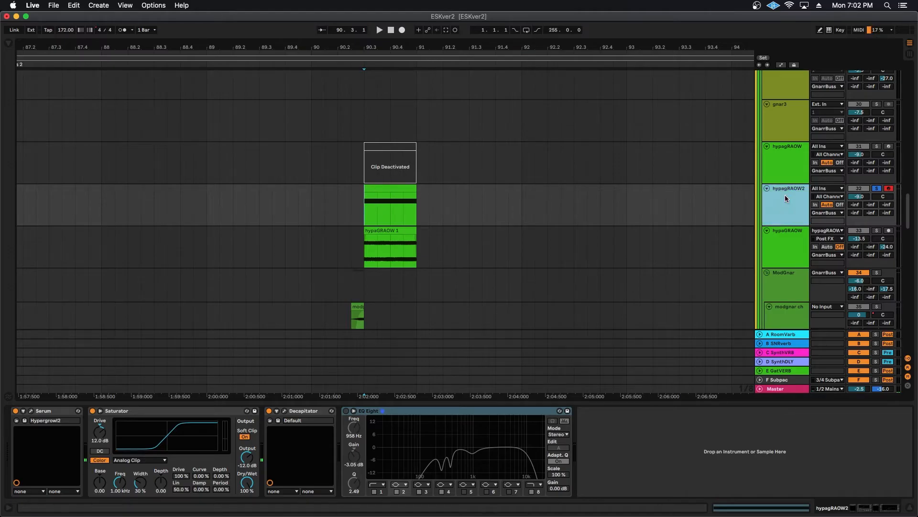
click(794, 240)
click(827, 230)
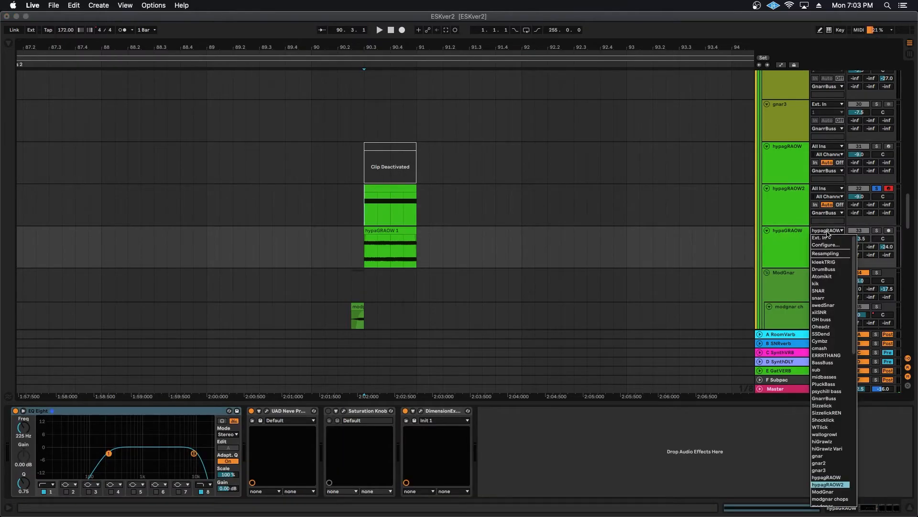
click(807, 228)
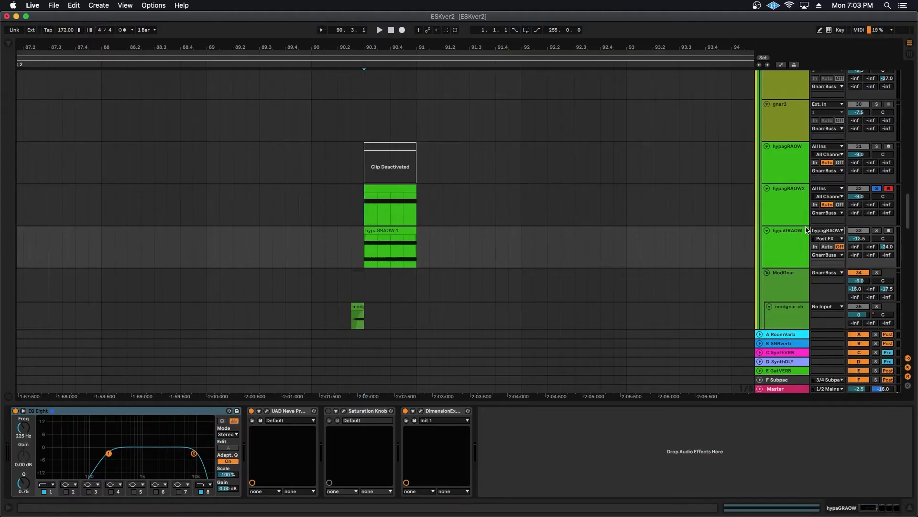
click(788, 205)
click(783, 245)
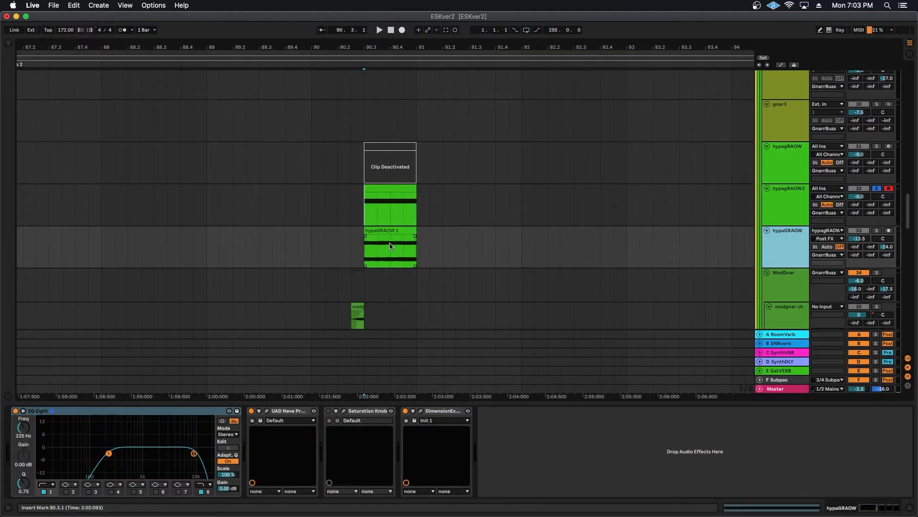
Turn on EQ Eight on hypagRAOW2 and play the growl section at bar 228.
click(371, 189)
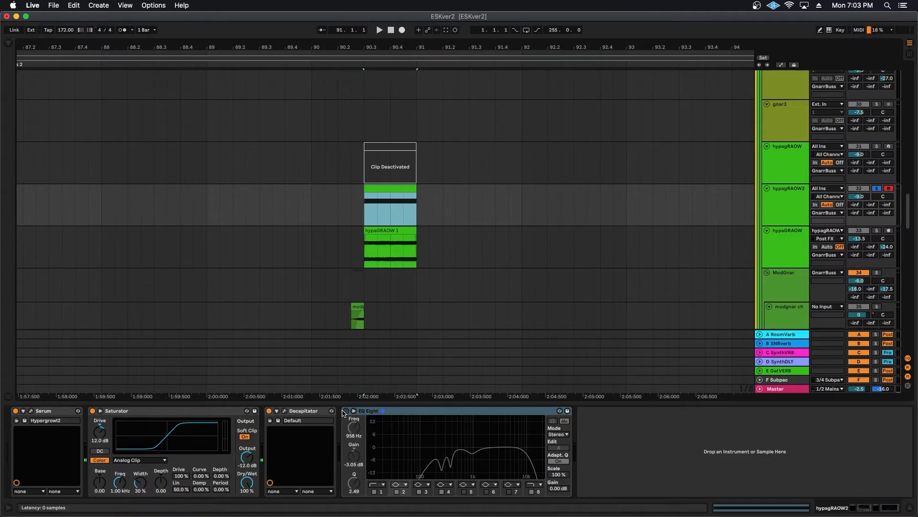
click(343, 411)
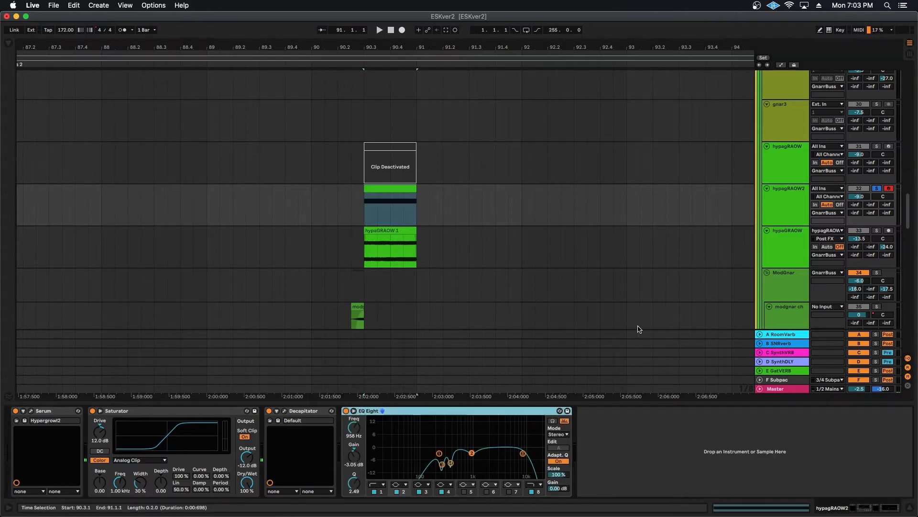
click(365, 209)
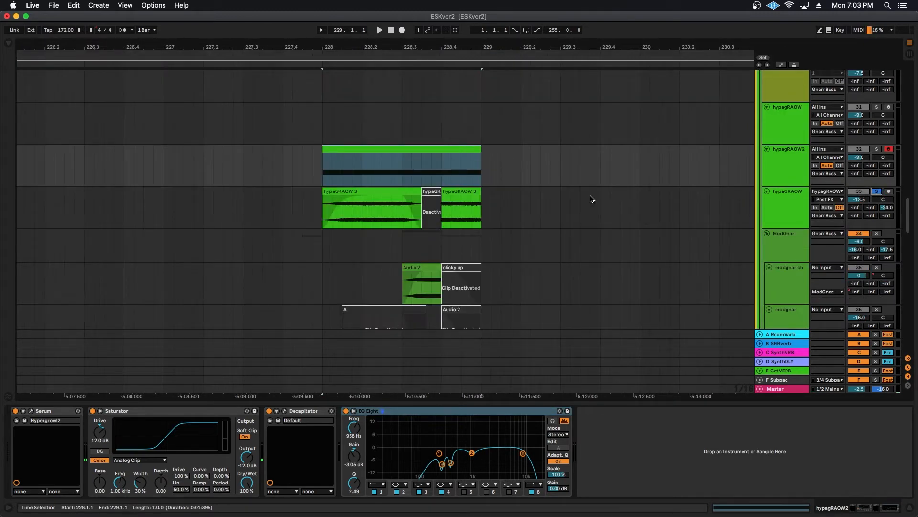
key(space)
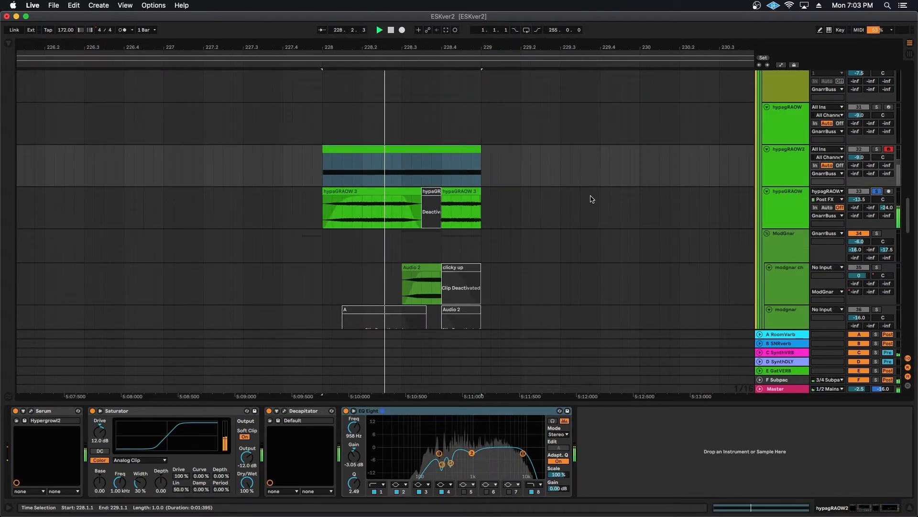
Show the Pitch Bend envelope of the hypagRAOW2 clip at bar 228, play it and return to the device chain.
click(877, 267)
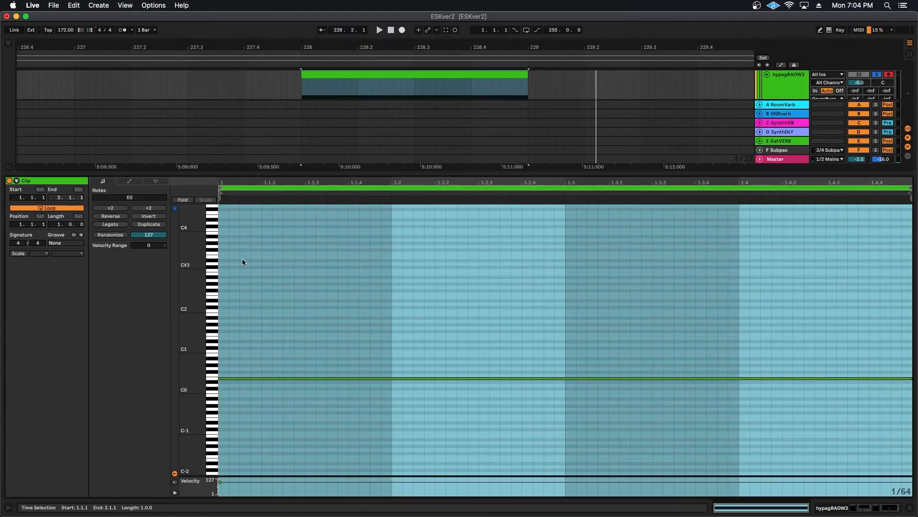
click(129, 181)
drag(454, 183, 454, 185)
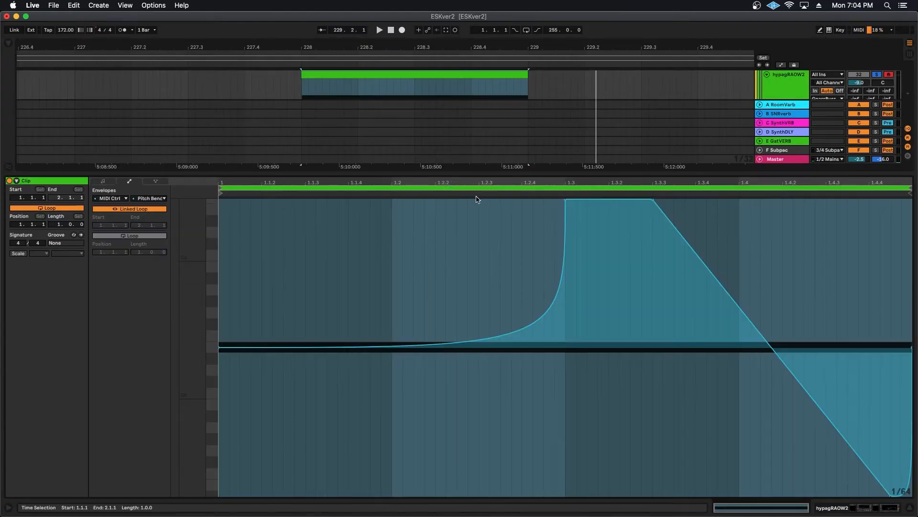
key(space)
key(space)
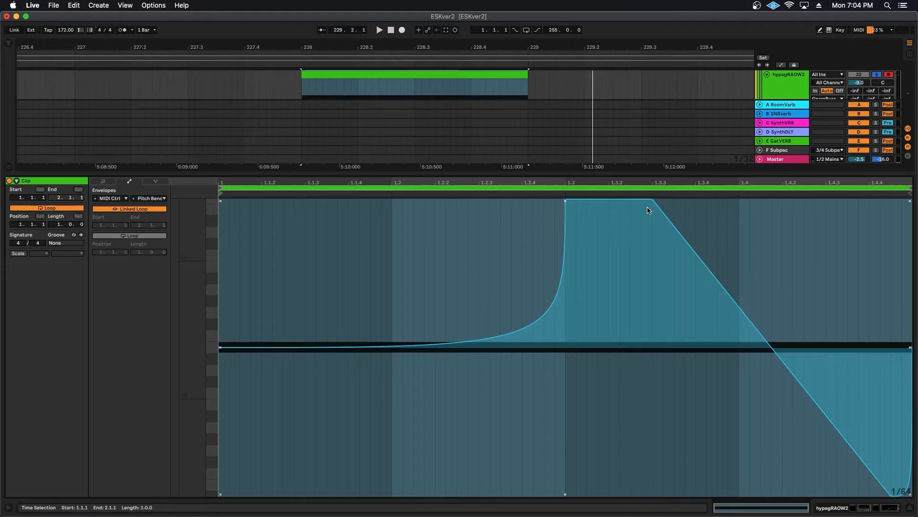
key(shift+Tab)
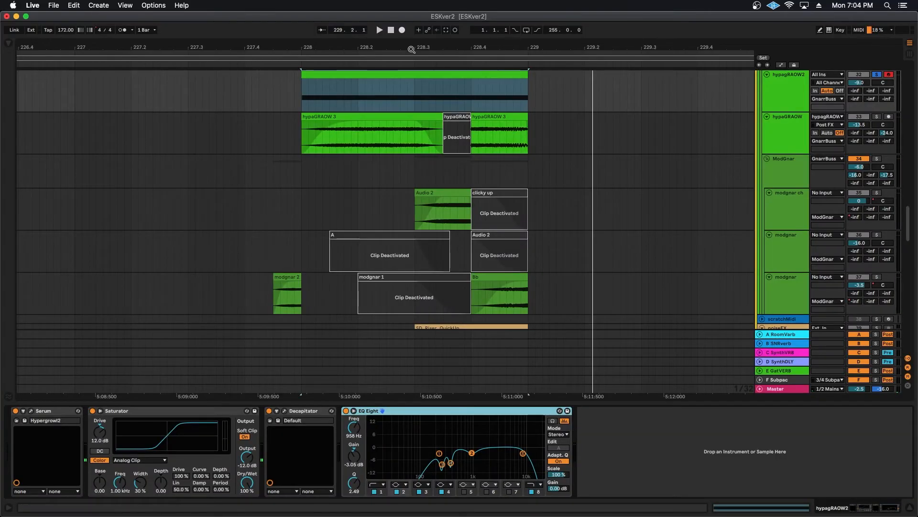
Deactivate the hypagRAOW2 clip at bar 228, with the track's devices off, and unsolo the track.
key(0)
drag(410, 49, 424, 20)
scroll(520, 96, right, 6)
key(super+z)
key(super+z)
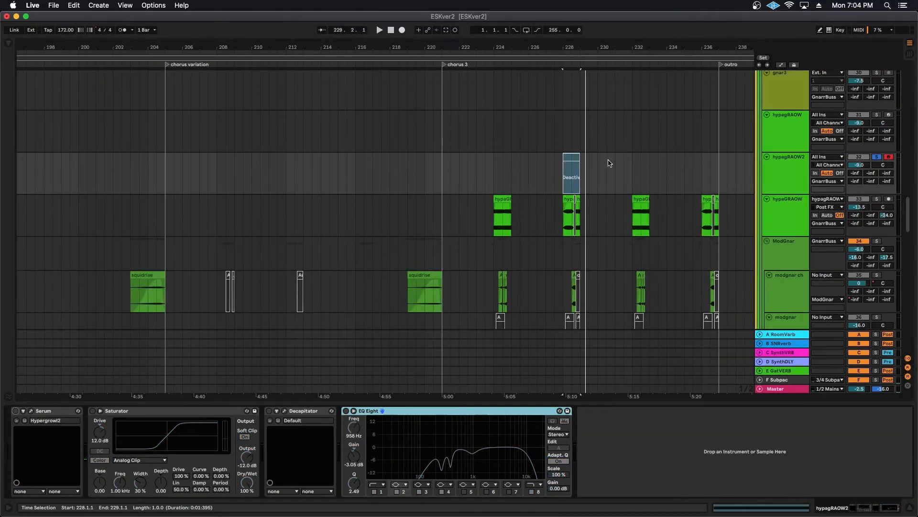
click(878, 158)
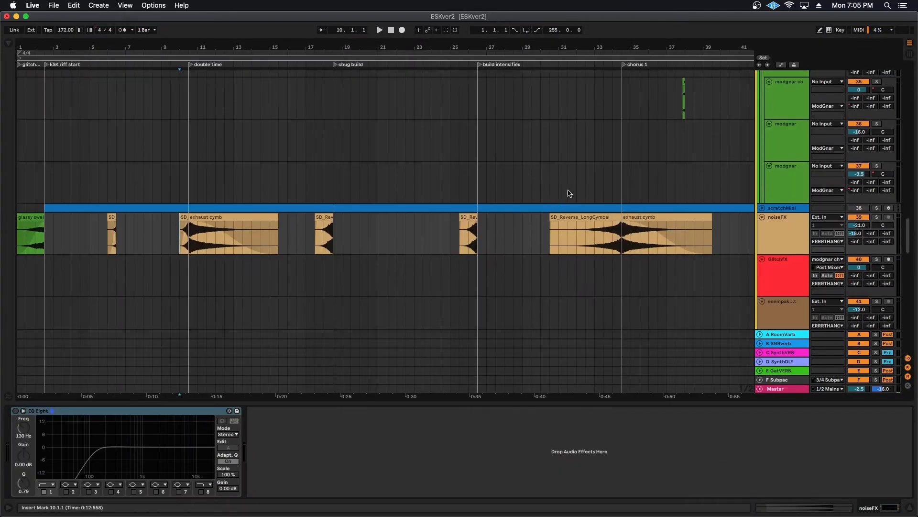
Solo the noiseFX track and play its reverse and exhaust cymbals from bar 10.
scroll(586, 216, up, 5)
scroll(621, 156, down, 5)
scroll(623, 165, up, 5)
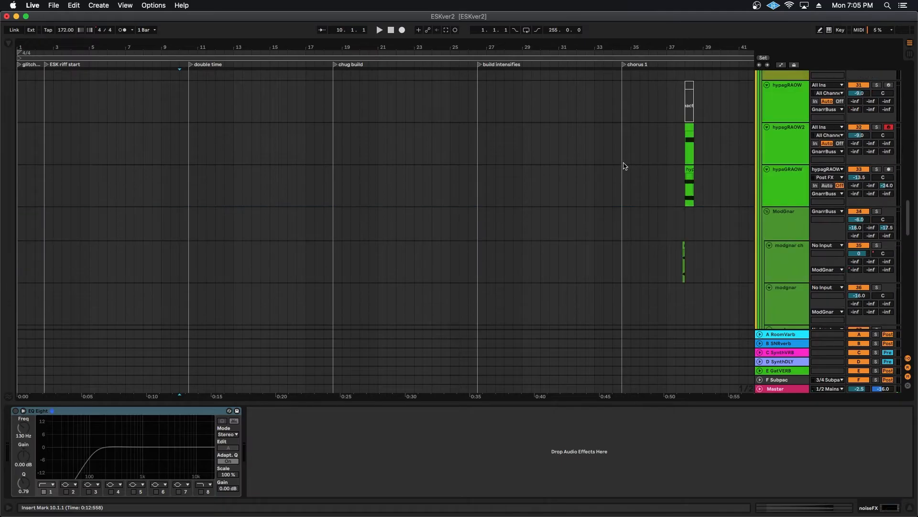
scroll(624, 166, down, 5)
scroll(635, 250, up, 5)
scroll(643, 213, down, 5)
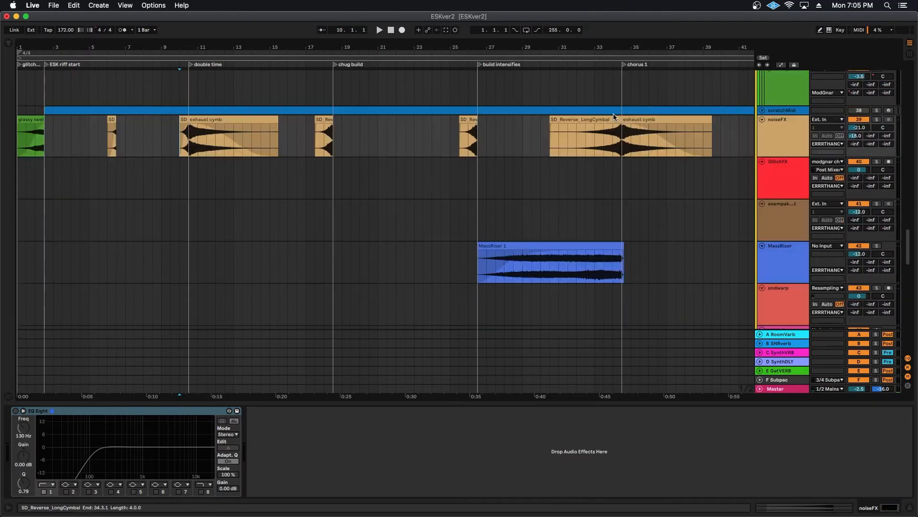
scroll(467, 160, up, 3)
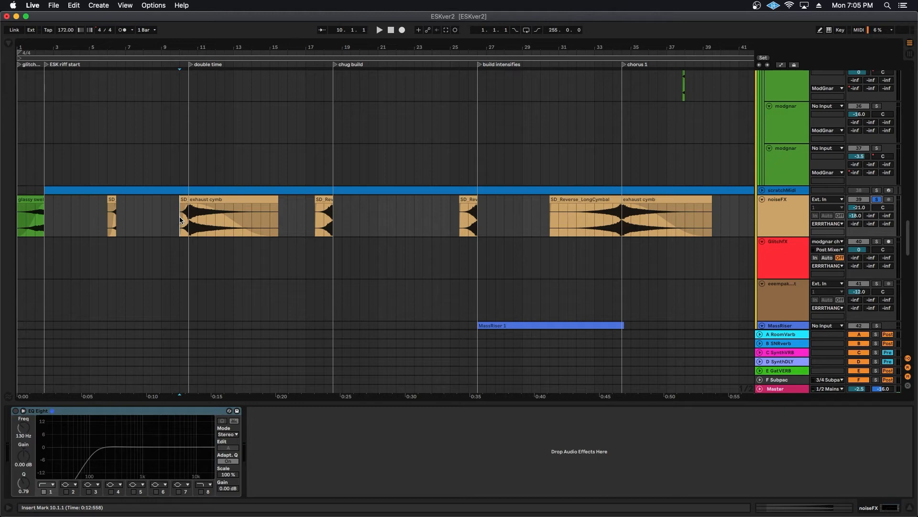
key(space)
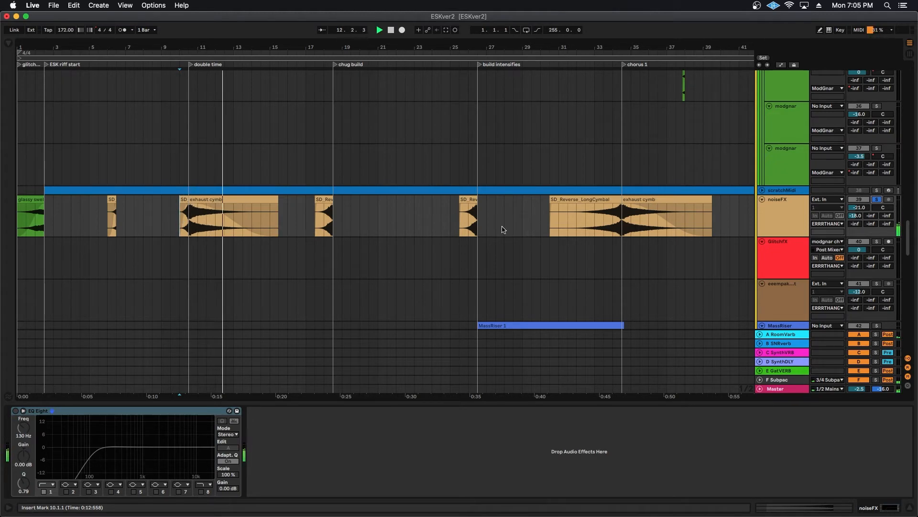
Solo the eeempakt track and play its impact clip from the time sig flip at bar 51.
scroll(480, 223, right, 5)
scroll(489, 185, down, 6)
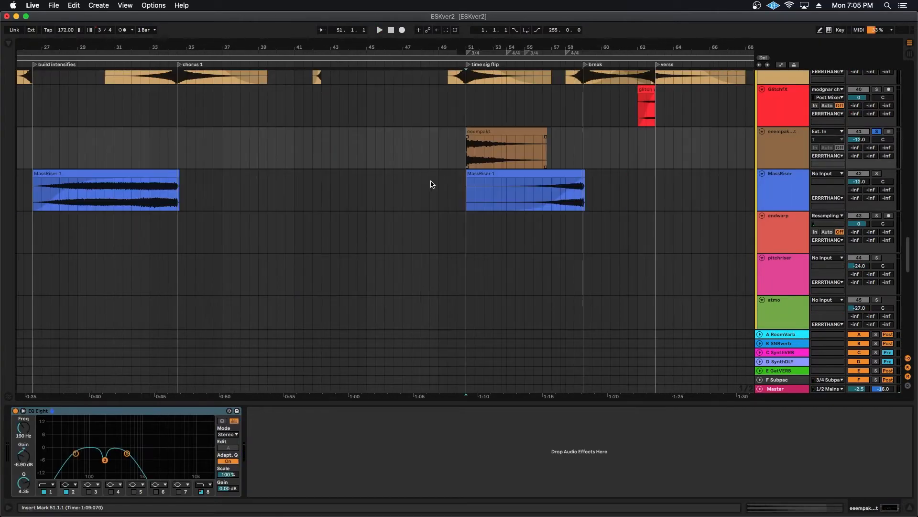
key(space)
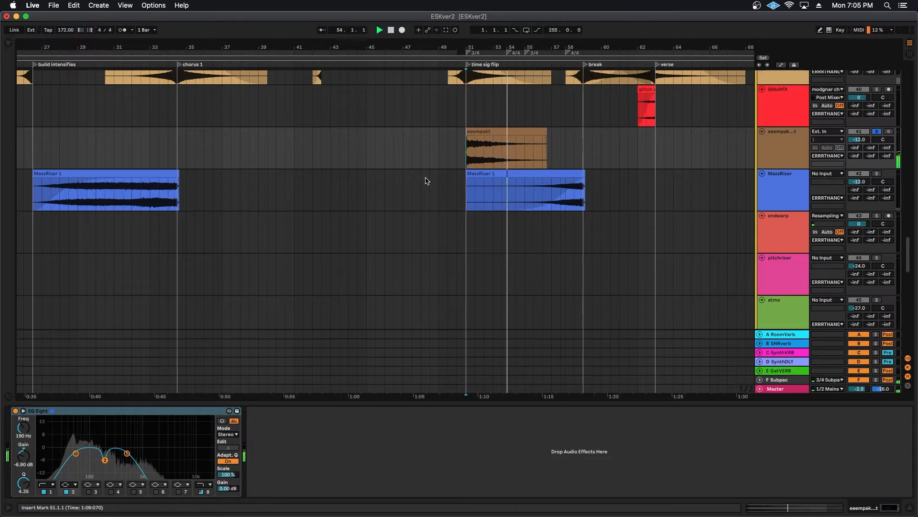
Solo the MassRiser track and play its riser clips before chorus 1 and the break.
scroll(454, 186, right, 5)
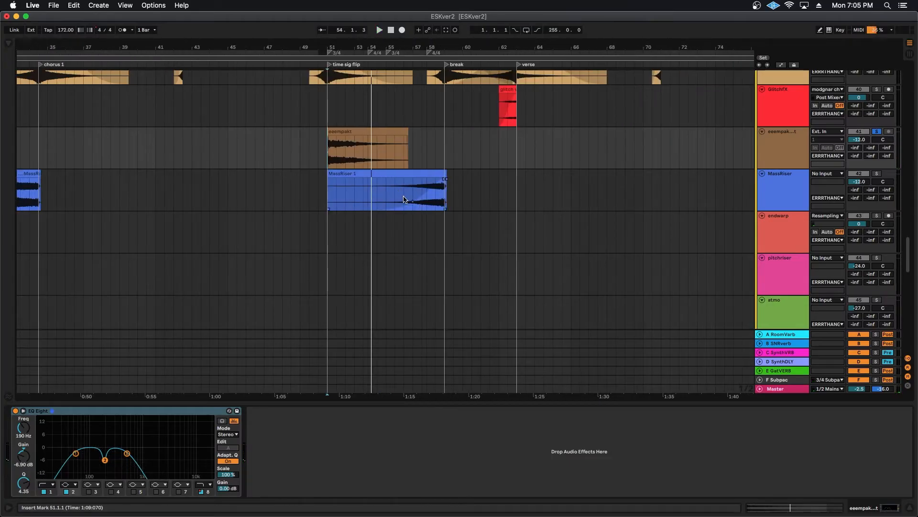
click(403, 199)
scroll(128, 188, left, 8)
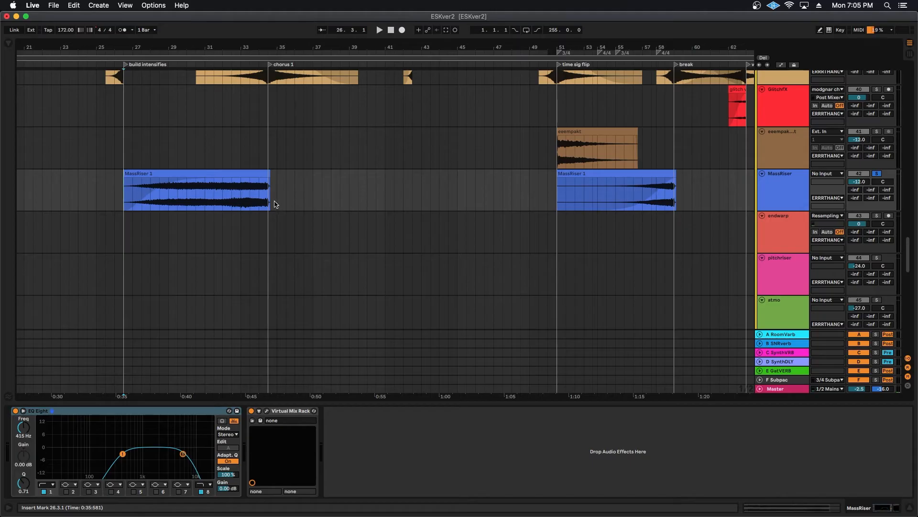
key(space)
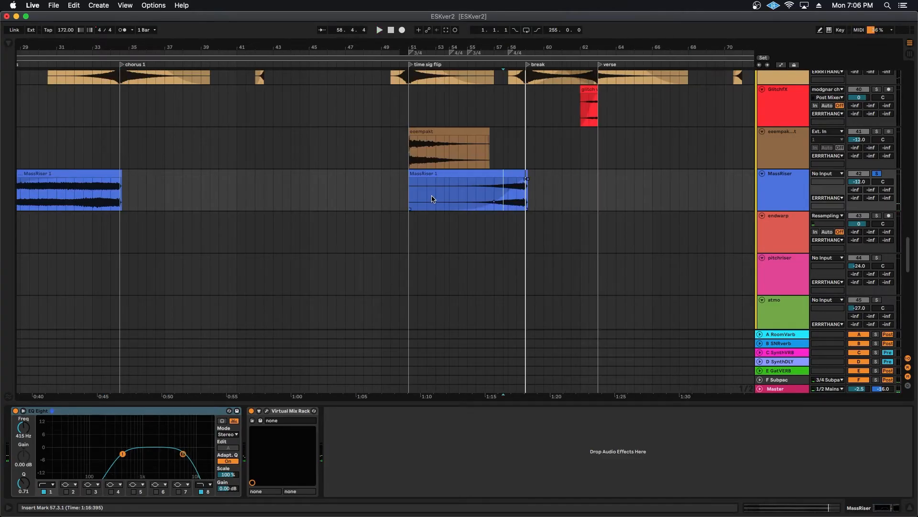
Solo the GlitchFX track and play its glitch clip at bar 62, just before the verse.
scroll(519, 263, right, 6)
scroll(335, 187, left, 2)
scroll(359, 189, up, 2)
click(362, 167)
key(s)
key(space)
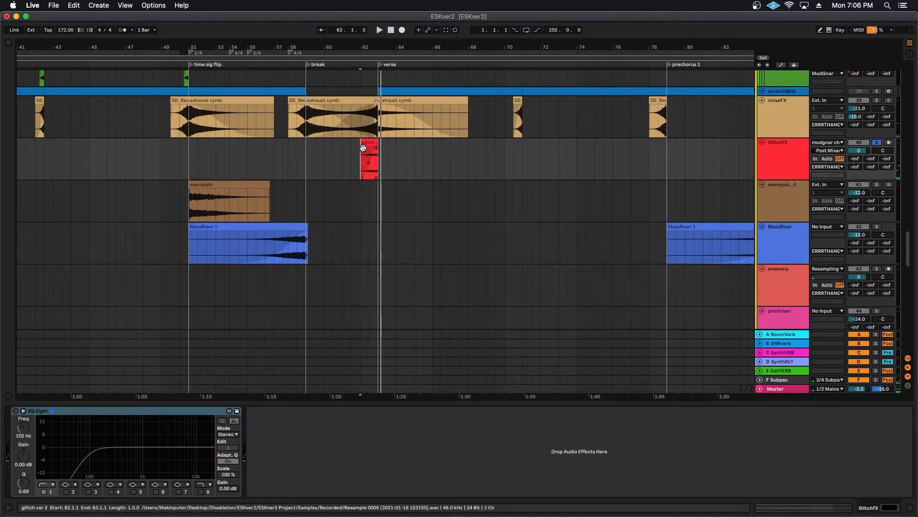
Audition the GlitchFX clip before the chilledown section, playing from bar 139 with the full mix unsoloed.
scroll(378, 186, up, 3)
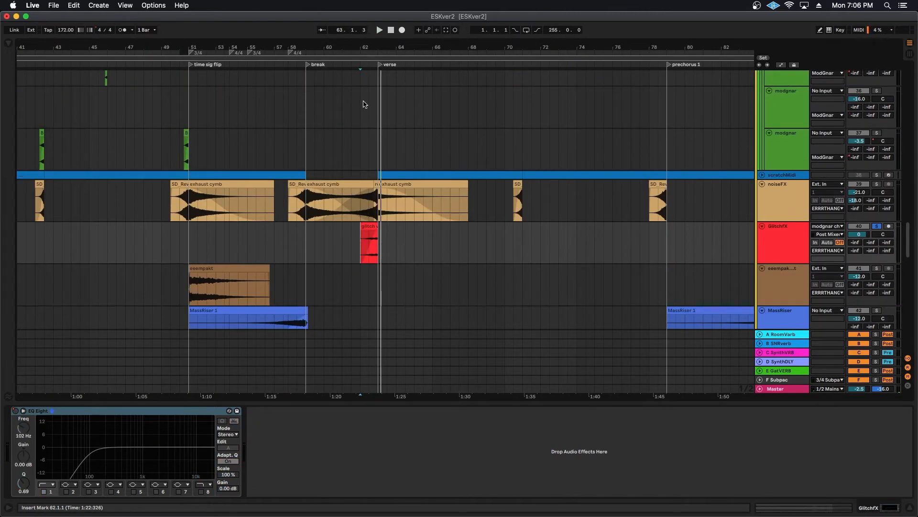
scroll(344, 184, up, 5)
scroll(349, 198, down, 7)
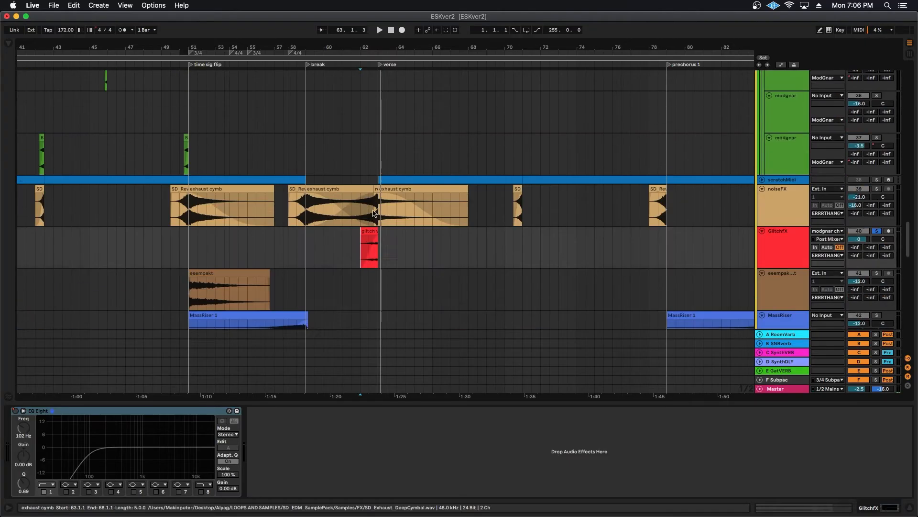
scroll(388, 261, up, 3)
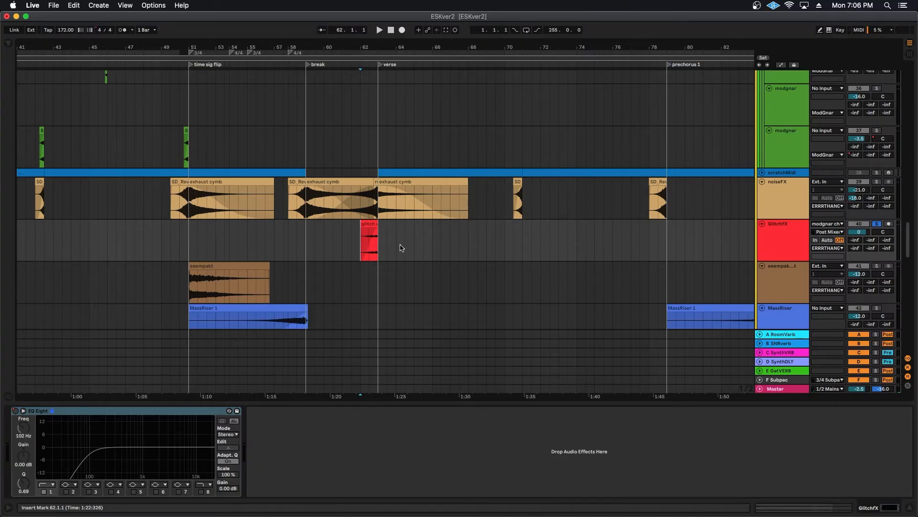
scroll(402, 247, down, 3)
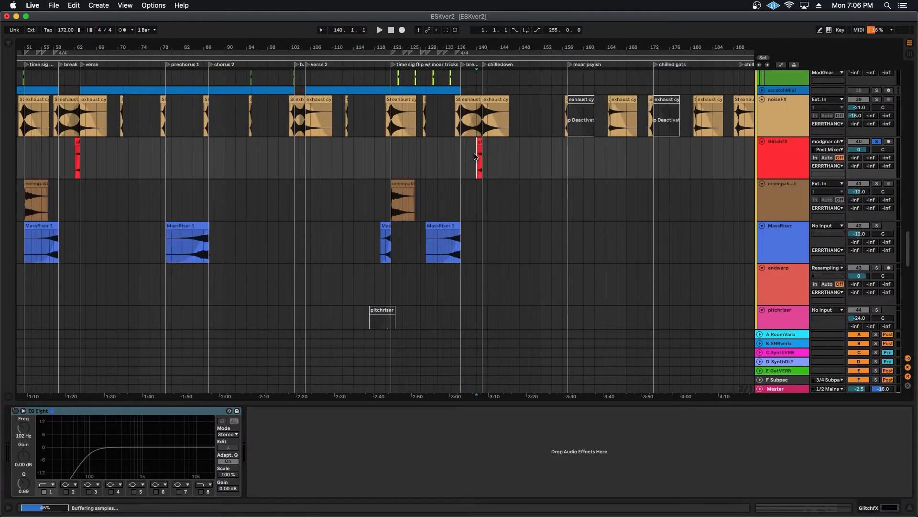
scroll(474, 167, down, 3)
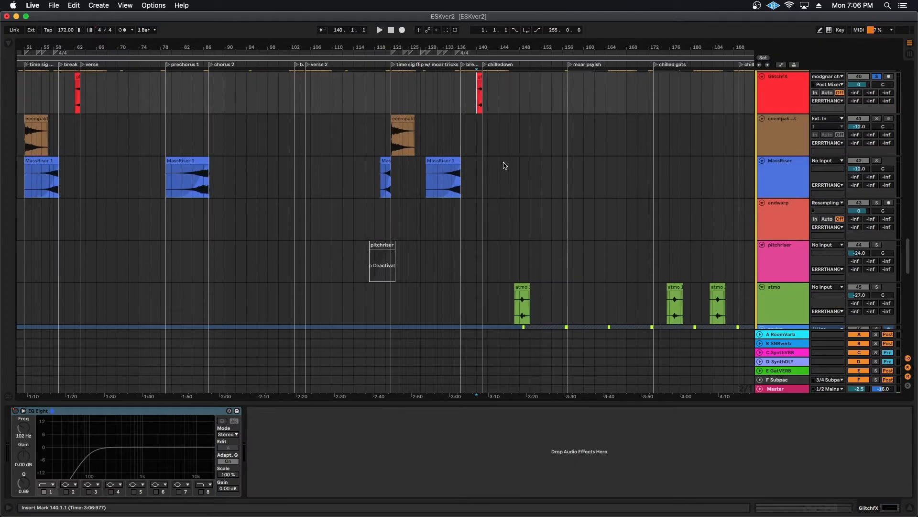
scroll(492, 188, up, 2)
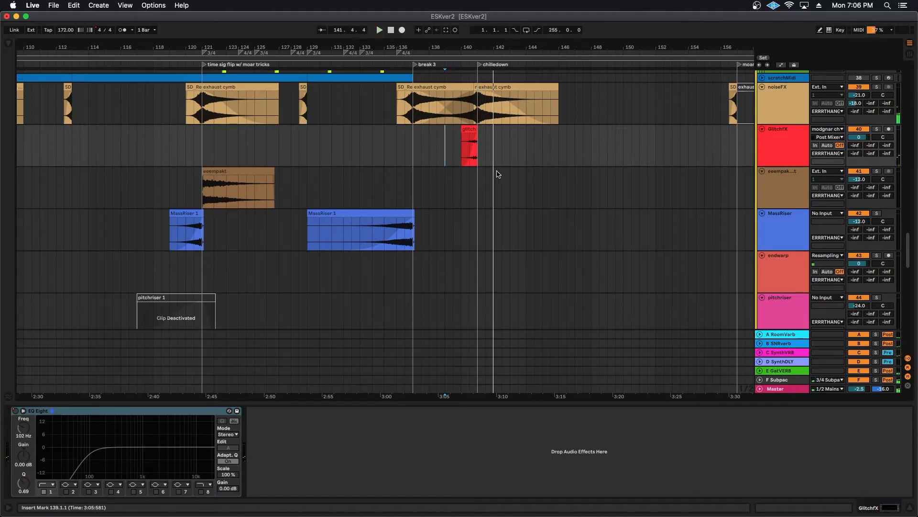
Solo the pitchriser track and play its clip leading into chorus 3 from bar 218.
scroll(468, 168, right, 5)
scroll(488, 166, down, 10)
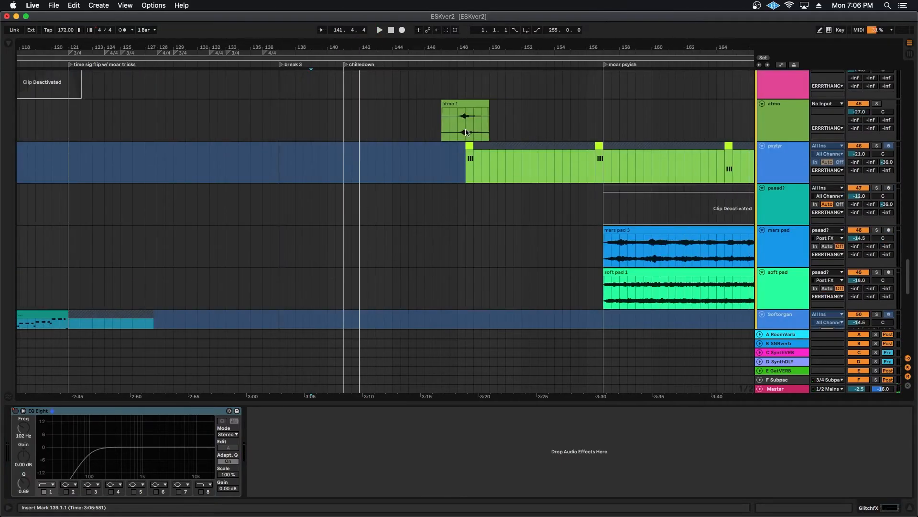
click(443, 126)
scroll(465, 144, up, 4)
scroll(471, 149, right, 8)
scroll(497, 168, down, 8)
scroll(526, 158, right, 7)
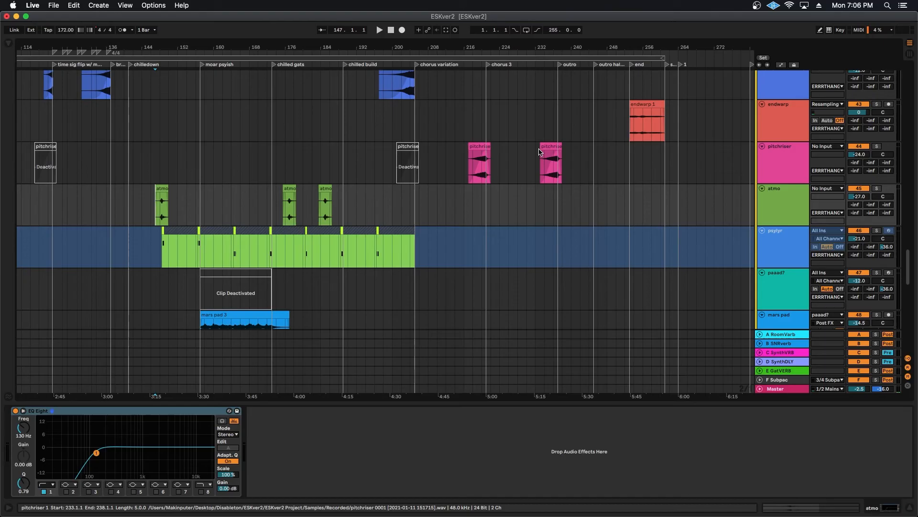
click(475, 157)
key(space)
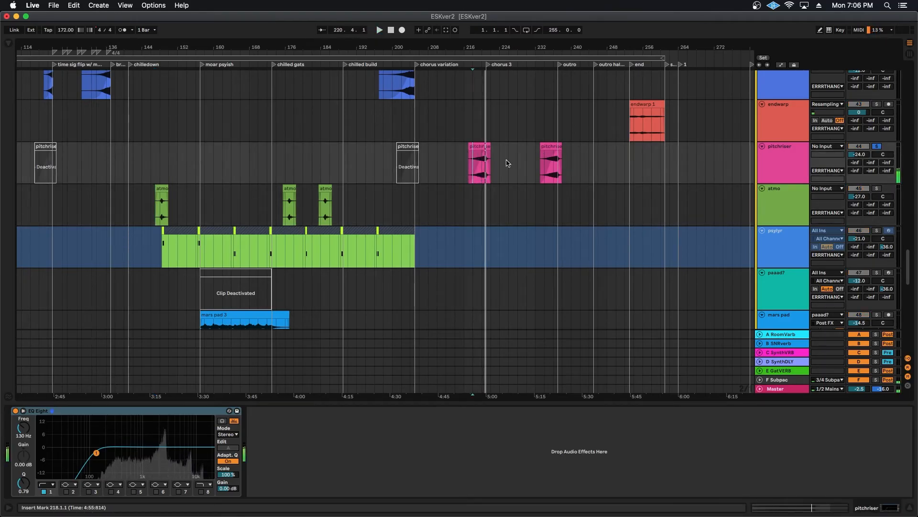
Play the atmo clip from bar 176 in solo and again with the full mix.
scroll(480, 205, left, 3)
scroll(481, 205, left, 3)
drag(421, 46, 497, 191)
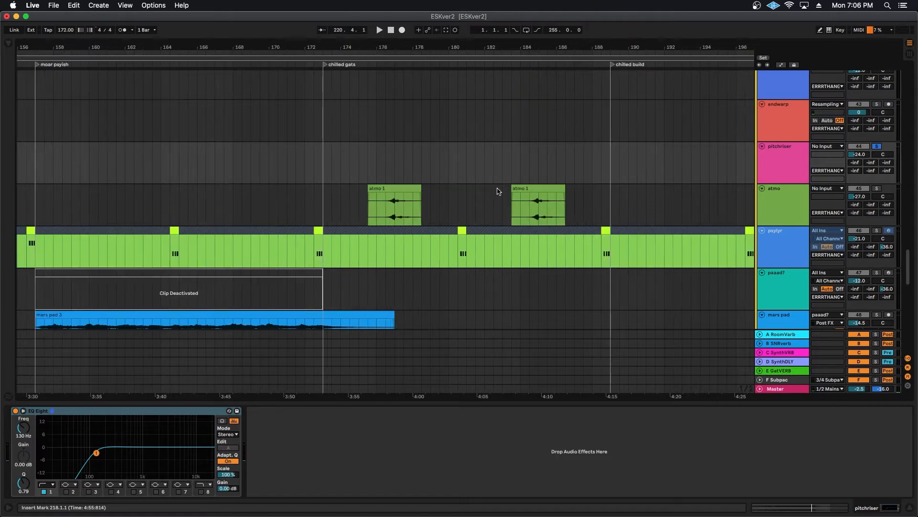
click(377, 201)
key(space)
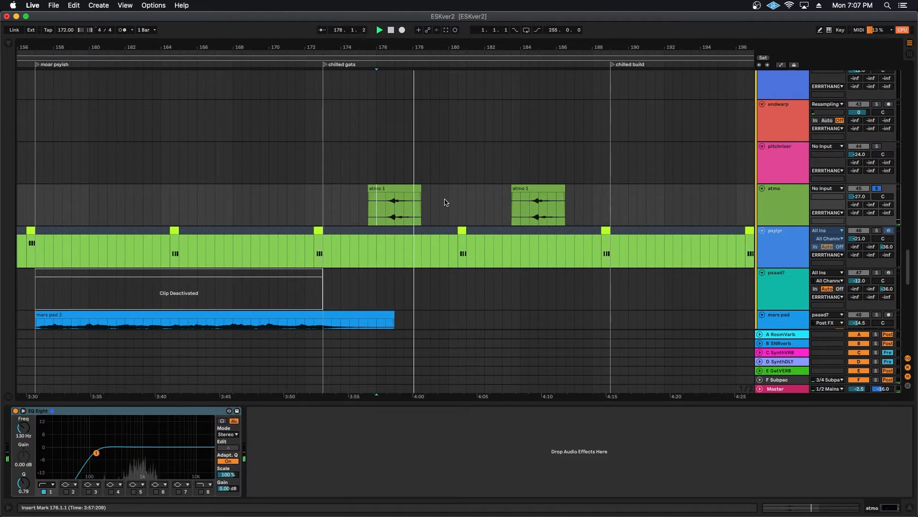
key(space)
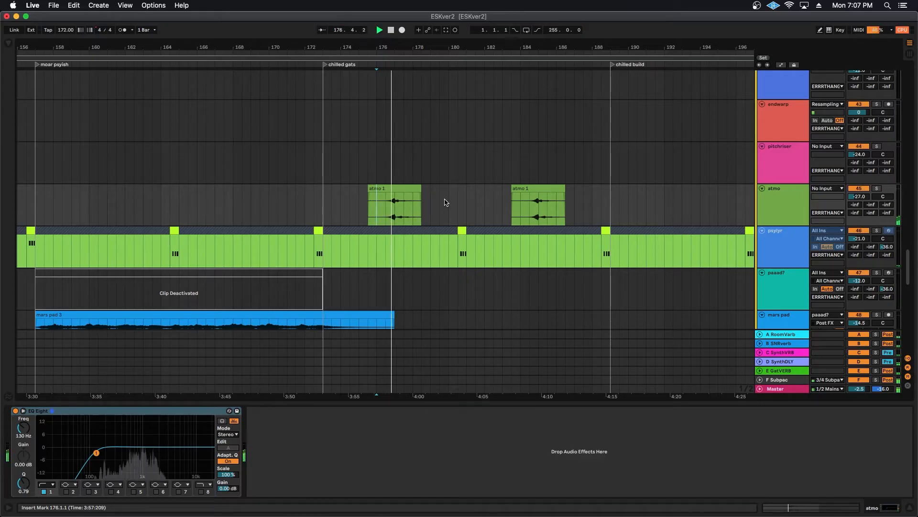
key(space)
Show the psylyr track's devices and solo the track, with the playback position at the clip start in bar 148.
scroll(412, 172, left, 10)
scroll(416, 151, down, 5)
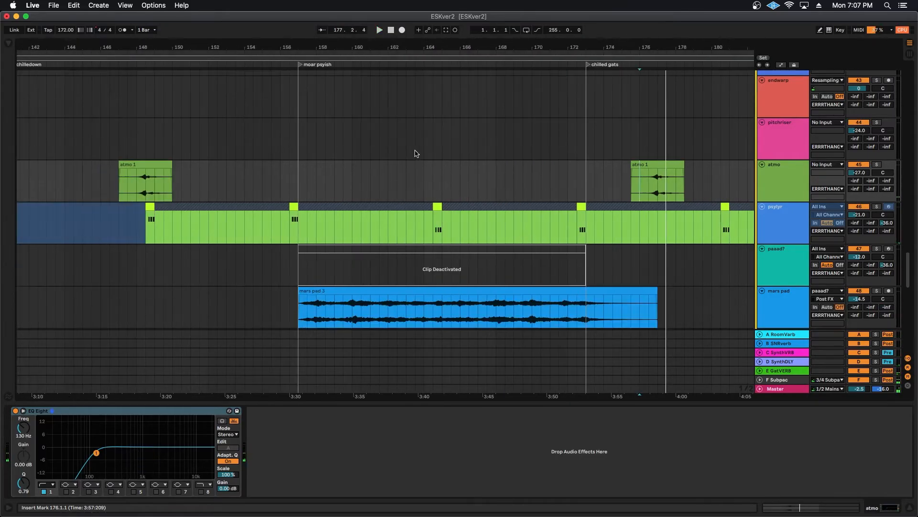
scroll(409, 139, down, 2)
scroll(311, 171, up, 5)
scroll(310, 171, left, 5)
click(780, 195)
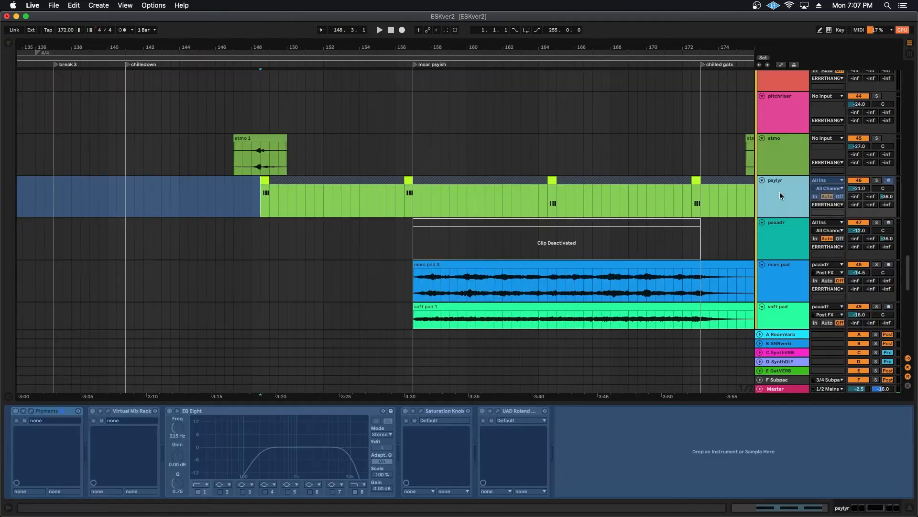
click(876, 181)
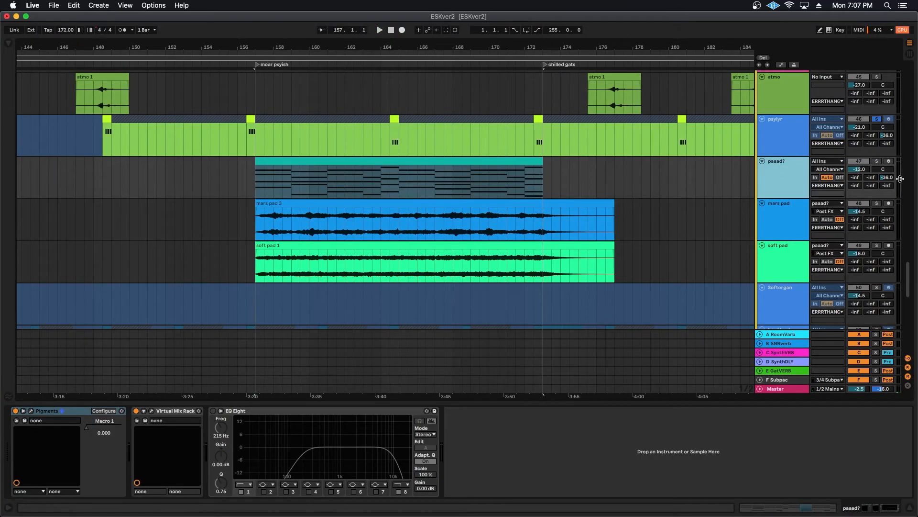
Arm the paaad? track and play its MIDI clip from bar 157 in solo with EQ Eight switched on.
click(888, 162)
key(space)
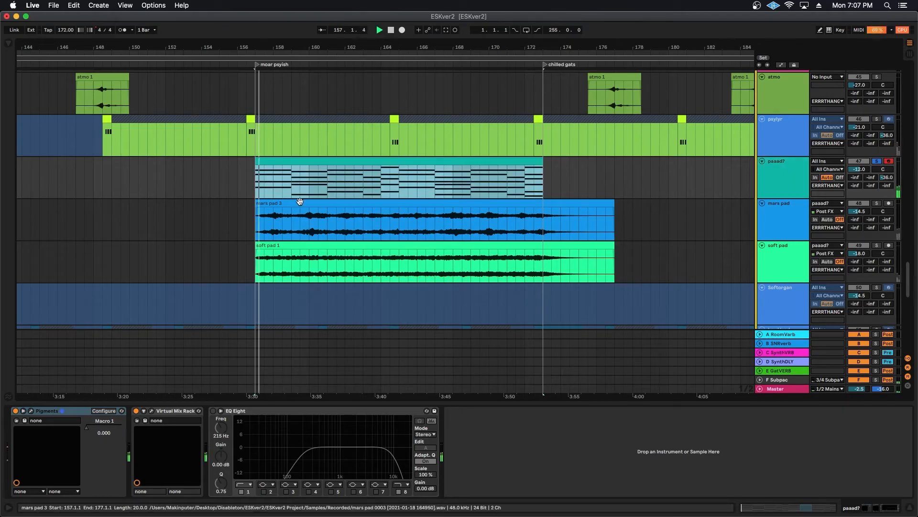
click(213, 410)
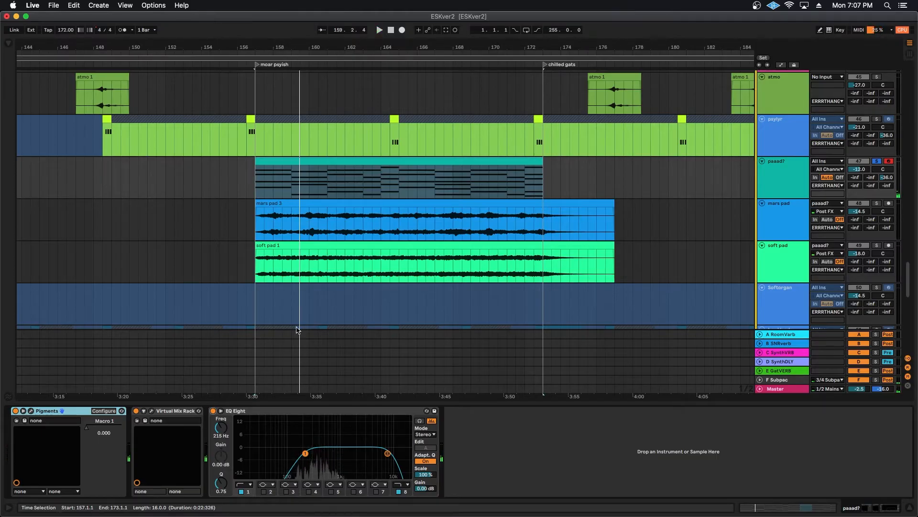
Deactivate the paaad? MIDI clip at bar 157, with the track's devices off, and unsolo the track.
click(313, 160)
key(0)
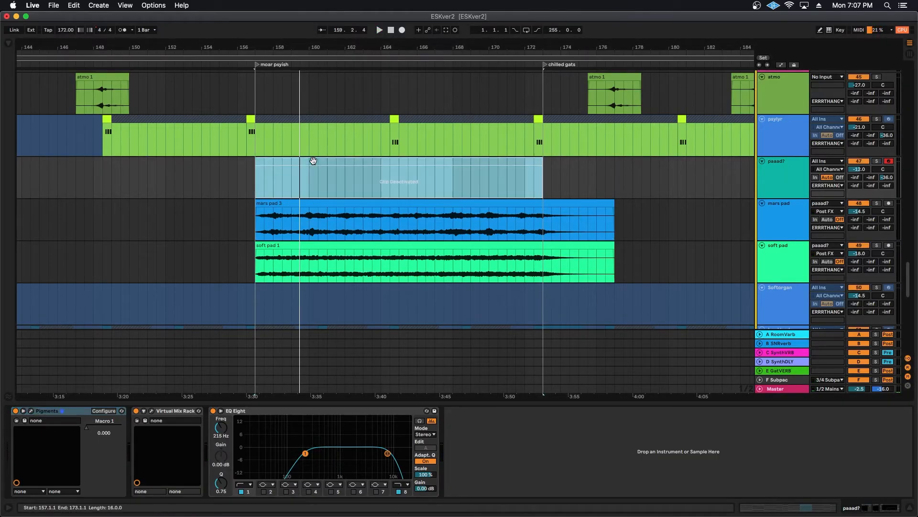
click(256, 219)
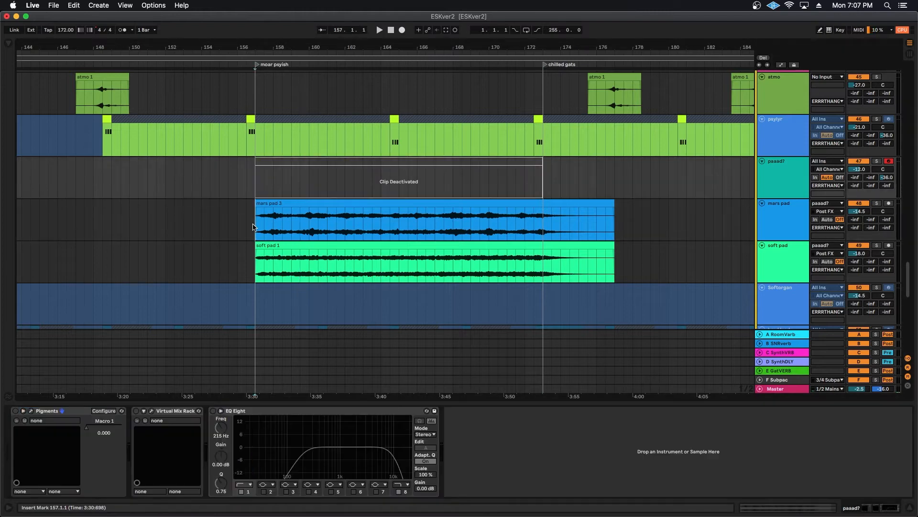
Solo the mars pad track and play its resampled audio clip from bar 157.
click(859, 205)
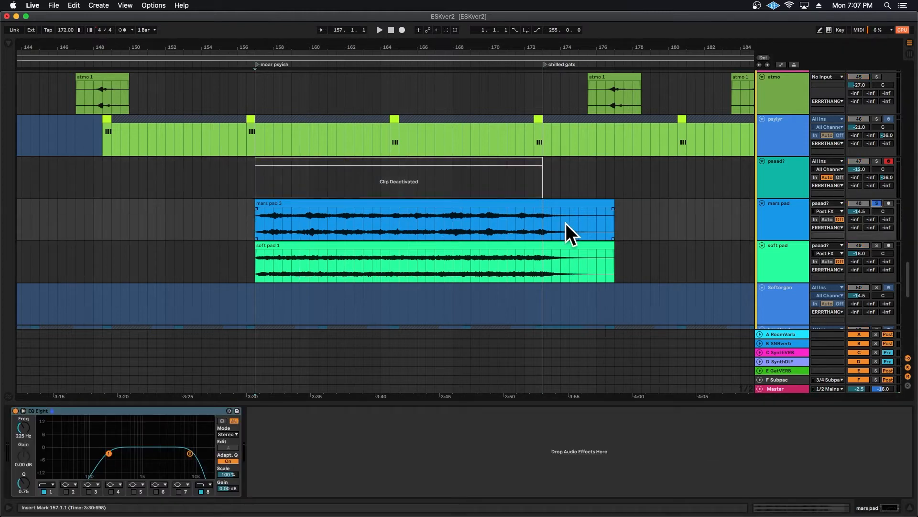
key(space)
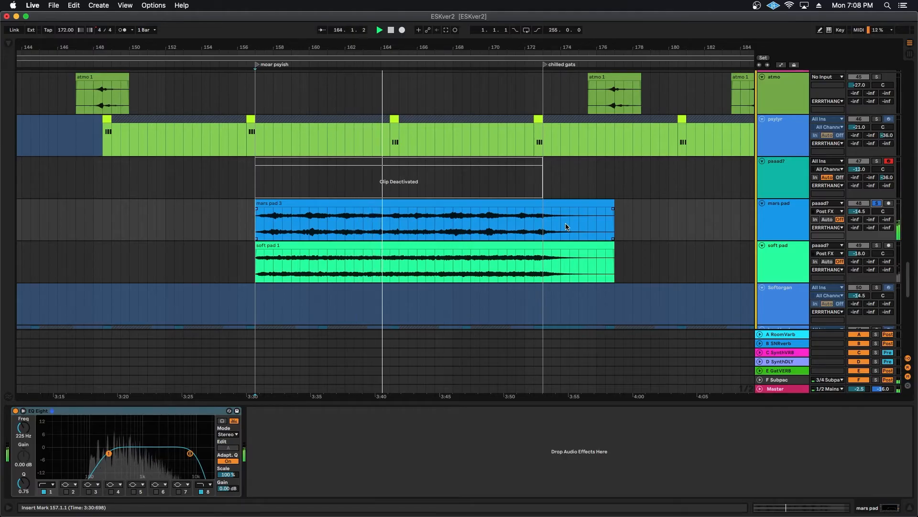
Solo the soft pad track and play its clip from bar 157 with Gatekeeper and EQ Eight bypassed.
click(778, 260)
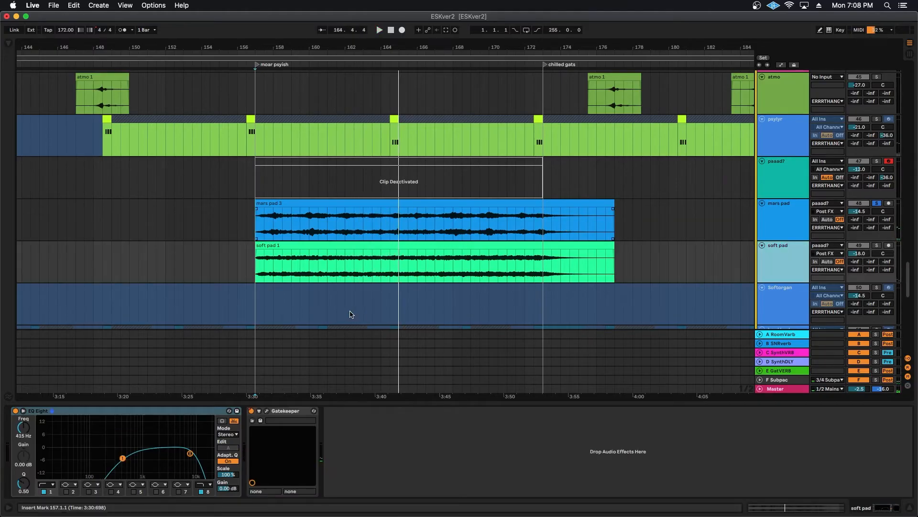
key(space)
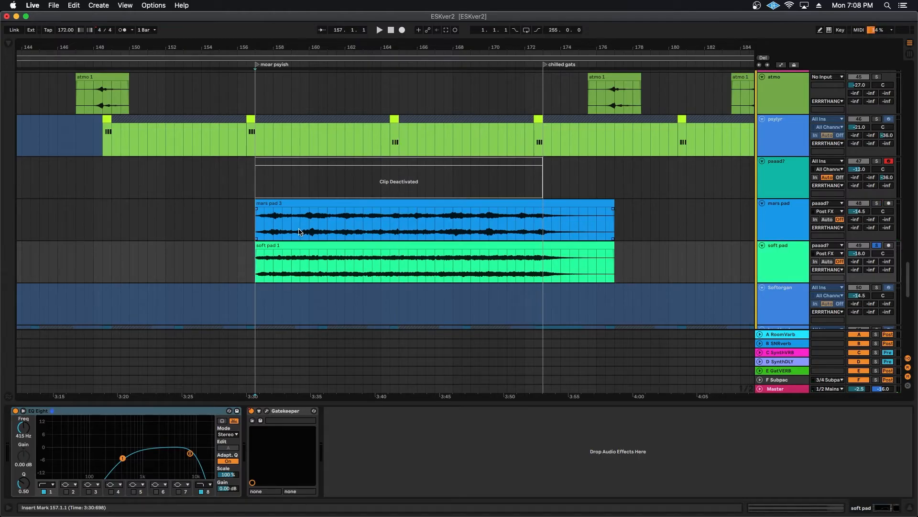
click(251, 411)
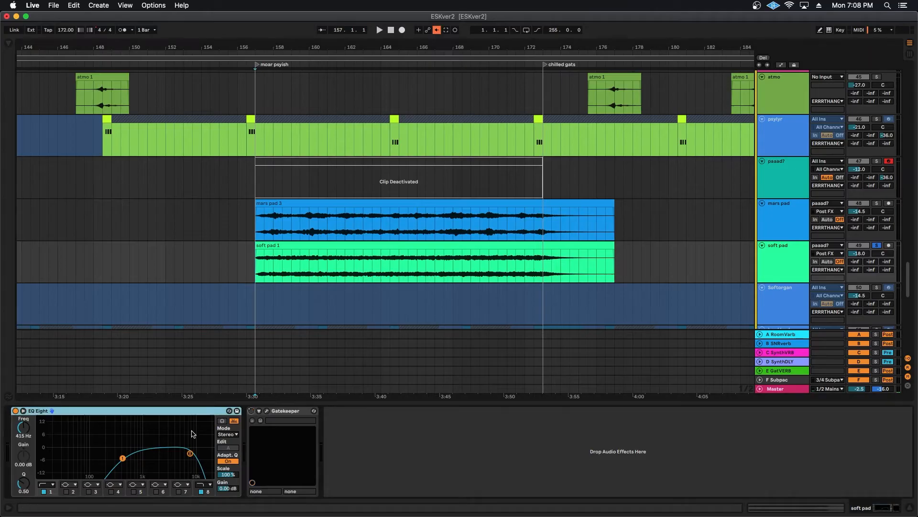
click(14, 411)
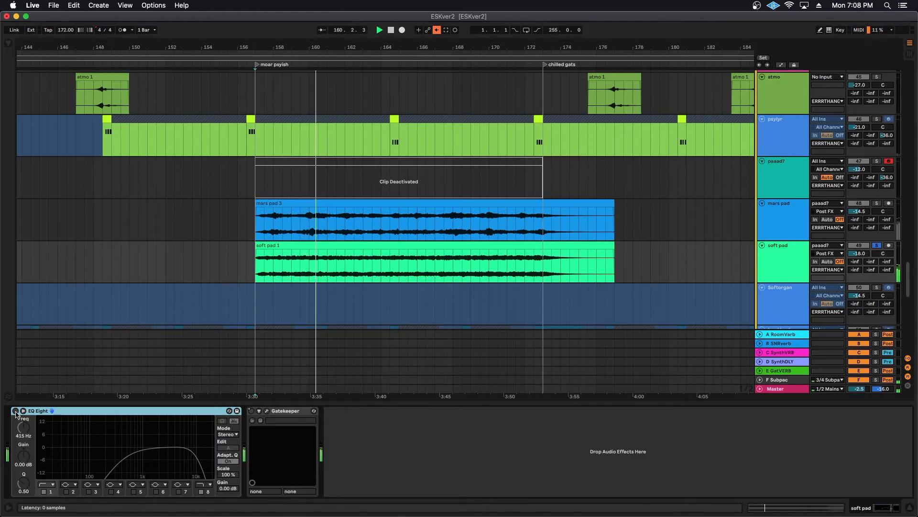
Compare the soft pad with EQ Eight on and Gatekeeper off and on, showing the Gatekeeper curve, and re-enable the overridden automation.
click(15, 411)
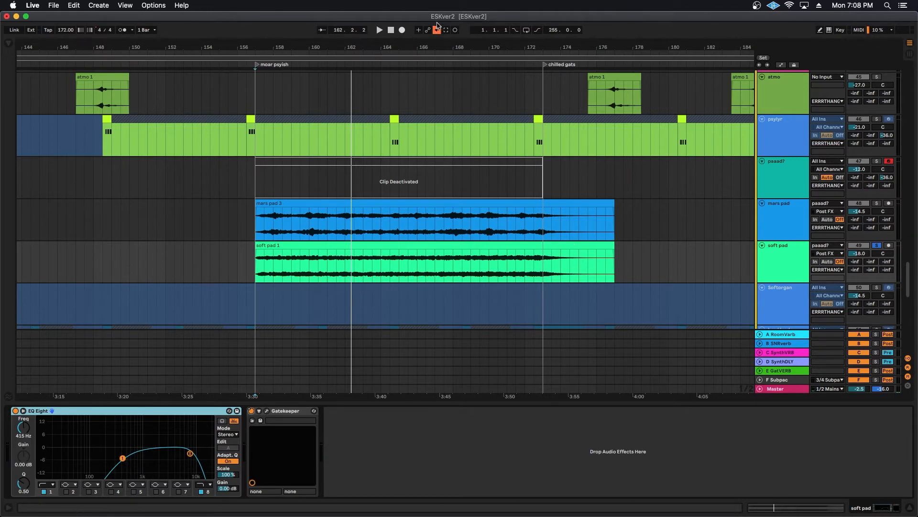
click(252, 411)
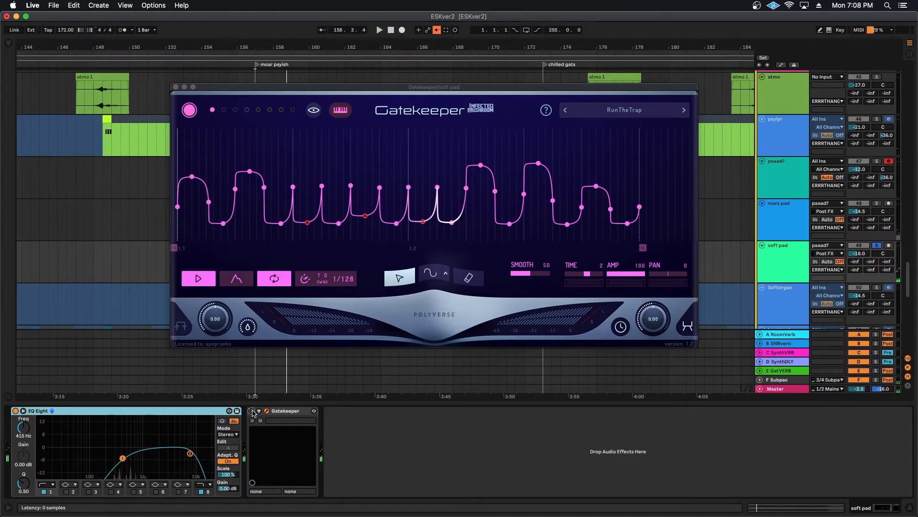
key(space)
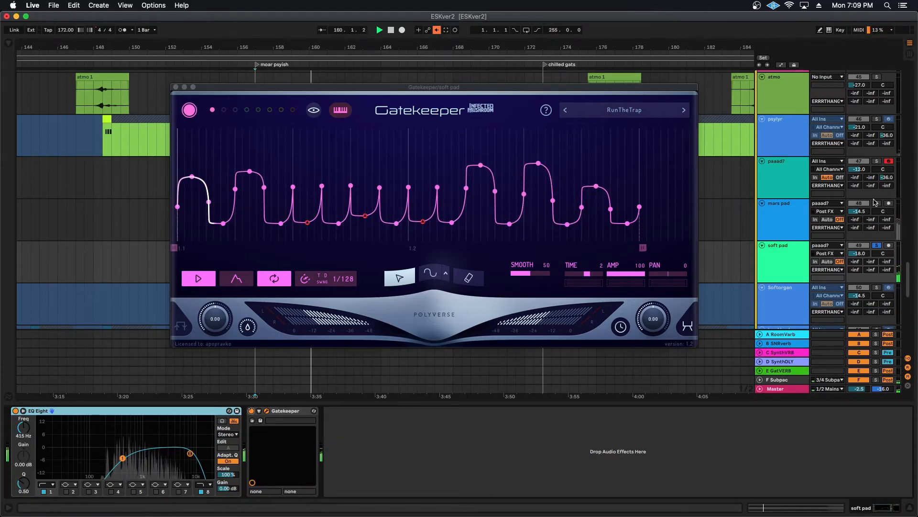
click(437, 29)
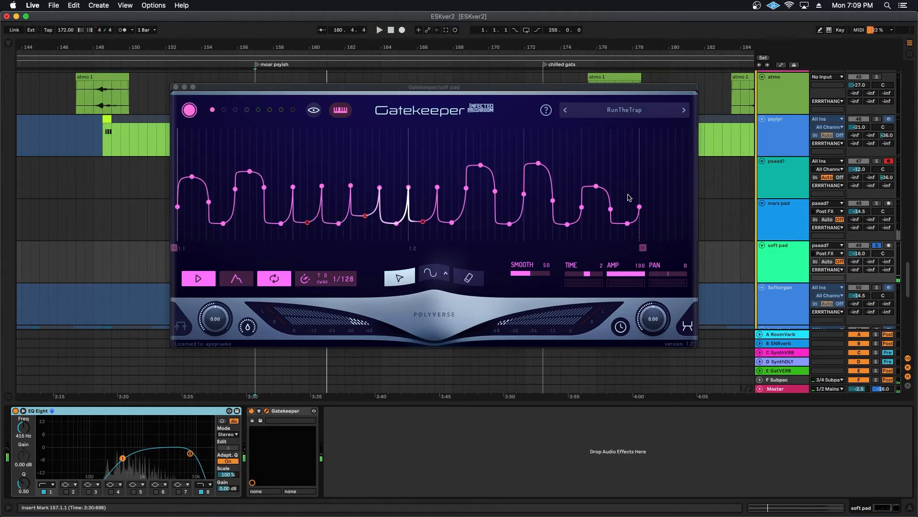
Add the mars pad track to the solo and play both pads together from bar 157.
super+click(877, 203)
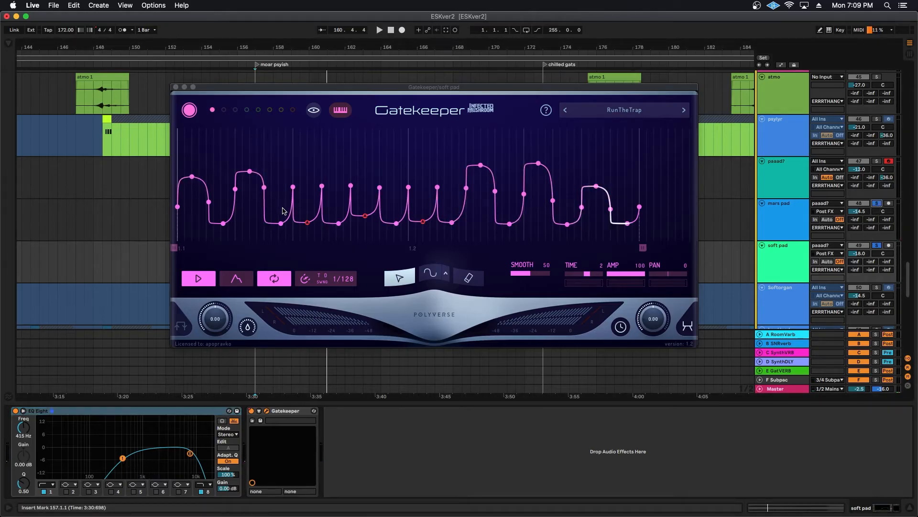
key(space)
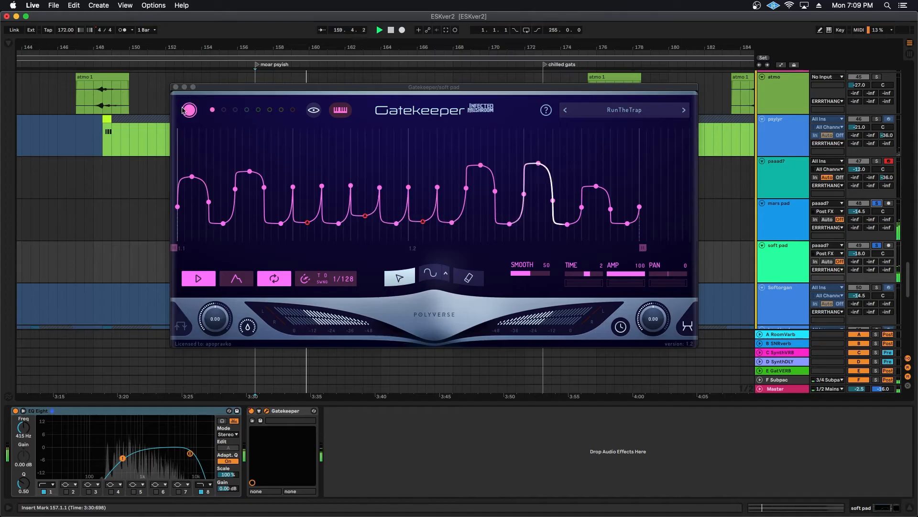
Close the soft pad's Gatekeeper window and stop the playback of the two pads.
click(175, 86)
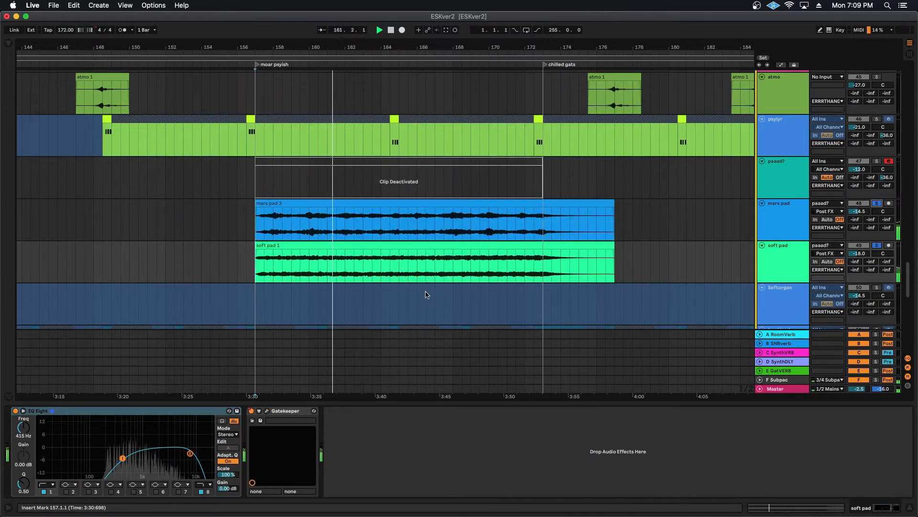
drag(519, 50, 519, 30)
scroll(459, 259, left, 2)
scroll(458, 260, down, 5)
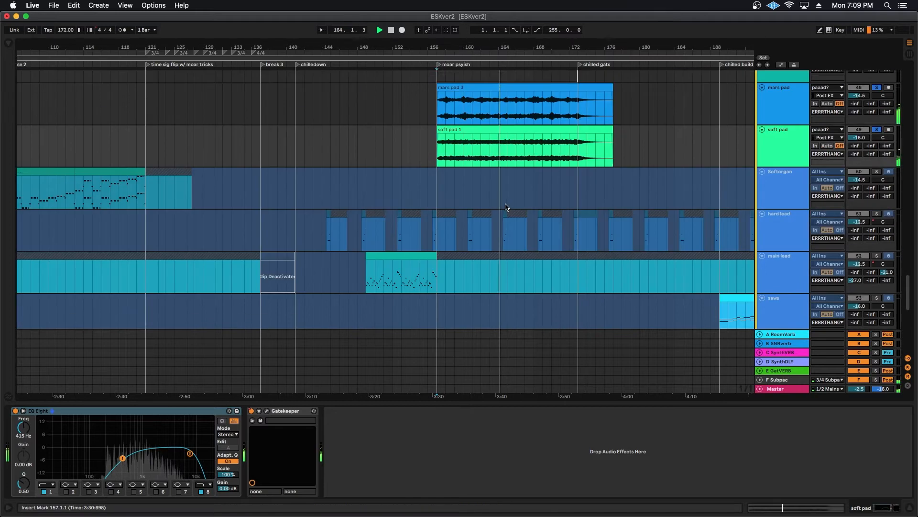
key(space)
Solo the Softorgan track and play its verse 2 part from bar 105.
scroll(498, 206, left, 4)
click(163, 196)
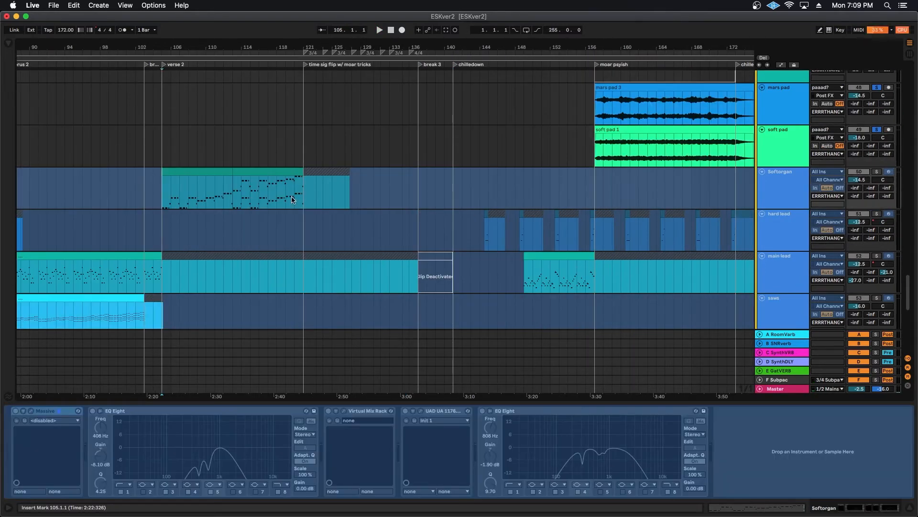
scroll(308, 216, left, 2)
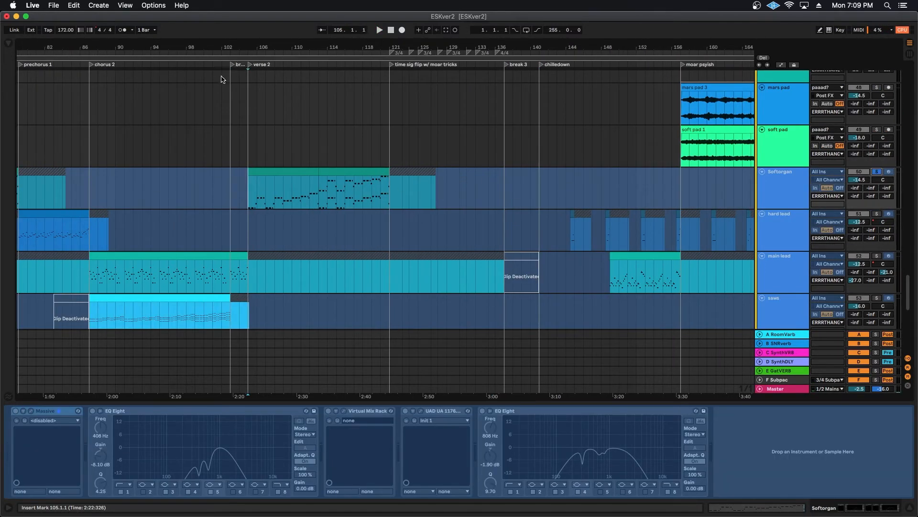
drag(262, 49, 263, 72)
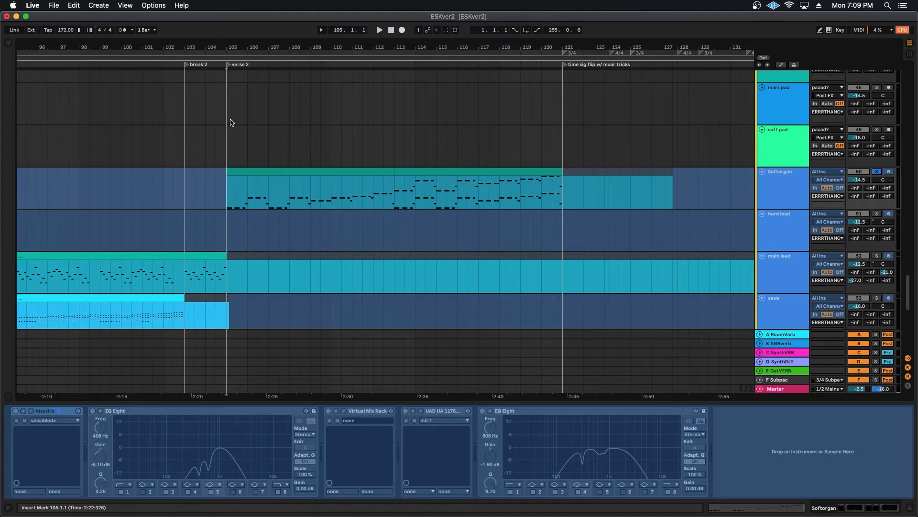
key(space)
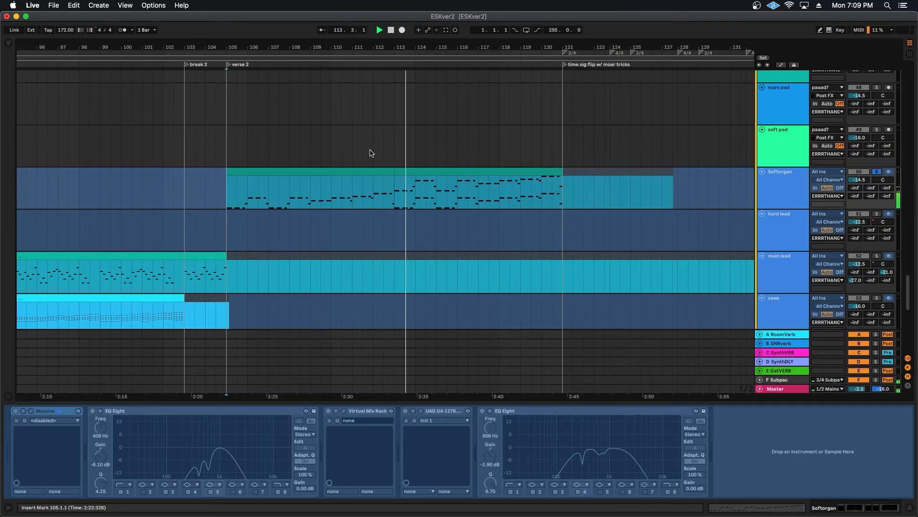
Examine the notes of the Softorgan clip starting at bar 113, including the upper octave, and return to the device view.
double_click(446, 172)
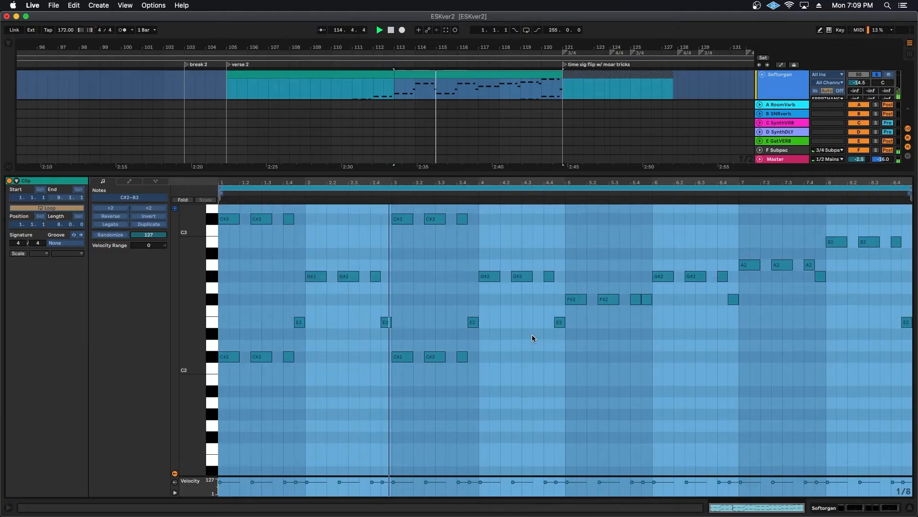
scroll(532, 334, up, 5)
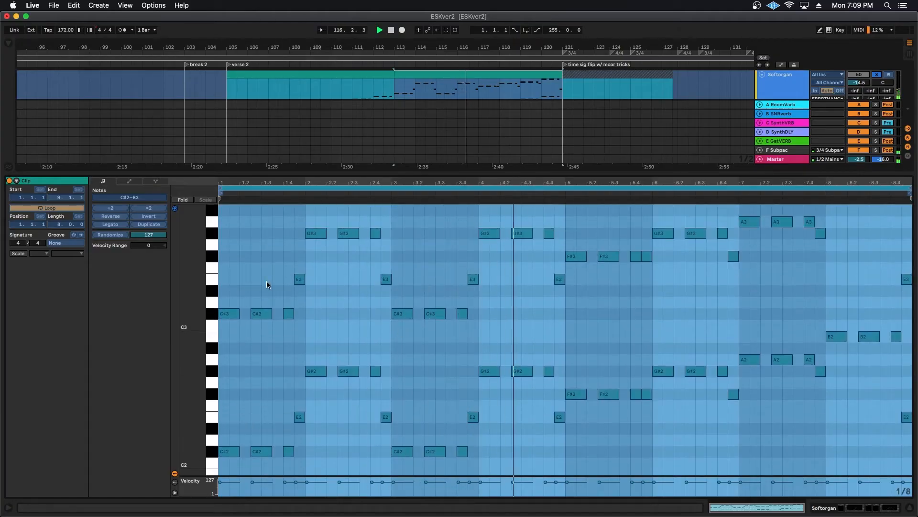
key(shift+Tab)
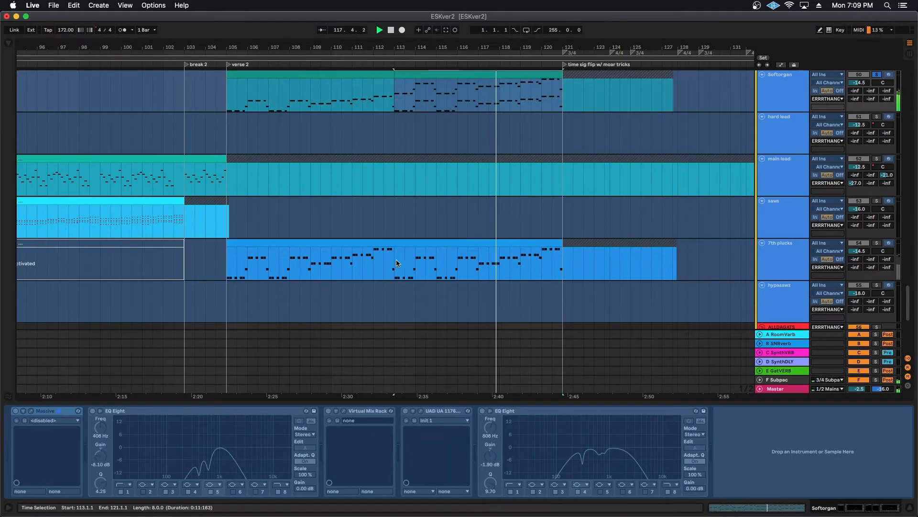
Place the insert marker at bar 105 on the 7th plucks track and compare its pattern with the Softorgan part.
click(228, 261)
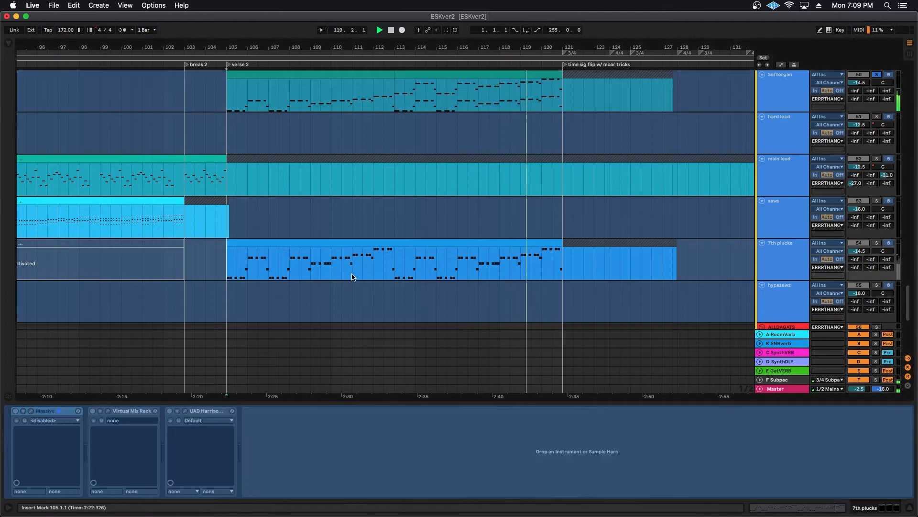
scroll(416, 283, left, 2)
scroll(420, 286, up, 3)
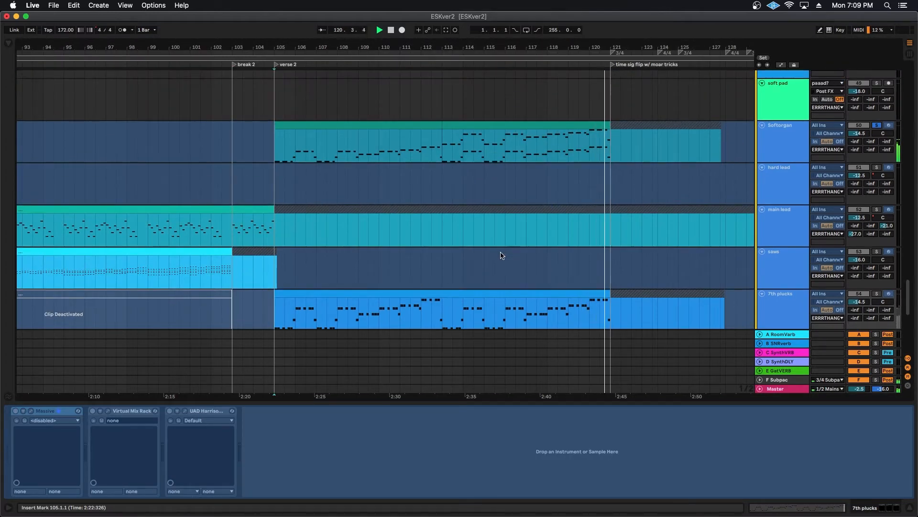
Solo the hard lead track, play it from 6.3.1 and show its Pigments Macro 1 automation.
scroll(193, 203, left, 10)
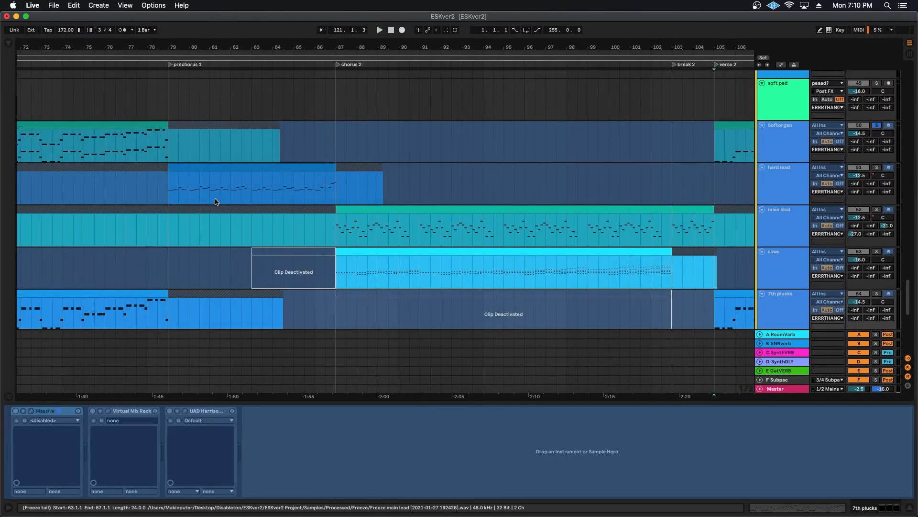
scroll(215, 201, left, 3)
drag(204, 44, 204, 26)
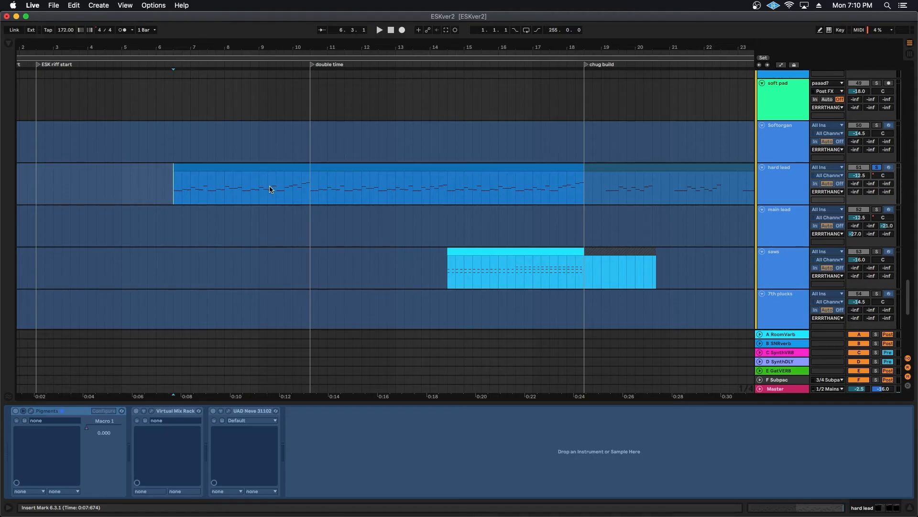
scroll(258, 205, up, 1)
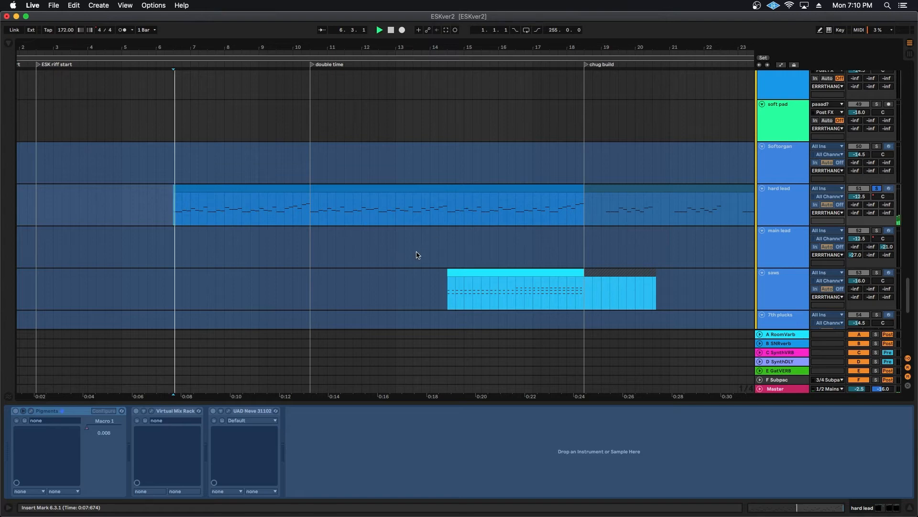
key(a)
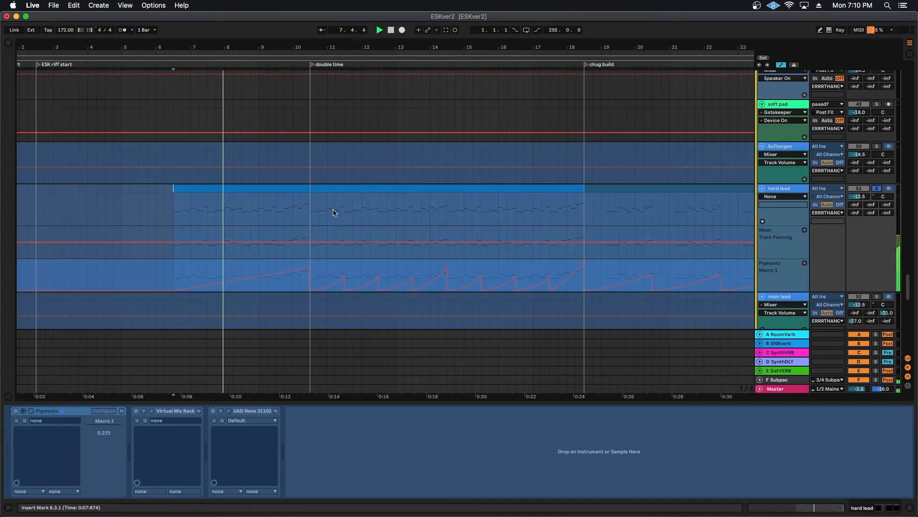
scroll(497, 225, down, 2)
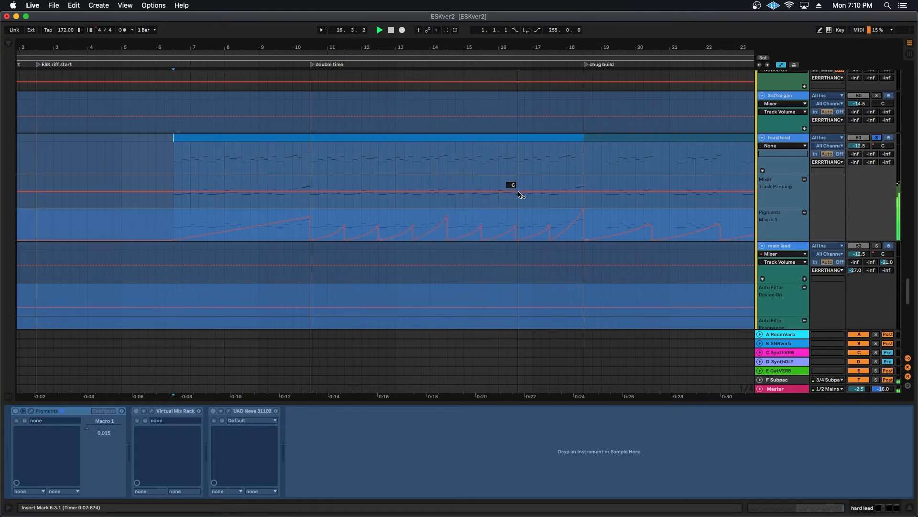
Solo the saws track and play its clip before the chug build from 14.3.1.
scroll(534, 254, right, 10)
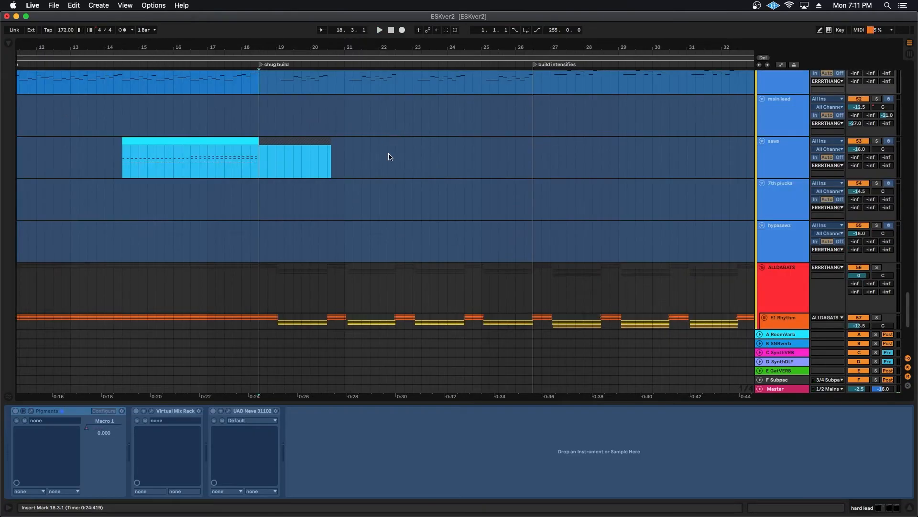
scroll(124, 186, left, 2)
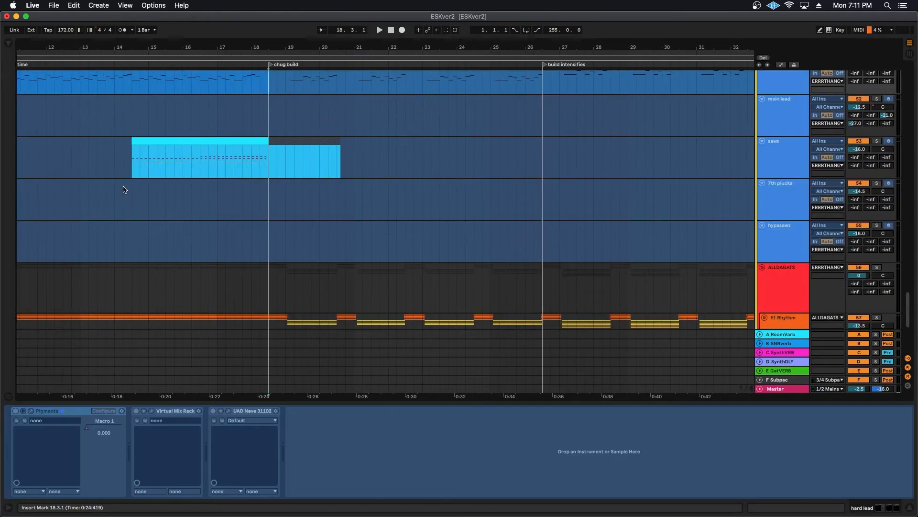
scroll(153, 186, up, 1)
click(181, 186)
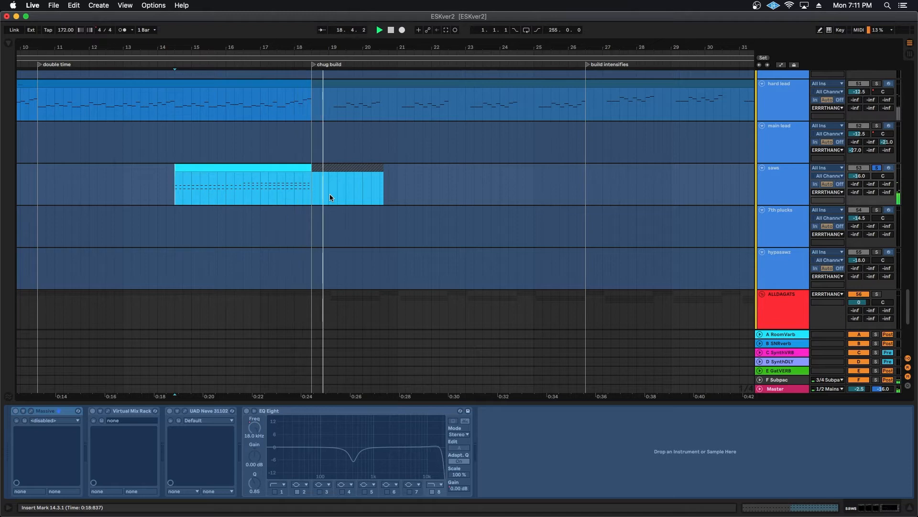
Play the soloed saws track in chorus 1 from bar 44 into the time sig flip section.
scroll(329, 193, right, 10)
scroll(338, 187, right, 2)
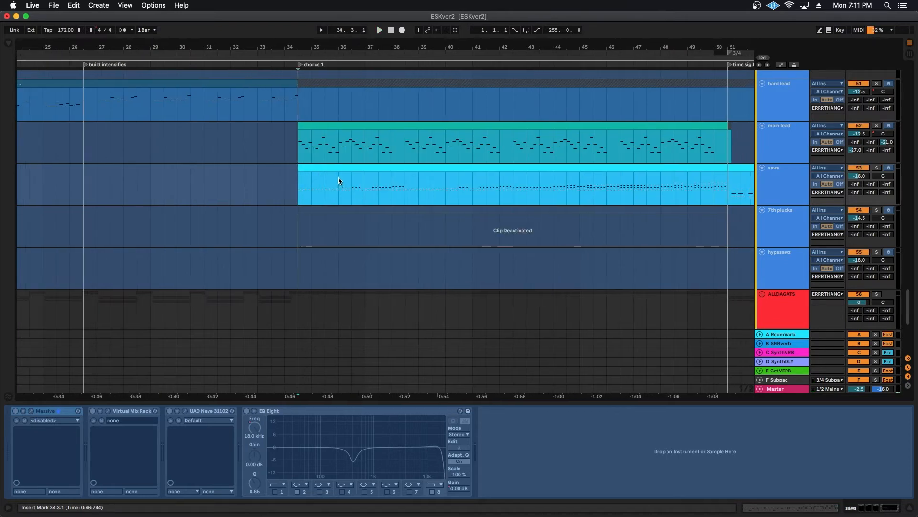
scroll(308, 211, up, 3)
scroll(308, 211, right, 5)
click(536, 243)
key(space)
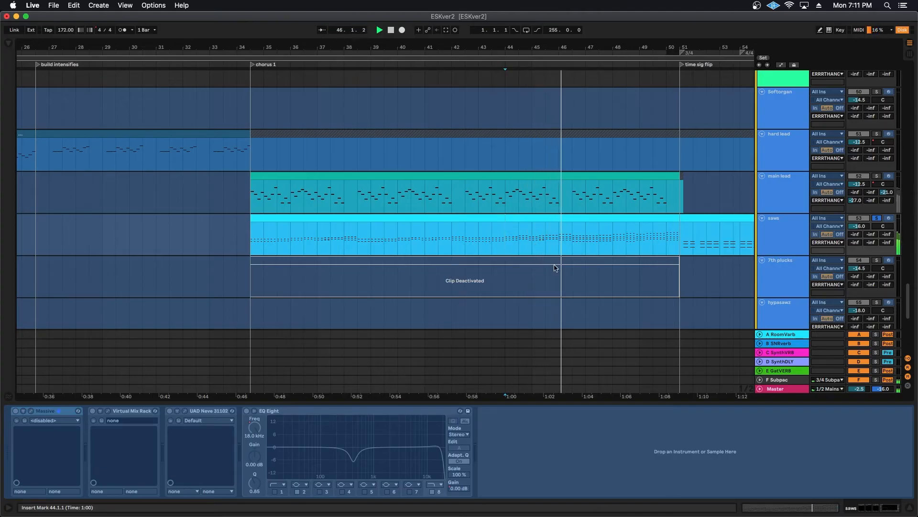
scroll(542, 225, right, 20)
scroll(450, 229, right, 4)
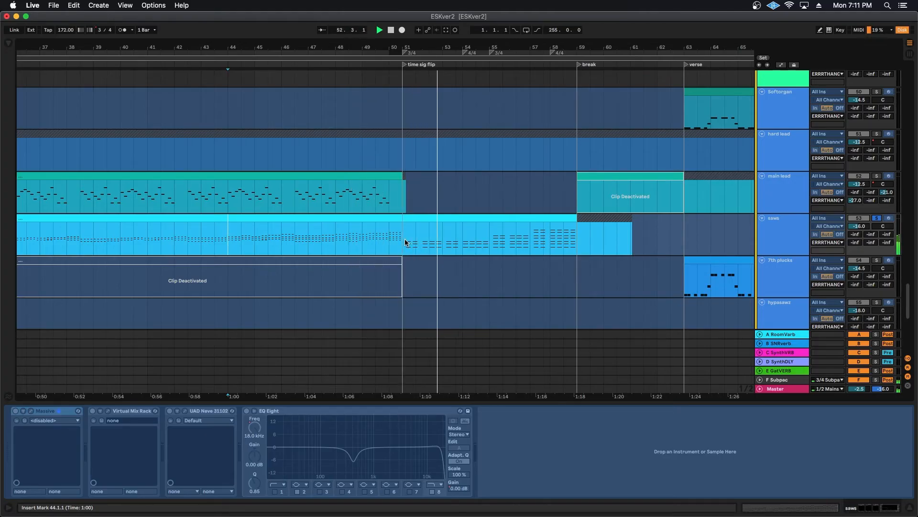
Solo the main lead track and play its chorus 1 clip from 34.3.1.
scroll(404, 227, left, 15)
scroll(403, 230, left, 3)
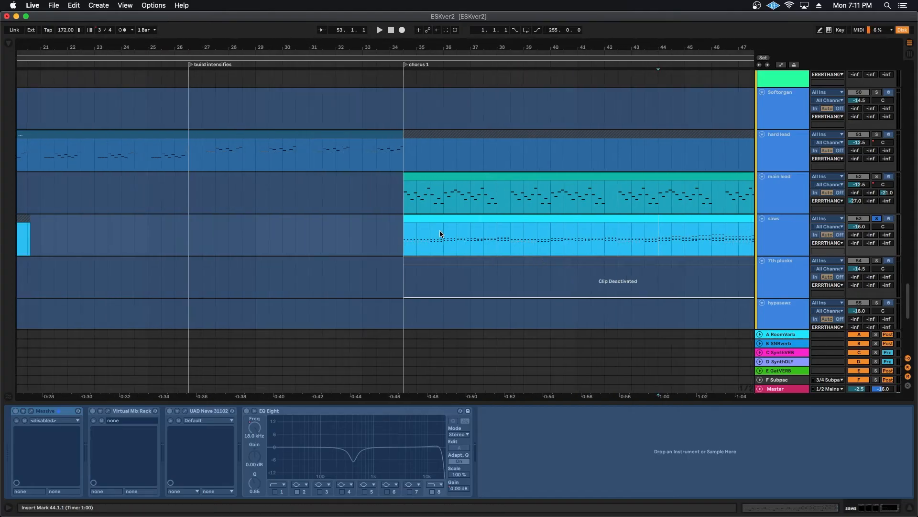
scroll(420, 225, right, 8)
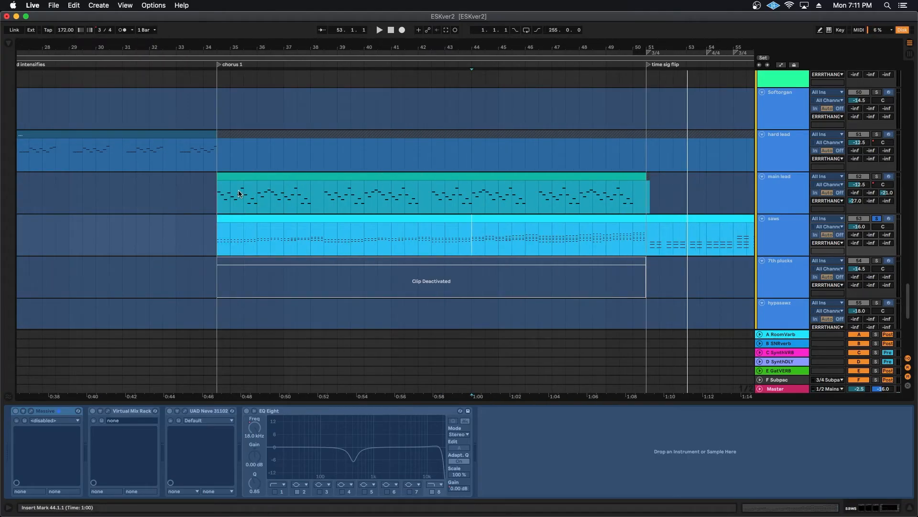
click(315, 201)
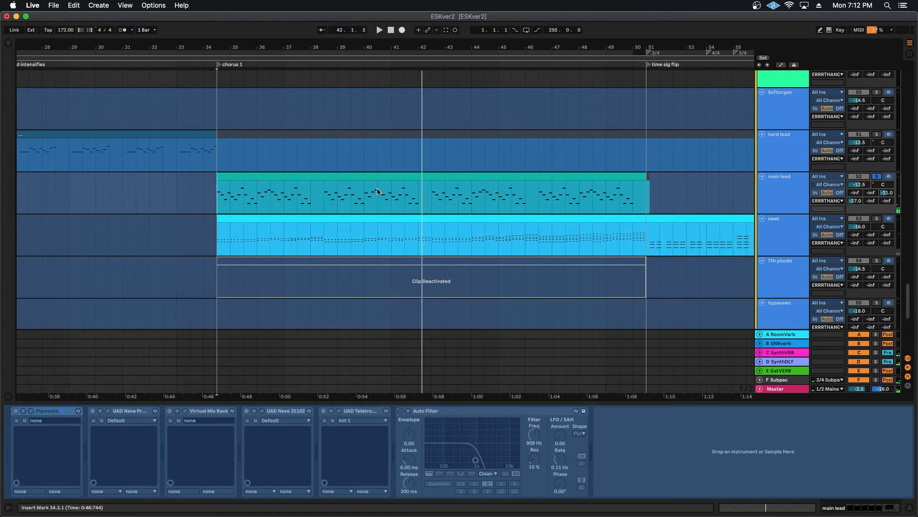
Unfreeze the main lead track and view the FX page of its Pigments instrument, closing the plug-in window when done.
right_click(794, 192)
key(Escape)
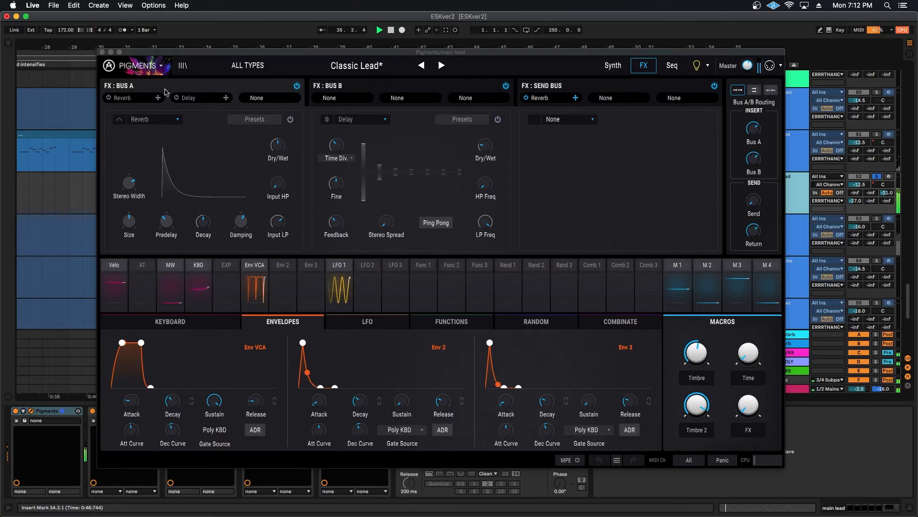
click(101, 53)
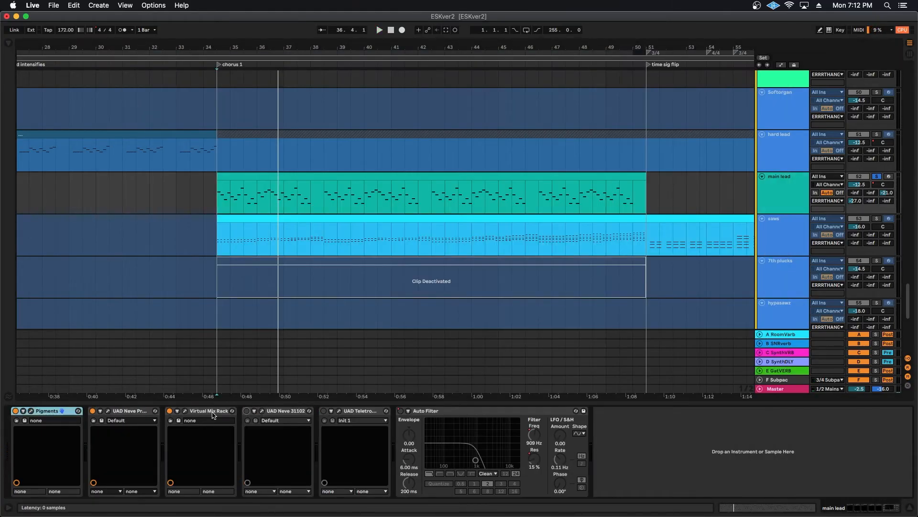
Compare the main lead with UAD Neve Preamp off and on while Virtual Mix Rack is bypassed, and view both plug-ins' settings.
click(172, 412)
key(space)
click(94, 412)
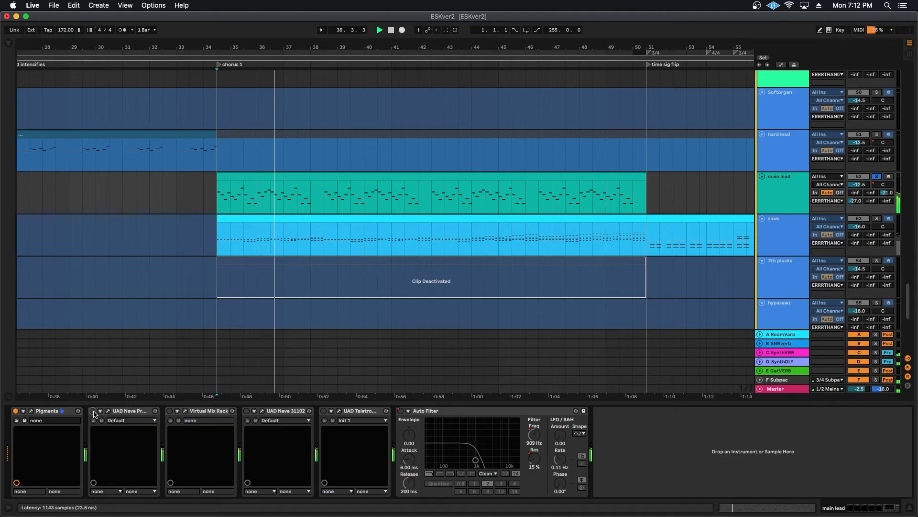
click(93, 411)
click(108, 412)
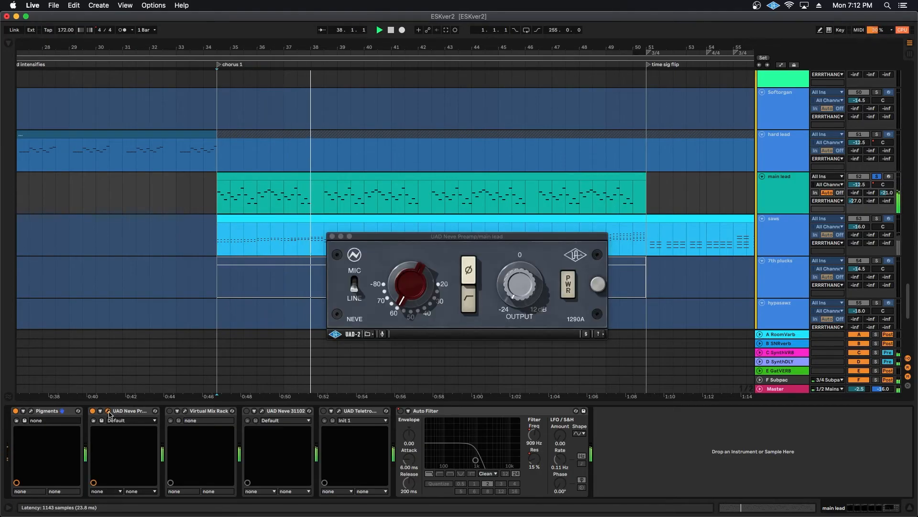
click(108, 411)
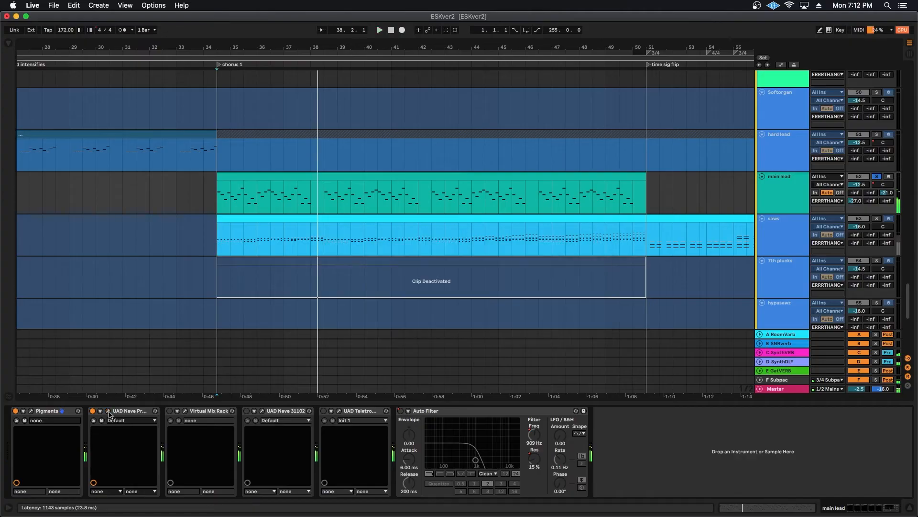
click(186, 411)
click(186, 411)
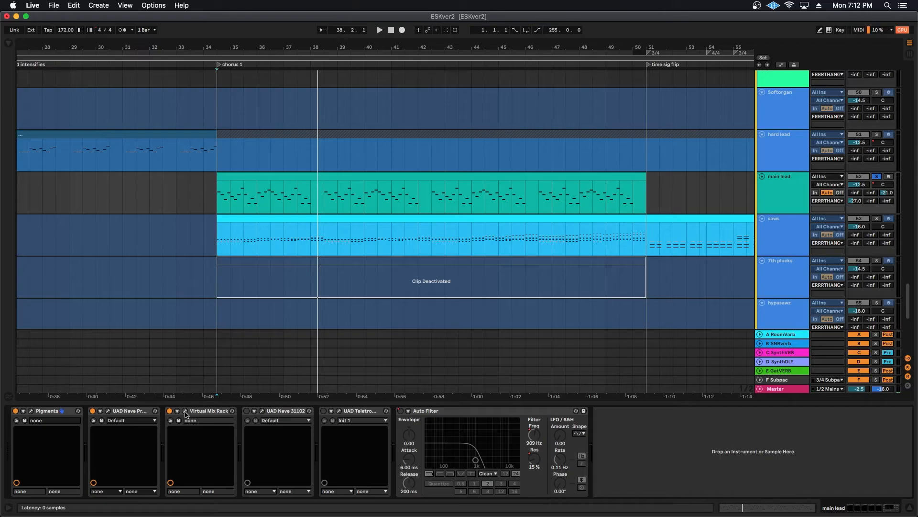
Enable UAD Neve 31102 on the main lead, show its settings and compare the chorus 1 part with the EQ off and on.
click(247, 411)
click(262, 410)
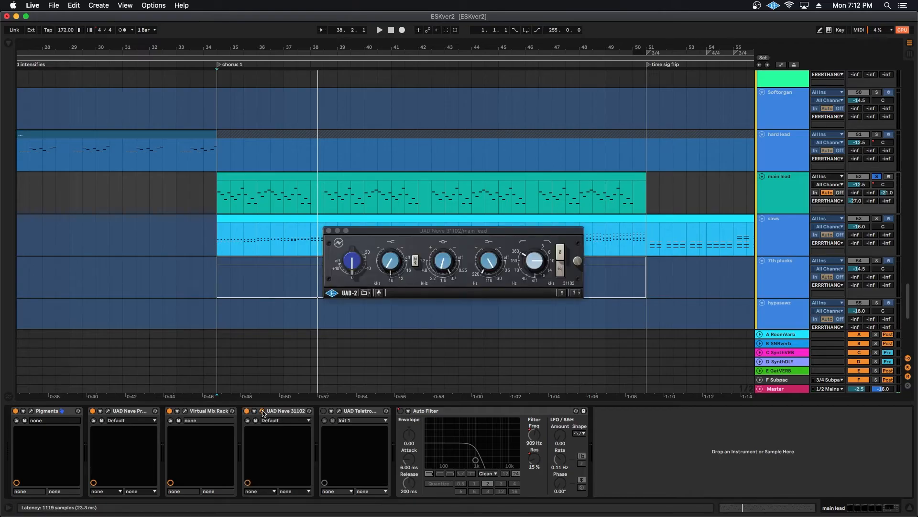
key(space)
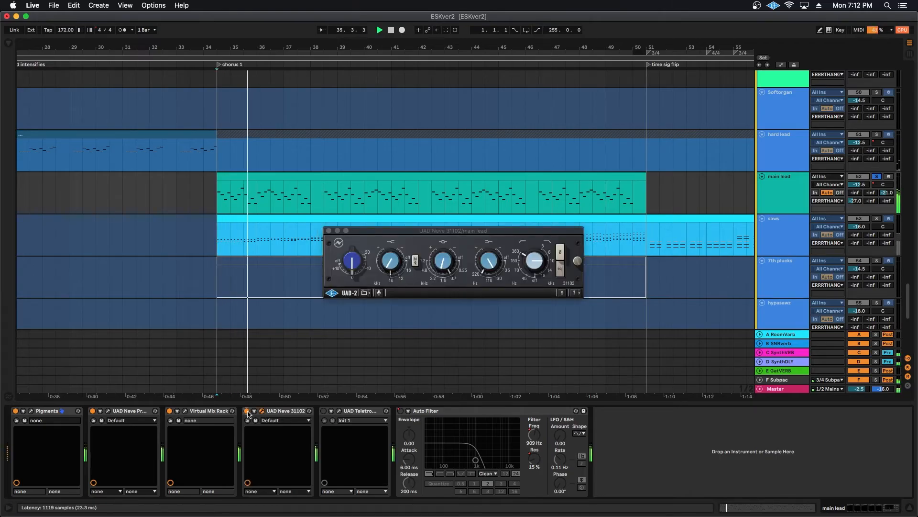
click(247, 411)
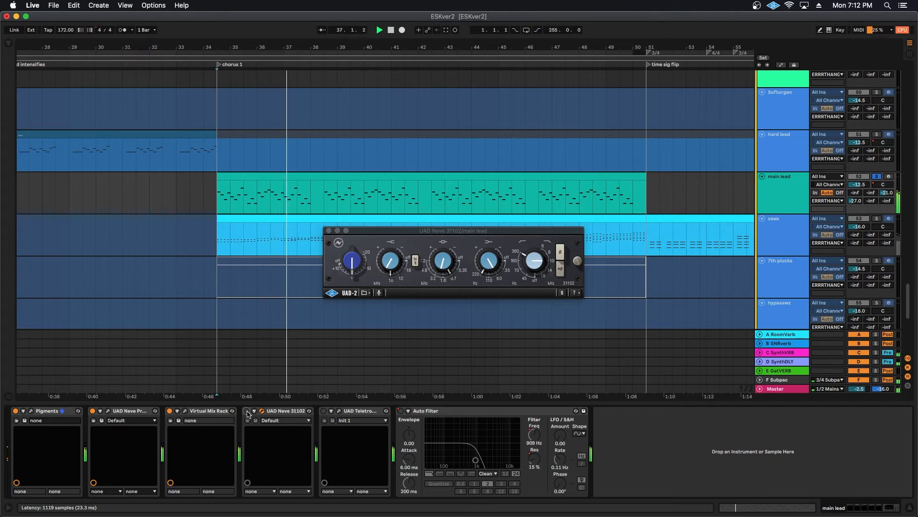
click(247, 411)
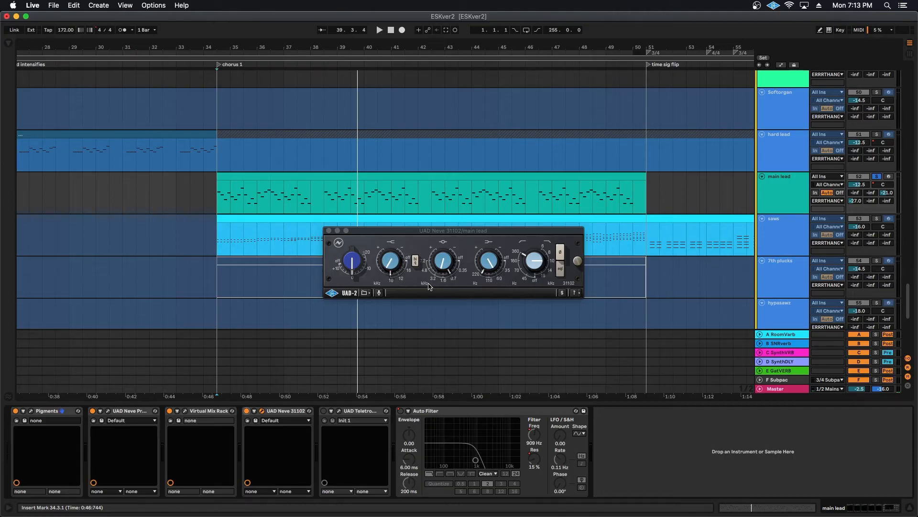
Close the Neve EQ, enable UAD Teletronix LA-2A on the main lead, show its settings and compare the chorus 1 part with it off and on.
click(329, 230)
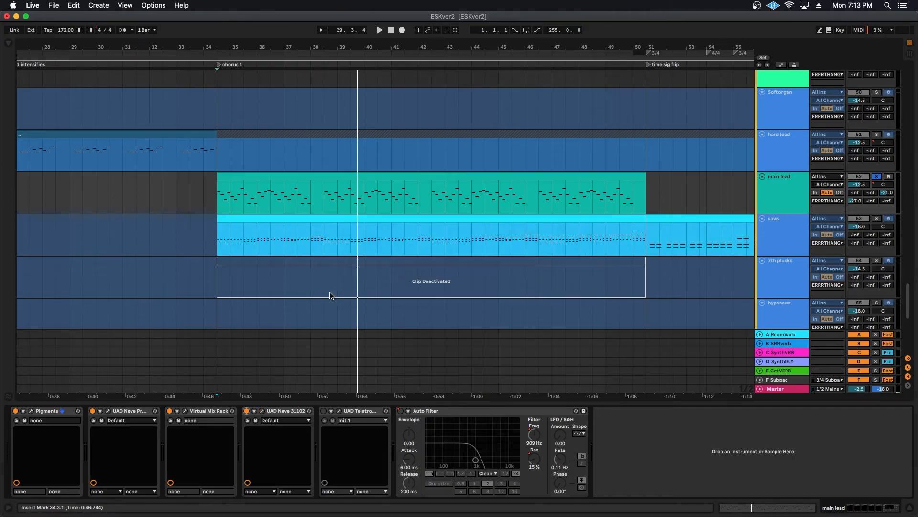
click(323, 411)
click(339, 412)
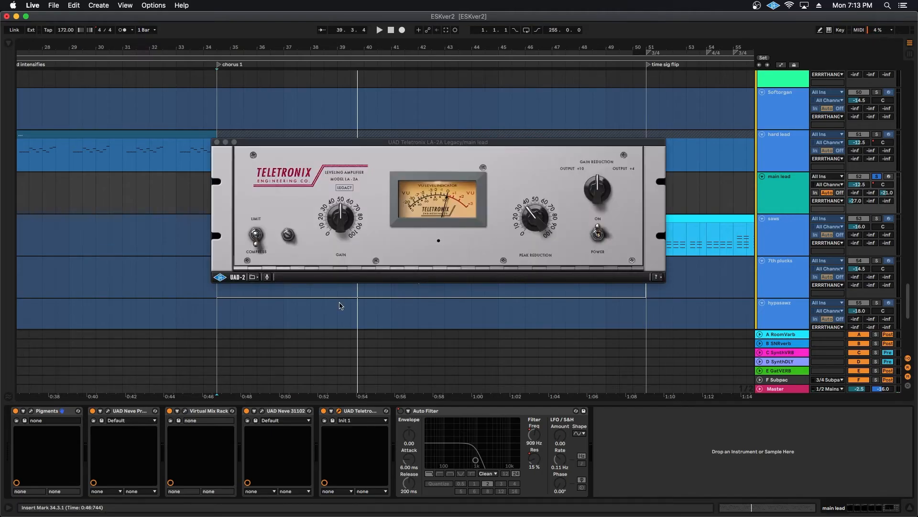
key(space)
click(324, 411)
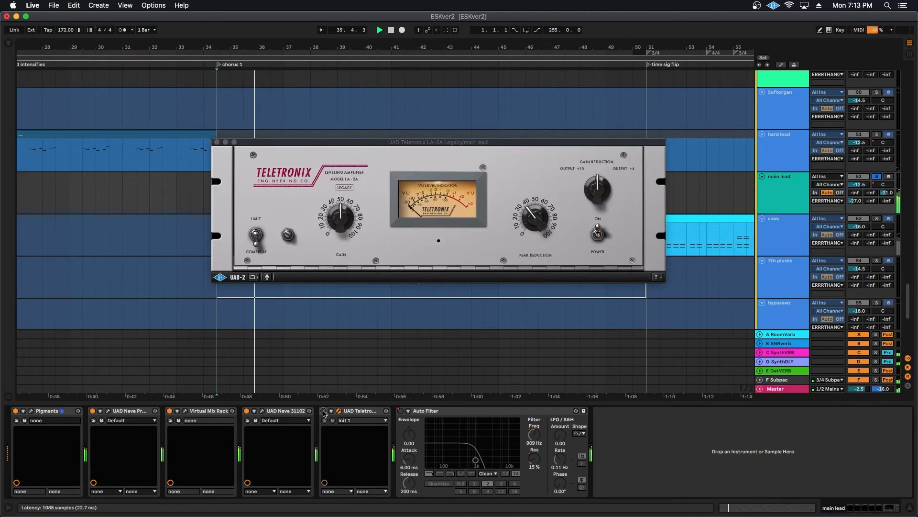
click(324, 411)
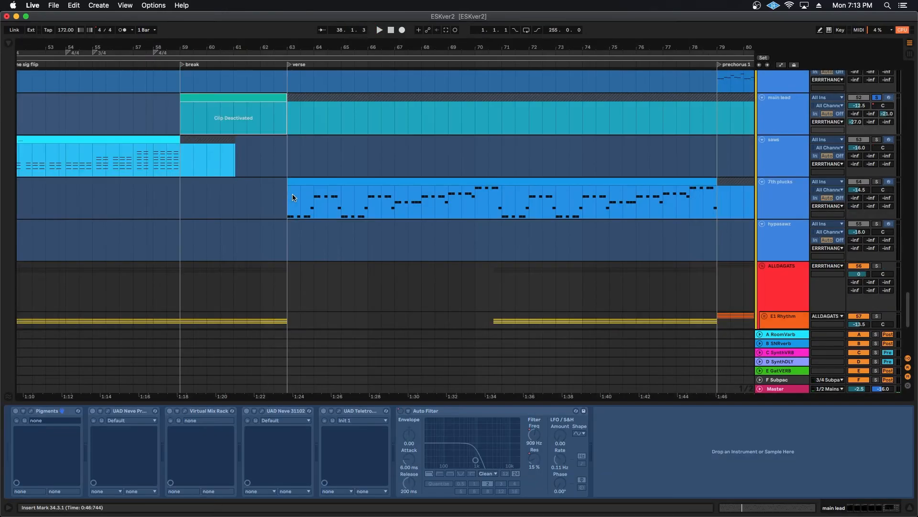
Solo the 7th plucks track, play its verse clip from 63.1.1 and view its Massive instrument, closing the plug-in window when done.
click(291, 194)
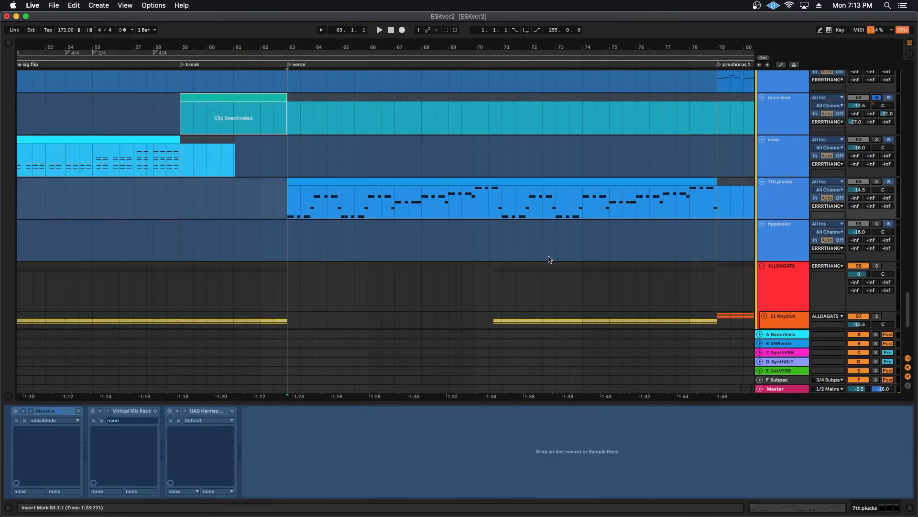
click(876, 182)
key(space)
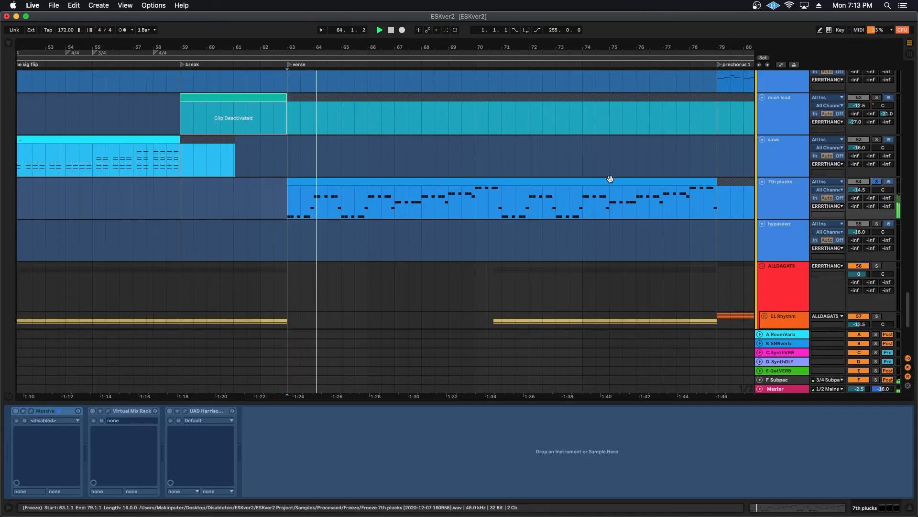
scroll(564, 154, right, 3)
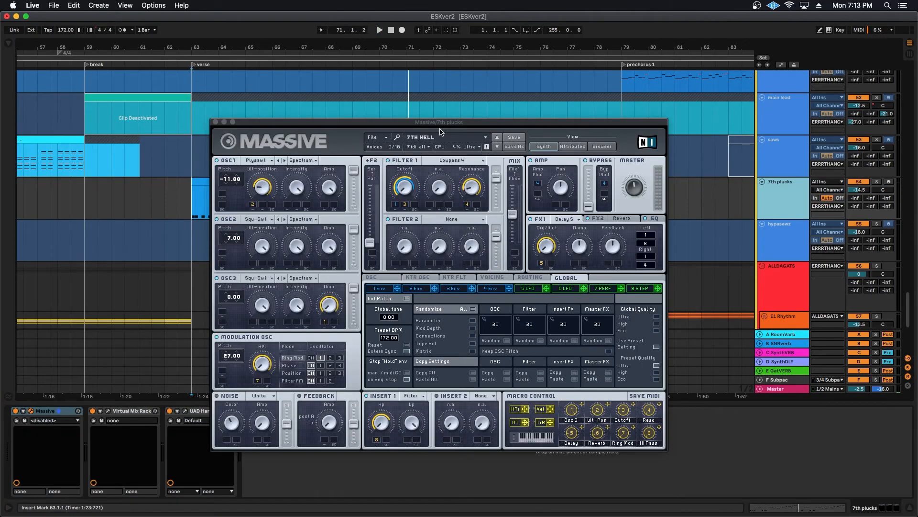
click(215, 121)
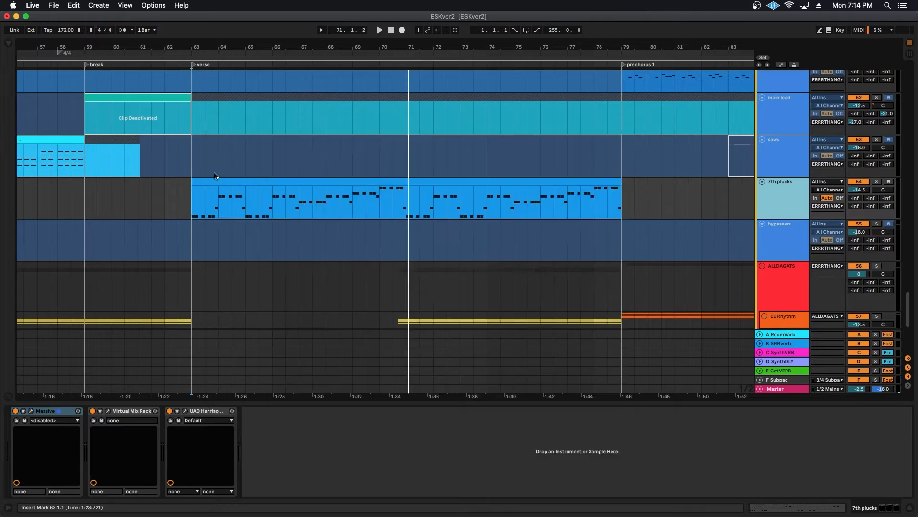
View the UAD Harrison 32C settings on 7th plucks and compare the verse part with the EQ off and on.
click(185, 410)
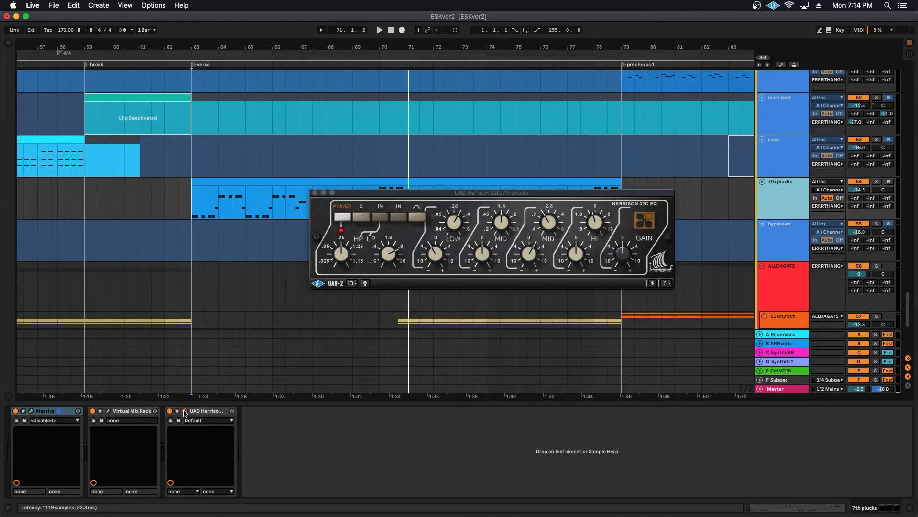
click(169, 411)
key(space)
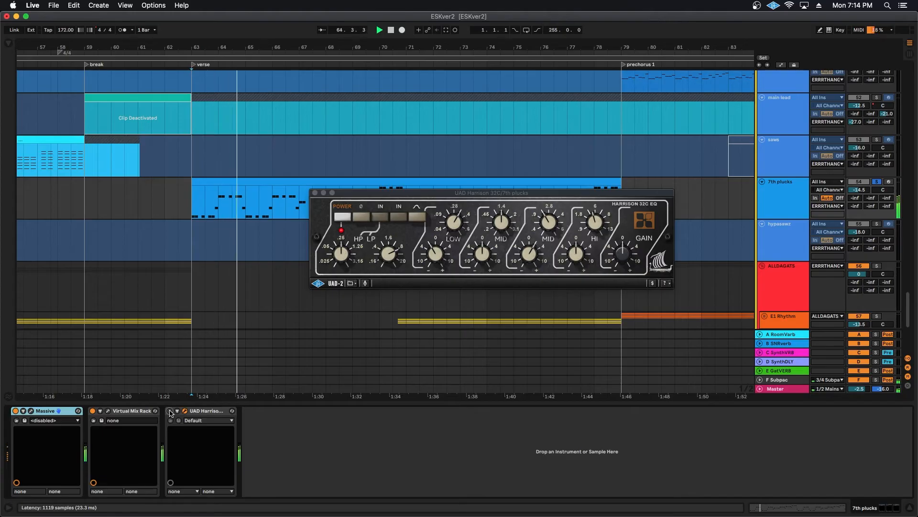
click(170, 411)
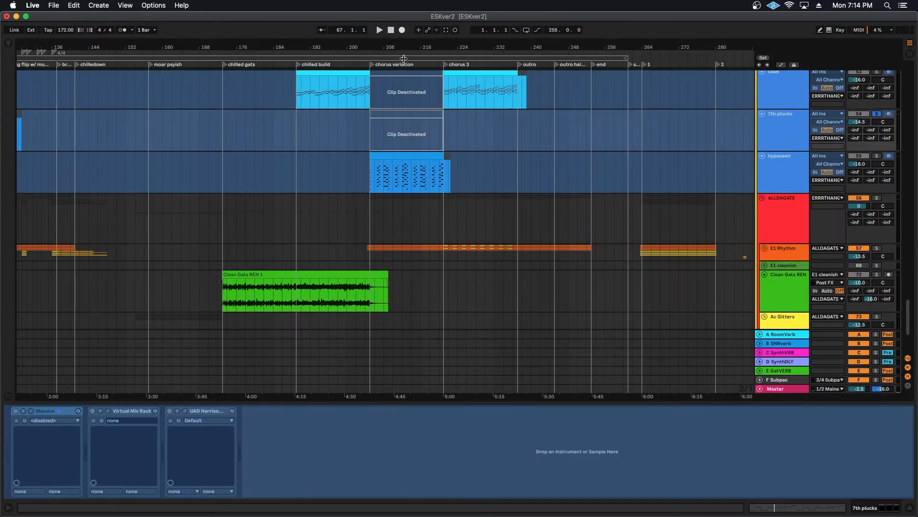
Solo the hypasawz track and play its chorus variation clip from 205.1.1.
drag(404, 58, 257, 173)
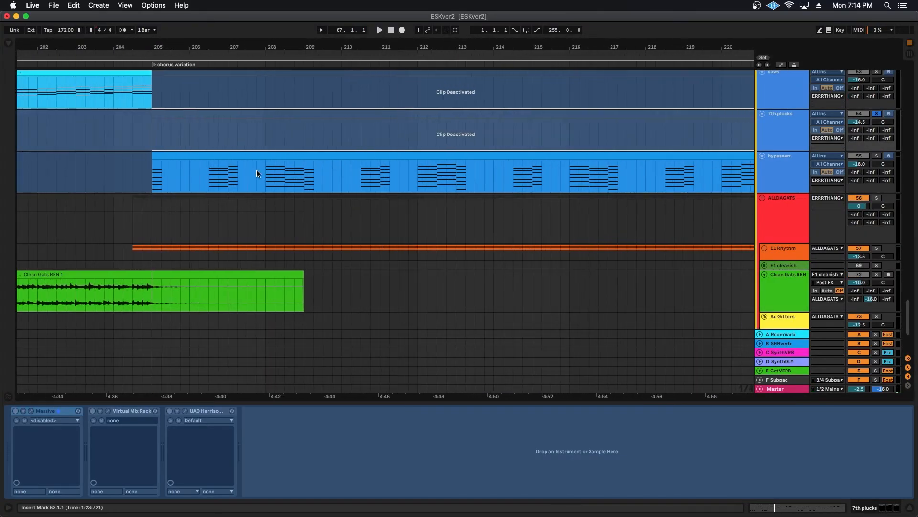
click(149, 176)
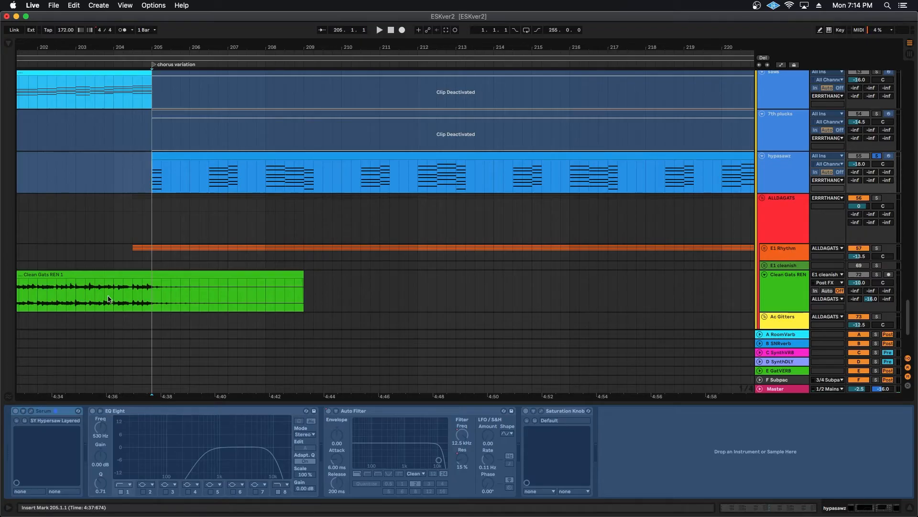
drag(161, 48, 185, 178)
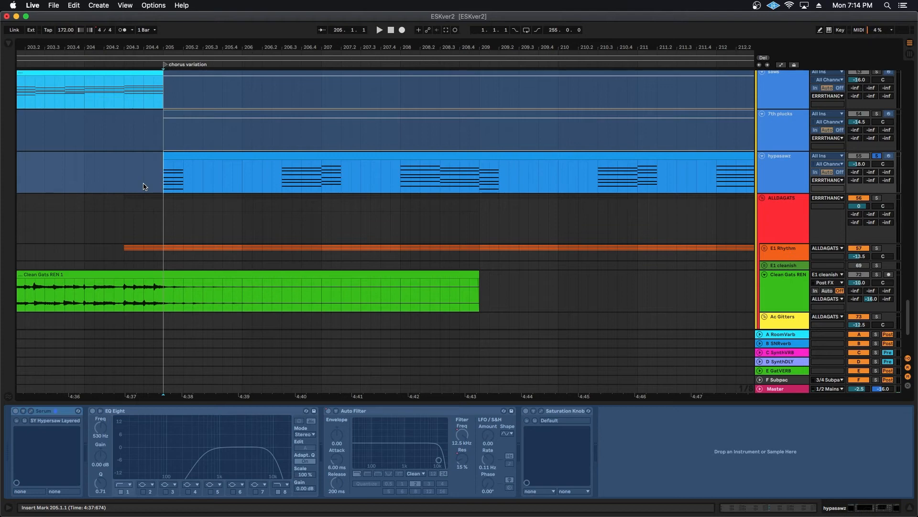
key(space)
scroll(145, 186, right, 5)
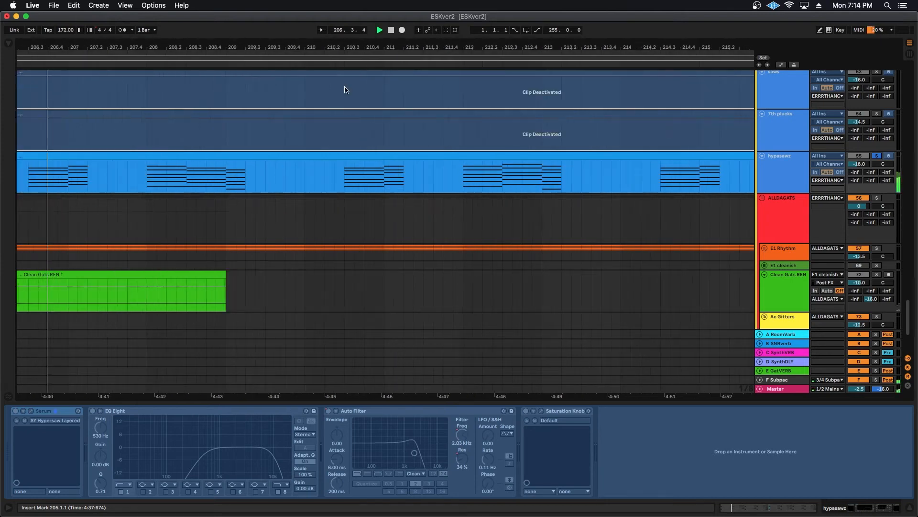
drag(309, 47, 310, 17)
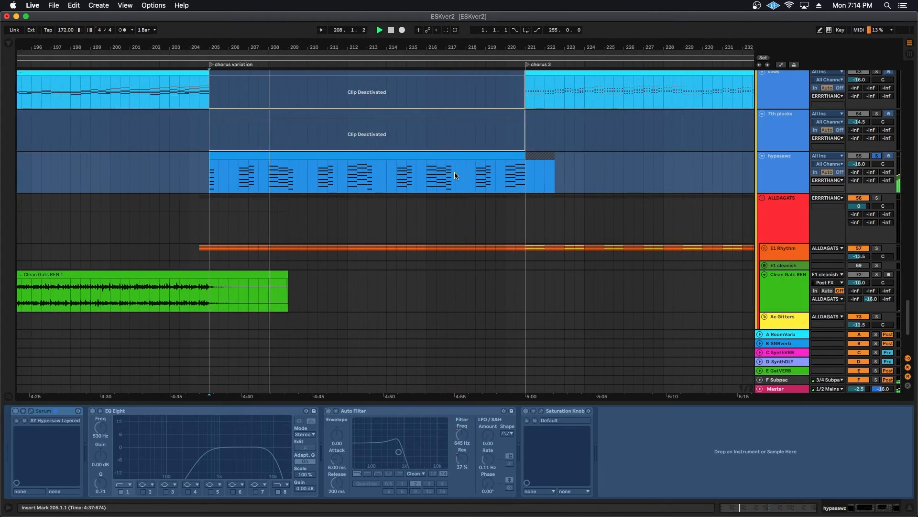
Play the chorus variation from 205.1.1 with hypasawz unsoloed to hear it alongside the other synth tracks.
scroll(454, 172, up, 5)
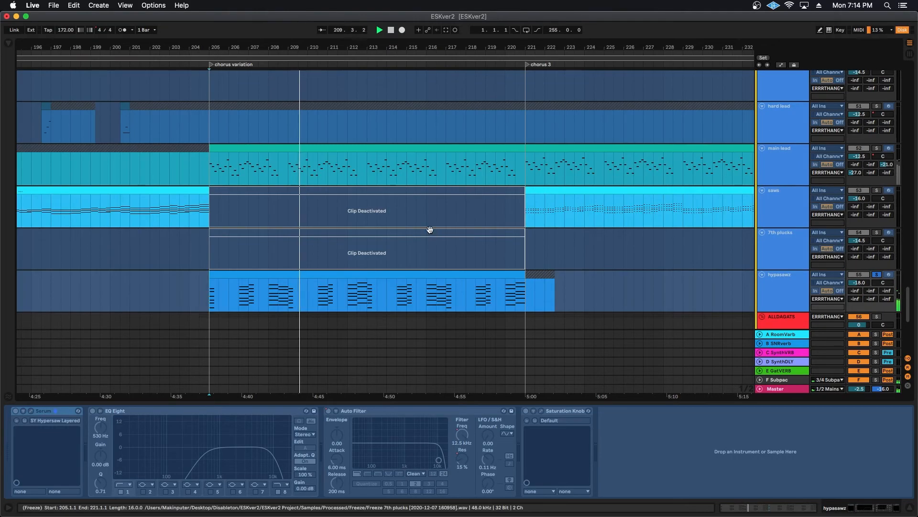
key(space)
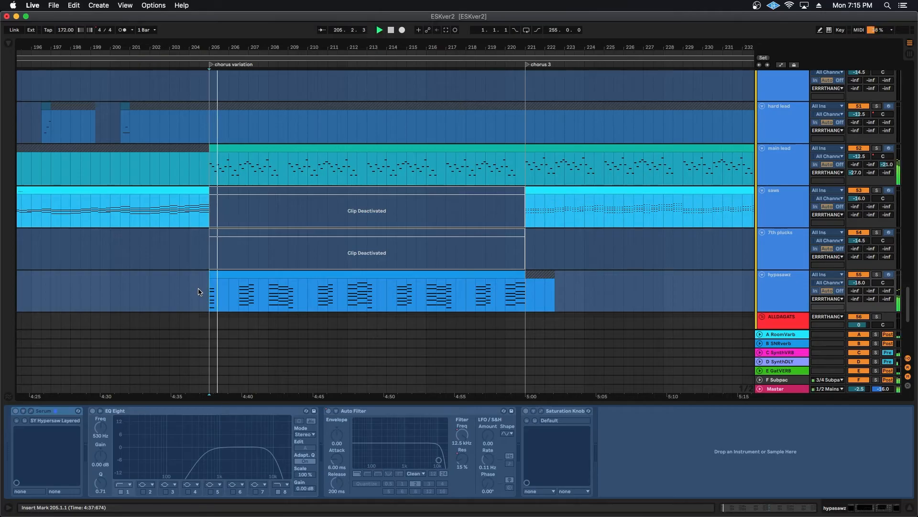
scroll(526, 236, up, 4)
Select the ALLDAGATS guitar group to show its EQ Eight, and look over the rhythm guitar takes inside it.
scroll(639, 216, down, 10)
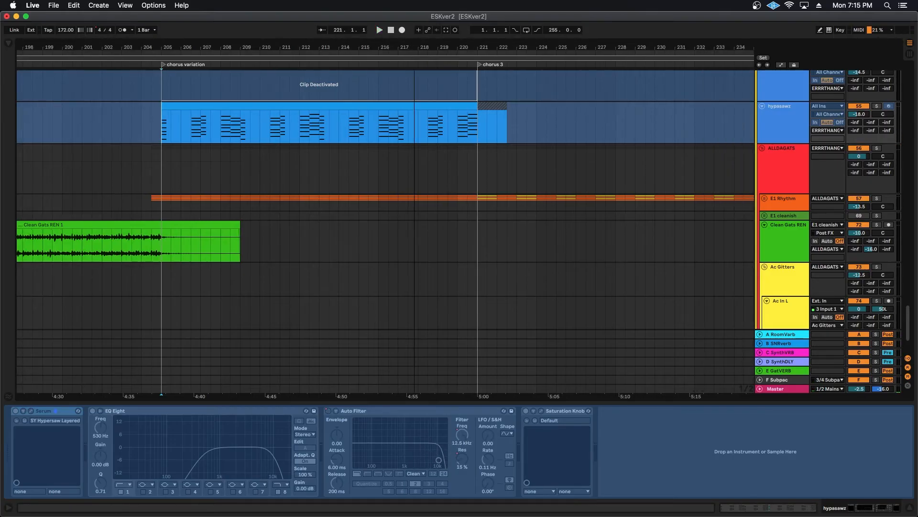
drag(444, 48, 445, 10)
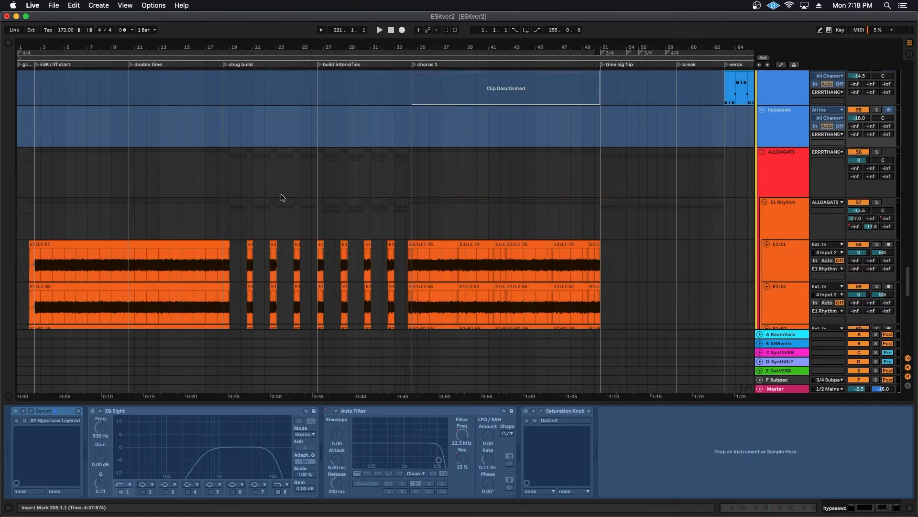
click(520, 193)
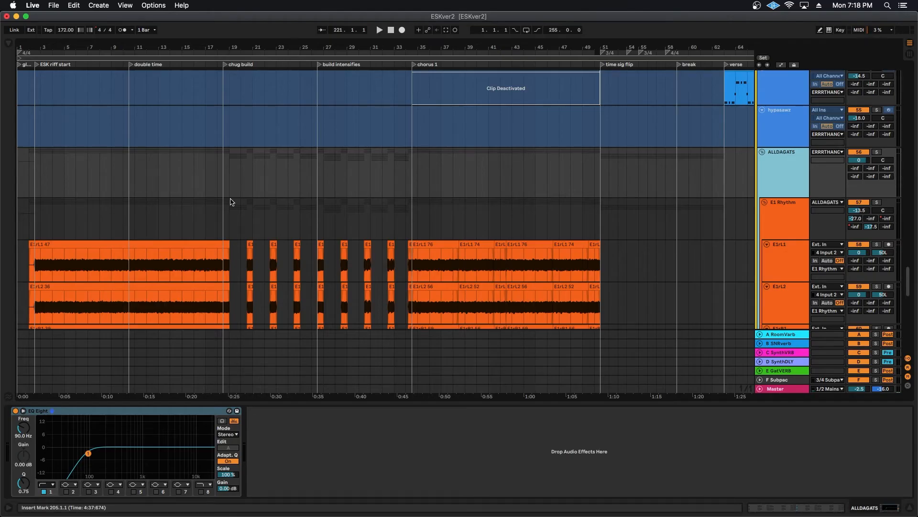
scroll(231, 199, down, 5)
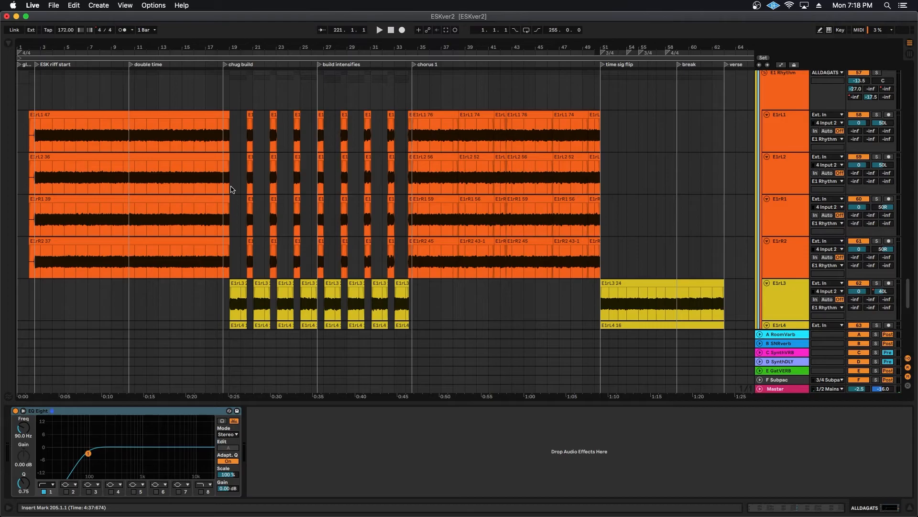
scroll(232, 189, up, 3)
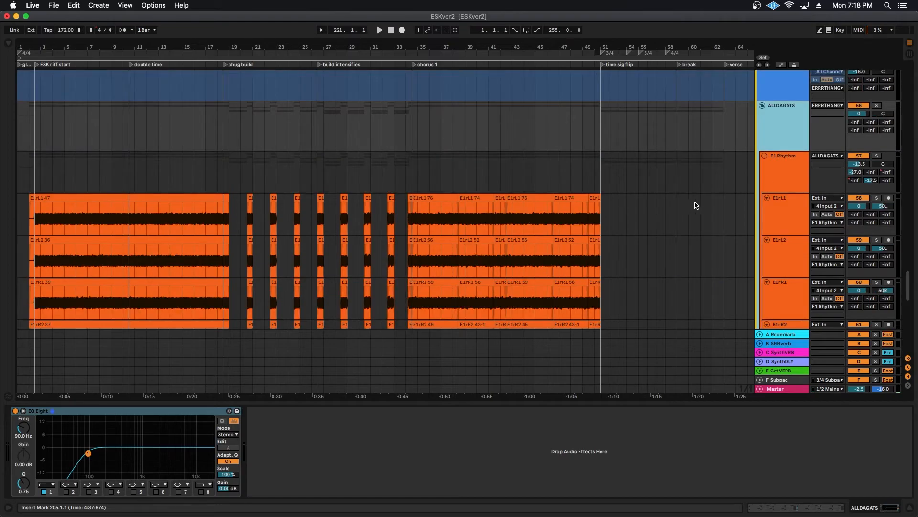
Select the E1 Rhythm group to show its device chain, and review its guitar tracks down to E1rCfx and Clean Gats REN.
click(576, 204)
scroll(621, 196, down, 10)
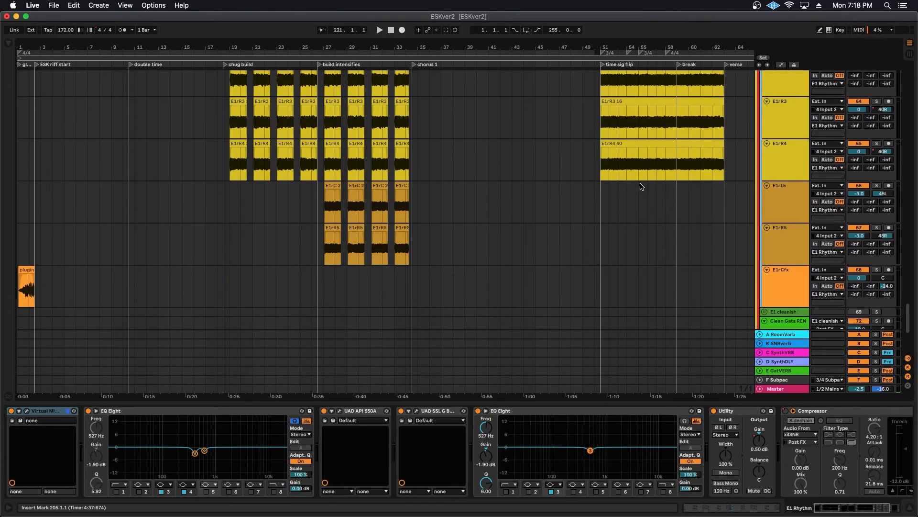
scroll(622, 215, up, 6)
scroll(634, 199, down, 5)
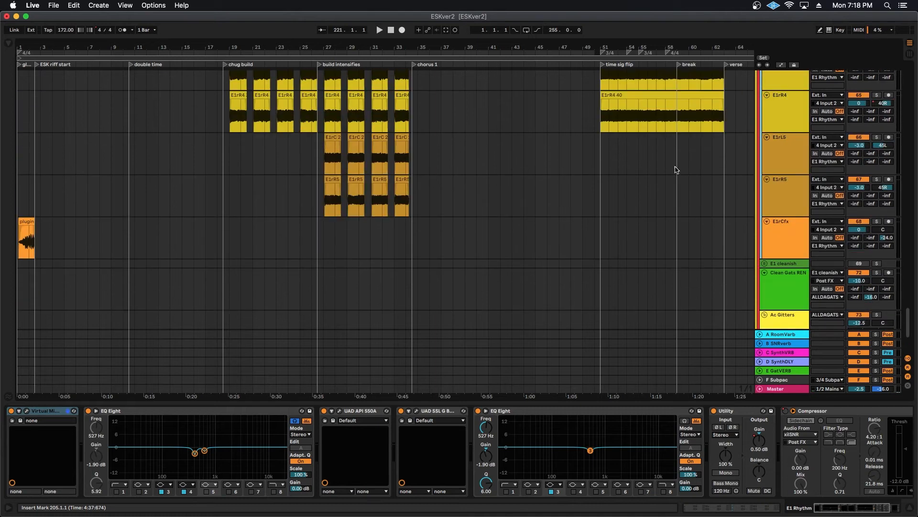
scroll(607, 199, down, 10)
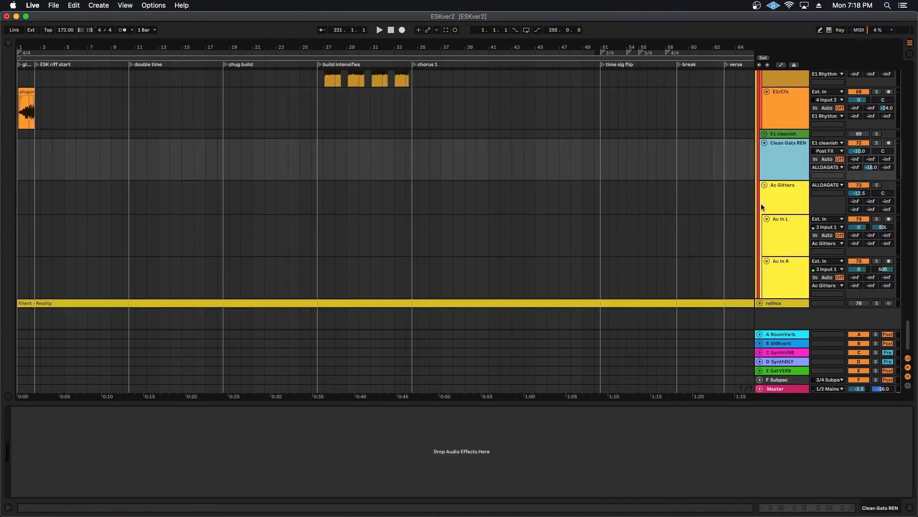
Examine the Ac Gitters group and select its Ac In R track to show its device chain.
click(761, 203)
click(785, 256)
click(785, 262)
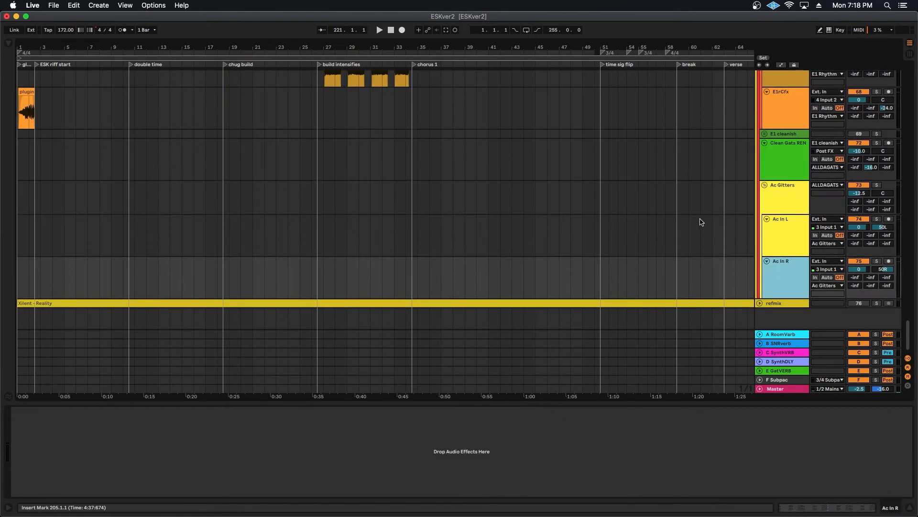
Return to the E1 Rhythm group and bring up its device chain again above the E1rL and E1rR takes.
scroll(712, 216, up, 15)
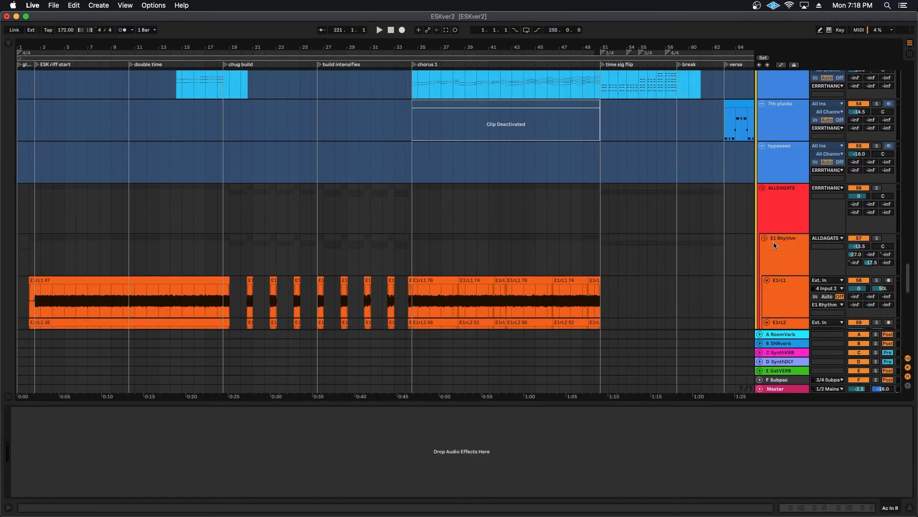
click(552, 240)
scroll(552, 240, down, 2)
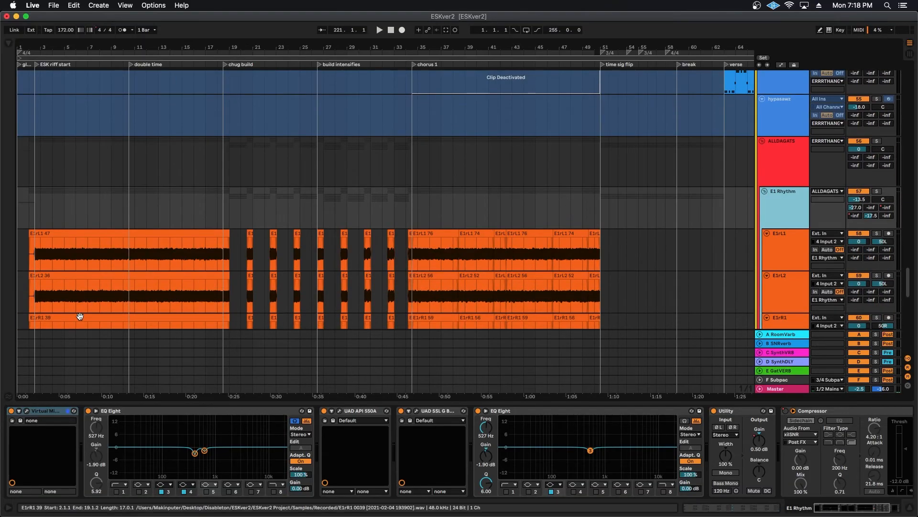
Switch to the UAD Console, view Analog 2's SSL E CS and Cambridge EQ settings side by side, and close both plug-in windows.
click(550, 500)
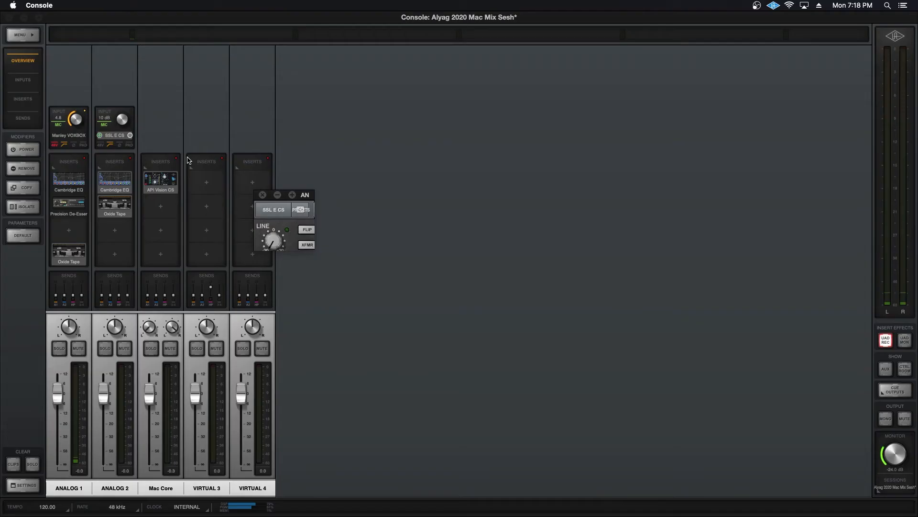
drag(402, 191, 707, 119)
click(123, 183)
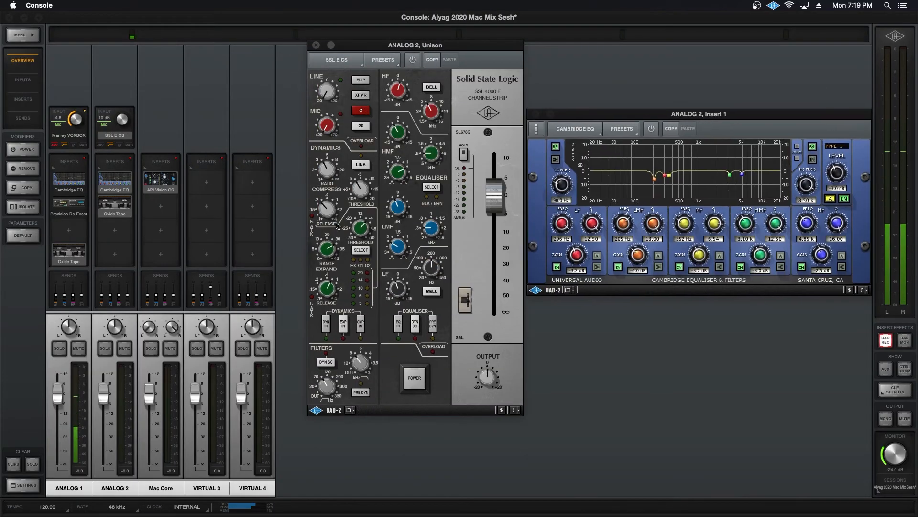
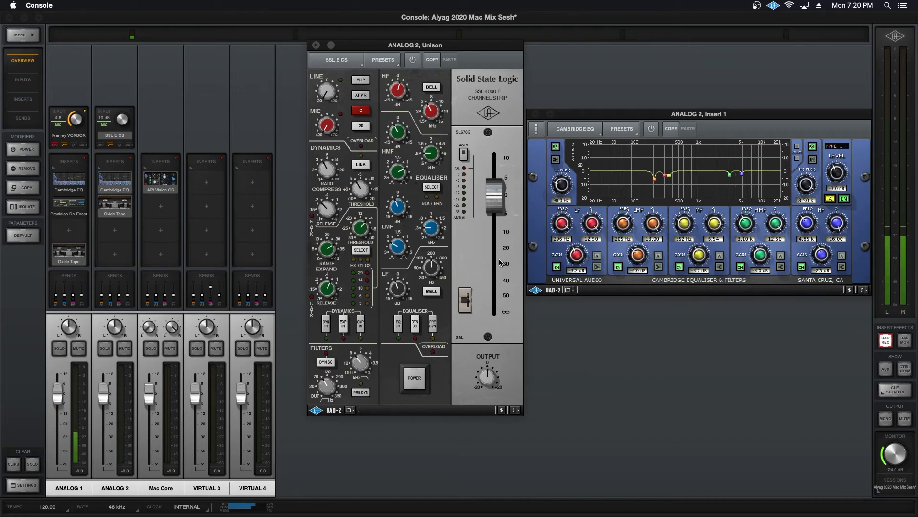
click(646, 184)
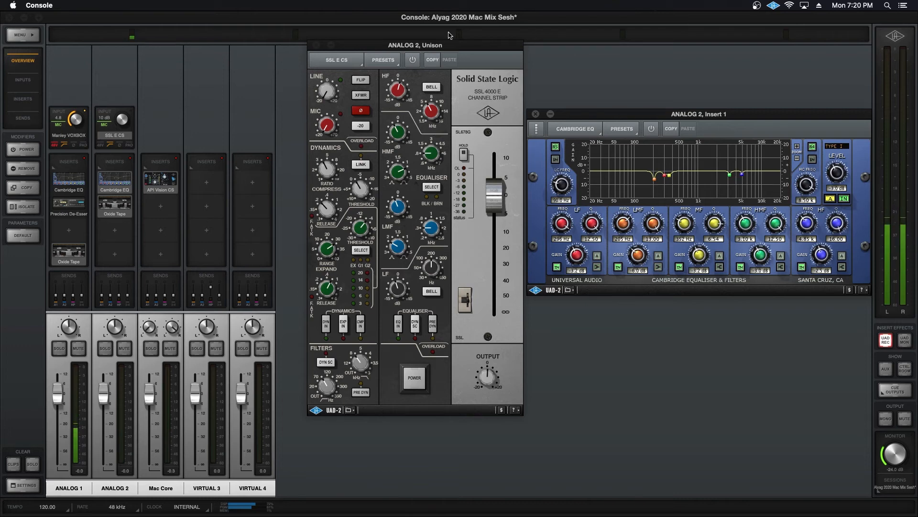
click(443, 47)
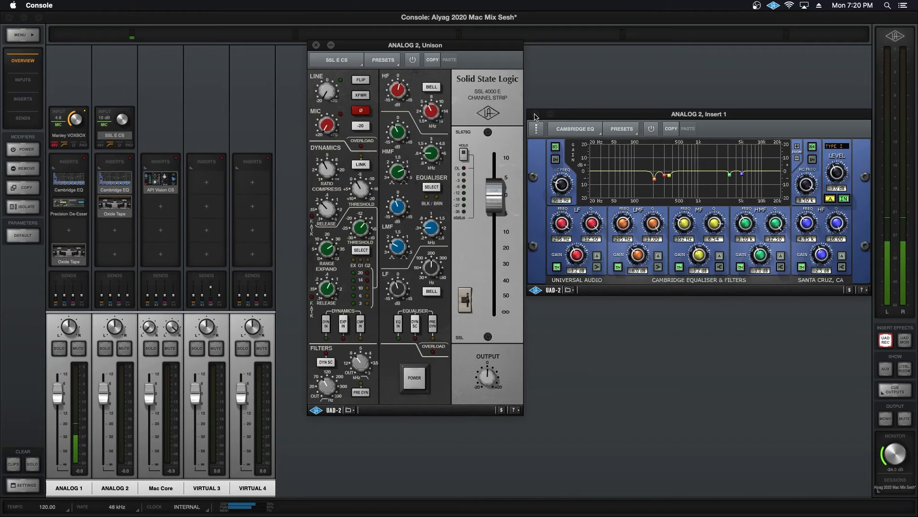
click(535, 114)
click(316, 45)
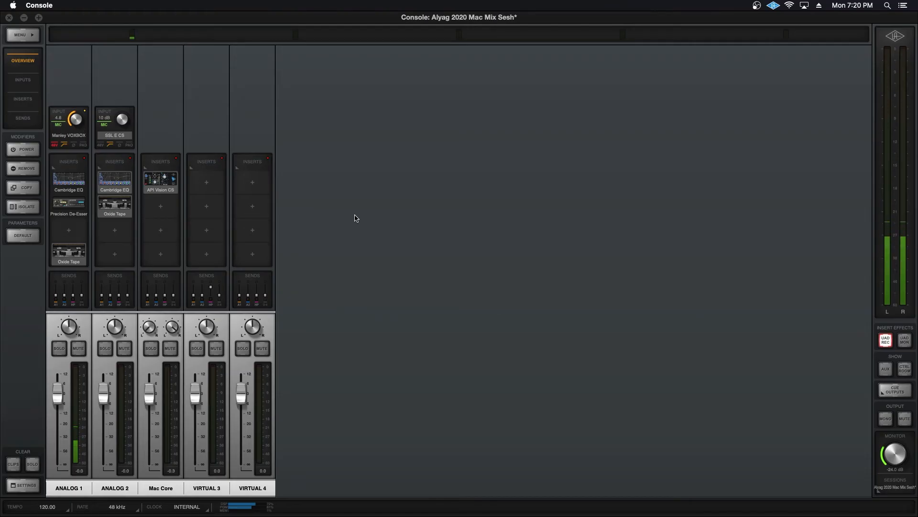
Switch back to Live and look through the E1rL1 to E1rR2 tracks, returning to the E1 Rhythm group's device chain.
key(super+Tab)
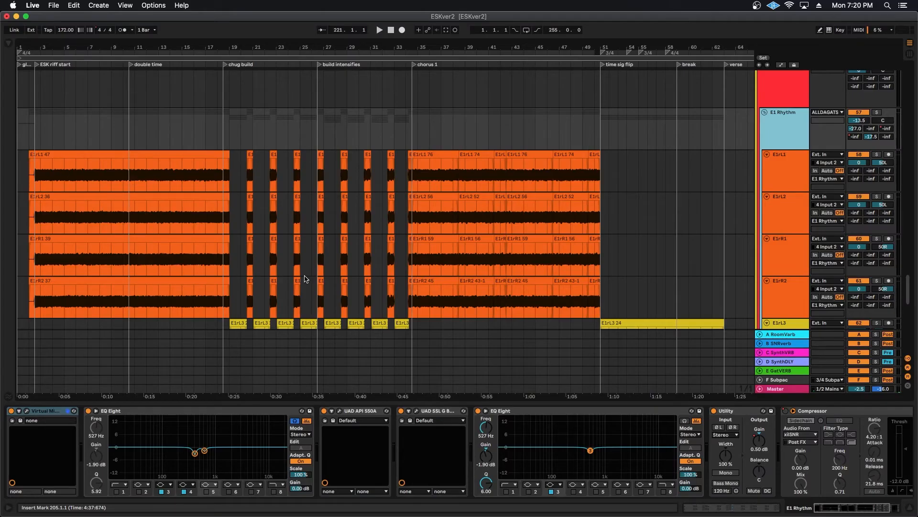
click(794, 175)
click(789, 220)
click(783, 282)
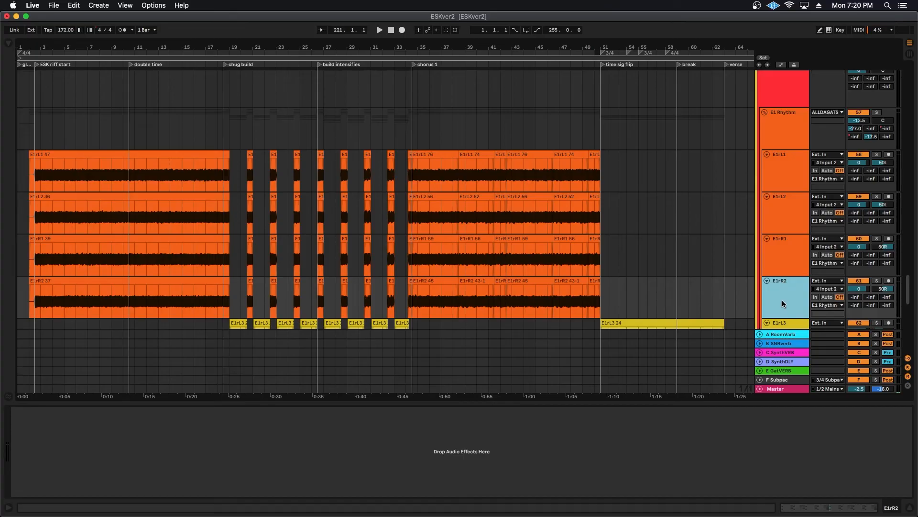
click(779, 134)
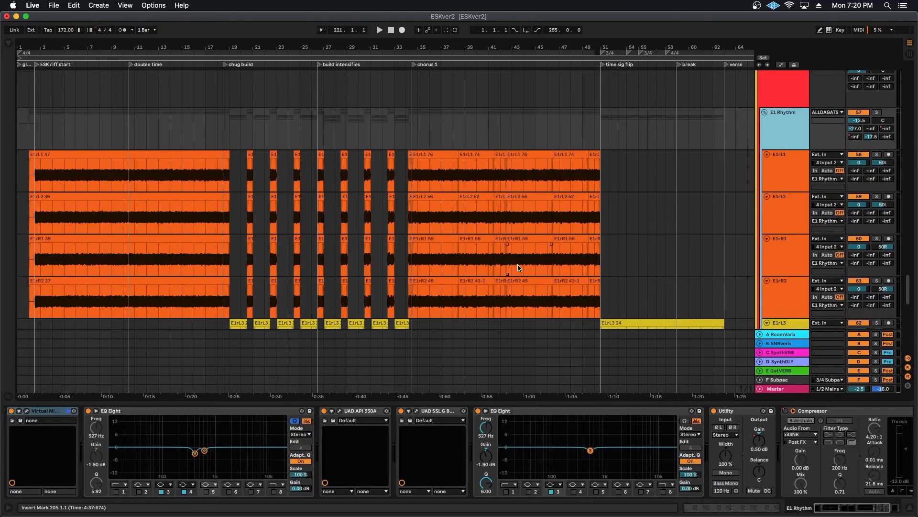
View the Virtual Mix Rack and UAD API 550A settings on the E1 Rhythm group, closing each plug-in window.
click(26, 411)
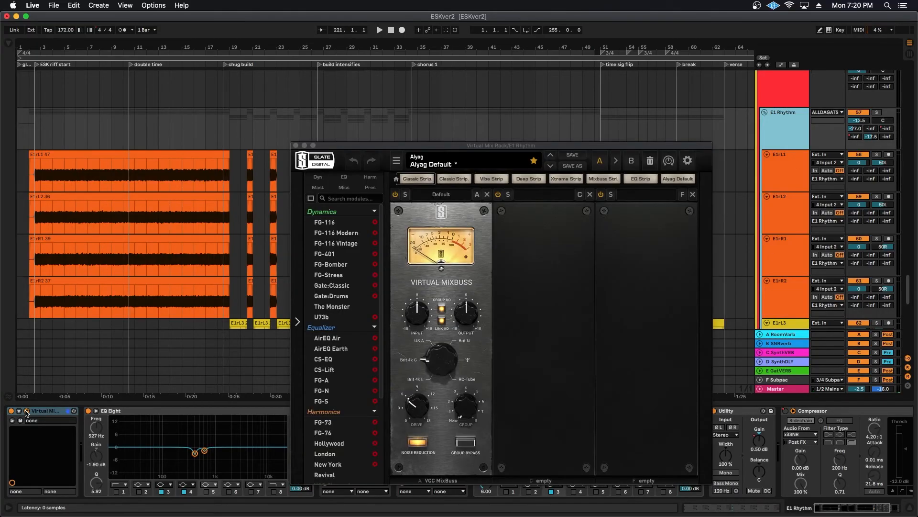
click(27, 410)
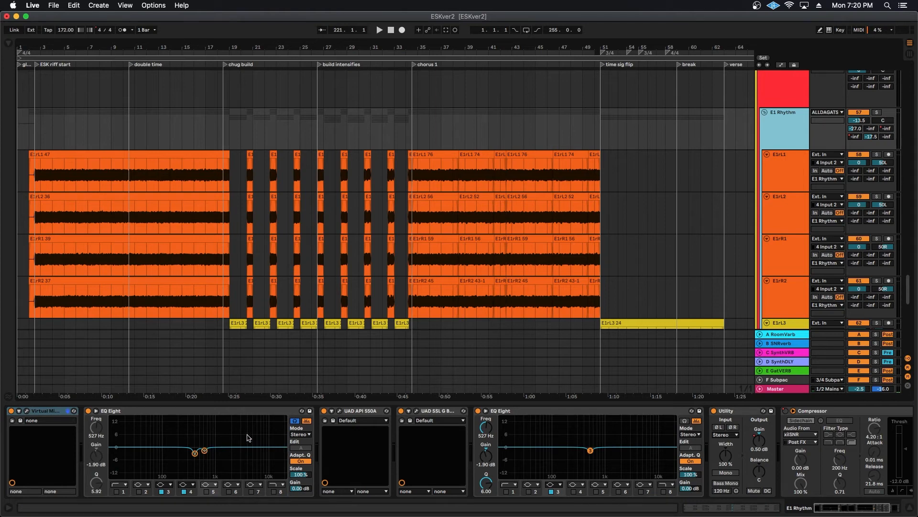
click(339, 411)
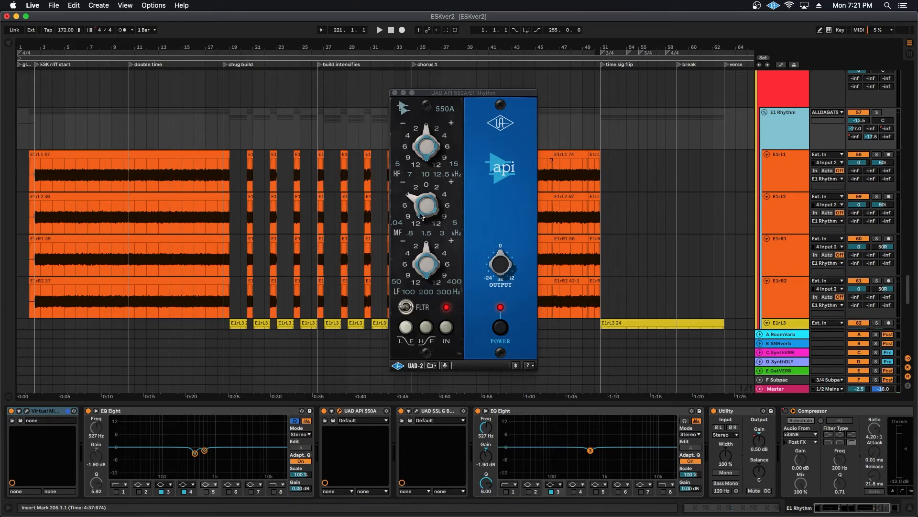
click(394, 93)
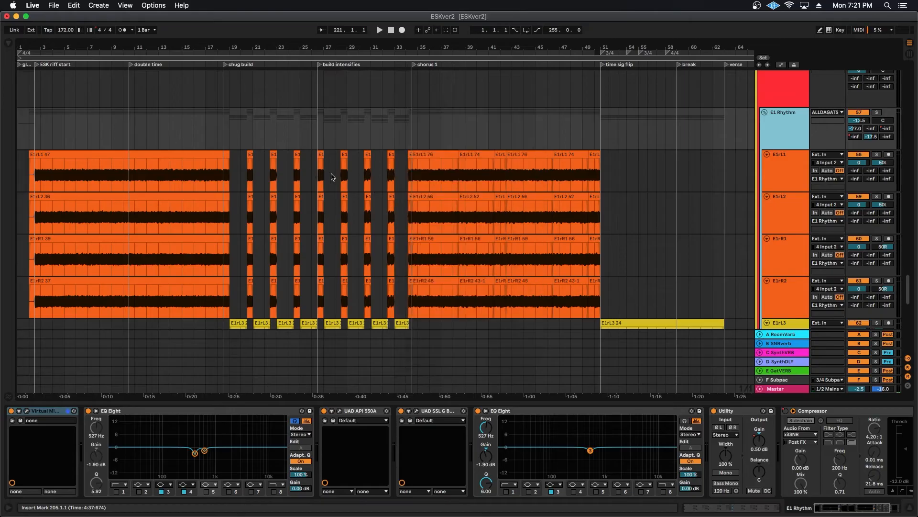
Review the tracks around the E1 Rhythm group and place the insert marker at the double time section, 10.3.1.
scroll(334, 211, up, 10)
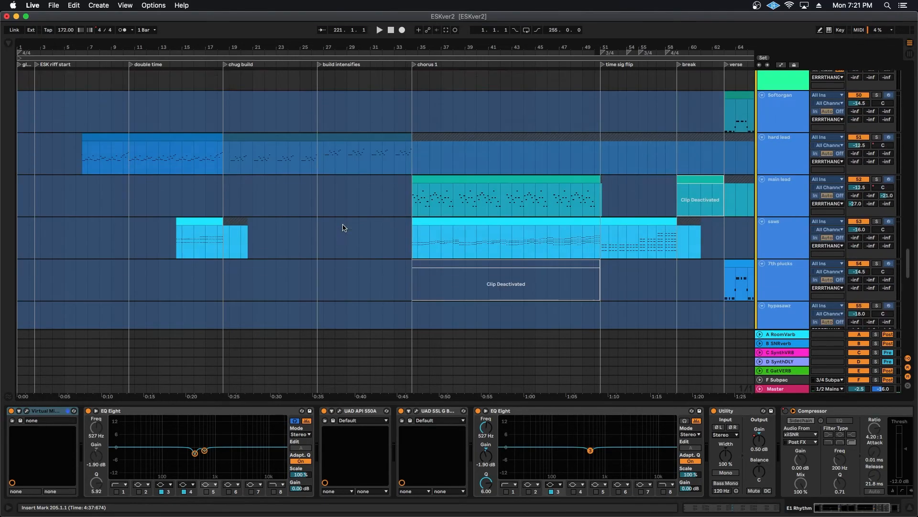
scroll(354, 201, down, 8)
scroll(378, 157, down, 4)
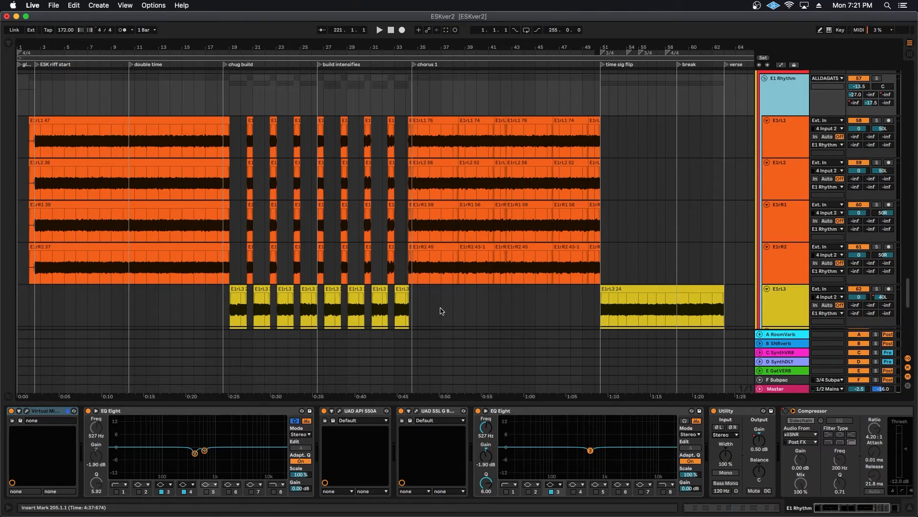
scroll(297, 148, up, 3)
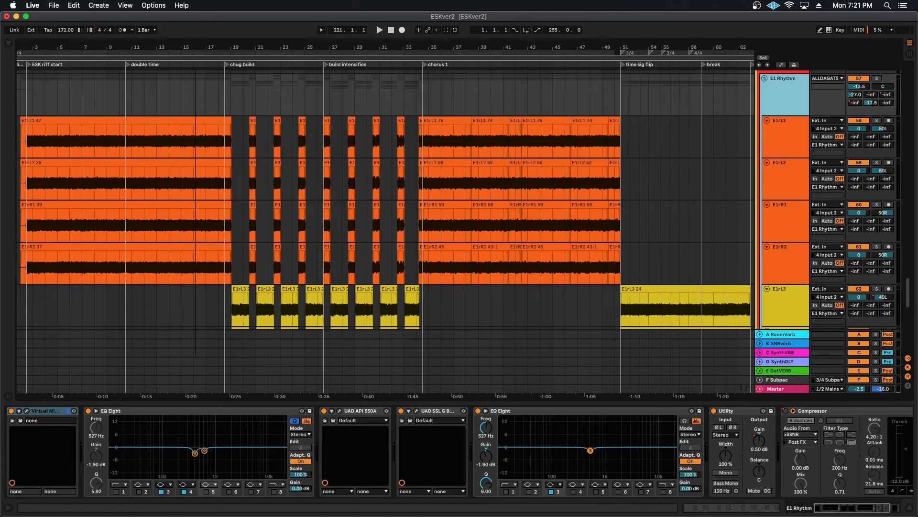
scroll(287, 153, left, 2)
click(150, 144)
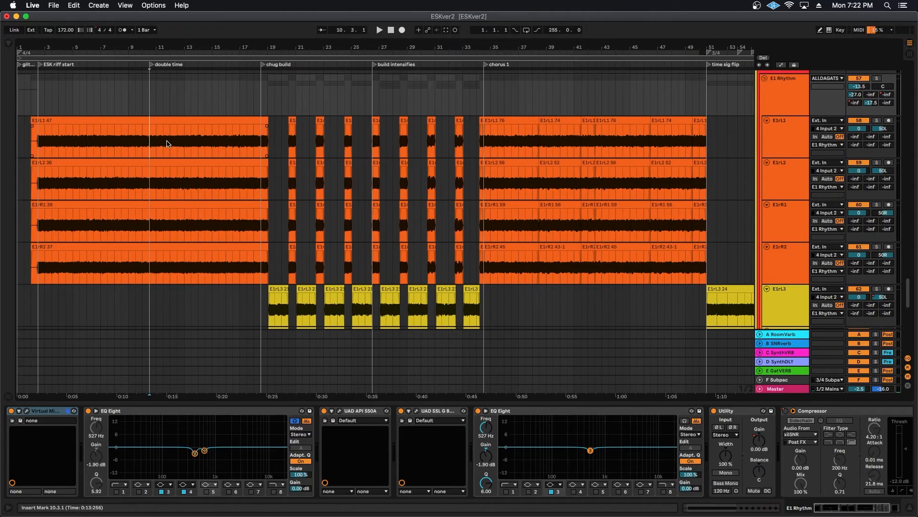
Select the orange rhythm tracks E1rL1, E1rL2, E1rR1 and E1rR2 in turn to check their device areas.
click(781, 185)
click(792, 135)
click(792, 177)
click(792, 215)
click(792, 259)
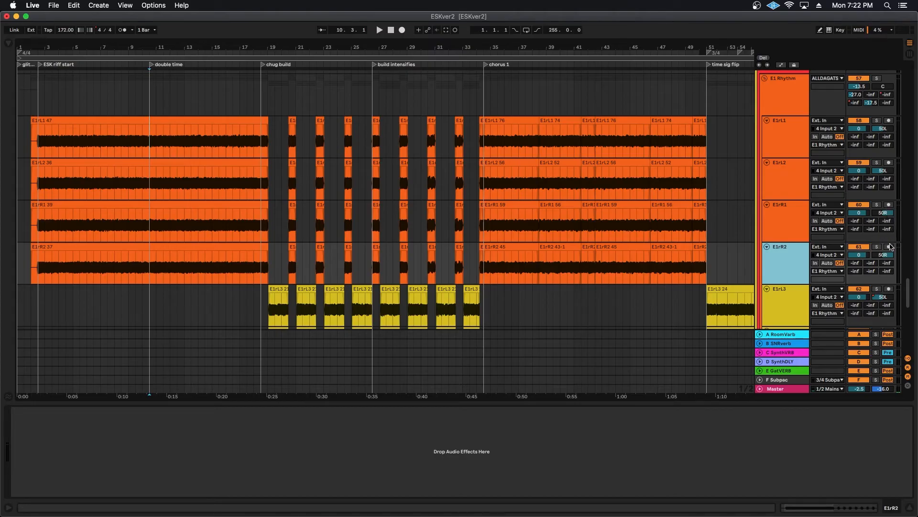
Select the yellow rhythm tracks E1rL3, E1rL4, E1rR3 and E1rR4 in turn to check their device areas.
scroll(468, 205, down, 7)
click(782, 151)
click(782, 191)
click(783, 223)
click(783, 260)
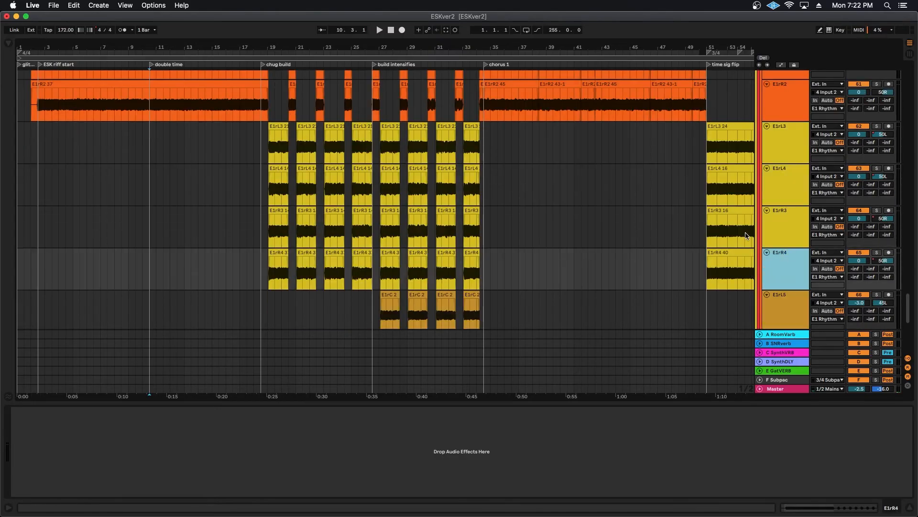
Play the rhythm guitars from the chug build marker at 18.3.1 and examine the alternating orange and yellow clips up close.
scroll(580, 183, up, 5)
click(260, 136)
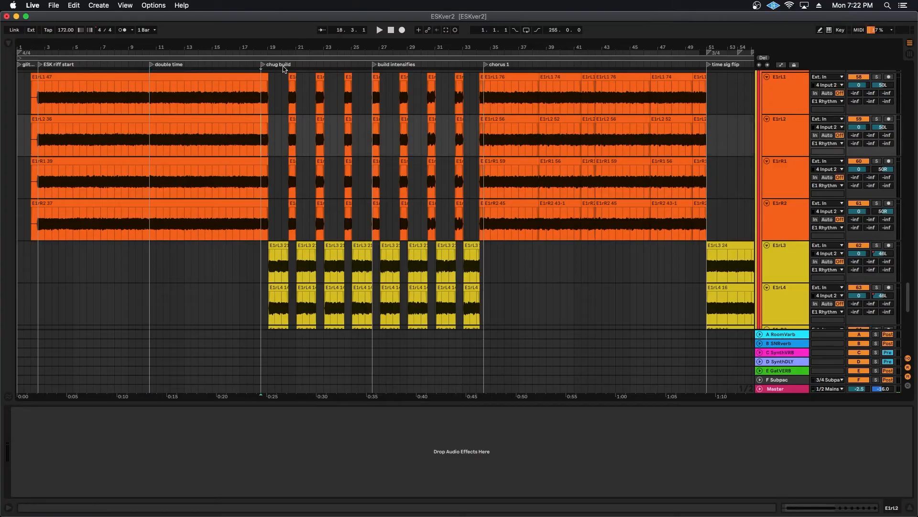
scroll(373, 192, down, 2)
key(space)
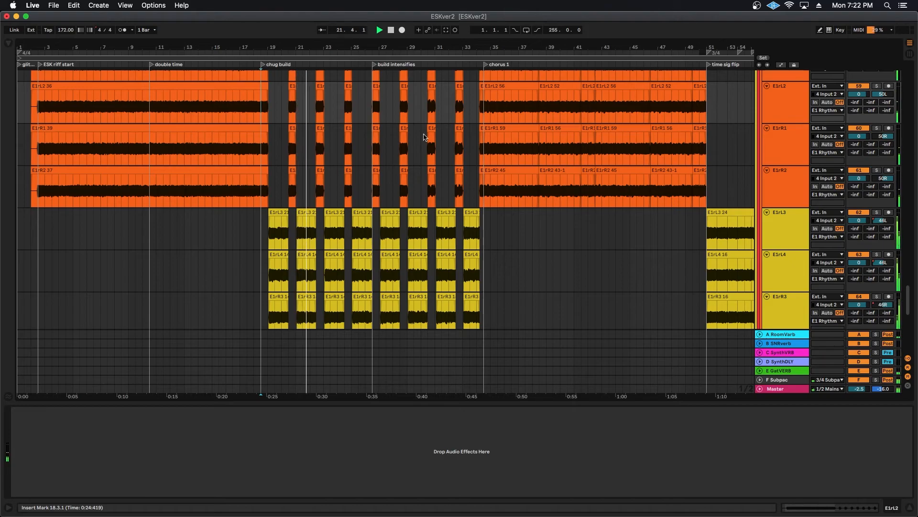
scroll(352, 126, down, 2)
scroll(352, 127, down, 2)
scroll(323, 122, up, 10)
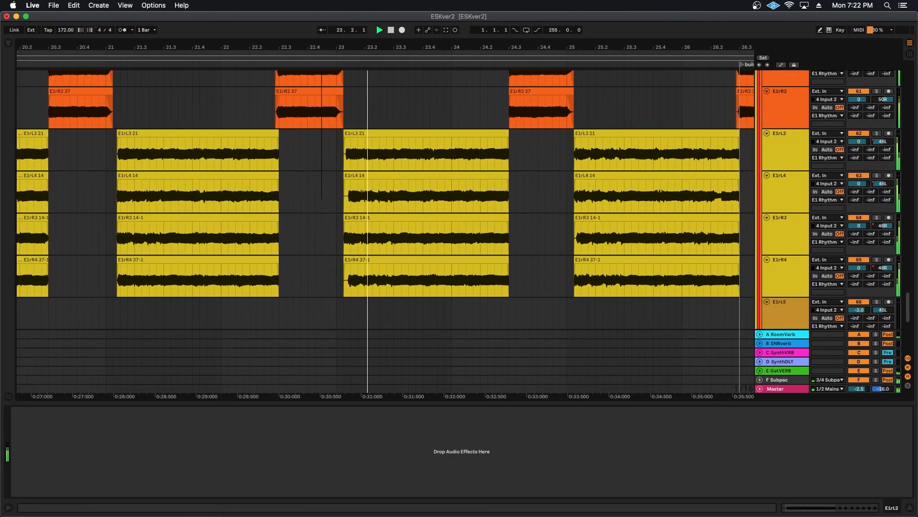
scroll(497, 116, right, 5)
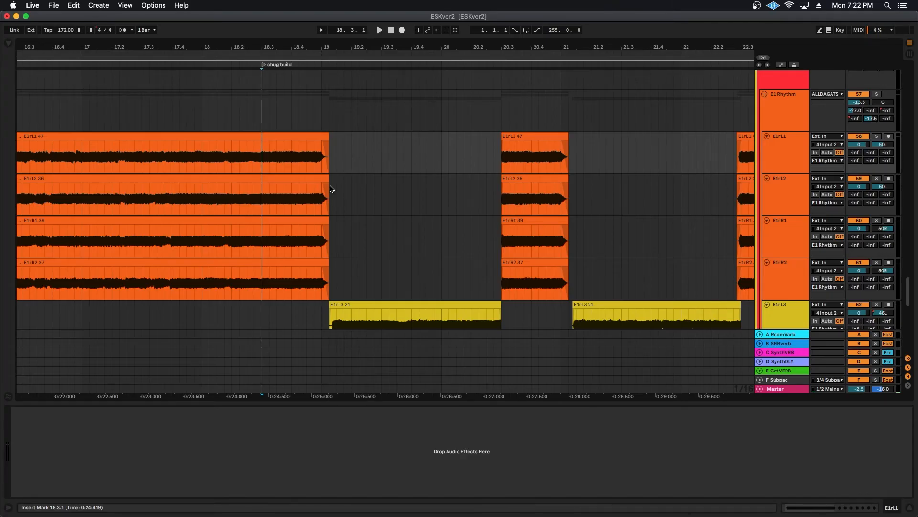
Solo E1rL1, E1rL2, E1rR1 and E1rR2 and audition the orange guitars from the chug build marker.
scroll(339, 188, down, 2)
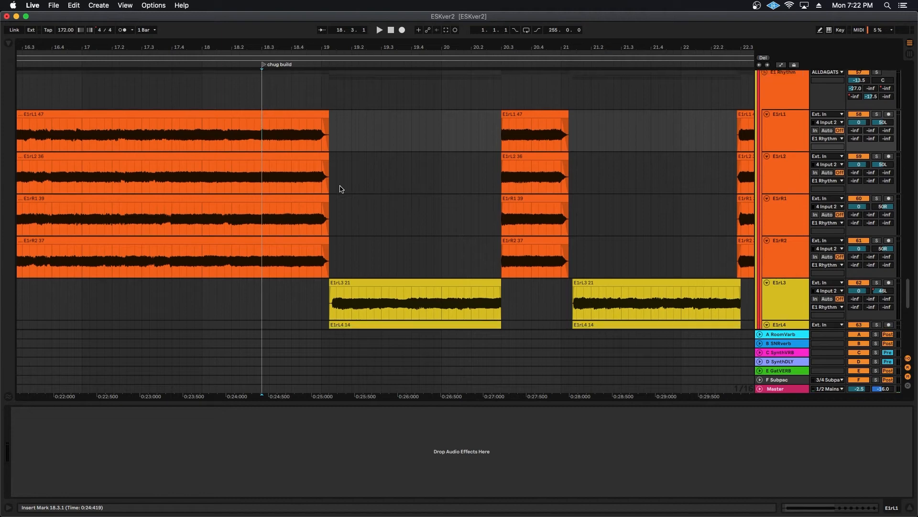
click(877, 114)
click(876, 198)
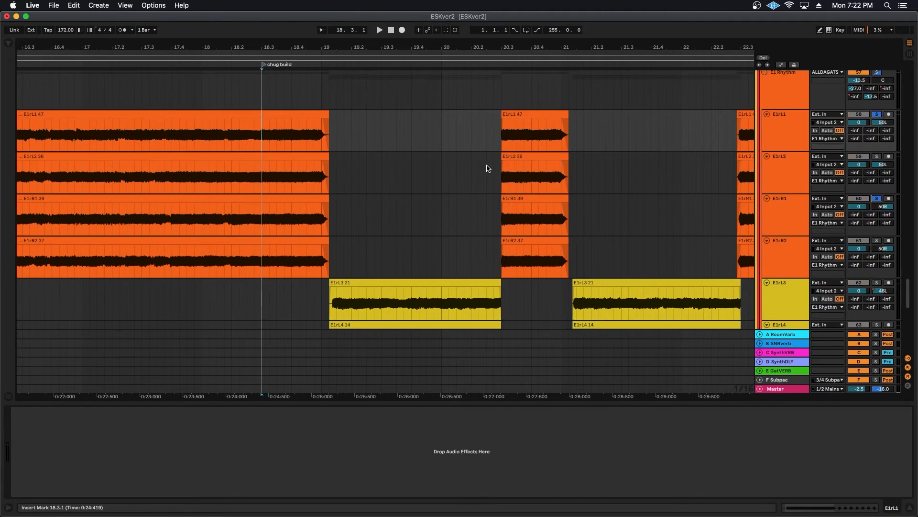
key(space)
key(space)
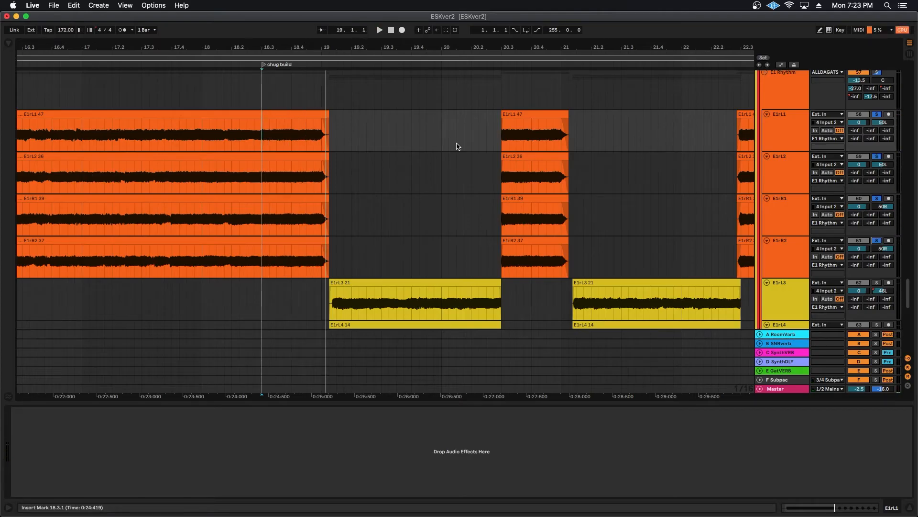
key(space)
key(space)
Solo E1rL5 and E1rR5 and audition them from 27.1.1 in the build intensifies section.
scroll(457, 147, down, 3)
scroll(458, 146, right, 3)
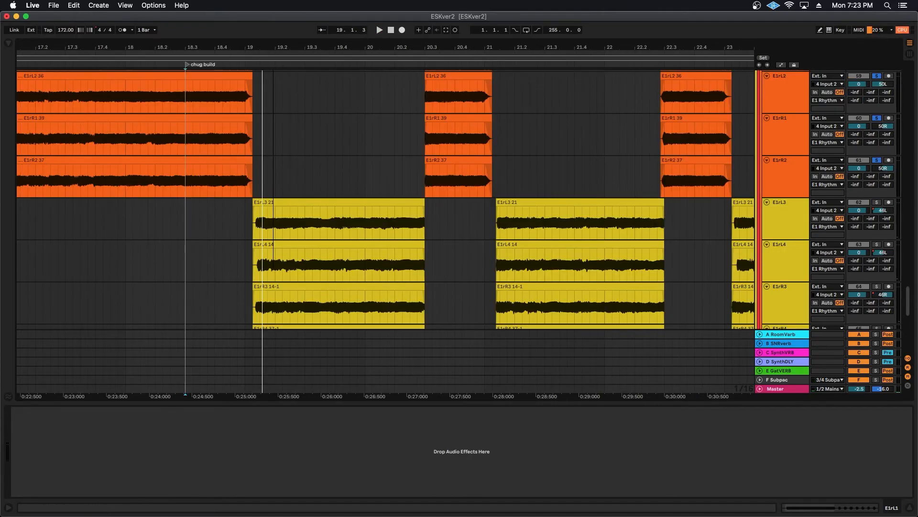
scroll(273, 215, down, 4)
scroll(318, 172, right, 5)
scroll(449, 169, down, 4)
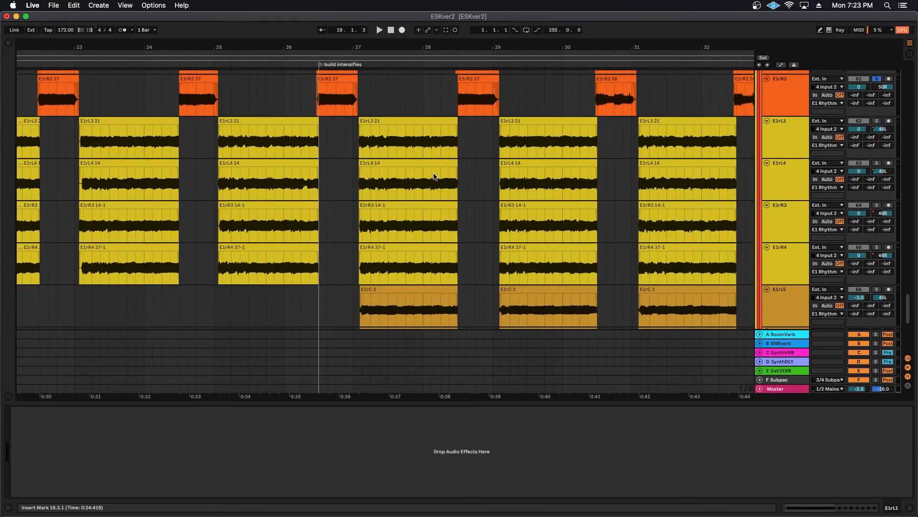
scroll(449, 168, down, 1)
click(353, 177)
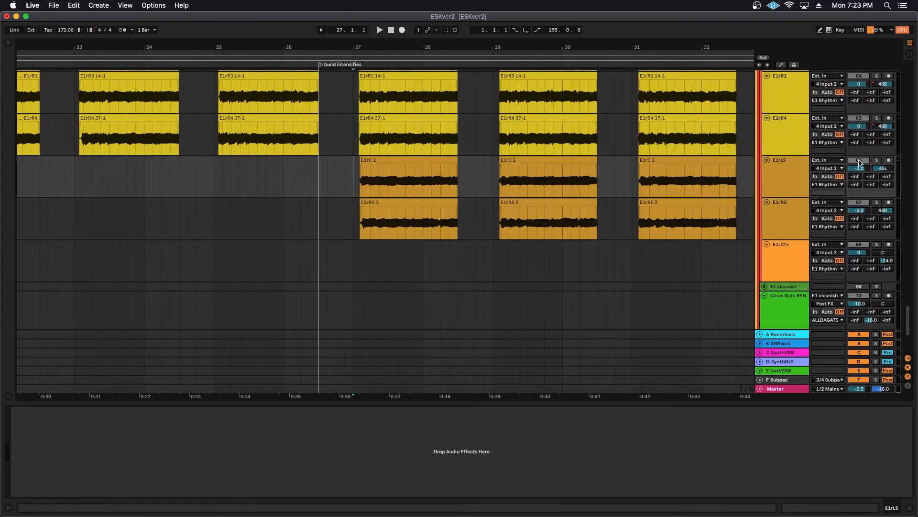
click(877, 160)
click(878, 202)
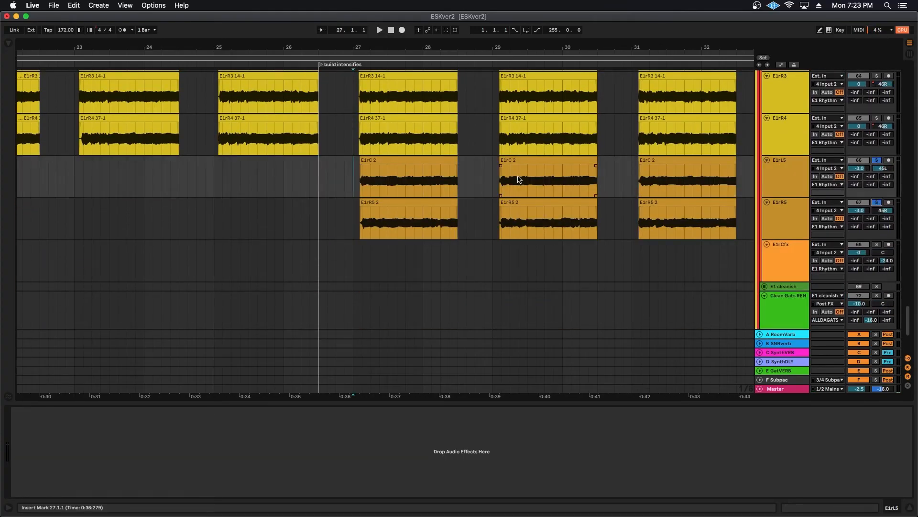
key(space)
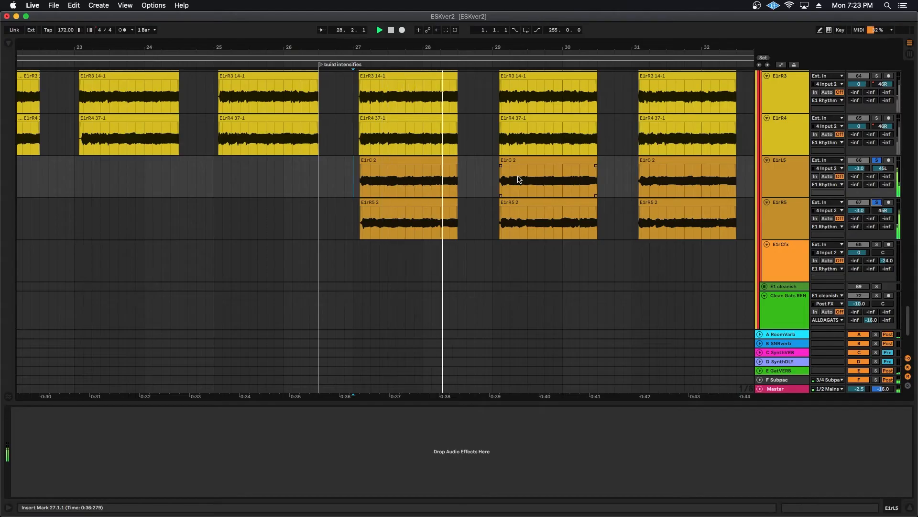
key(space)
Add the yellow E1rL3 to E1rR4 tracks to the E1rL5 and E1rR5 solo, play them together, and reset the marker to 27.1.1.
scroll(520, 180, up, 3)
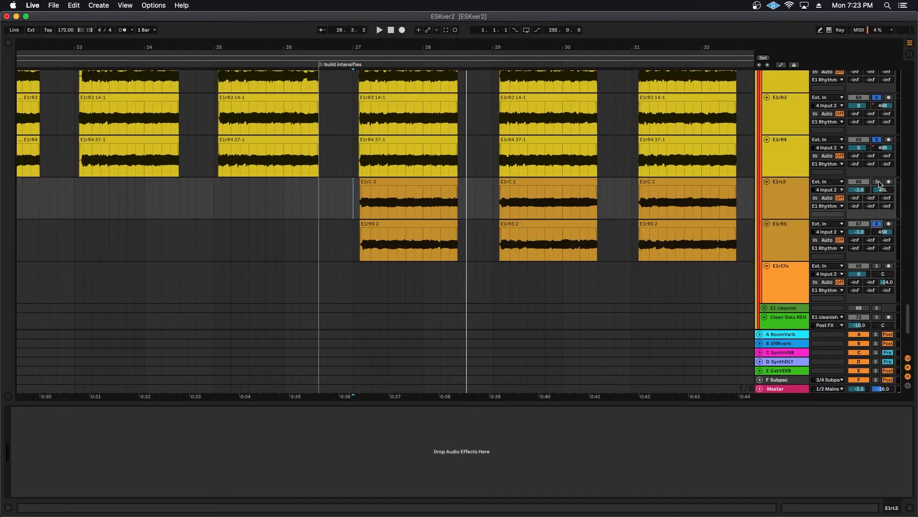
click(878, 182)
key(space)
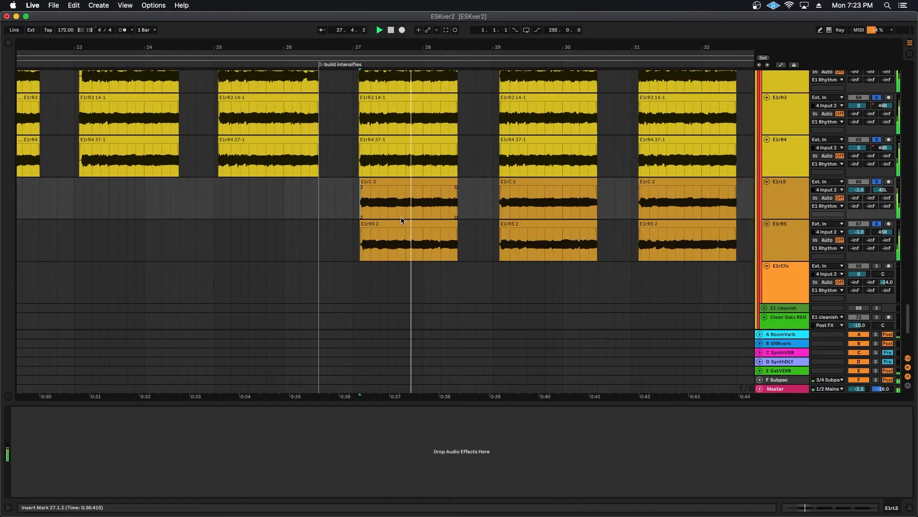
key(space)
click(354, 197)
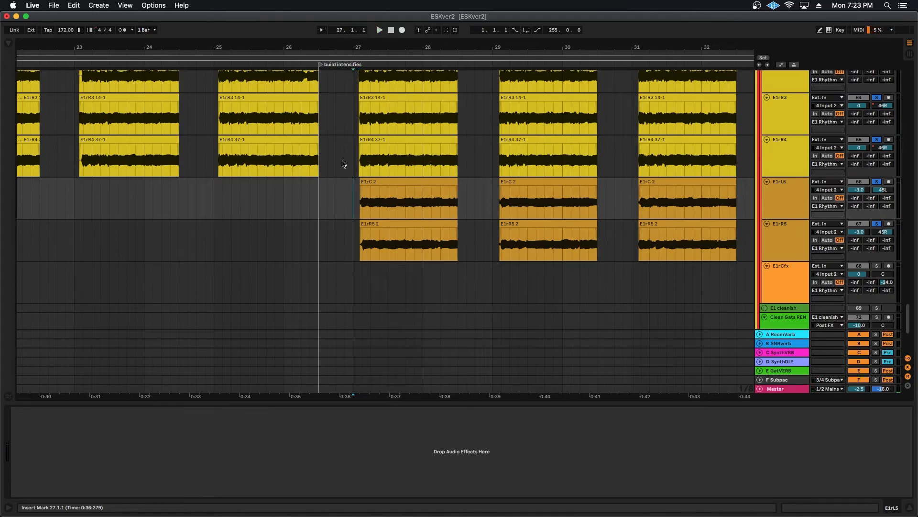
Examine the edit points between the orange and yellow clips after build intensifies, placing the insert marker at 29.1.1.
scroll(342, 164, right, 2)
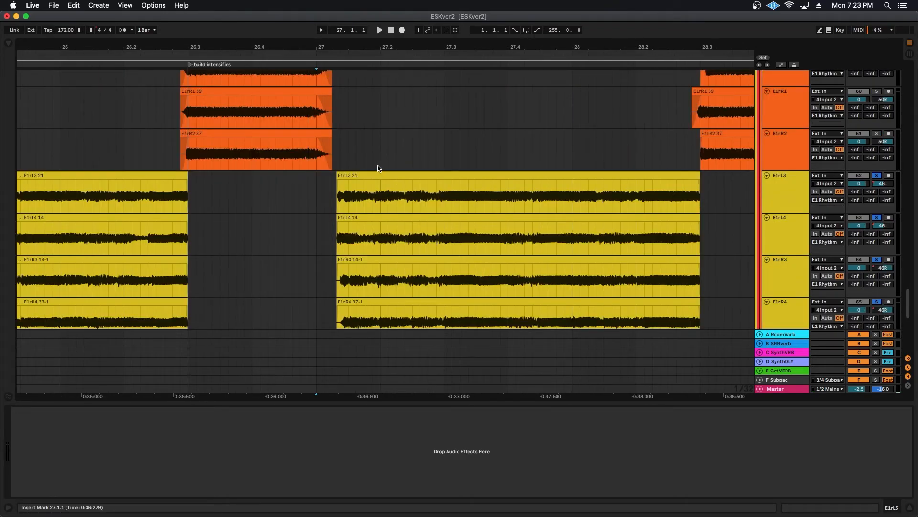
click(328, 133)
click(333, 192)
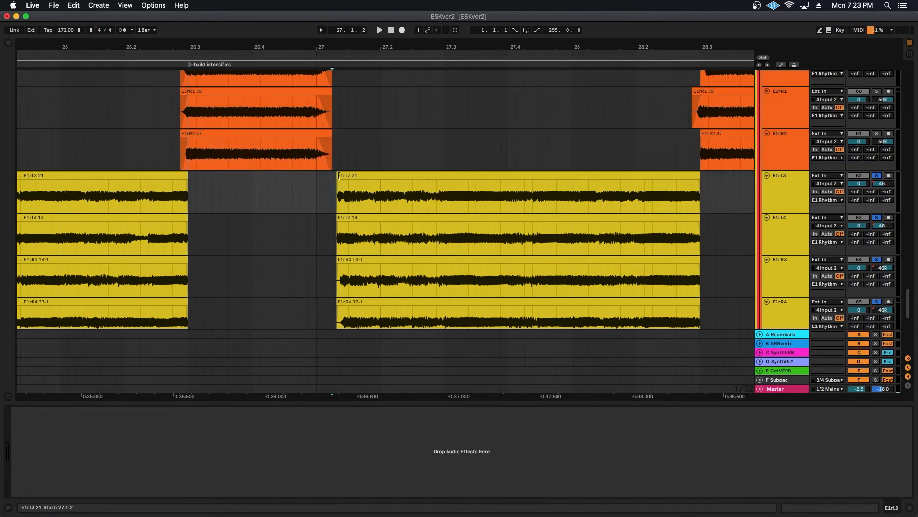
scroll(373, 220, right, 3)
scroll(373, 221, right, 5)
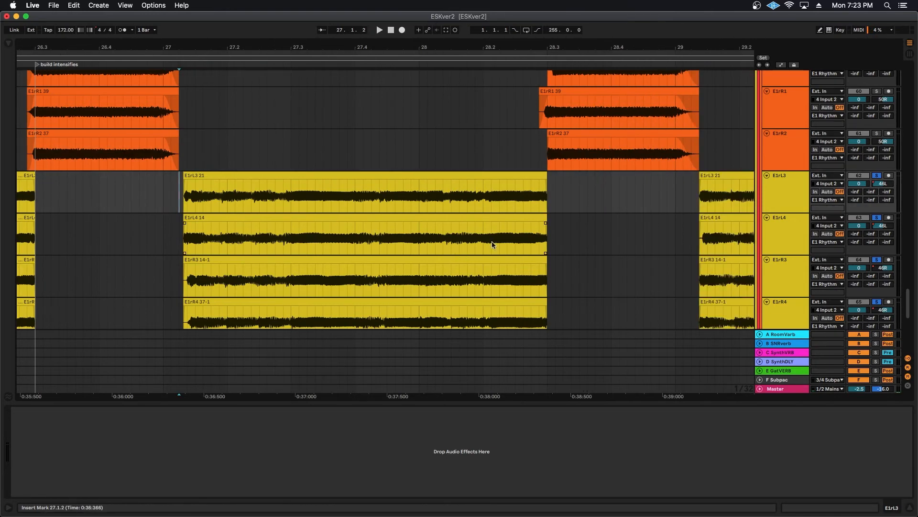
scroll(492, 241, right, 5)
drag(444, 194, 585, 194)
click(566, 193)
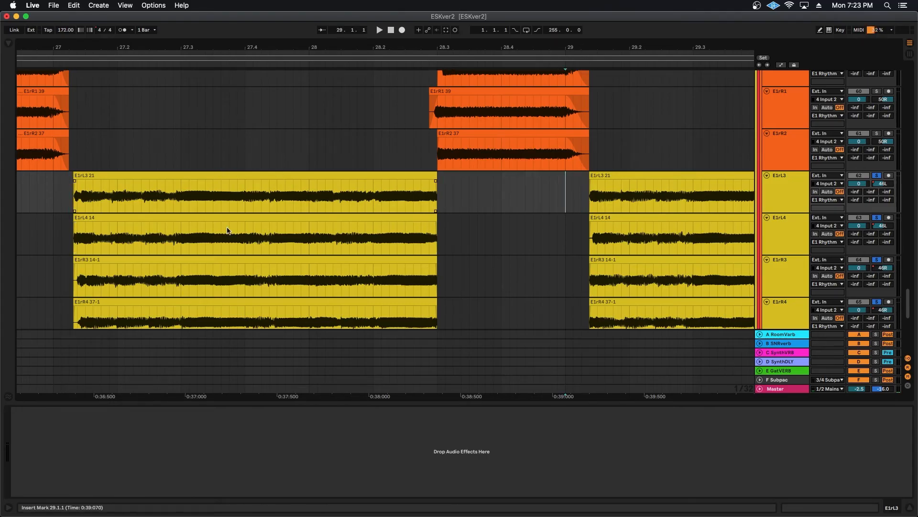
Examine how the rhythm guitar clips alternate and layer through build intensifies, from E1rL1 down to E1rR5.
scroll(227, 231, left, 8)
drag(268, 43, 269, 29)
scroll(320, 200, up, 5)
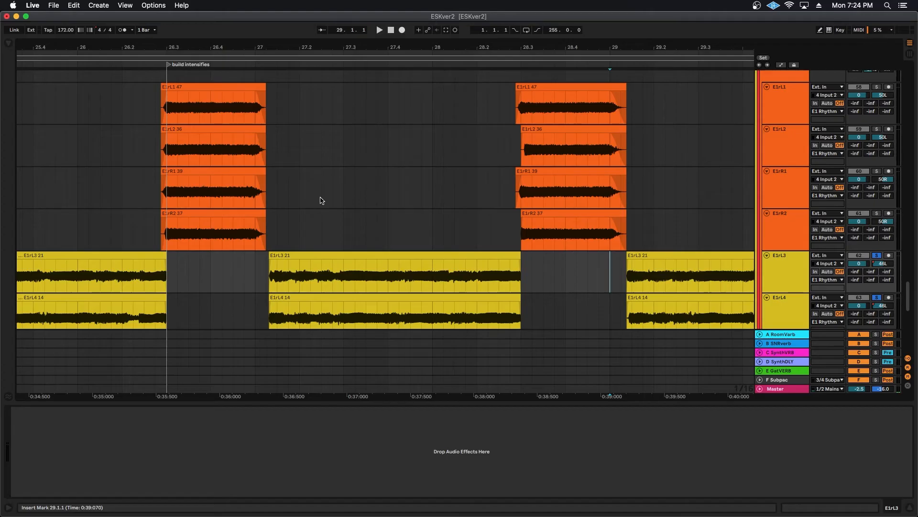
scroll(320, 198, down, 2)
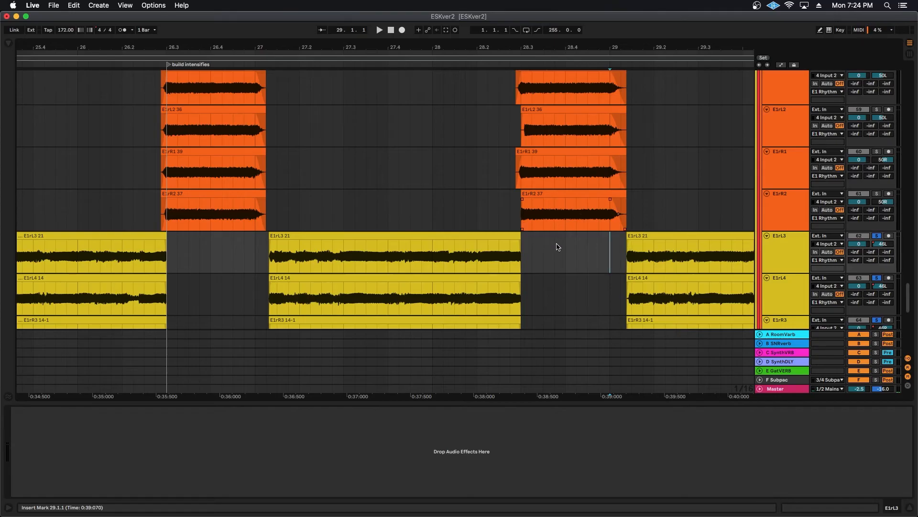
drag(164, 46, 162, 29)
scroll(594, 184, down, 10)
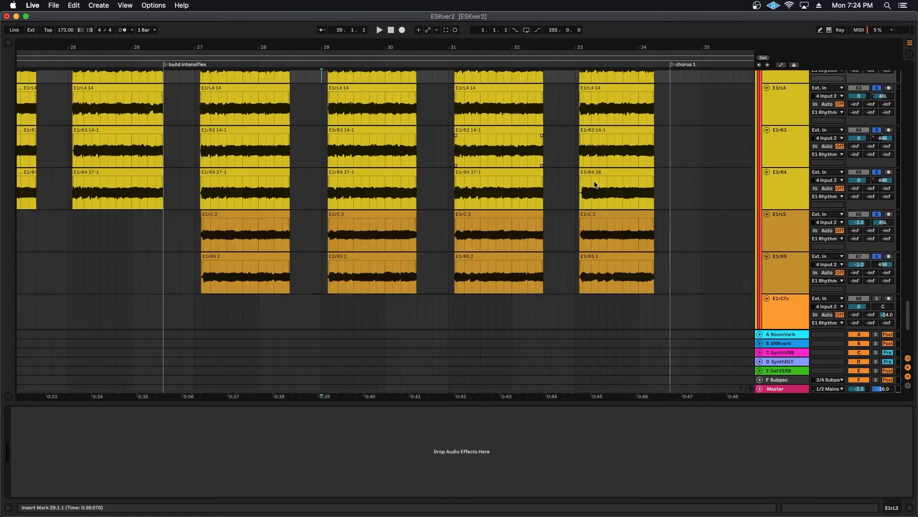
Compare the panning and clip layout of the orange, yellow and E1rL5/E1rR5 rhythm guitar tracks in the build intensifies section.
click(341, 227)
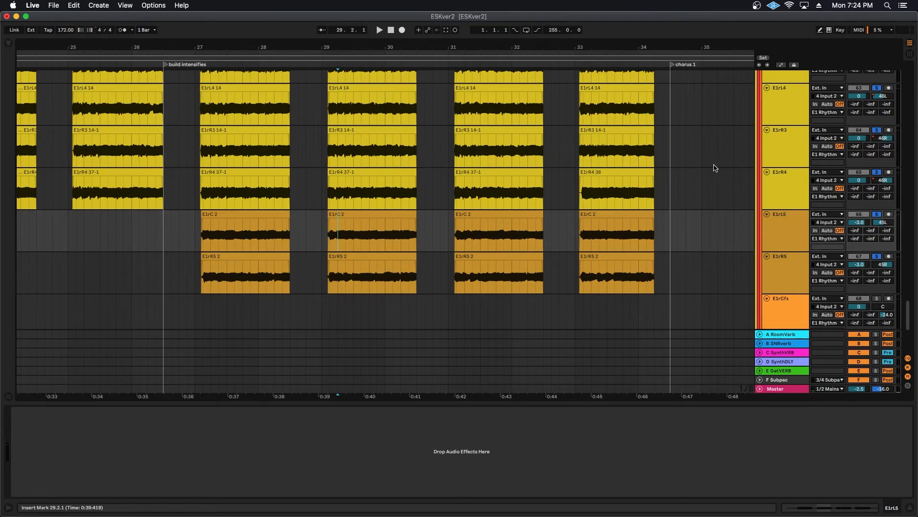
scroll(691, 199, up, 4)
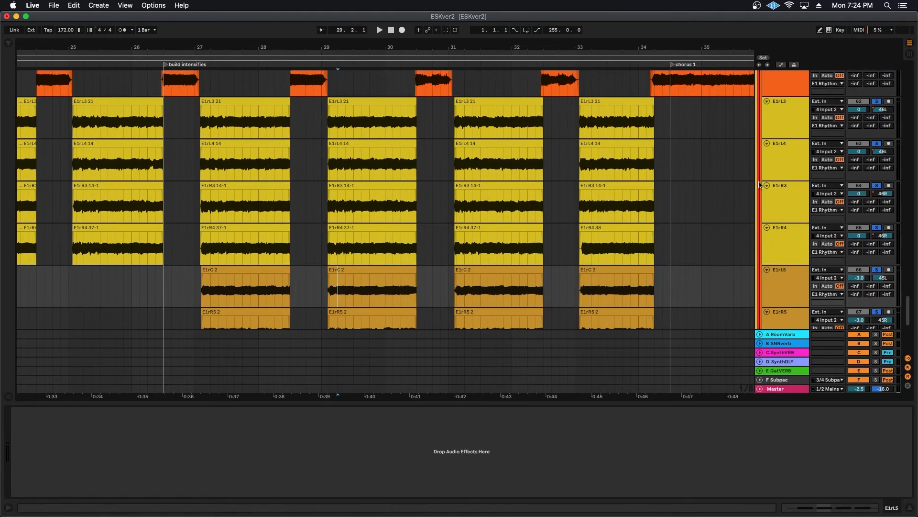
scroll(697, 210, up, 8)
click(220, 123)
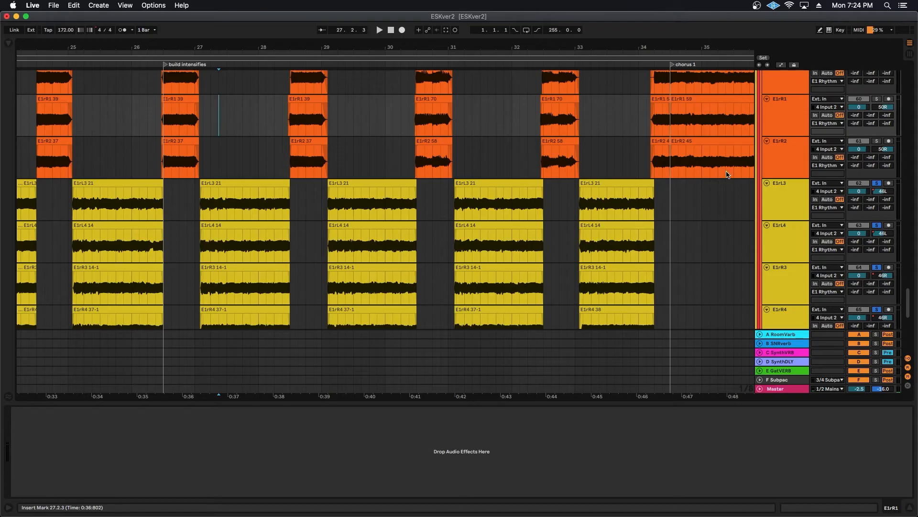
scroll(732, 144, up, 8)
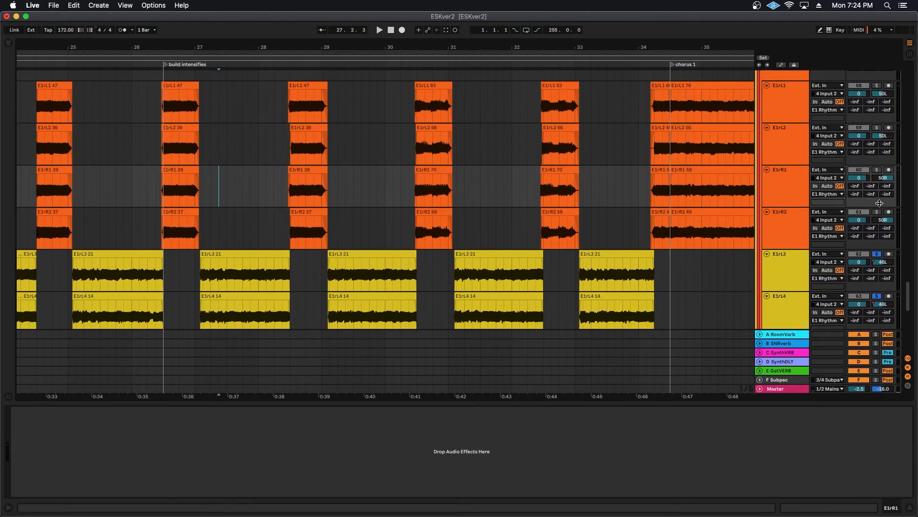
scroll(865, 210, down, 9)
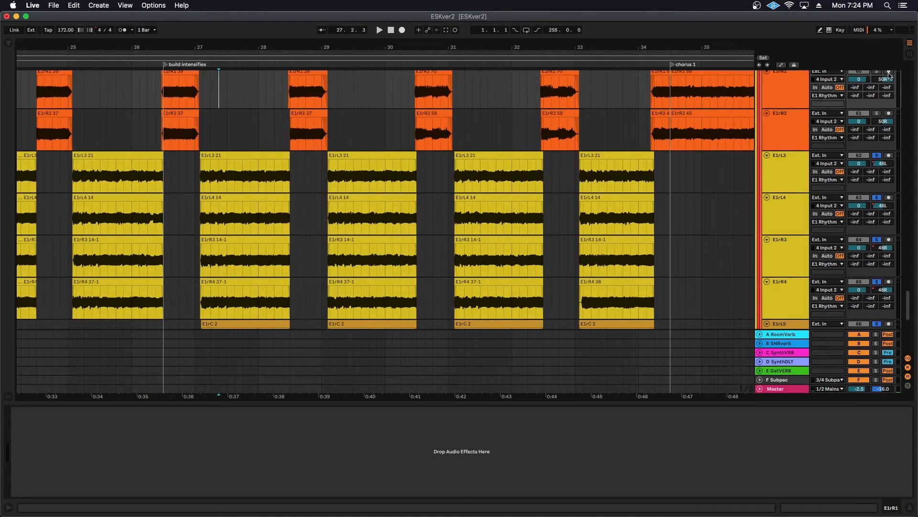
scroll(693, 219, down, 6)
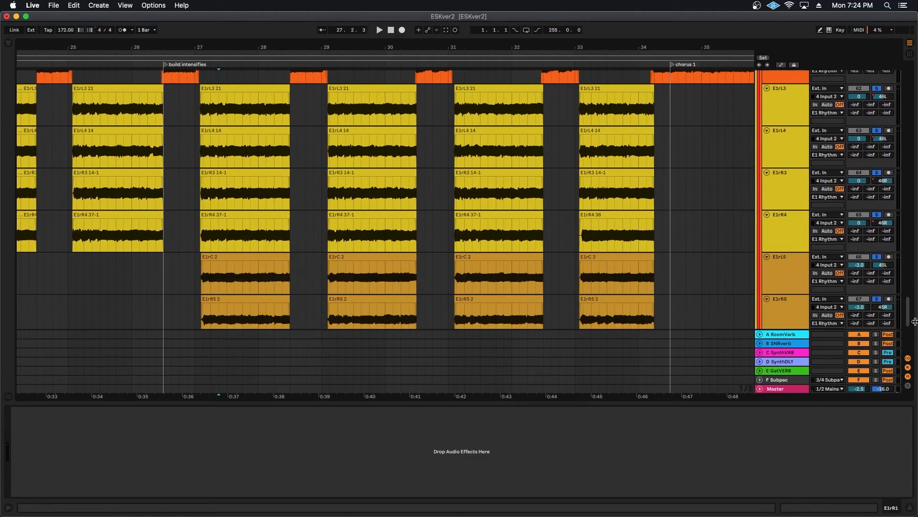
scroll(475, 226, down, 5)
Open the UAD SSL G Bus Compressor on the E1 Rhythm group and play the group solo from 34.3.1 at chorus 1.
scroll(430, 201, right, 10)
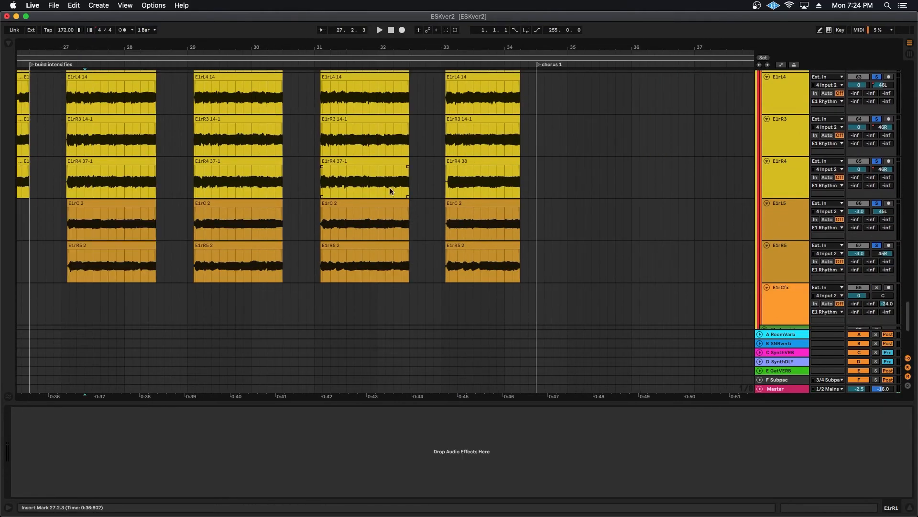
scroll(463, 182, up, 15)
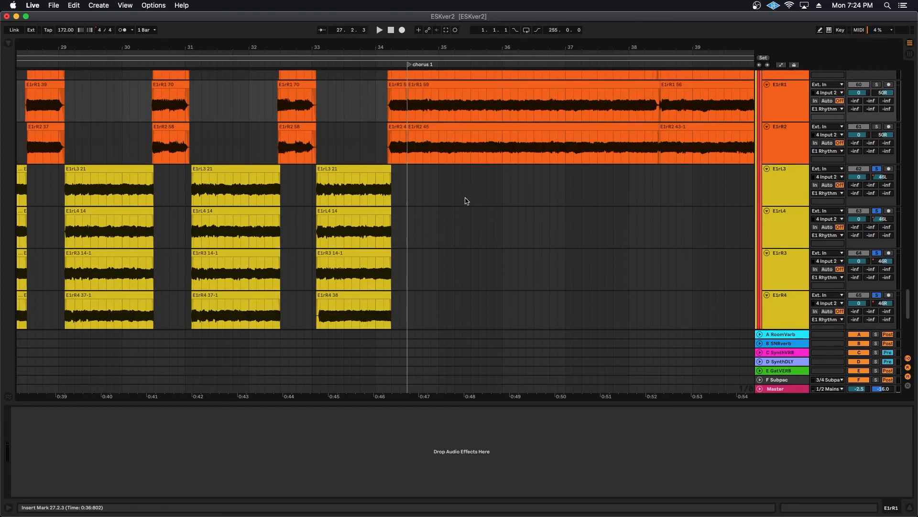
scroll(478, 197, right, 8)
scroll(491, 153, up, 8)
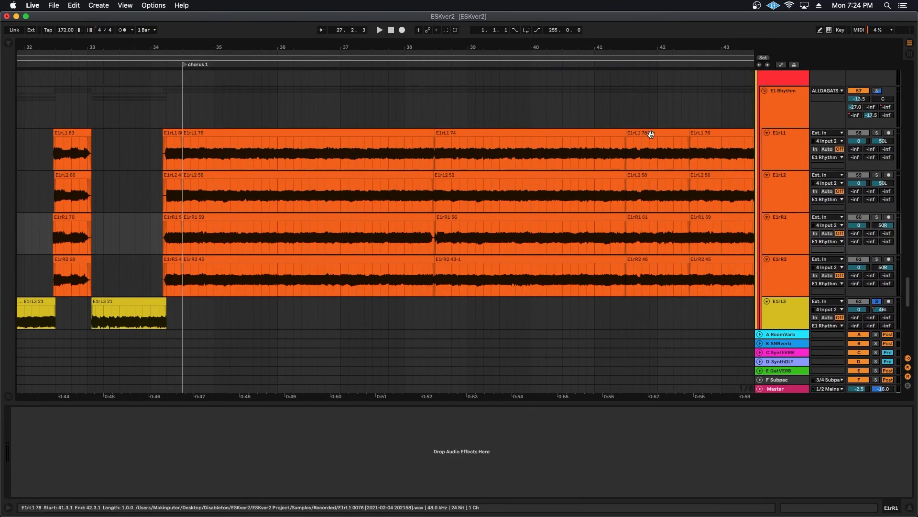
click(820, 110)
click(416, 411)
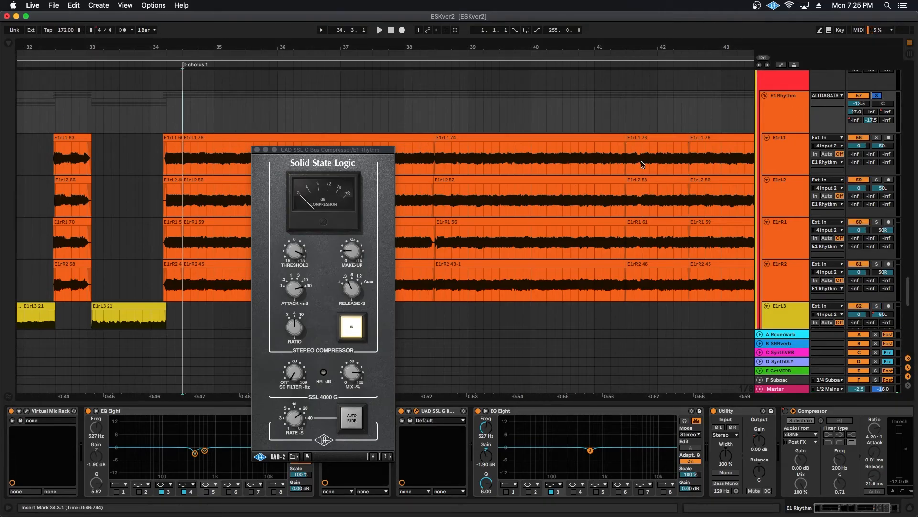
key(space)
Compare the chorus 1 rhythm guitars with the SSL bus compressor out and in, ending with it engaged, playback stopped and its window closed.
click(351, 327)
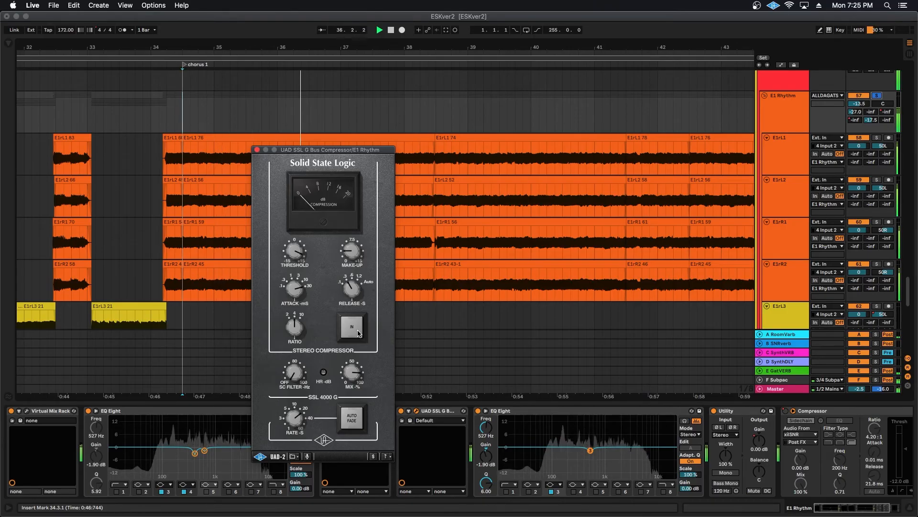
click(358, 334)
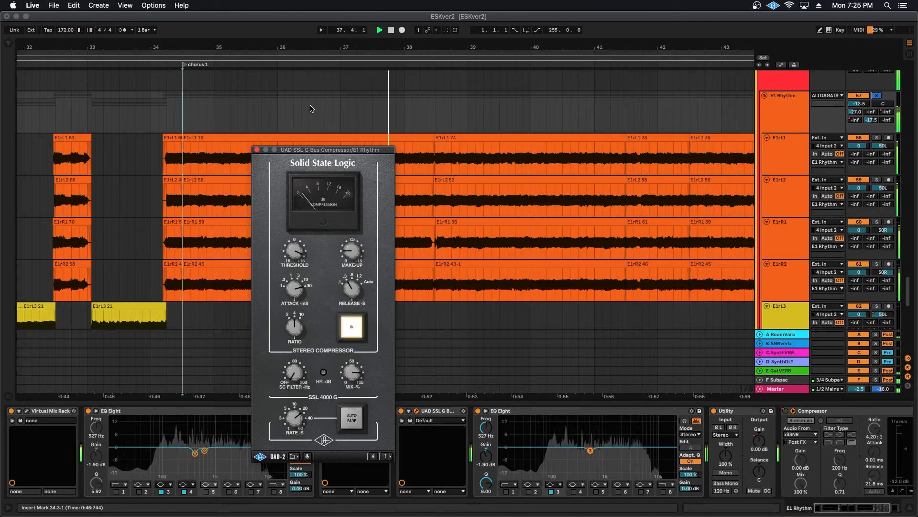
drag(306, 48, 306, 24)
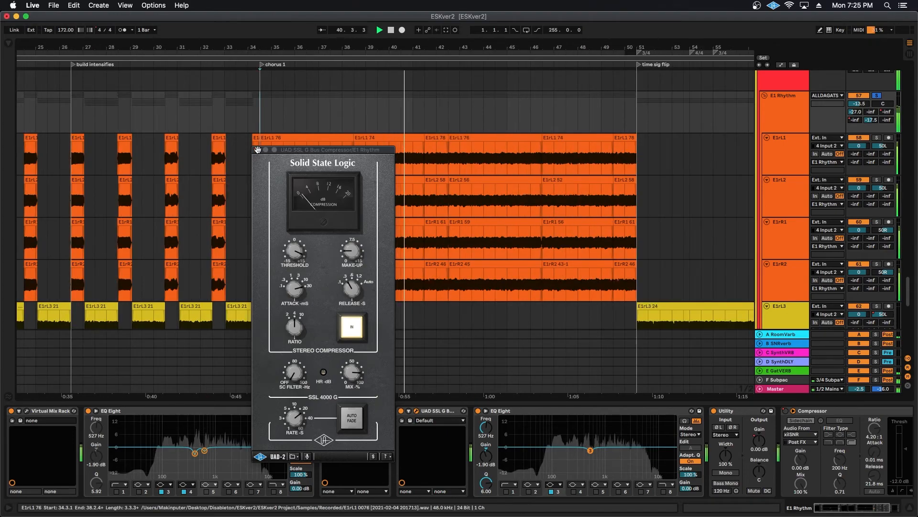
click(352, 328)
click(353, 328)
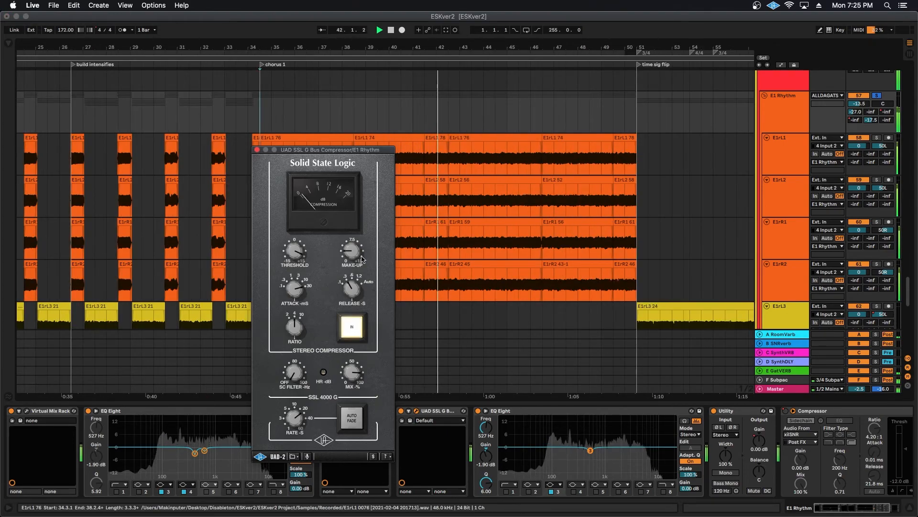
key(space)
key(super+w)
Review where the yellow rhythm guitar clips play from the time sig flip section through break 3.
scroll(487, 214, right, 10)
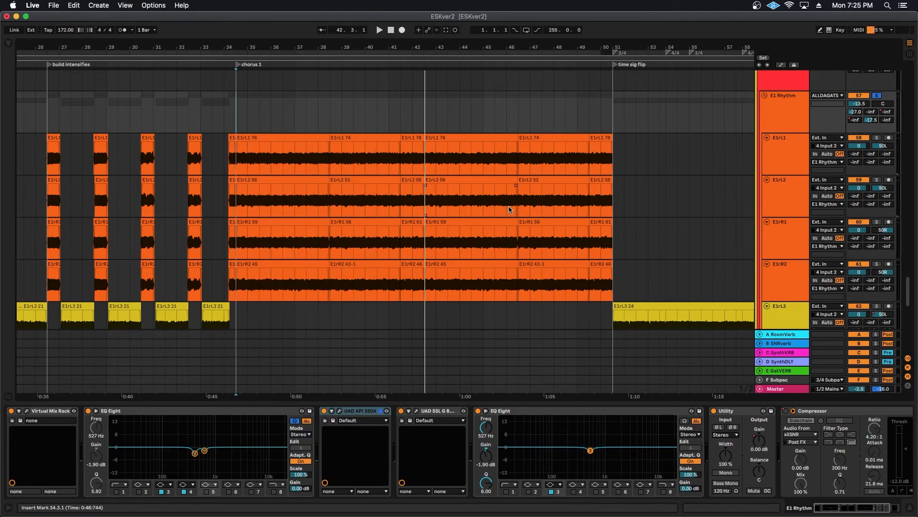
scroll(466, 163, down, 9)
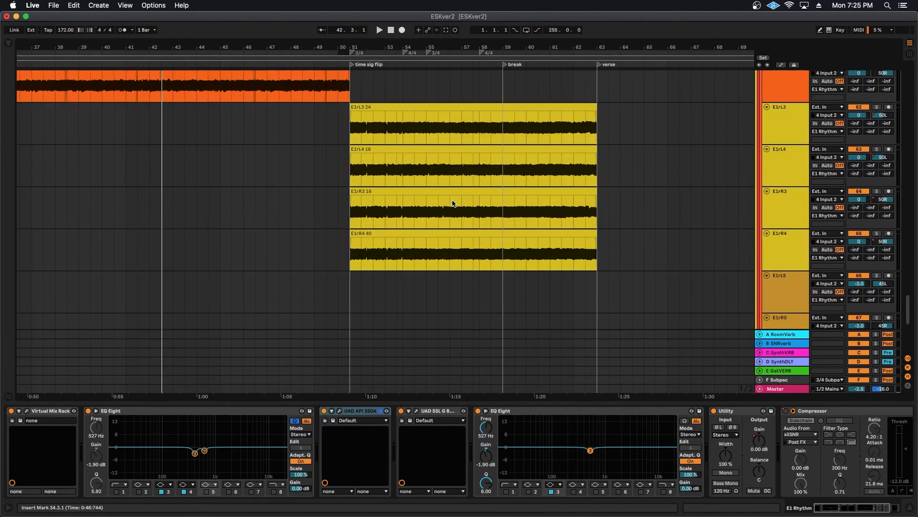
scroll(455, 144, right, 3)
drag(343, 46, 354, 15)
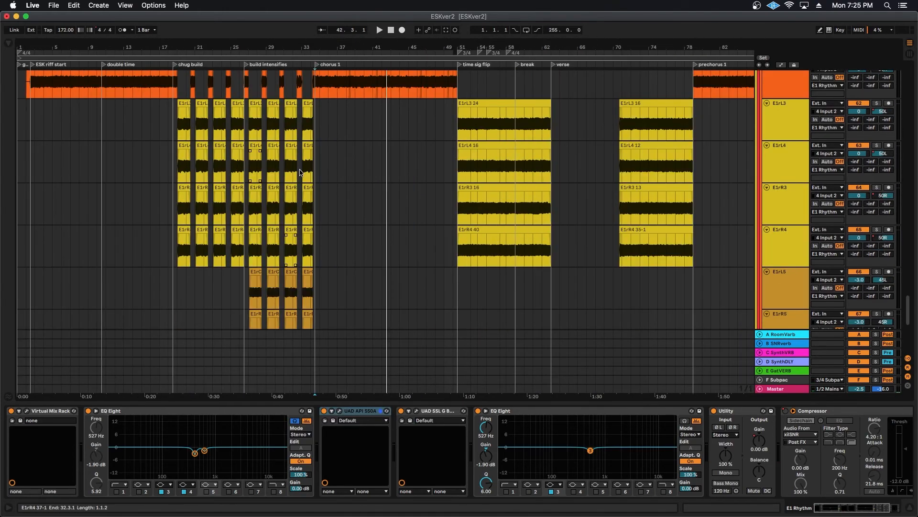
scroll(569, 205, right, 10)
drag(409, 47, 408, 65)
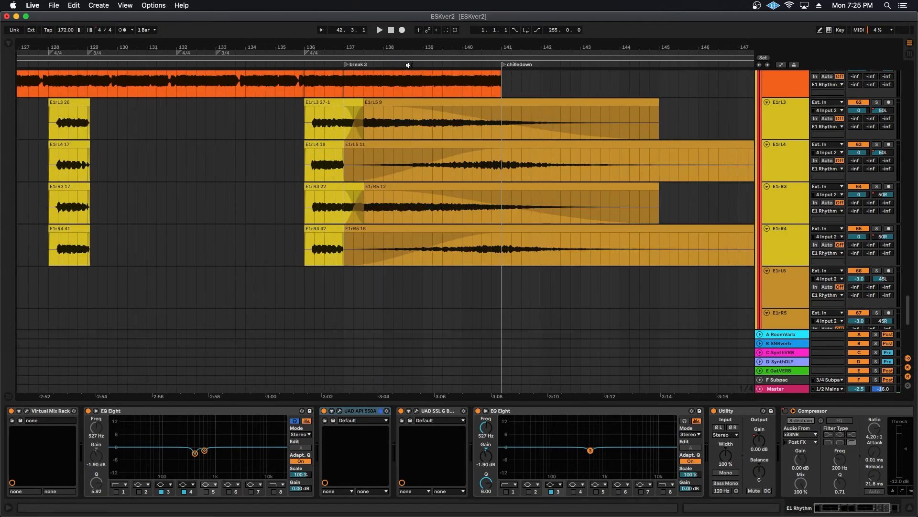
Solo E1rL3, E1rL4, E1rR3 and E1rR4 and audition their crossfading clips from 136.1.1 through break 3.
click(307, 124)
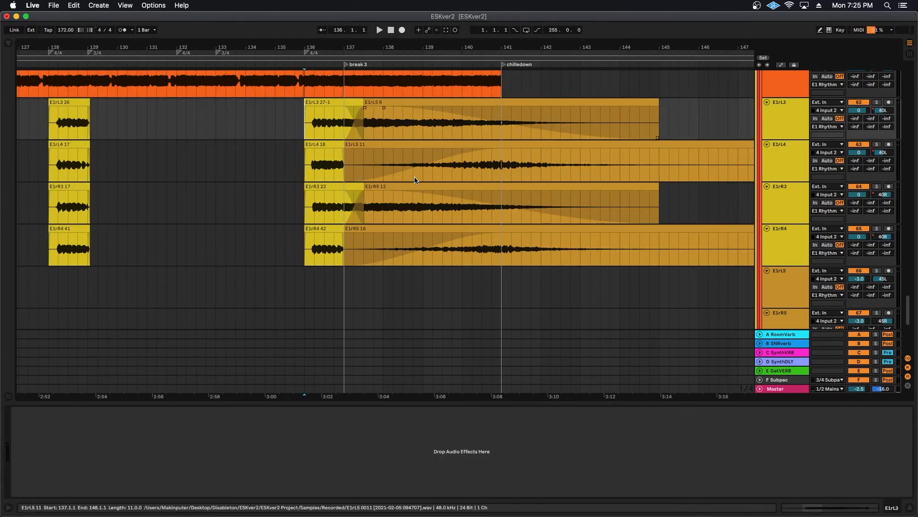
scroll(885, 93, up, 1)
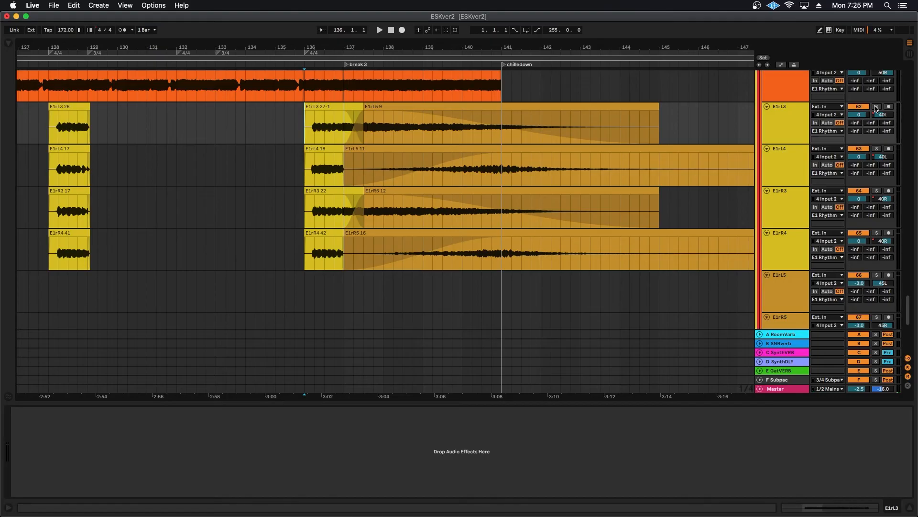
scroll(592, 151, right, 3)
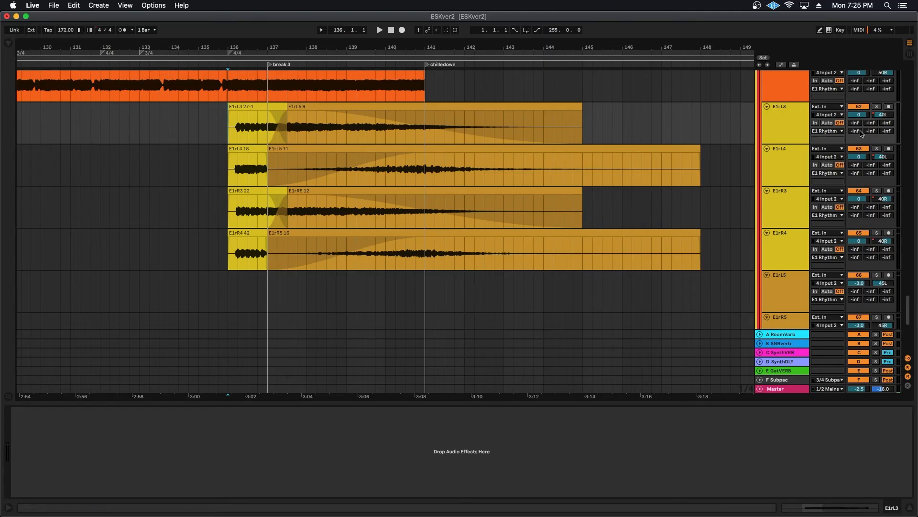
click(876, 106)
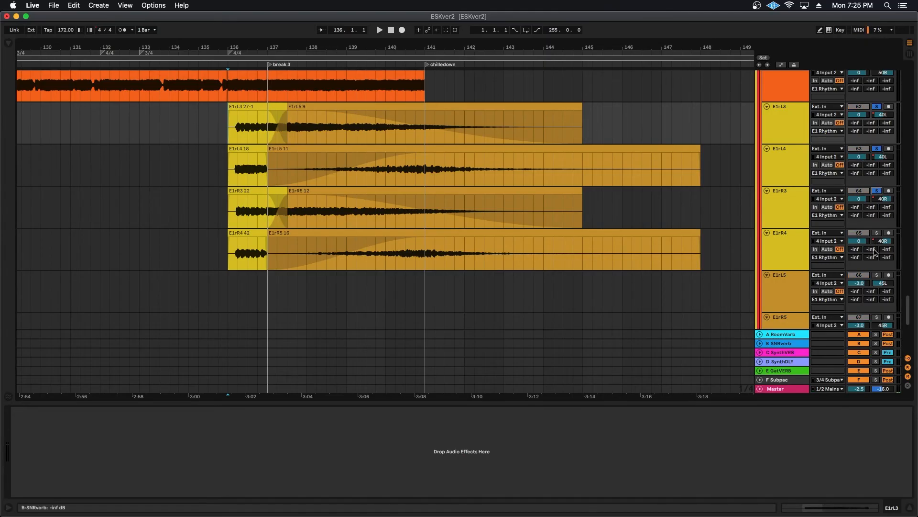
key(space)
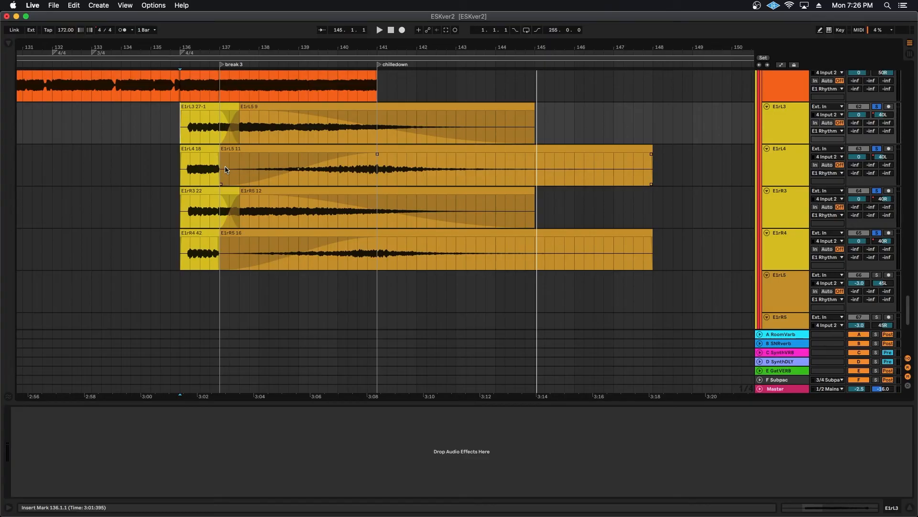
Solo the Ac Gitters group and place the insert marker at 155.1.1 before the moar psyish section.
drag(225, 170, 336, 189)
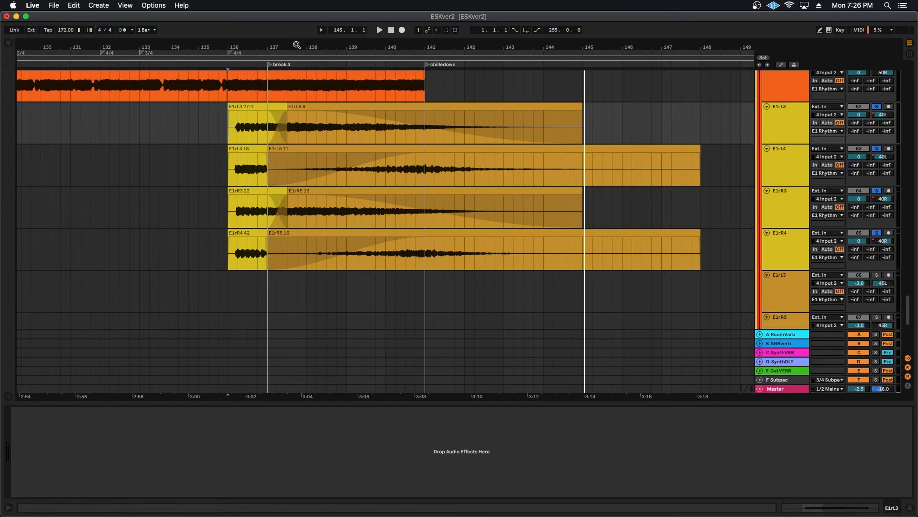
drag(297, 44, 297, 29)
drag(321, 96, 327, 176)
scroll(327, 175, down, 8)
scroll(471, 182, down, 10)
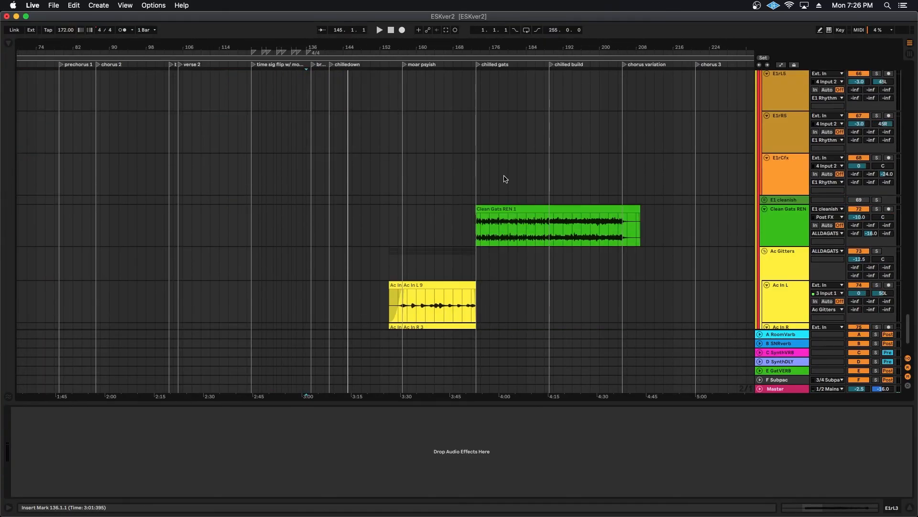
scroll(507, 177, right, 4)
scroll(507, 165, down, 3)
drag(294, 49, 293, 74)
click(876, 185)
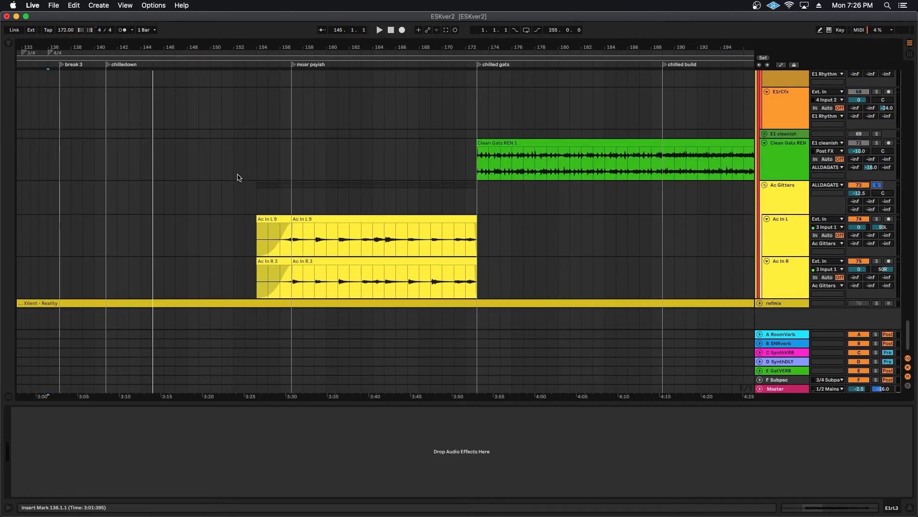
click(269, 194)
Check the Ac In L and Ac In R tracks for devices and display the Ac Gitters group's device chain.
click(779, 236)
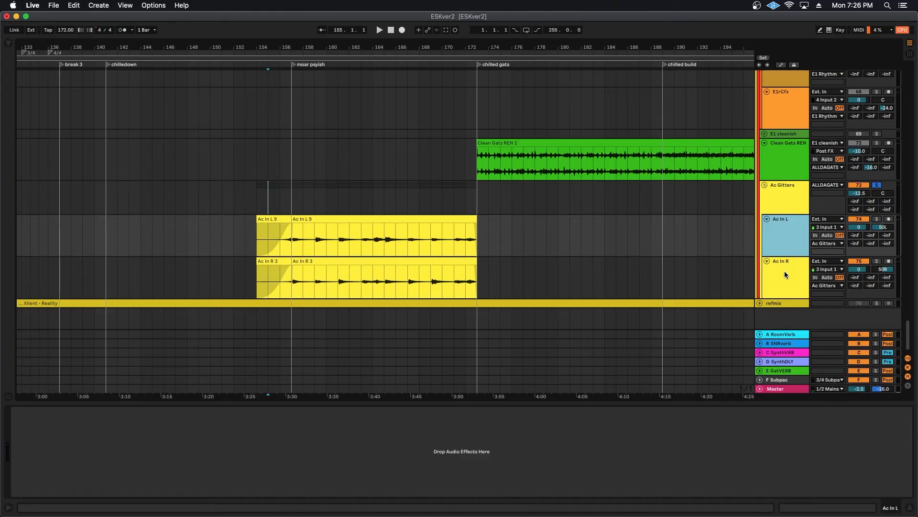
click(785, 274)
click(787, 233)
click(784, 202)
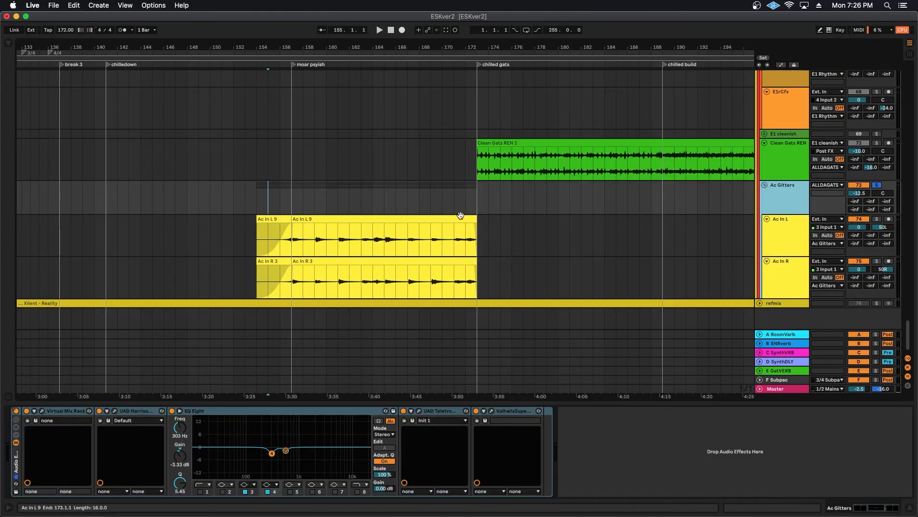
Play the soloed acoustic guitars from 156.1.1, just before the moar psyish section.
key(plus)
click(269, 200)
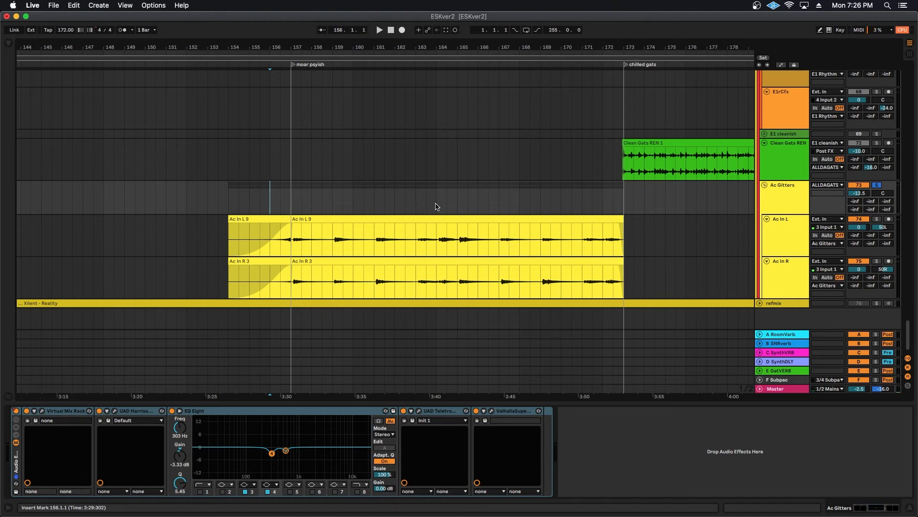
key(space)
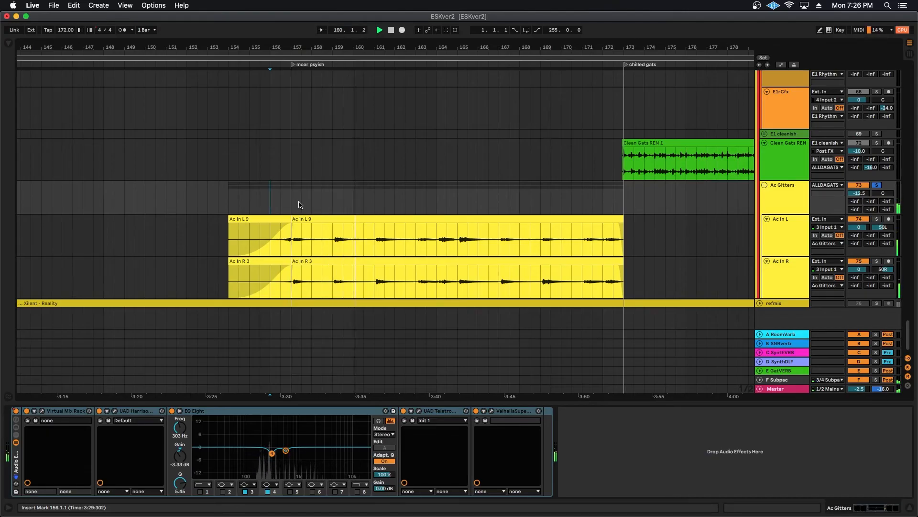
Inspect the Ac Gitters group's Virtual Mix Rack, Harrison 32C EQ and Teletronix LA-2A, closing the Mix Rack and moving the EQ window aside.
click(42, 411)
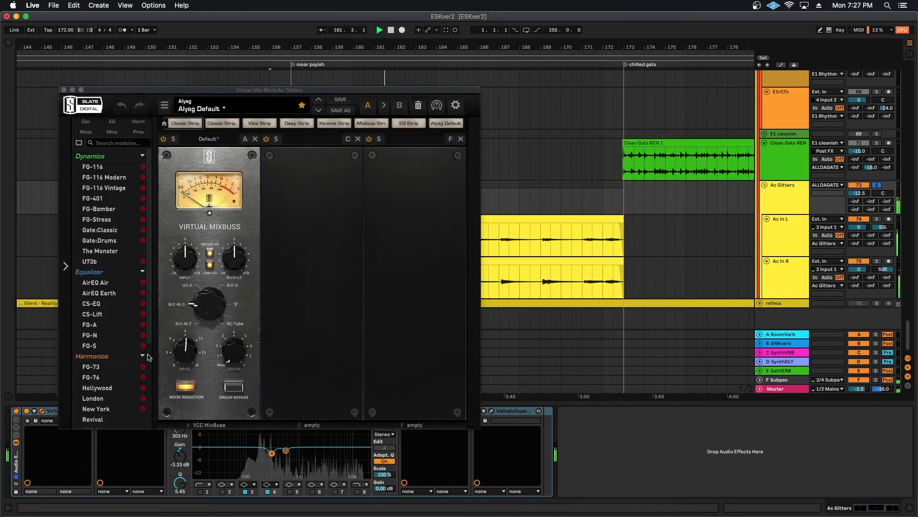
click(64, 90)
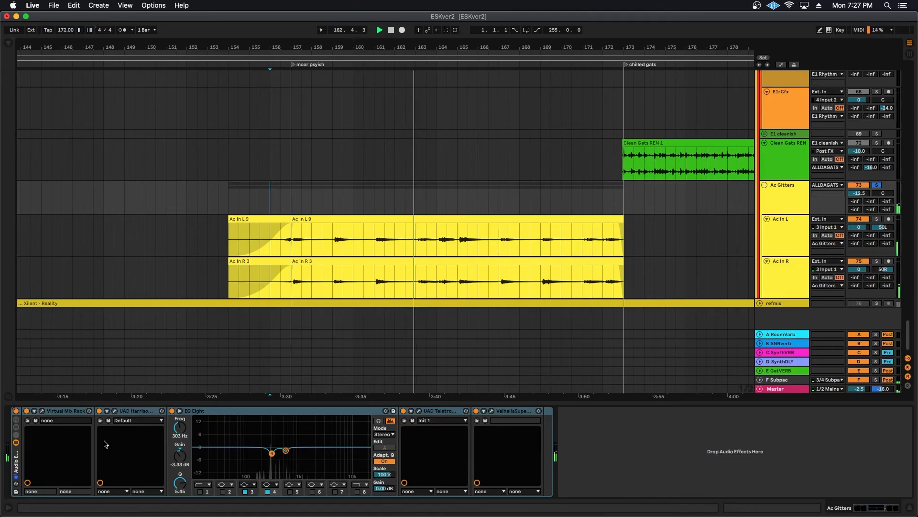
click(115, 411)
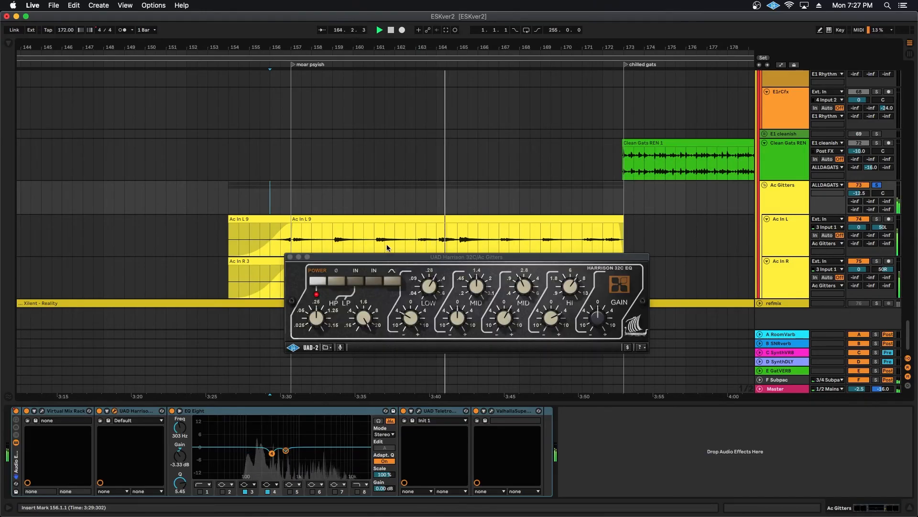
drag(383, 260, 132, 76)
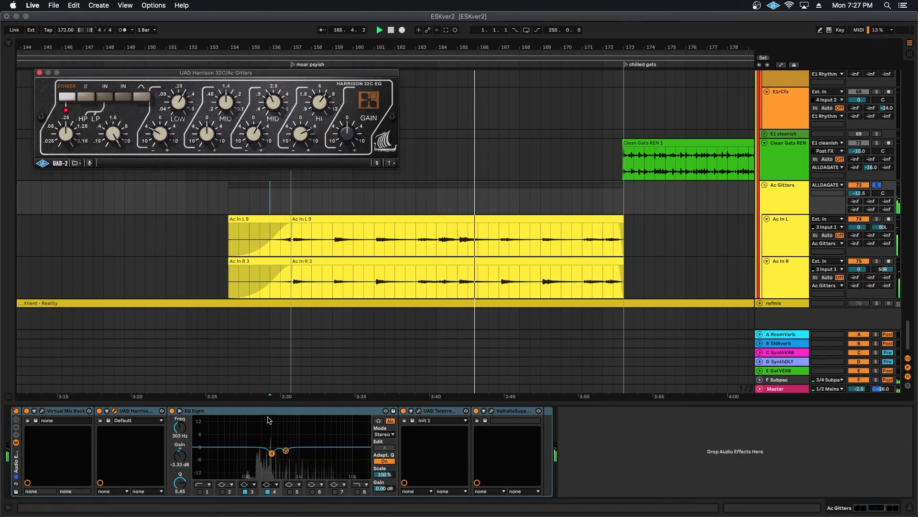
click(419, 410)
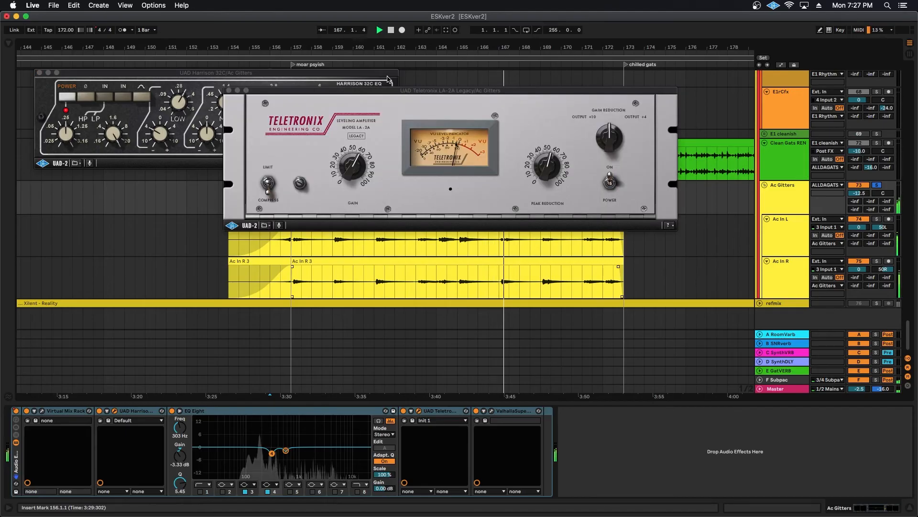
Inspect the Ac Gitters group's Teletronix LA-2A and ValhallaSupermassive settings, and close the plug-in windows including the Harrison 32C.
drag(397, 90, 342, 175)
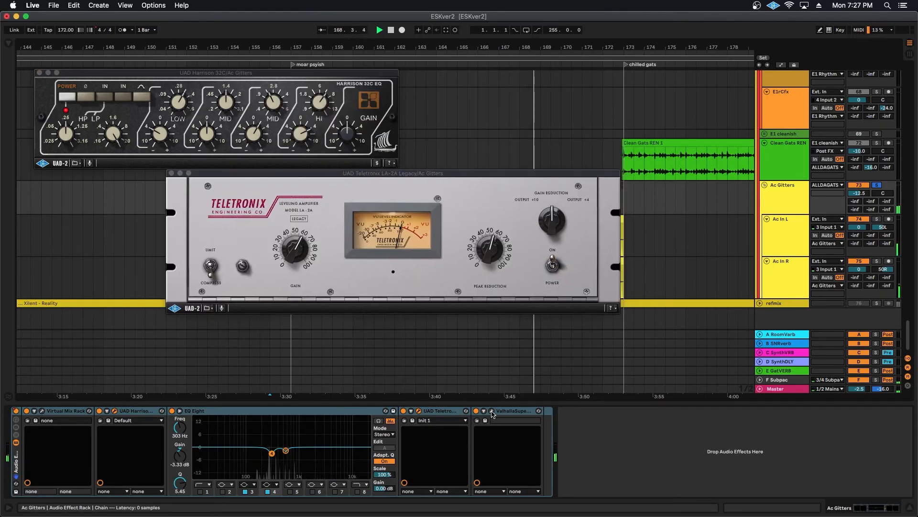
click(465, 410)
drag(472, 138, 687, 87)
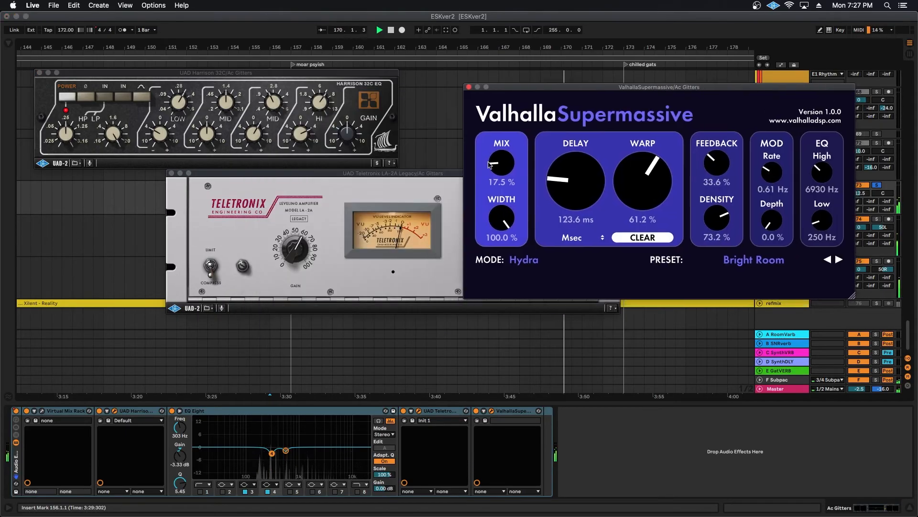
click(423, 183)
drag(430, 174, 352, 251)
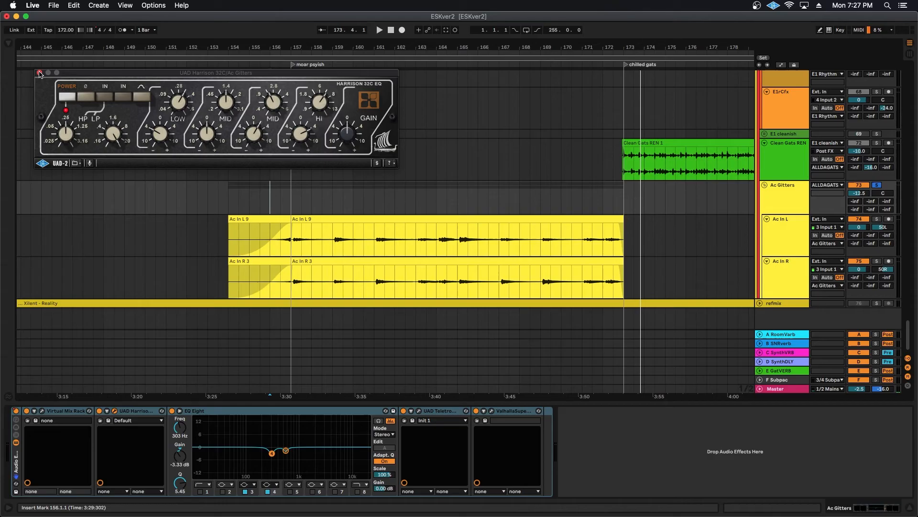
click(39, 72)
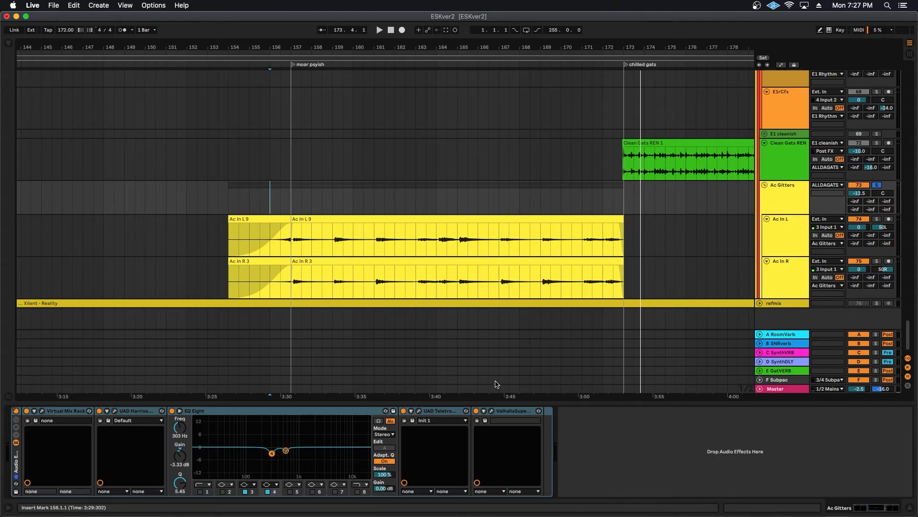
Try extending the ends of the Ac In L and Ac In R clips to about bar 178, play from 172.3.1, and undo both extensions.
drag(622, 219, 725, 218)
click(624, 240)
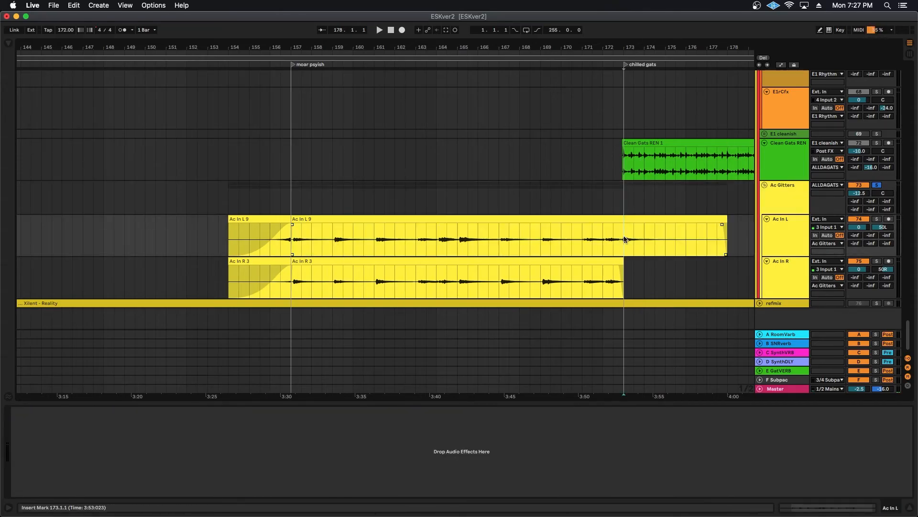
drag(625, 270, 737, 272)
click(615, 278)
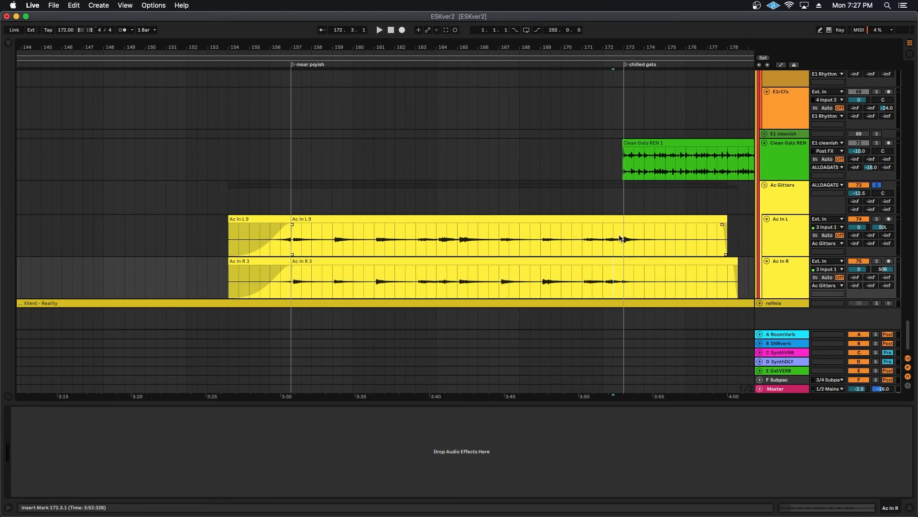
key(space)
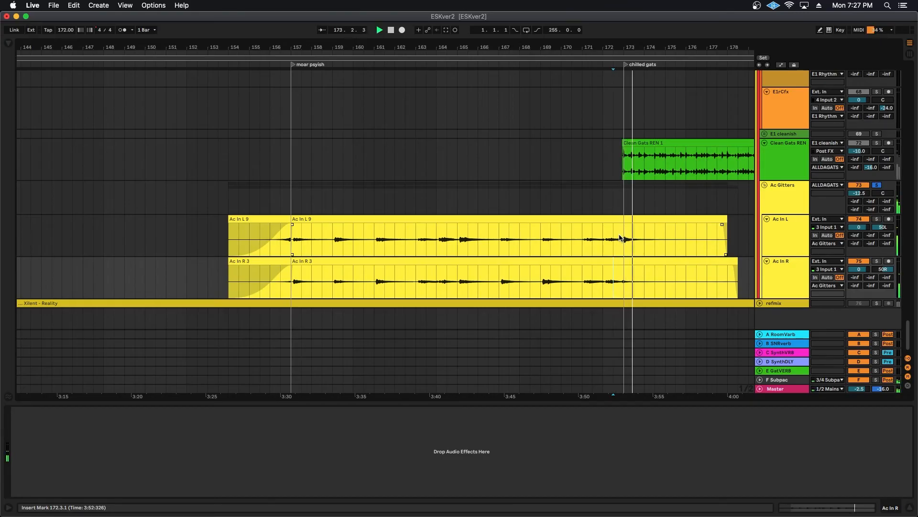
key(super+z)
key(super+z)
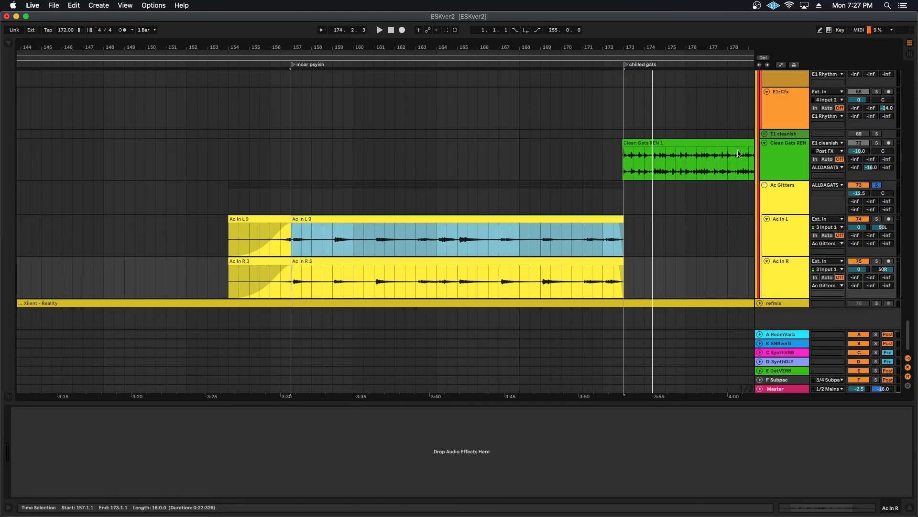
Play the soloed acoustic guitars' fade-in from 155.3.1 up to the moar psyish section.
click(232, 244)
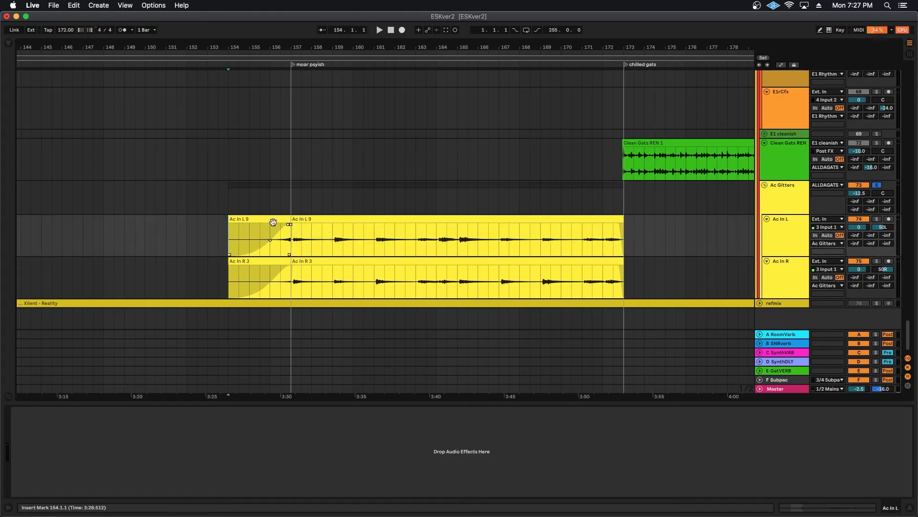
click(259, 233)
key(space)
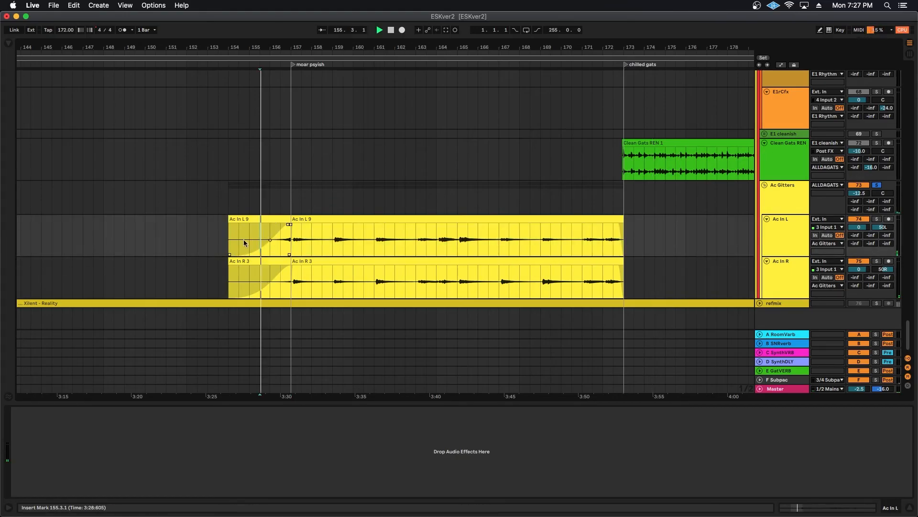
key(space)
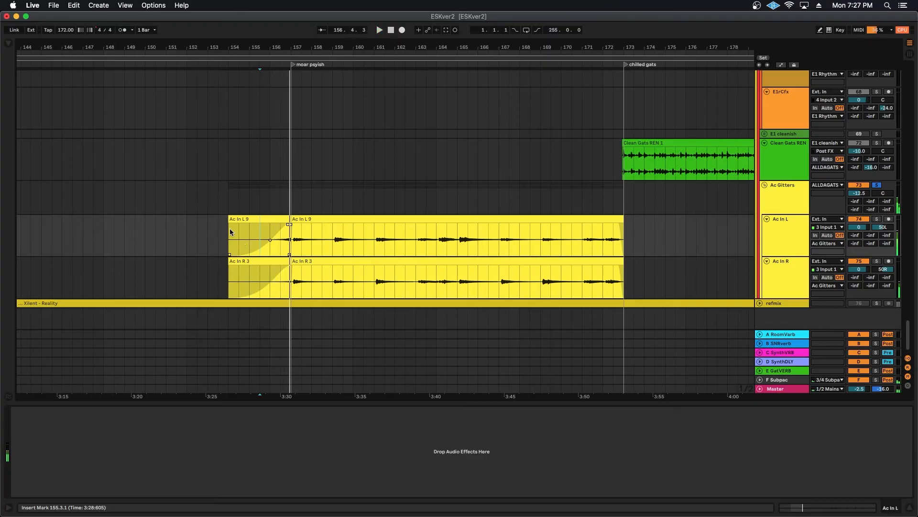
Clear the Ac Gitters solo and play the full mix from 154.1.1, where the acoustic guitar clips start.
scroll(284, 171, right, 3)
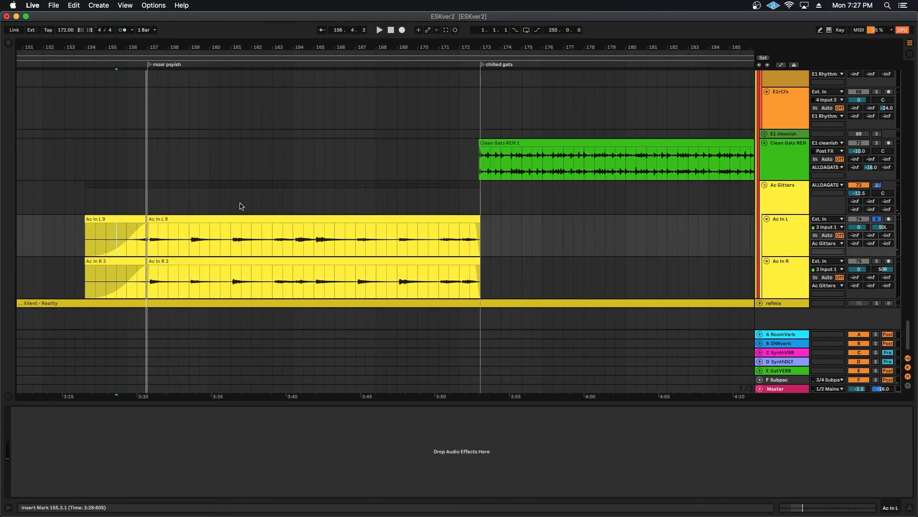
scroll(201, 199, left, 3)
click(209, 237)
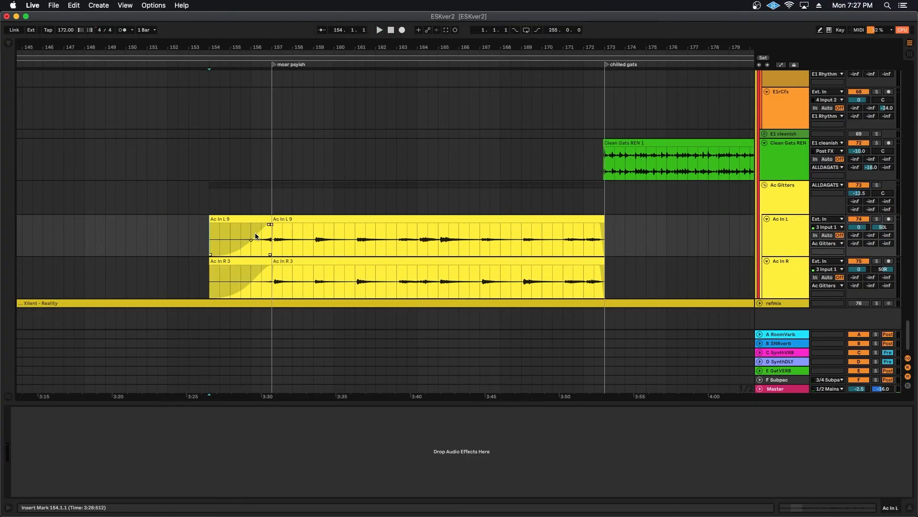
key(space)
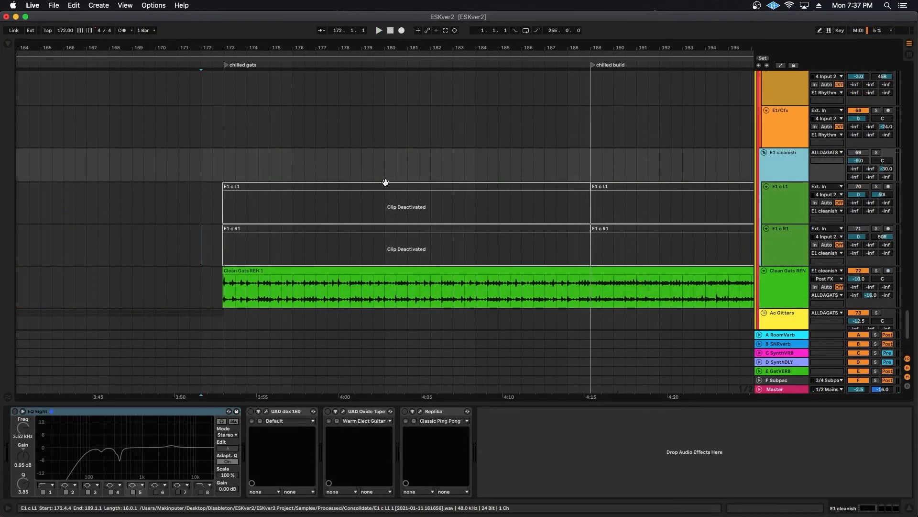
Activate the E1 c L1 and E1 c R1 clips in the chilled gats section, turn their tracks on and solo the E1 cleanish group.
click(386, 188)
shift+click(386, 228)
key(0)
click(858, 152)
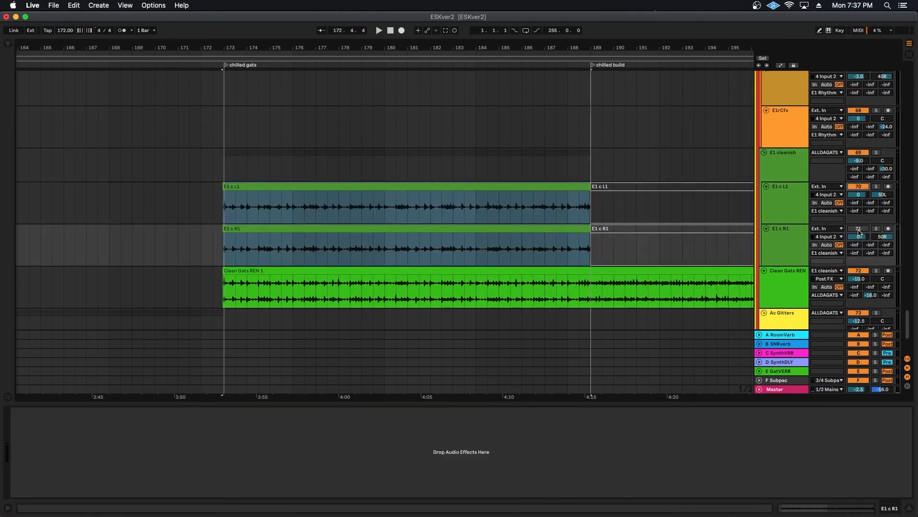
click(880, 153)
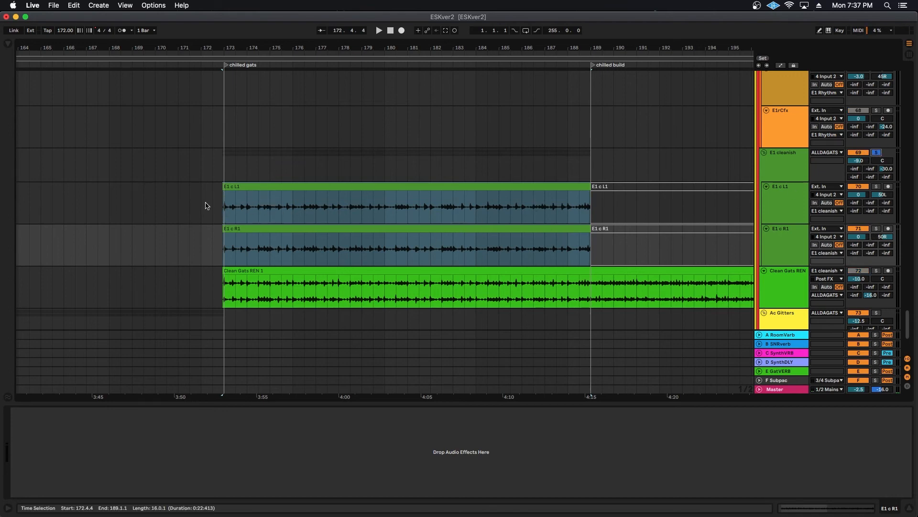
Play the soloed E1 cleanish group from the chilled gats section while enabling its EQ Eight, UAD dbx 160 and UAD Oxide Tape.
key(space)
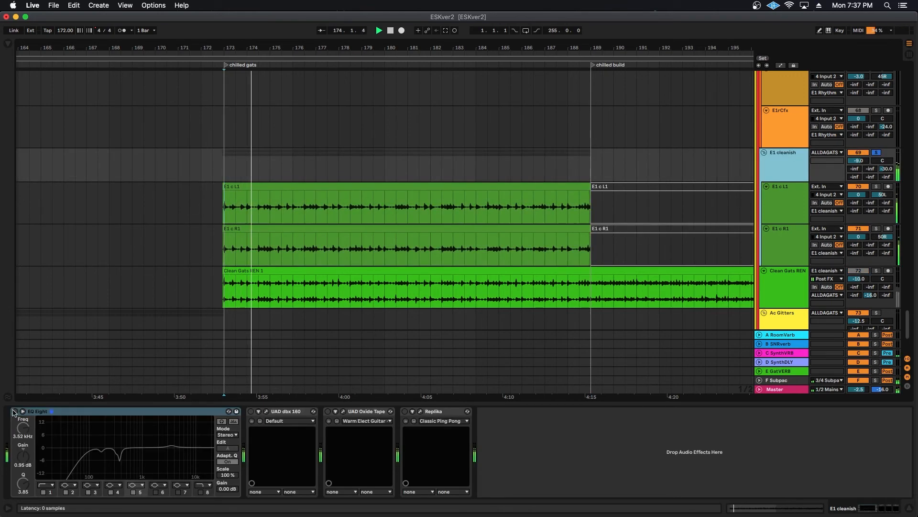
click(14, 412)
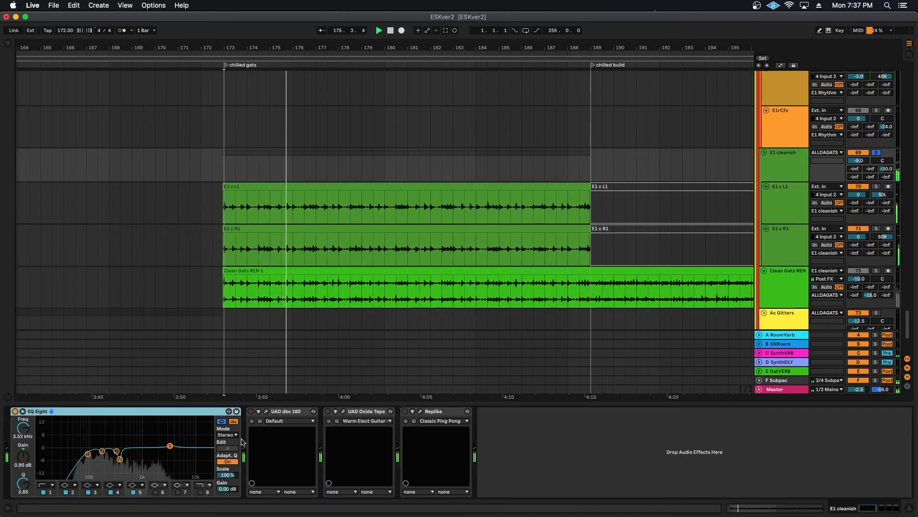
click(251, 411)
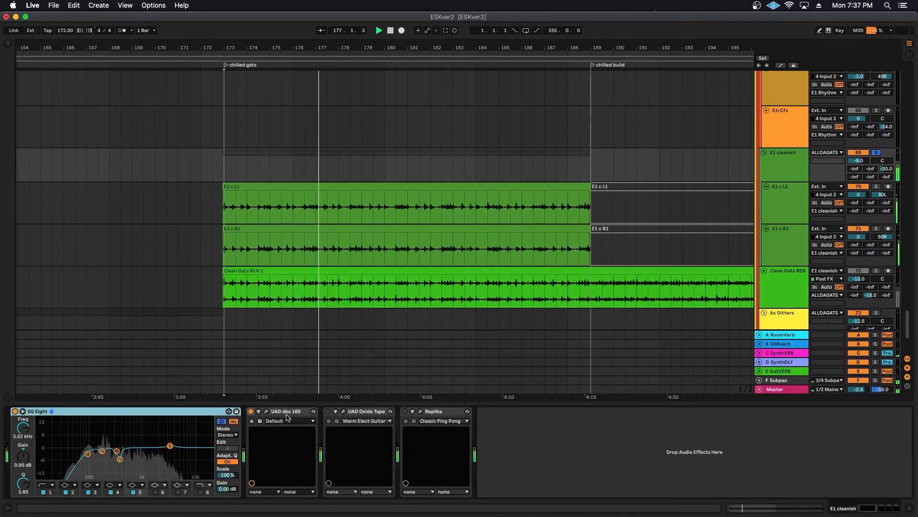
click(328, 412)
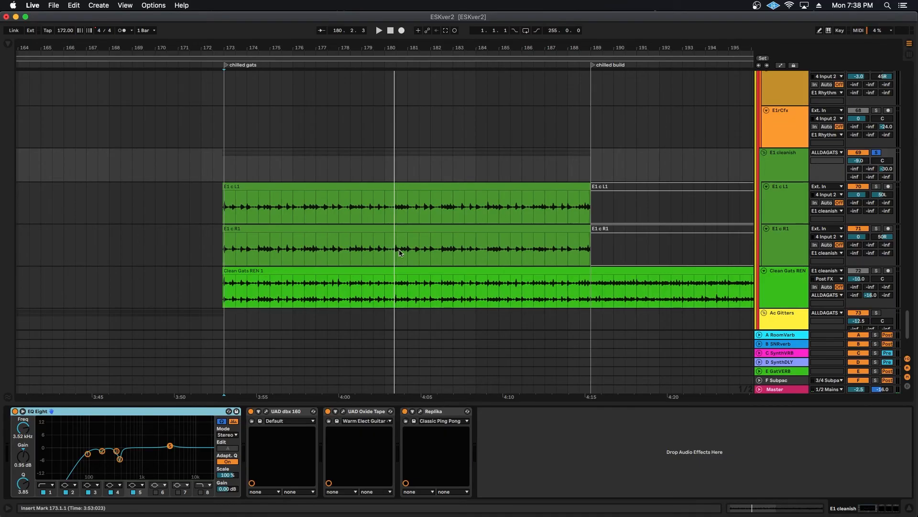
Disable the Oxide Tape and Replika, and watch the UAD dbx 160 compressor while playing from 173.1.1, closing its window when done.
click(369, 413)
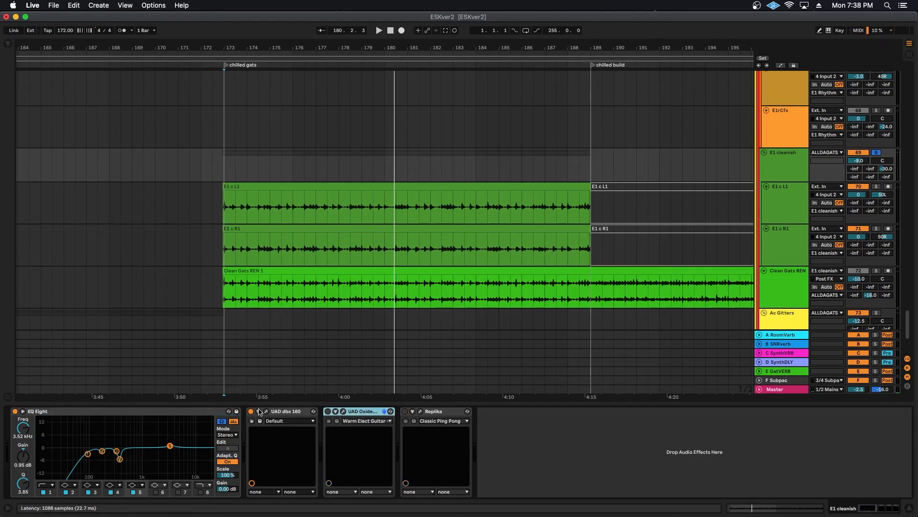
click(297, 414)
key(space)
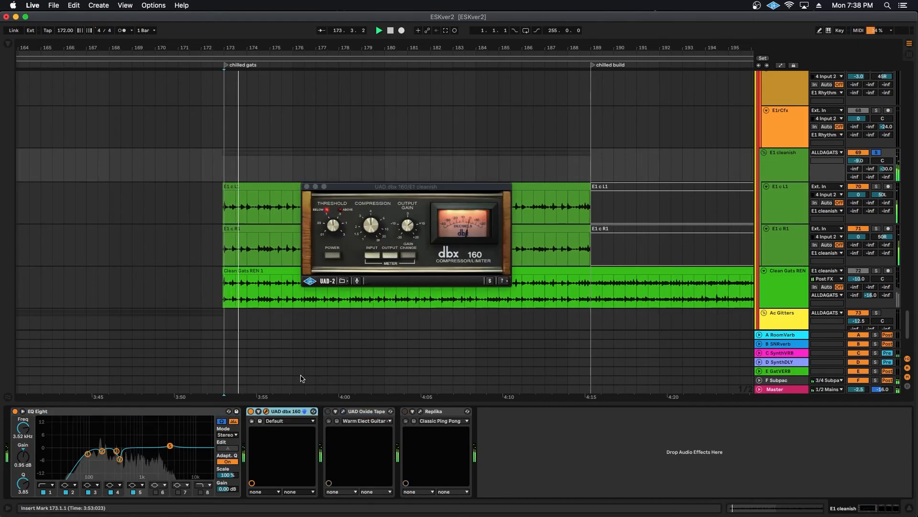
click(306, 186)
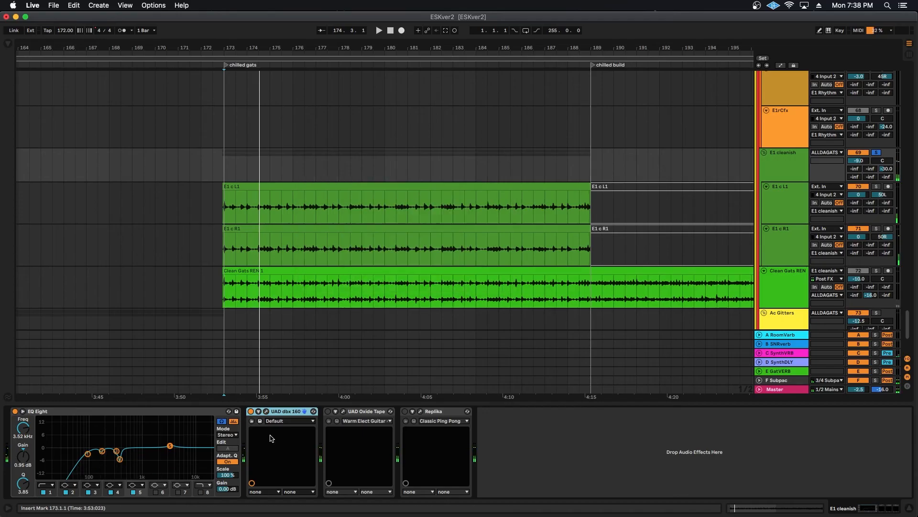
key(space)
Deactivate the E1 c L1 and E1 c R1 clips in the chilled gats section and place the insert marker at 173.3.1.
click(475, 186)
shift+click(470, 228)
key(0)
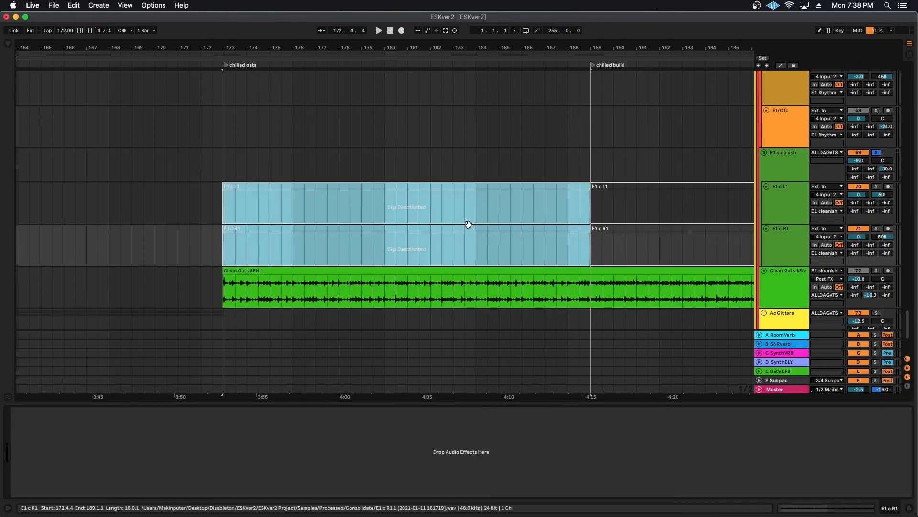
click(236, 200)
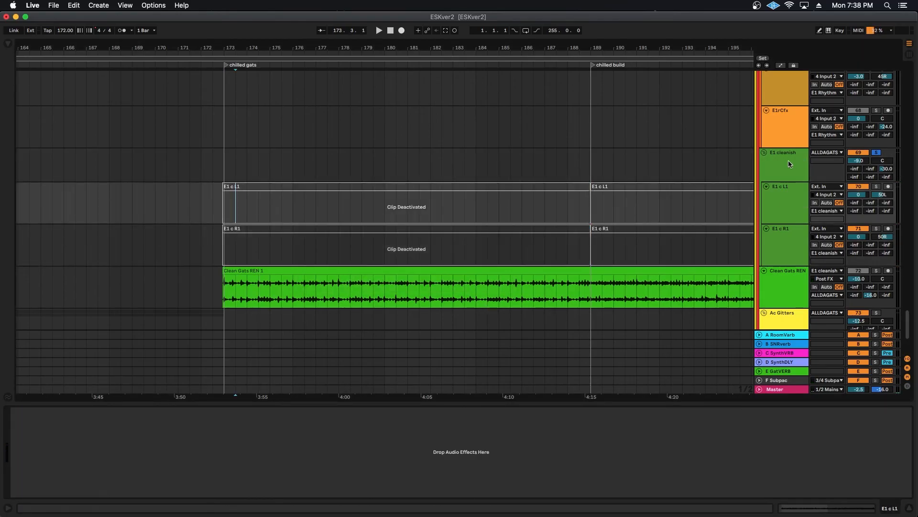
Unsolo the E1 cleanish group and turn off the group and its E1 c L1 and E1 c R1 tracks.
click(876, 152)
click(859, 153)
click(859, 186)
click(860, 229)
Solo the Clean Gats REN track and play it from 173.3.1 while reviewing the rendered clip through the chilled build section.
click(862, 267)
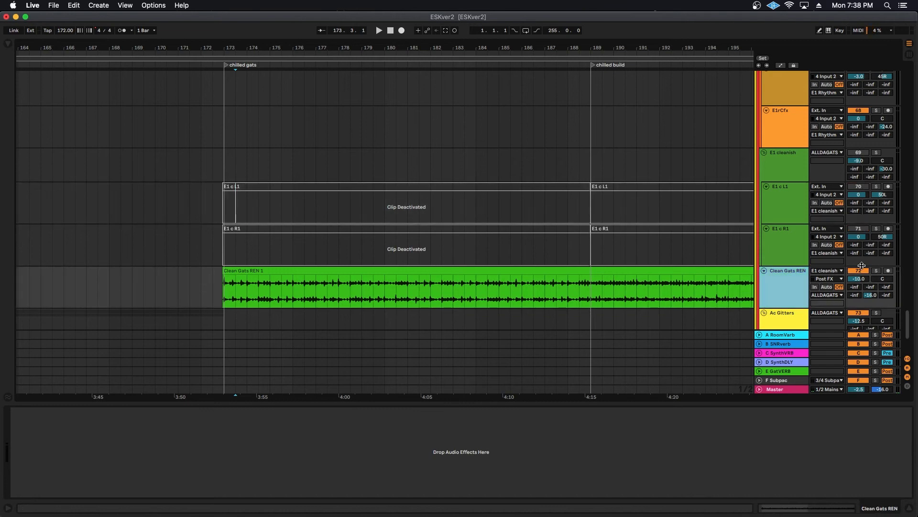
click(876, 271)
key(space)
scroll(419, 239, down, 2)
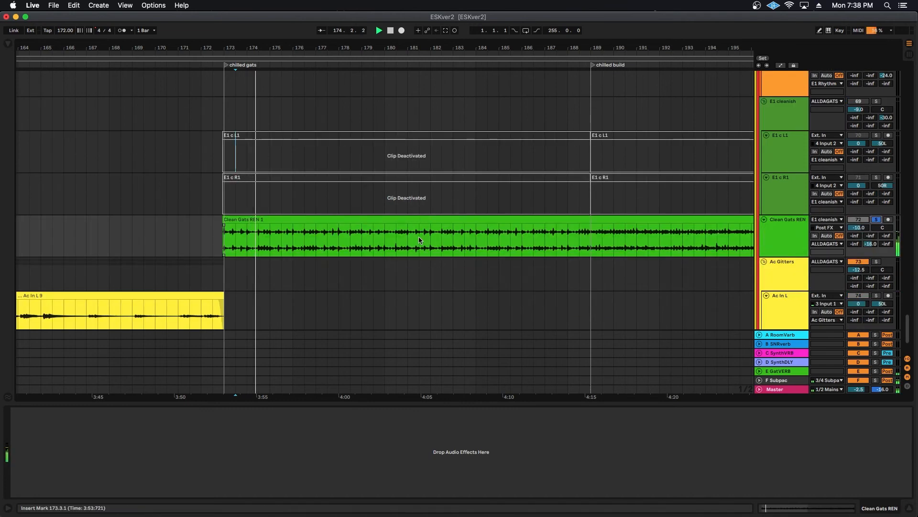
scroll(416, 237, right, 15)
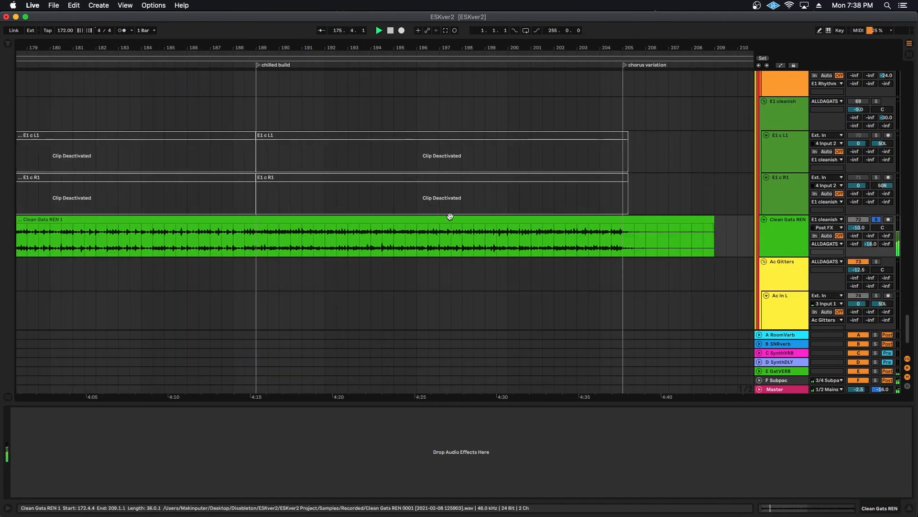
scroll(293, 196, left, 7)
key(space)
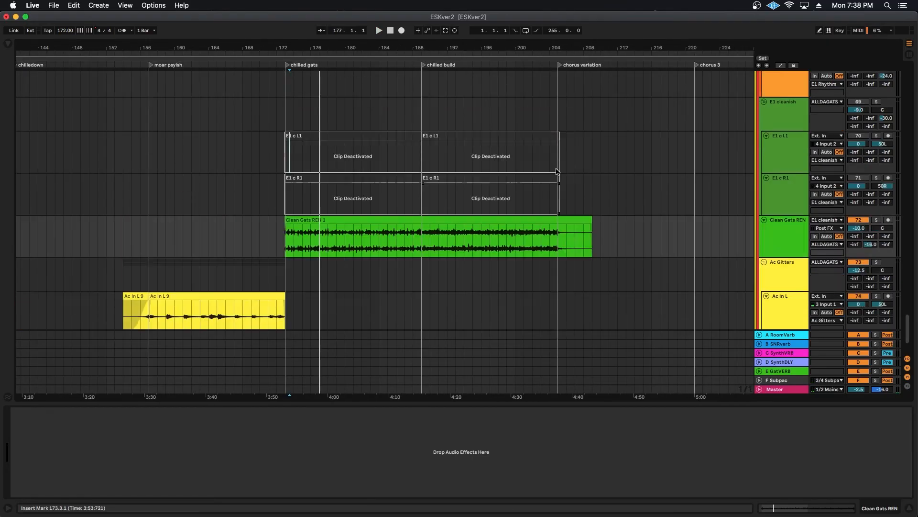
Check the Clean Gats REN track for devices and its GatVERB send, and place the insert marker at 184.1.1.
scroll(574, 182, up, 1)
click(776, 268)
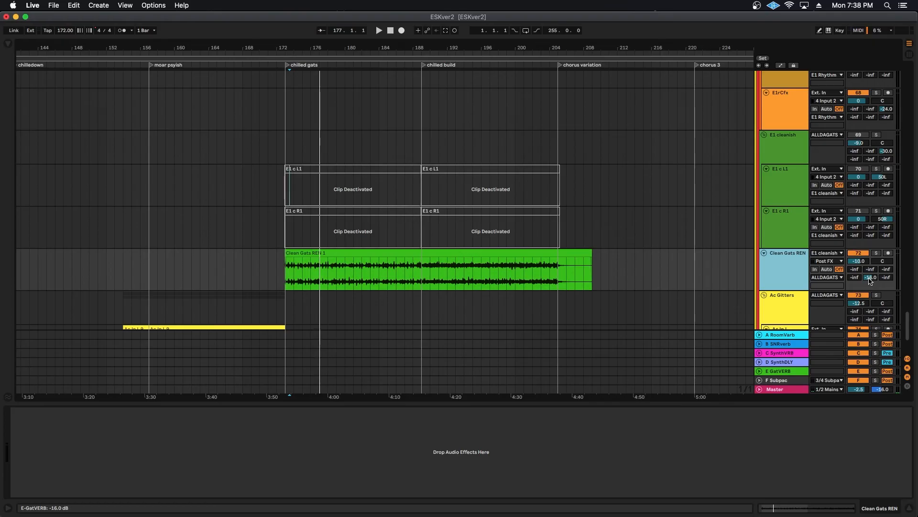
click(379, 335)
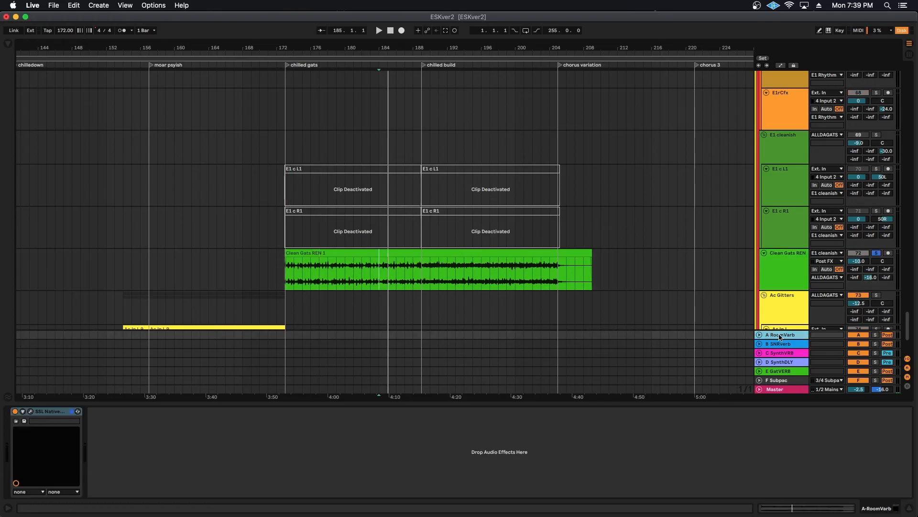
Inspect the SSL Native Flex Verb on the RoomVarb return track and close its window.
click(30, 411)
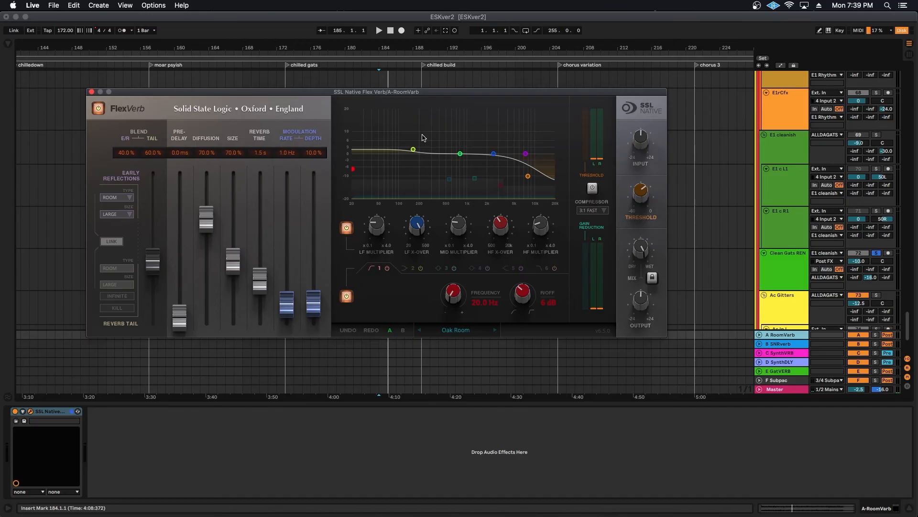
click(92, 92)
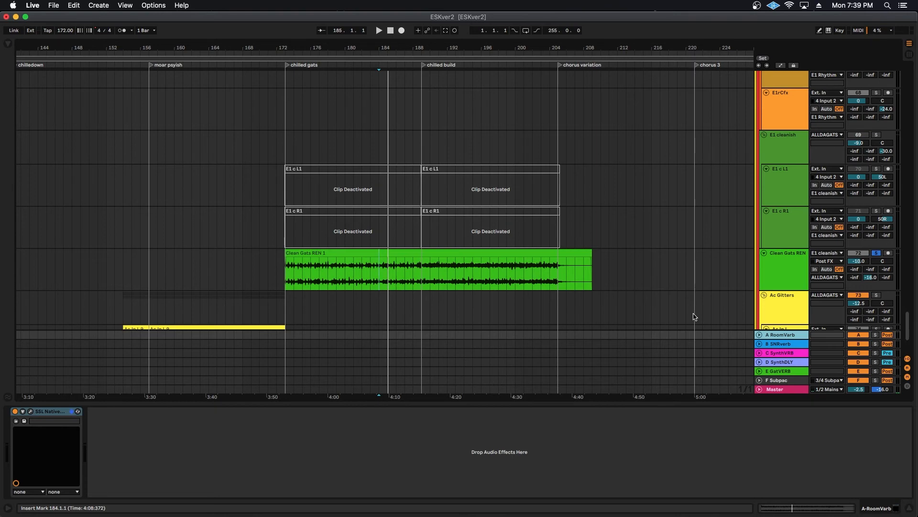
drag(386, 48, 386, 73)
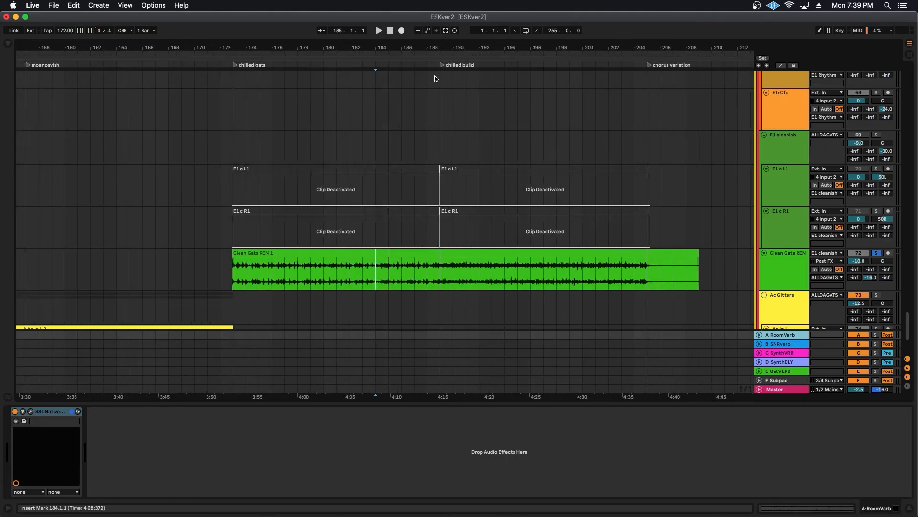
scroll(467, 160, left, 5)
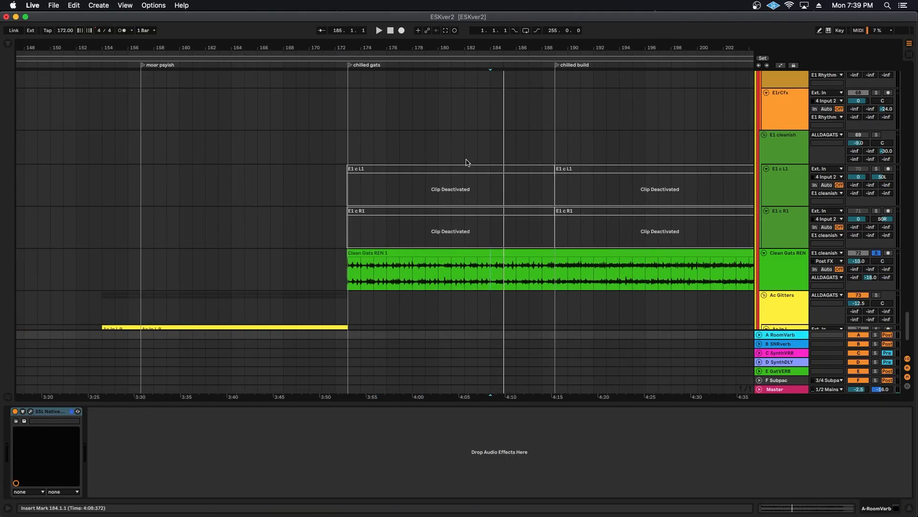
Place the insert marker at 177.1.1 on the E1rL4 track and review the tracks above it up to the pads and atmo.
scroll(466, 163, up, 7)
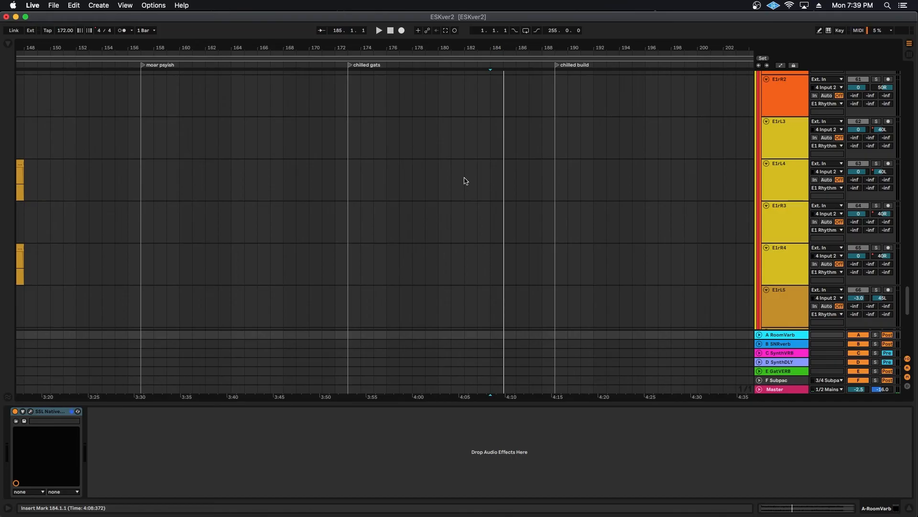
click(400, 181)
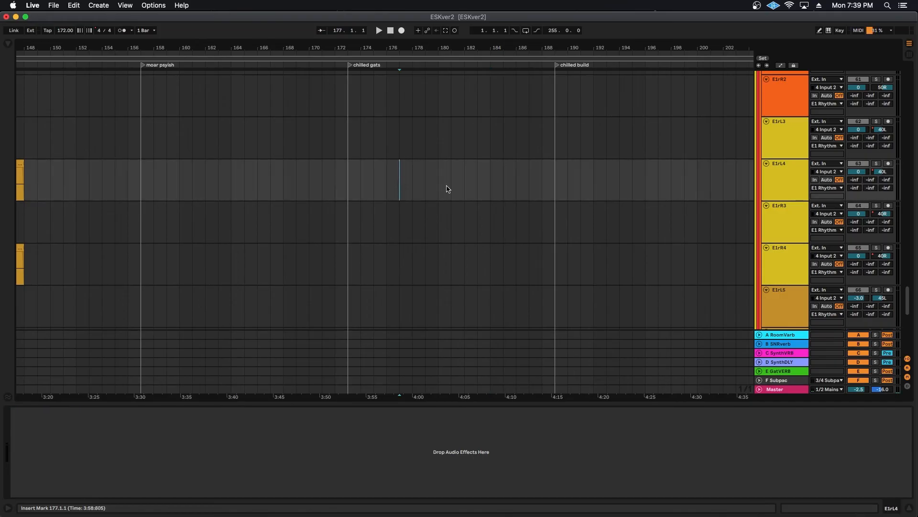
scroll(447, 189, up, 10)
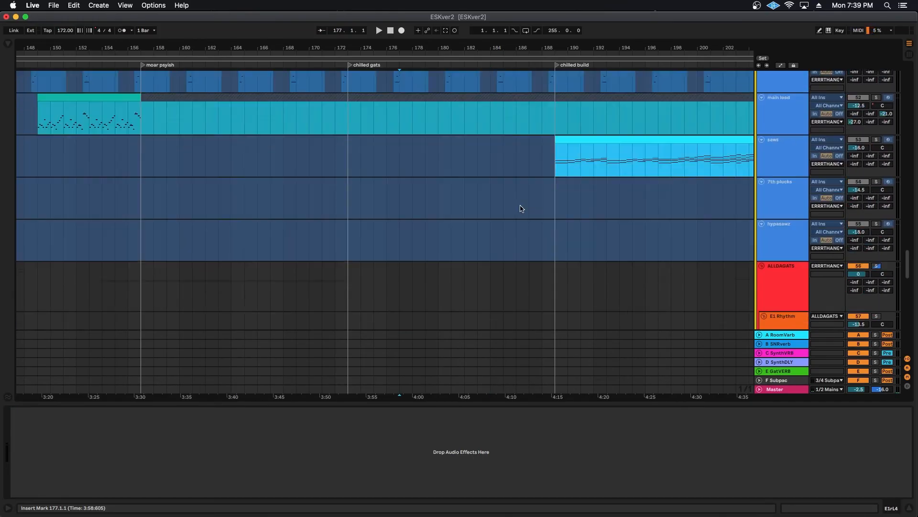
scroll(479, 201, up, 8)
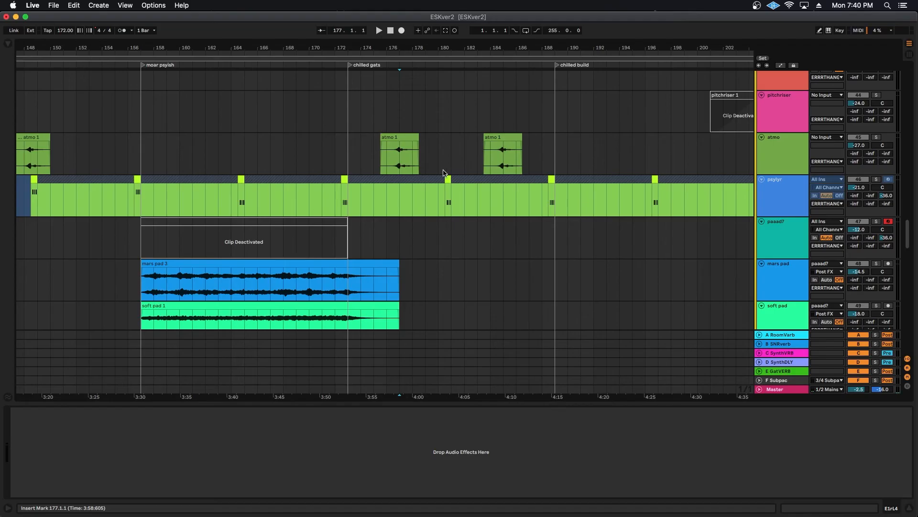
Check the RoomVarb return's device, then inspect the UAD EMT 250 on the SNRverb return and close its window.
click(786, 336)
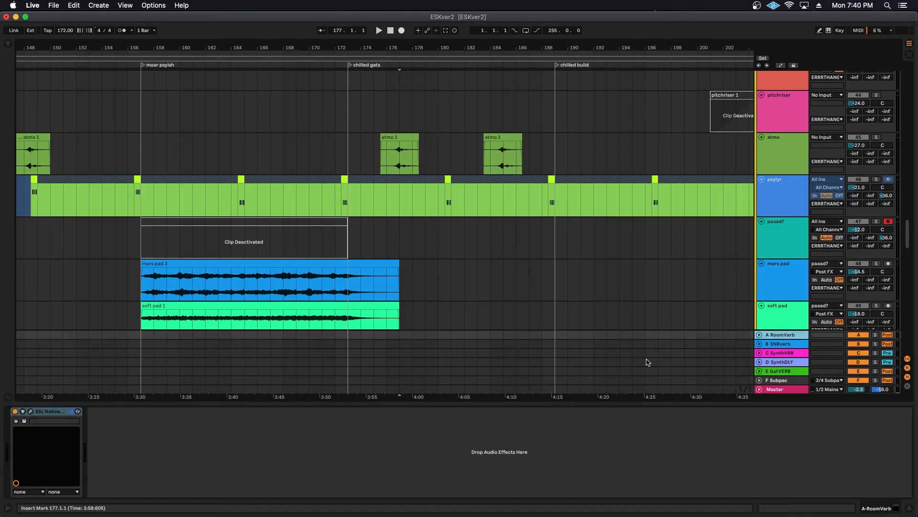
click(780, 344)
click(31, 411)
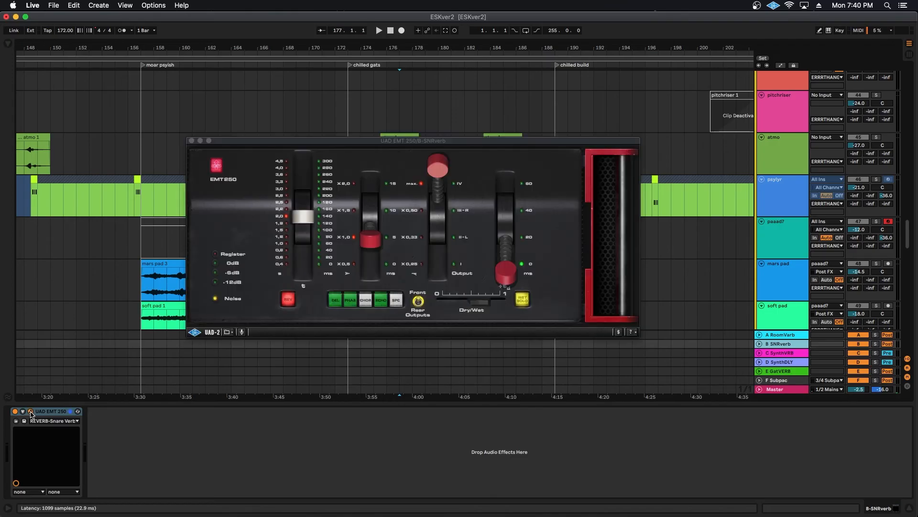
click(30, 411)
scroll(543, 251, down, 3)
Review the devices on the SynthVRB, SynthDLY and GatVERB return tracks, including Raum and the ping-pong Delay.
click(781, 353)
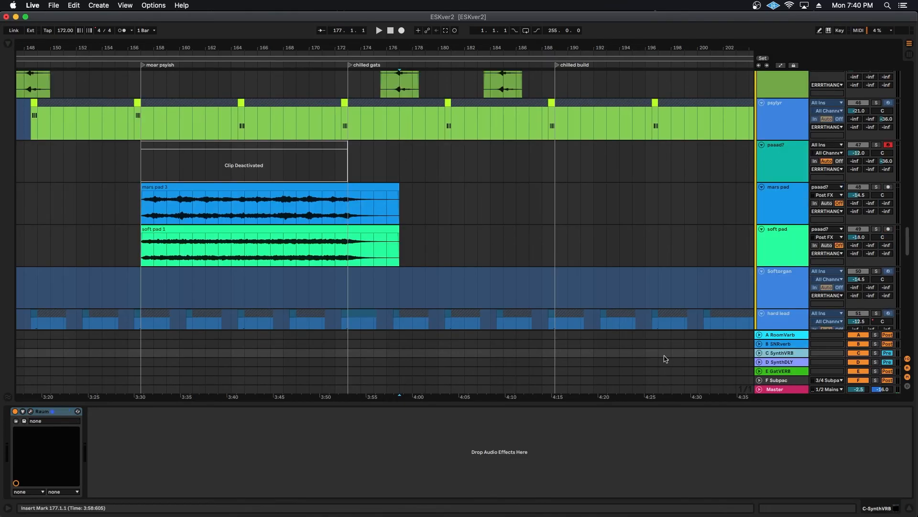
scroll(574, 246, down, 2)
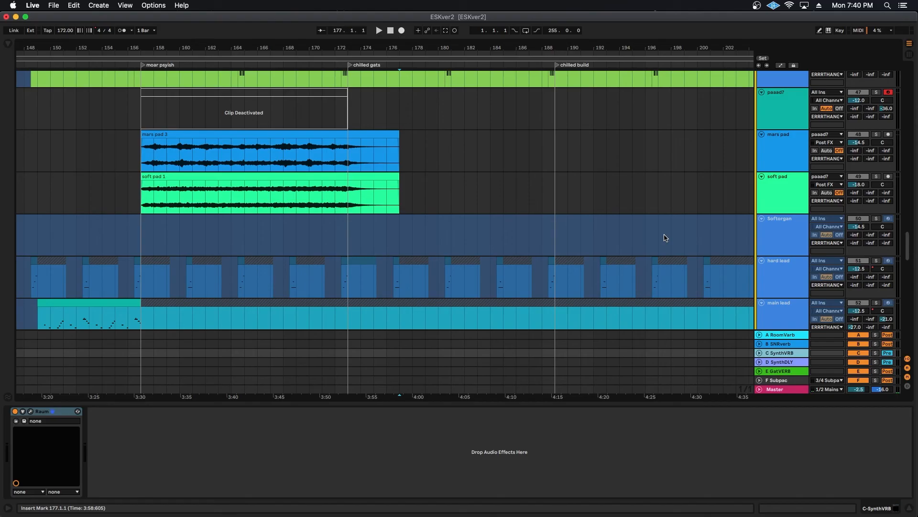
click(783, 363)
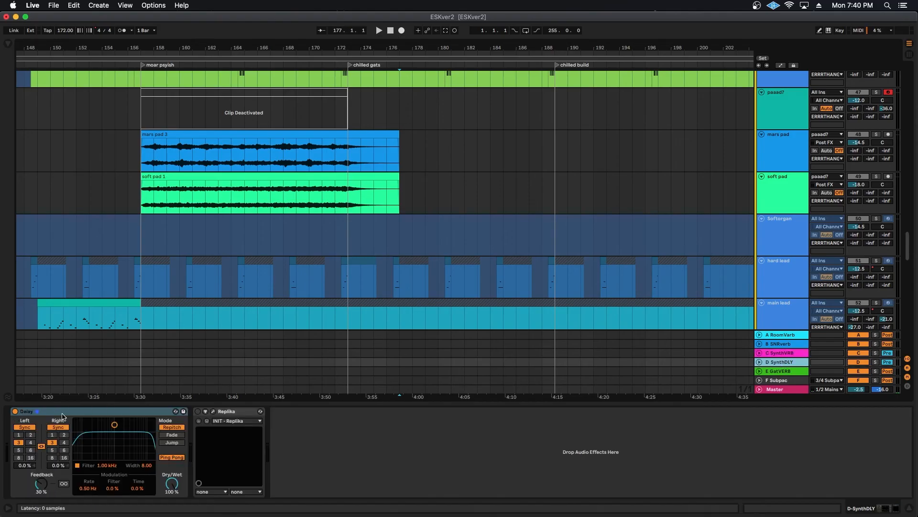
click(62, 416)
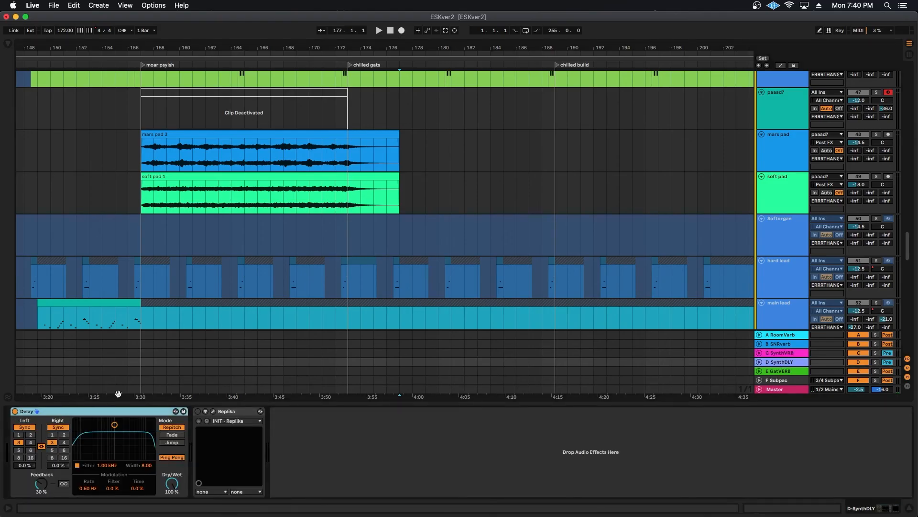
click(781, 372)
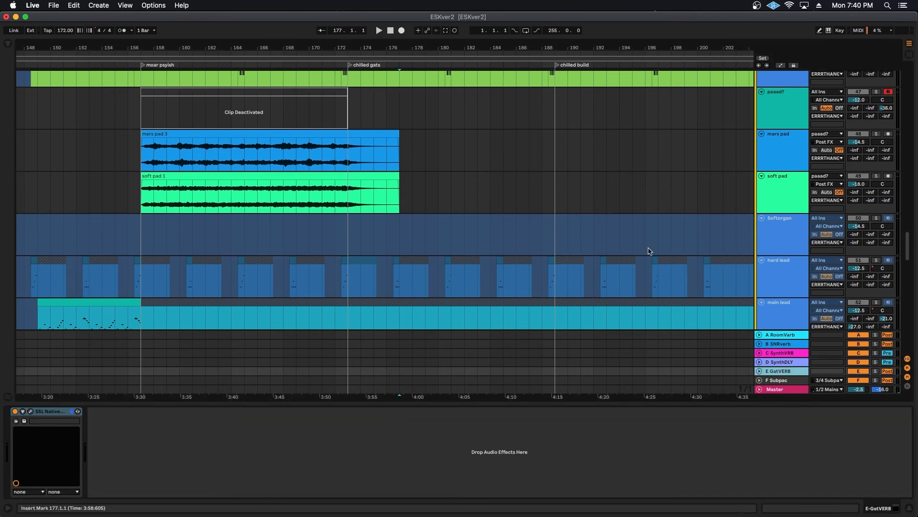
Check the E1 Rhythm group's send to GatVERB and inspect the SSL Native plug-in on the GatVERB return.
scroll(660, 215, up, 3)
scroll(665, 182, up, 10)
scroll(637, 177, down, 10)
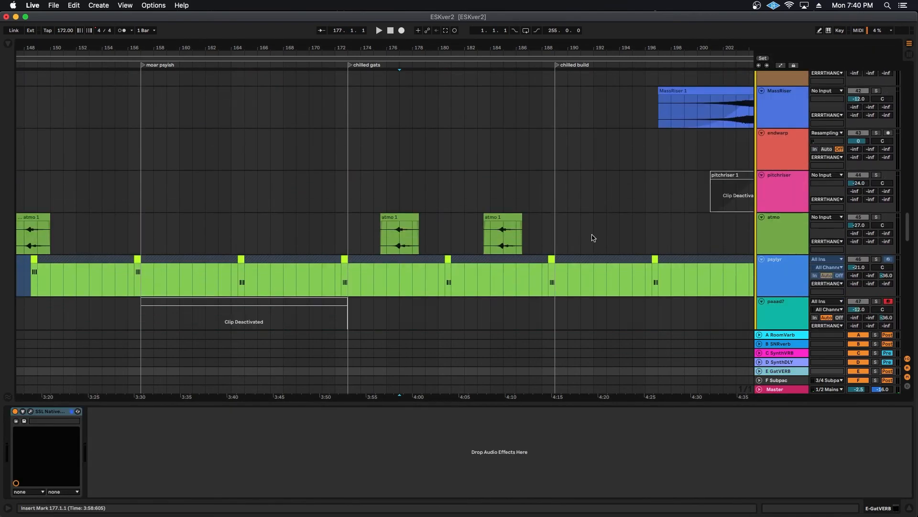
scroll(658, 90, down, 15)
scroll(670, 95, right, 4)
click(872, 224)
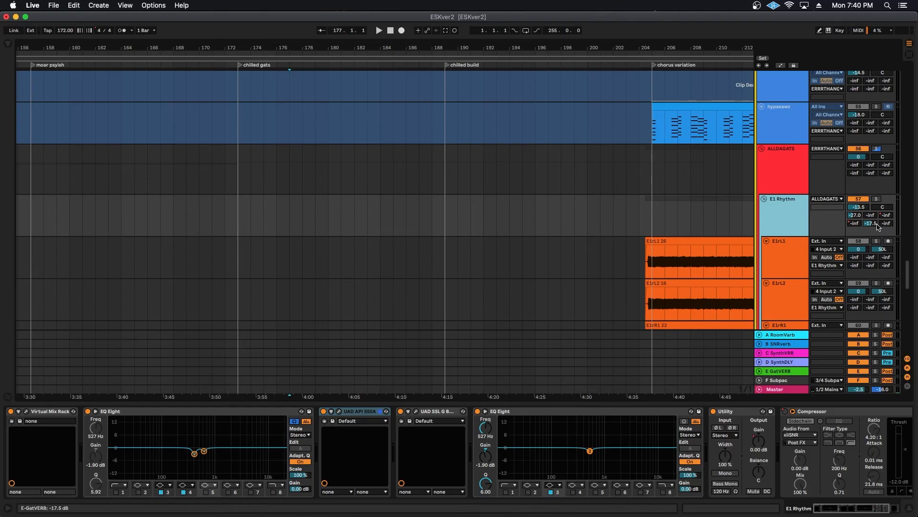
click(792, 373)
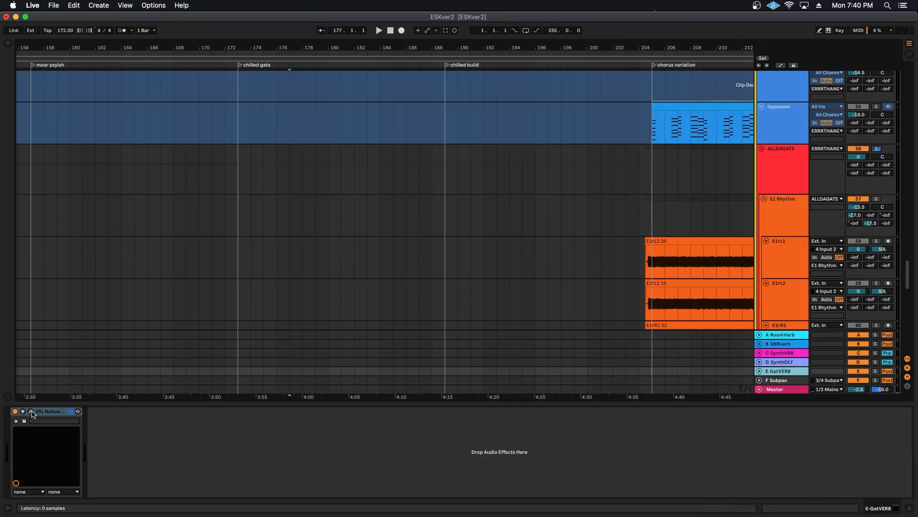
click(30, 411)
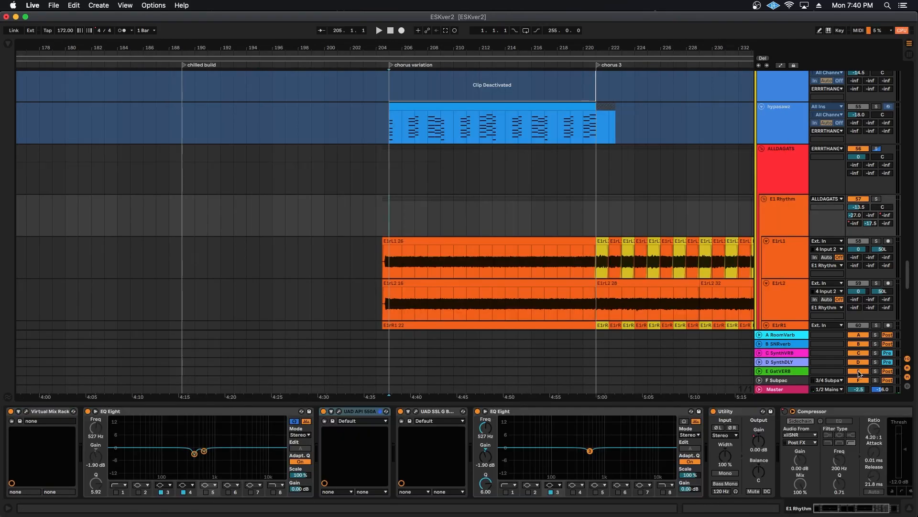
Play the soloed E1 Rhythm group from the chorus variation at 205.1.1 to audition the guitars with GatVERB, then stop playback.
key(space)
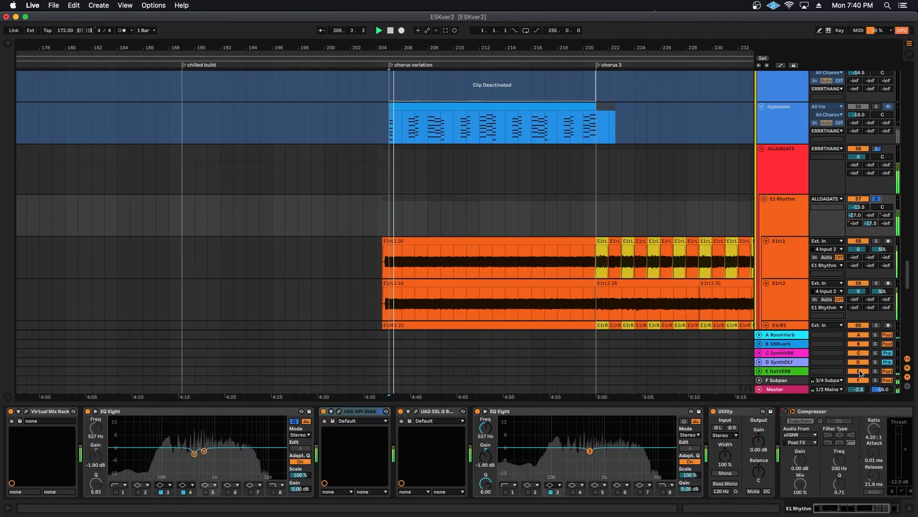
key(space)
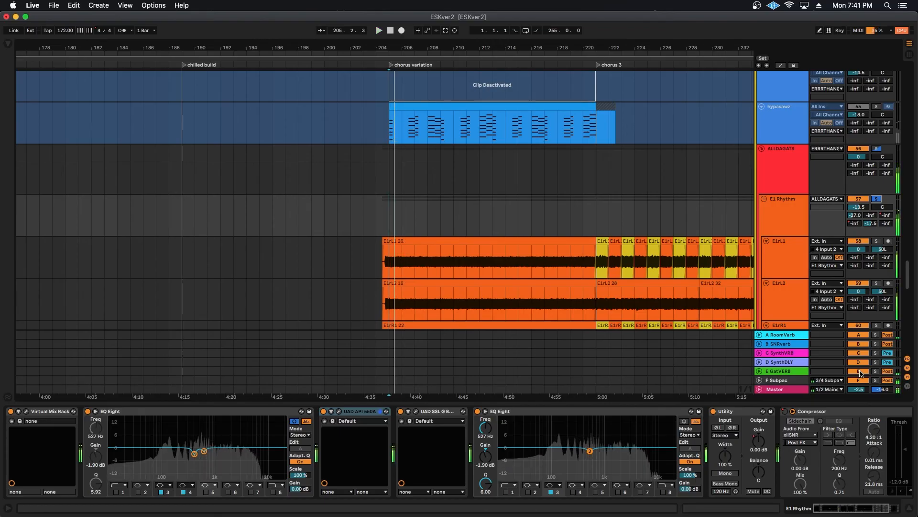
key(space)
click(519, 271)
key(space)
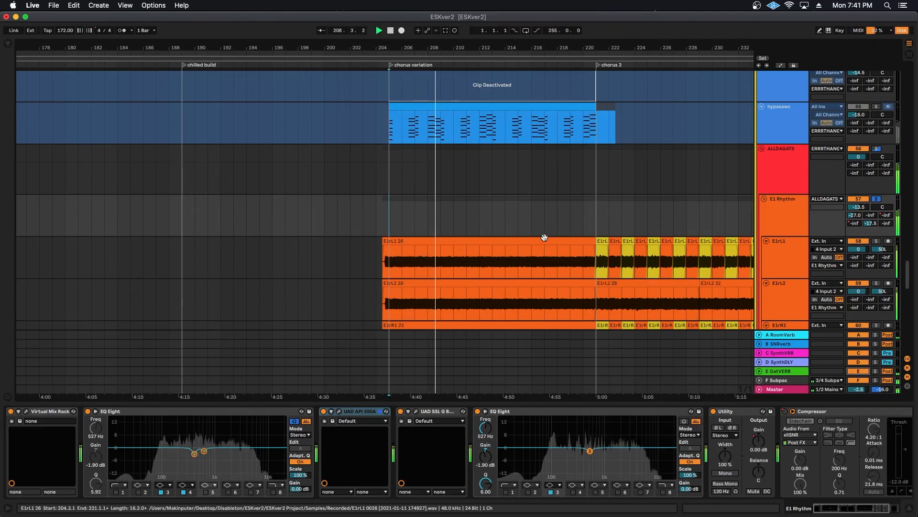
key(space)
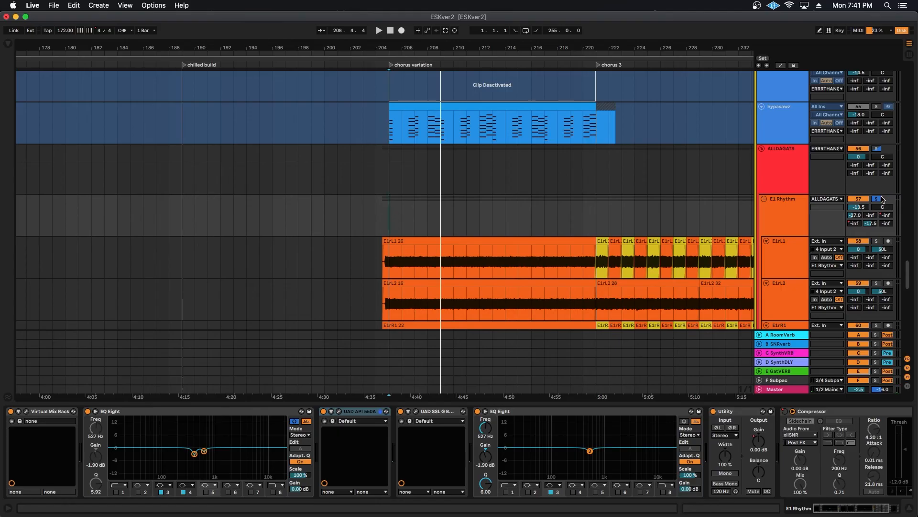
Place the insert marker at 221.1.1 and review the E1 Rhythm guitar clips from chorus 3 through the outro.
scroll(358, 143, down, 5)
scroll(359, 143, right, 10)
click(358, 102)
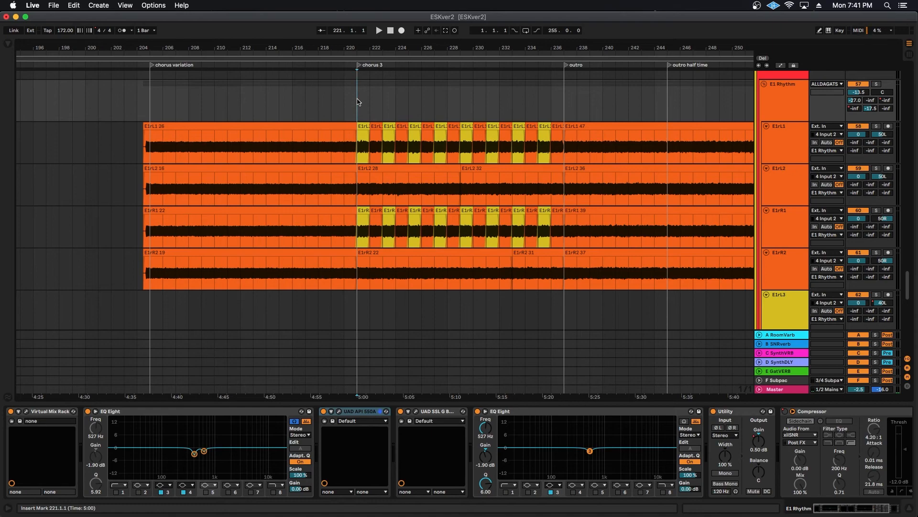
scroll(578, 230, right, 3)
scroll(578, 229, down, 3)
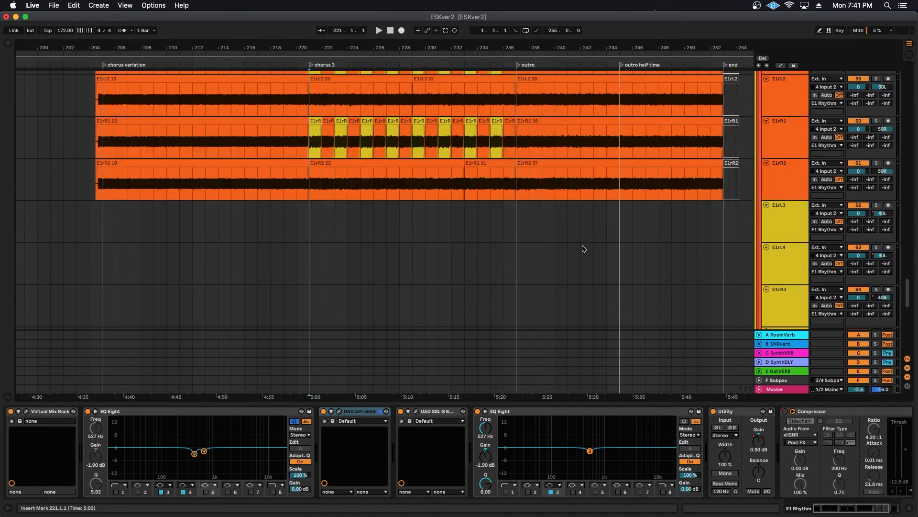
scroll(582, 250, up, 3)
Inspect the Master track's Sonarworks plug-in, close its window, and review the E1 Rhythm clips across the whole arrangement.
click(782, 388)
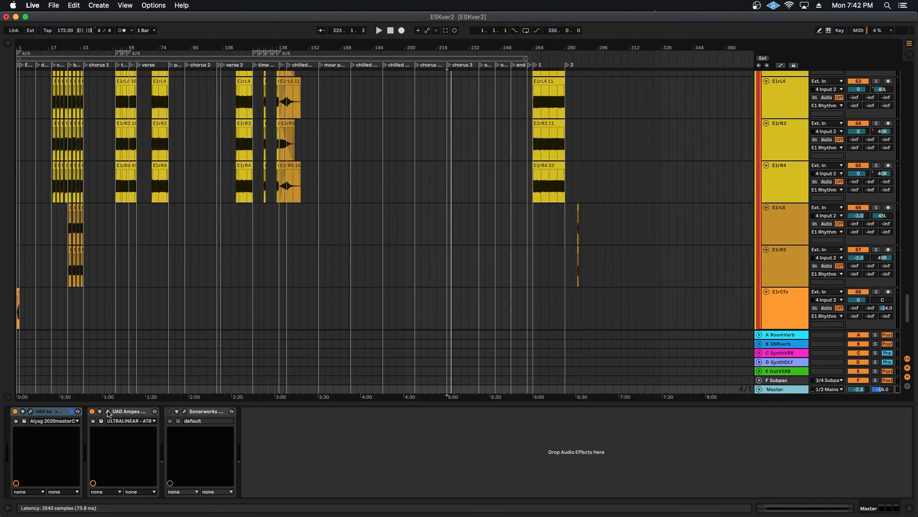
click(198, 412)
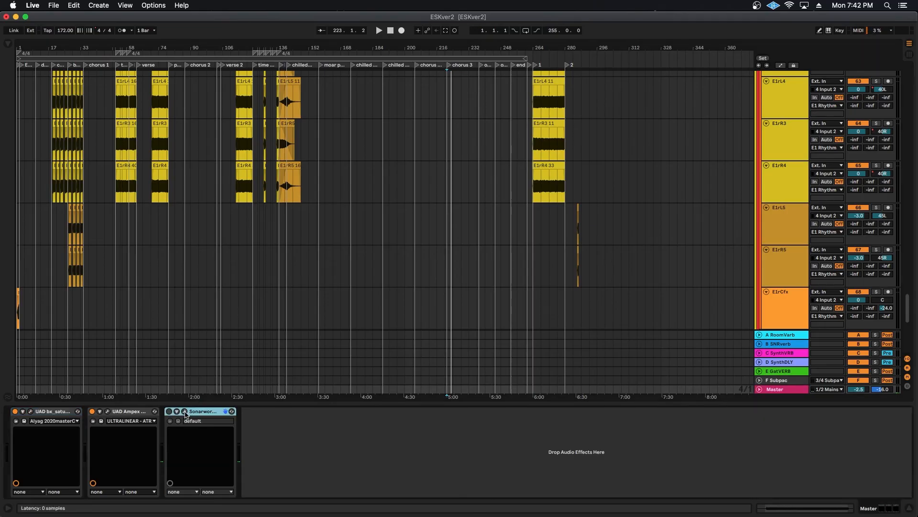
click(185, 411)
click(185, 412)
mouse_move(148, 42)
mouse_down()
mouse_move(150, 53)
mouse_move(152, 46)
mouse_up()
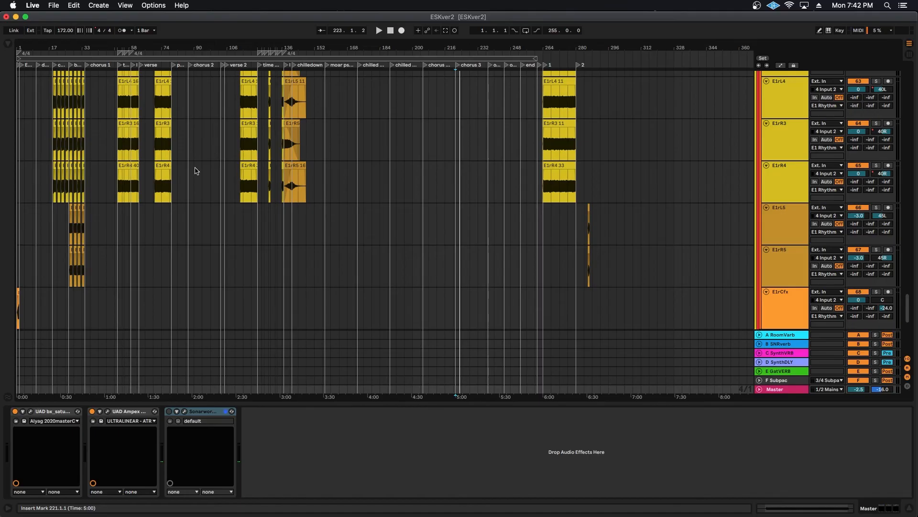
scroll(195, 170, up, 5)
scroll(188, 180, down, 2)
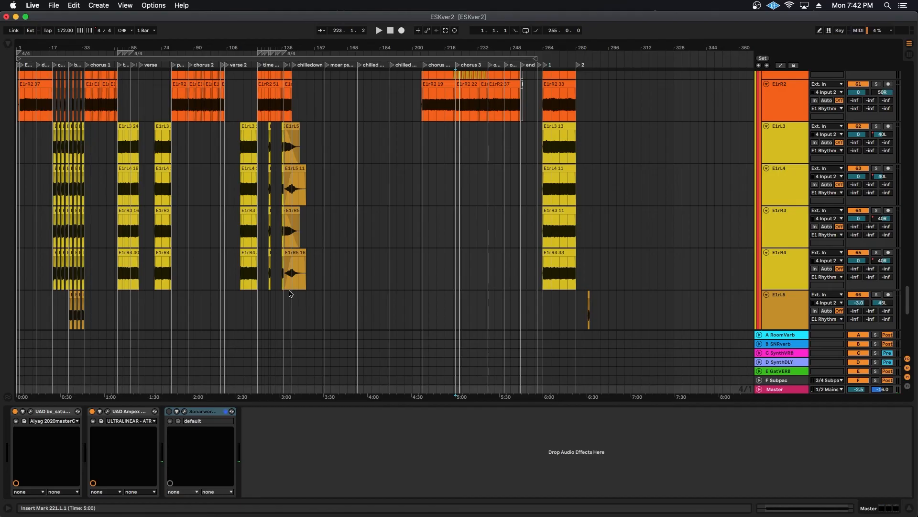
Inspect the UAD bx_saturator and UAD Ampex plug-ins on the Master track, placing the insert marker at 205.1.1.
click(31, 412)
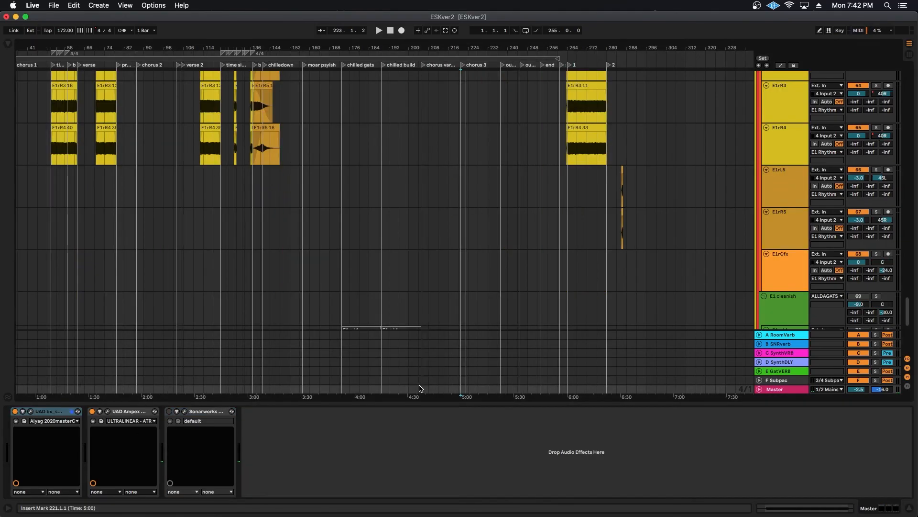
click(422, 388)
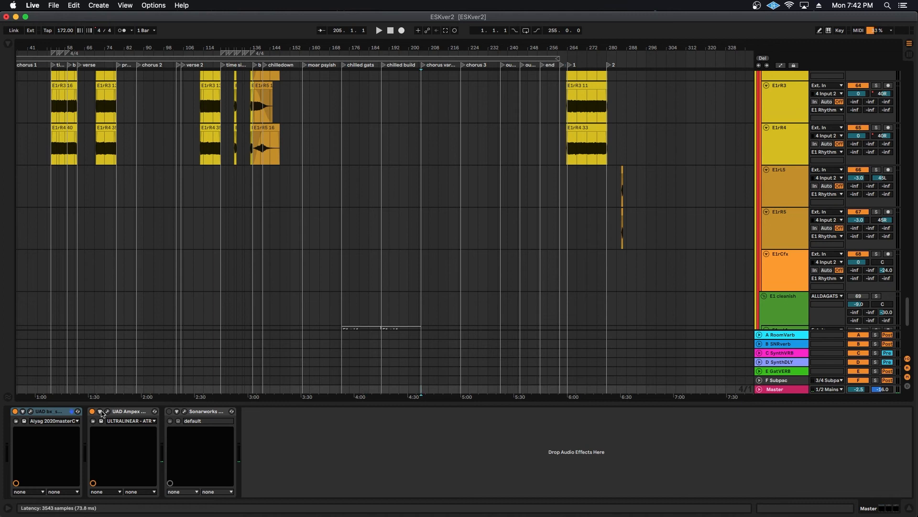
click(124, 413)
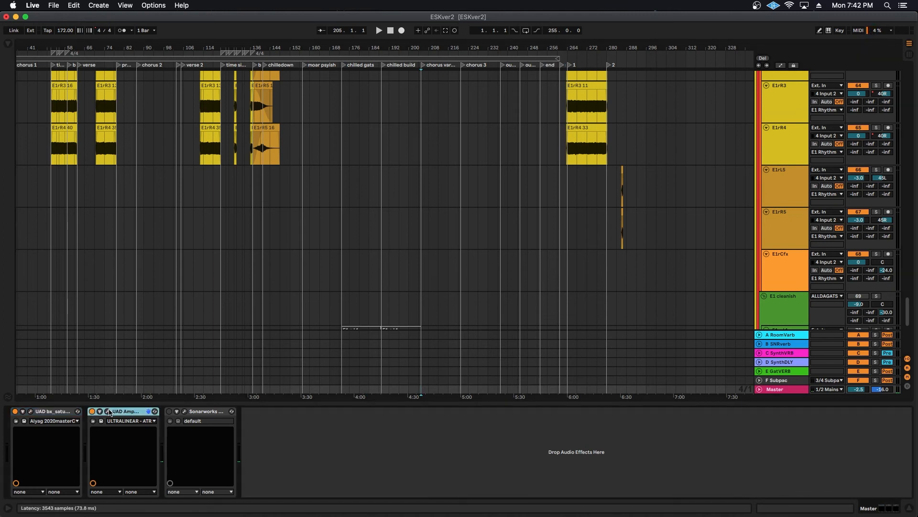
click(109, 413)
click(110, 412)
Play from 205.1.1 with the Master effects bypassed, re-enabling the UAD bx_saturator and the UAD Ampex one after the other to compare.
key(space)
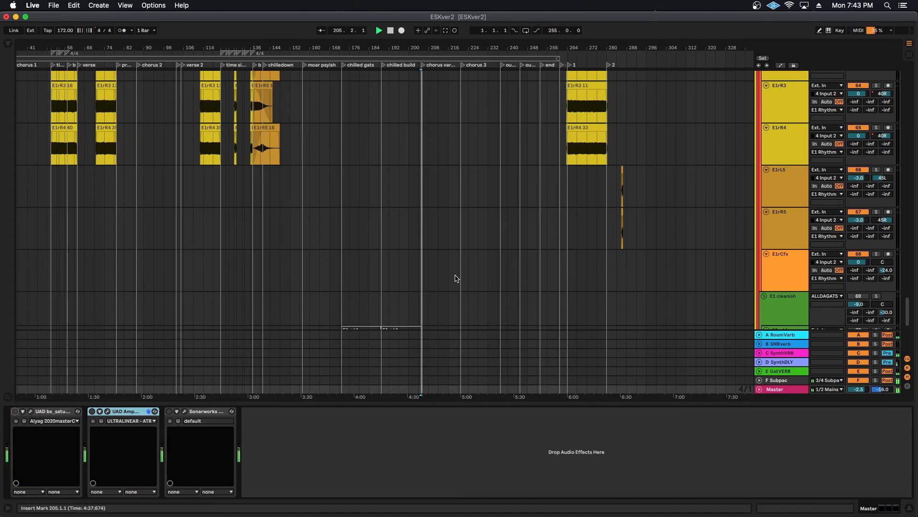
click(15, 411)
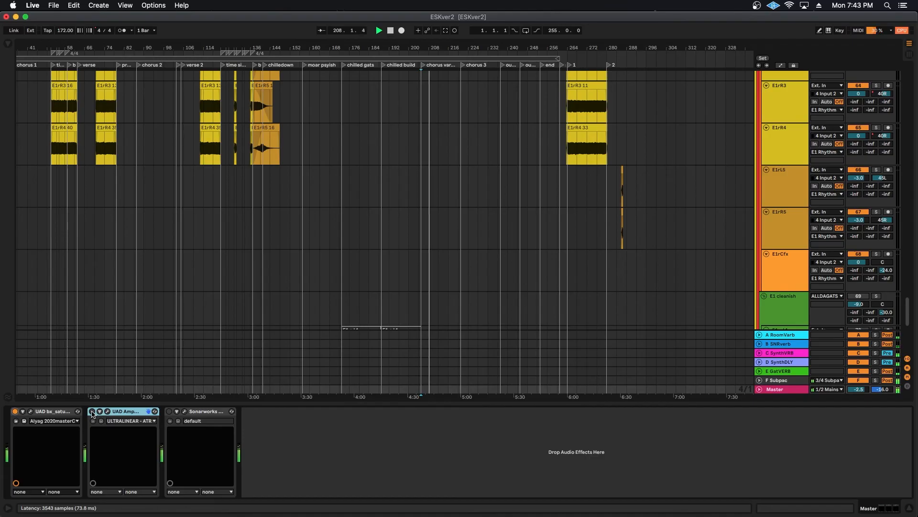
click(93, 412)
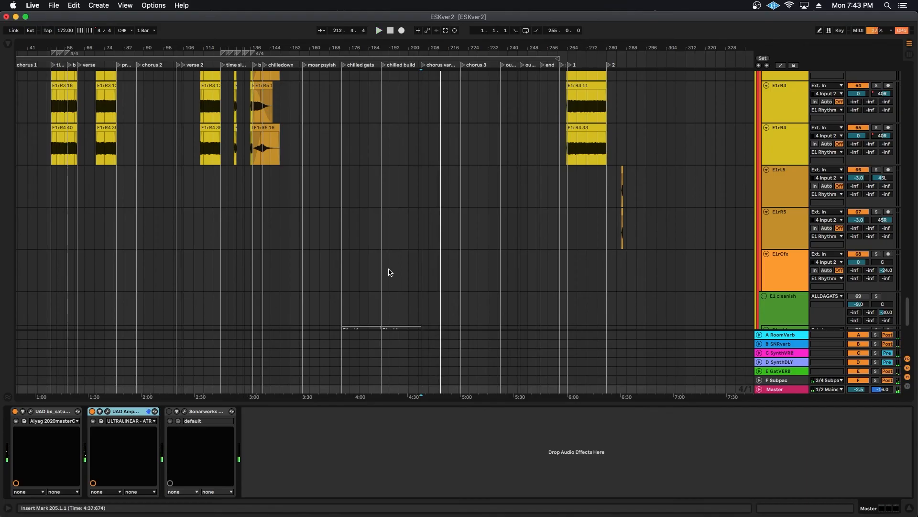
Review the E1 Rhythm tracks around the end of the song and the extra guitar clips between locators 1 and 2.
scroll(543, 283, up, 10)
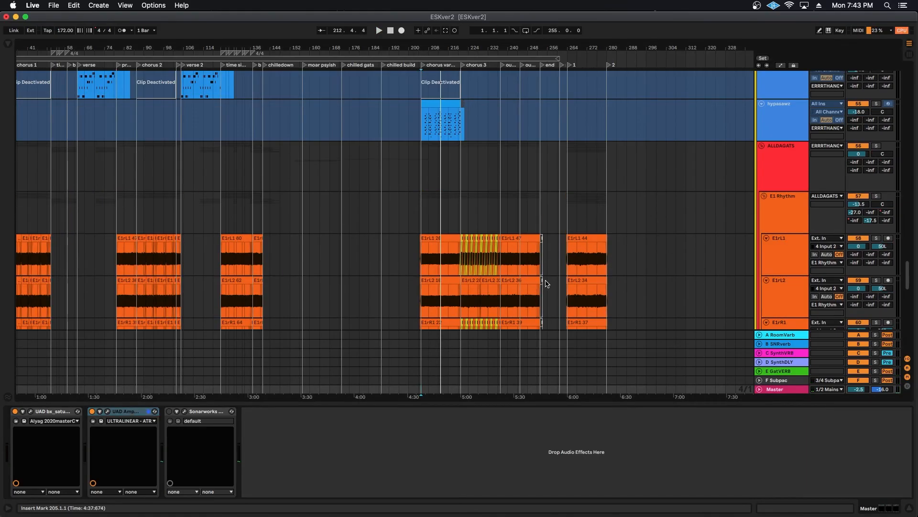
scroll(495, 264, down, 6)
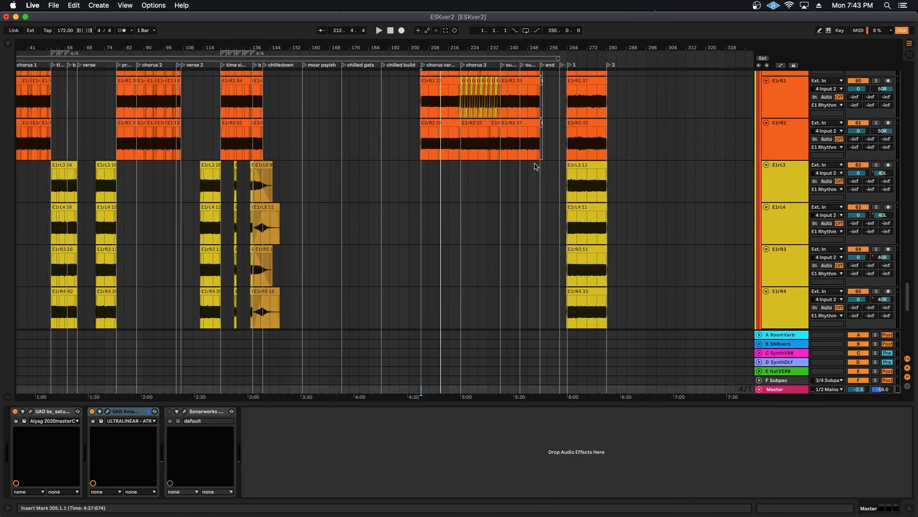
key(plus)
scroll(578, 146, right, 5)
drag(498, 45, 497, 230)
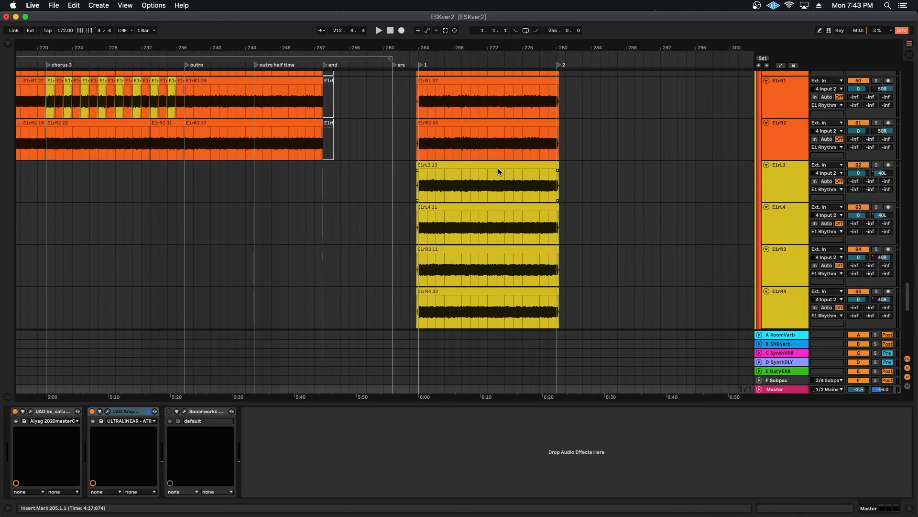
scroll(268, 164, left, 6)
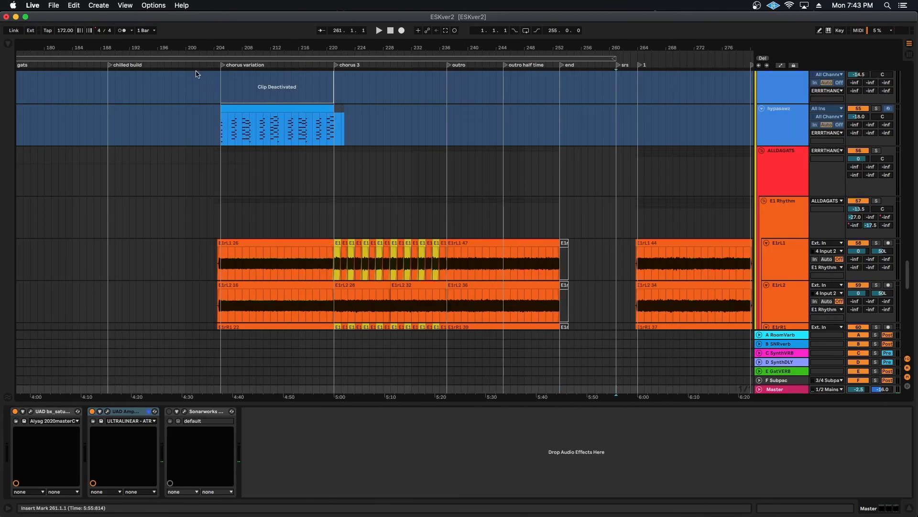
Review the rhythm guitar tracks from E1rL1 down to E1 cleanish across the whole arrangement, placing the insert marker at 252.1.1.
drag(177, 45, 400, 57)
scroll(398, 193, up, 5)
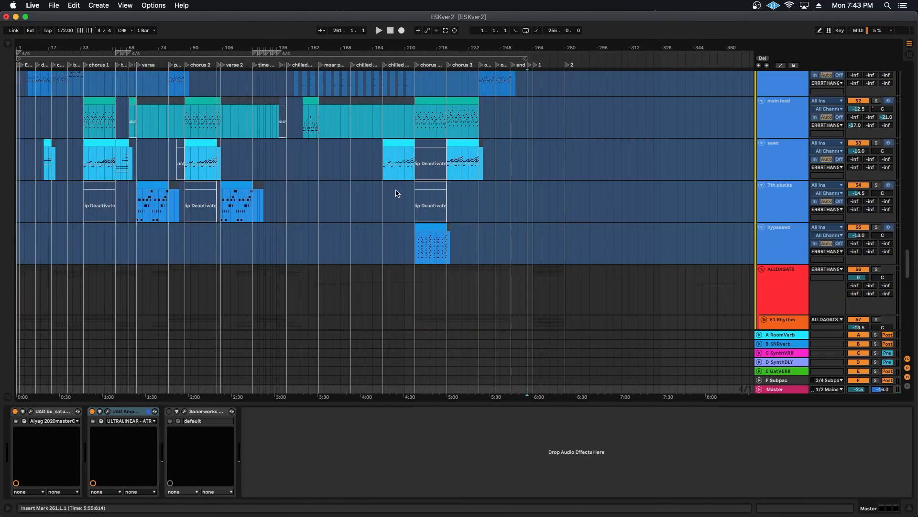
scroll(479, 205, down, 8)
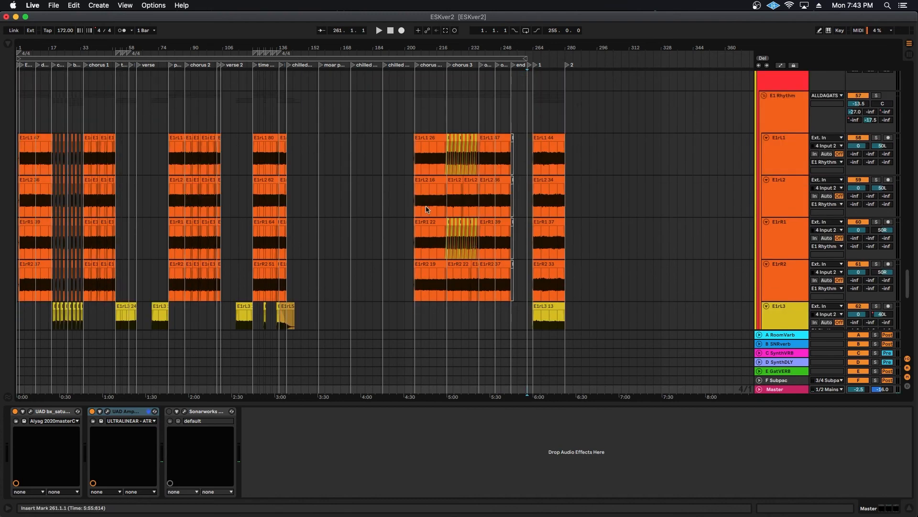
scroll(427, 210, down, 10)
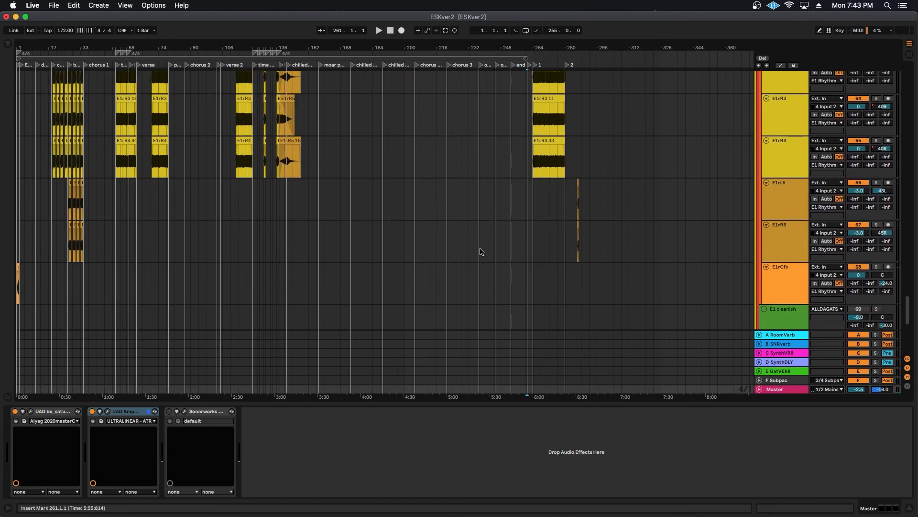
key(super+a)
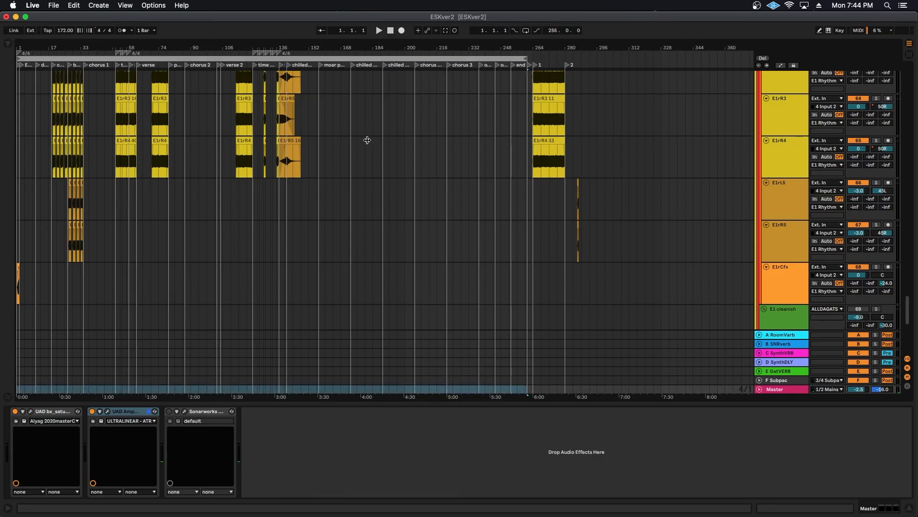
click(509, 157)
drag(552, 49, 552, 124)
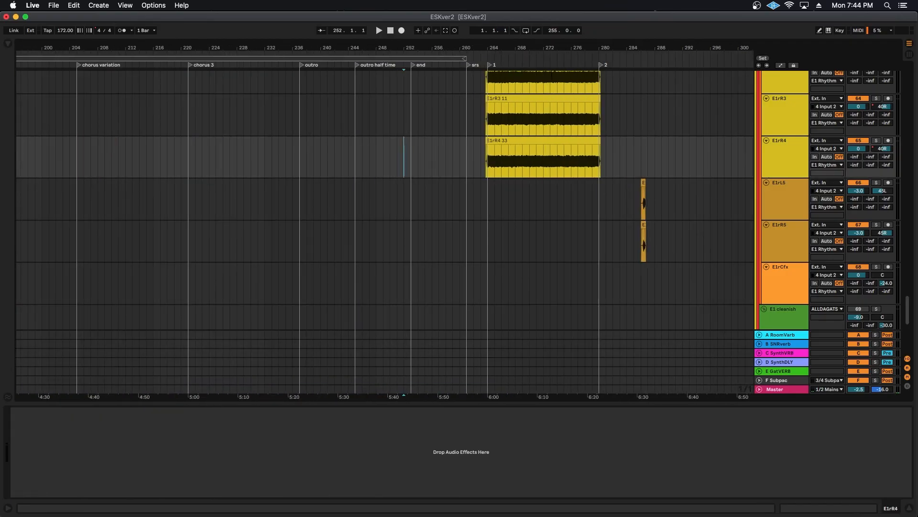
Examine the E1 Rhythm clips between locators 1 and 2, placing the insert marker at 263.3.1 on the ALLDAGATS track.
scroll(583, 128, right, 5)
scroll(560, 208, up, 10)
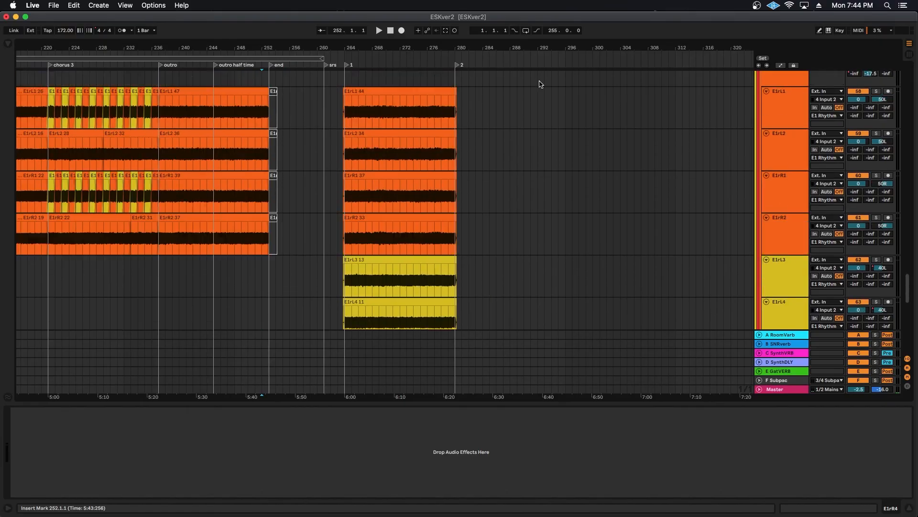
click(338, 125)
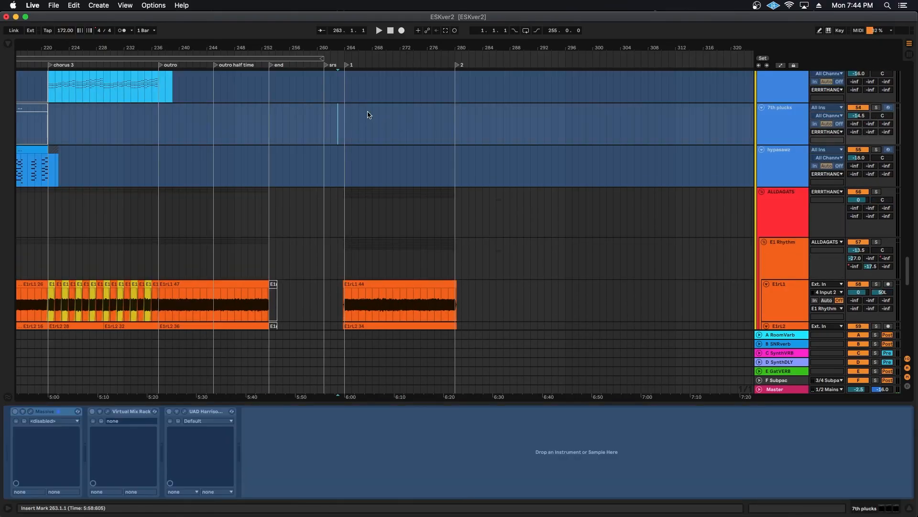
scroll(369, 115, up, 3)
scroll(382, 145, down, 7)
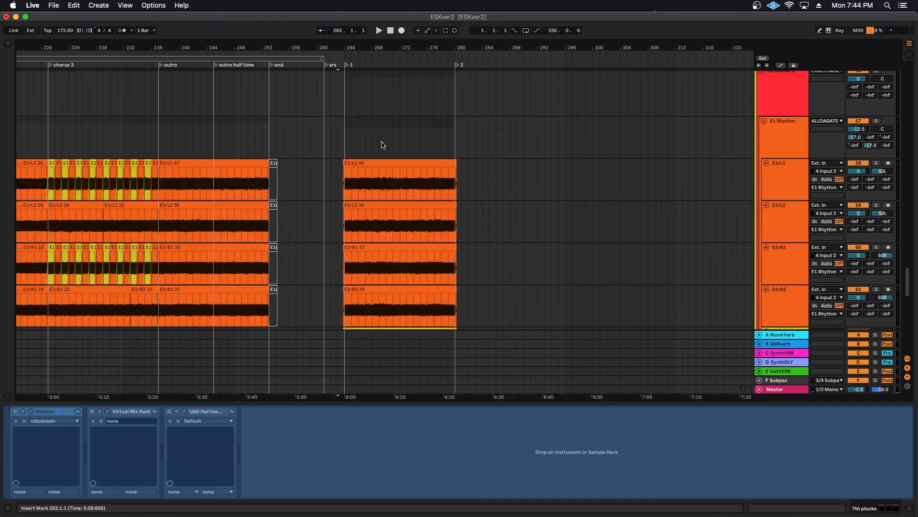
click(339, 95)
scroll(386, 127, up, 3)
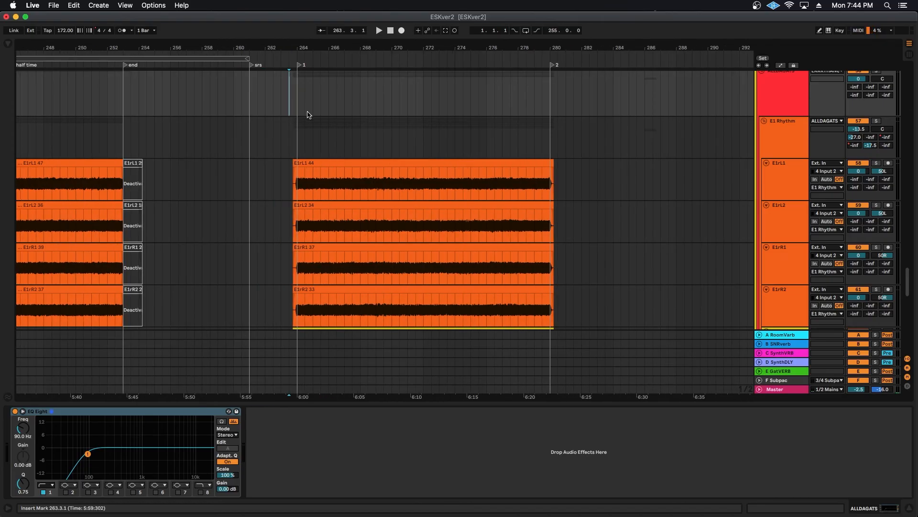
Look through the synth and drum tracks around locators 1 and 2, including the OH buss group, and return to E1 Rhythm.
scroll(335, 101, up, 15)
scroll(358, 98, up, 20)
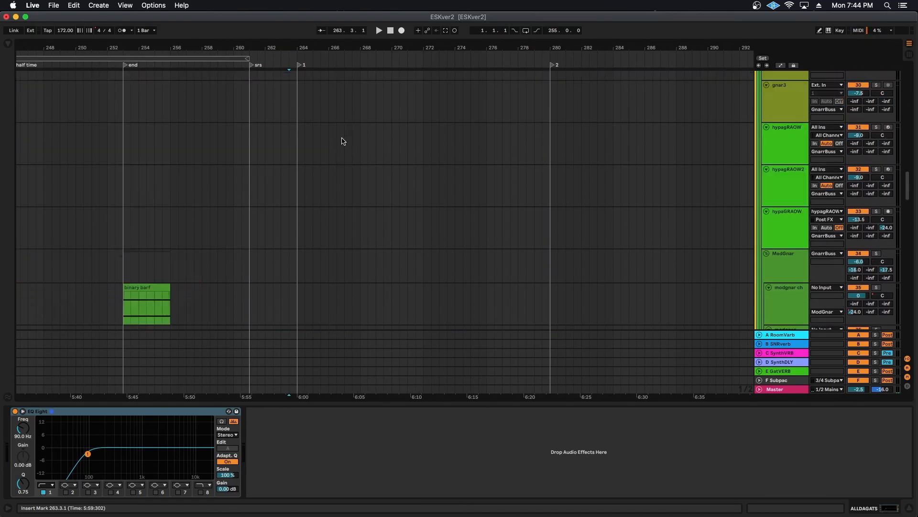
scroll(468, 72, down, 15)
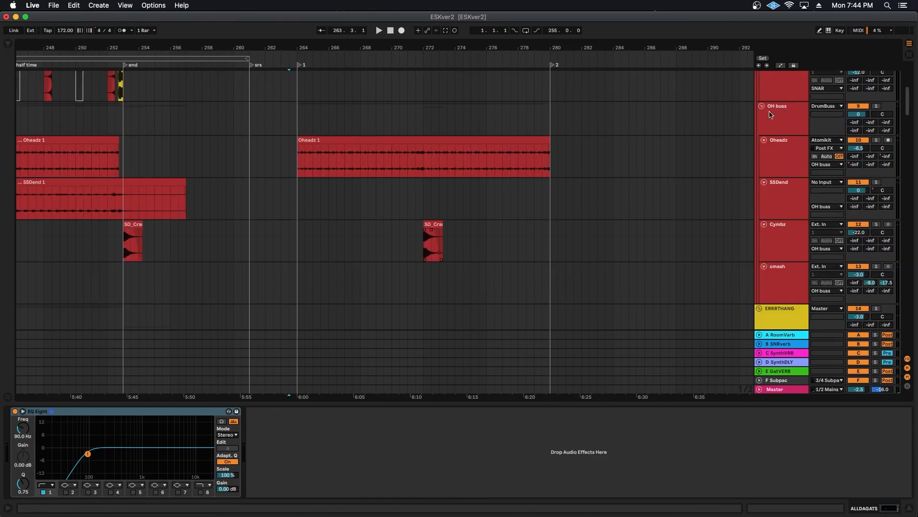
scroll(289, 108, down, 15)
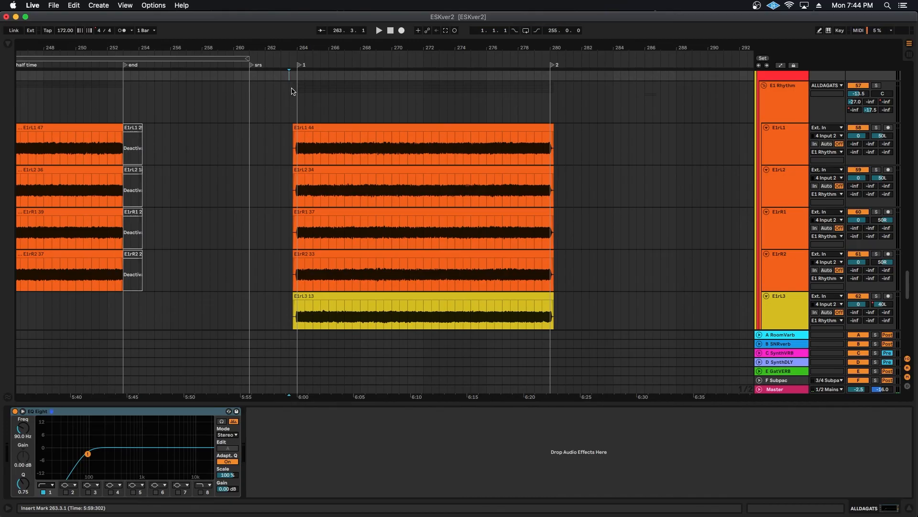
Audition the main lead track soloed from 149.1.1, stopping playback and unsoloing it at the end.
key(minus)
key(minus)
scroll(356, 66, left, 12)
scroll(392, 156, down, 12)
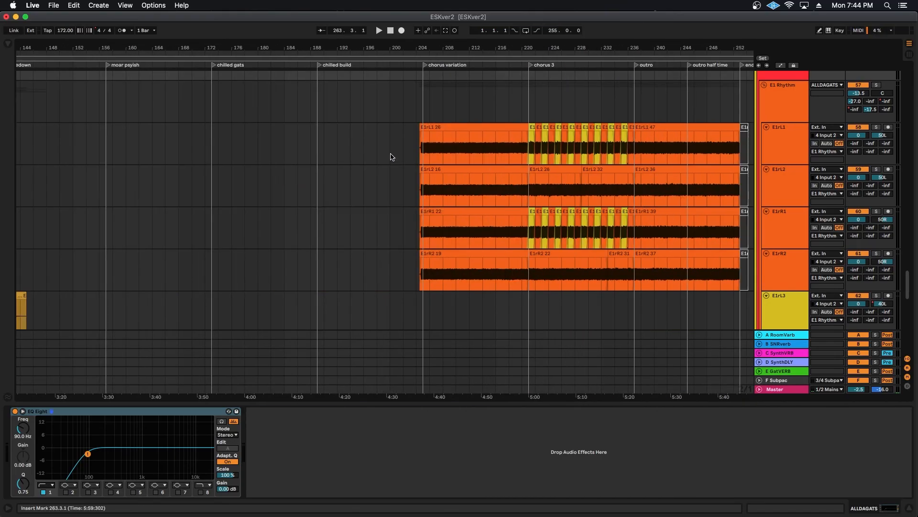
click(146, 177)
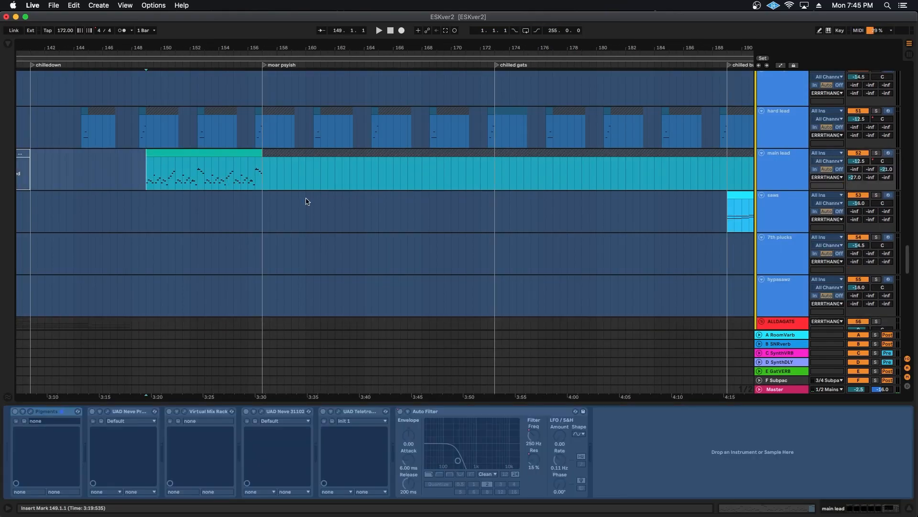
key(space)
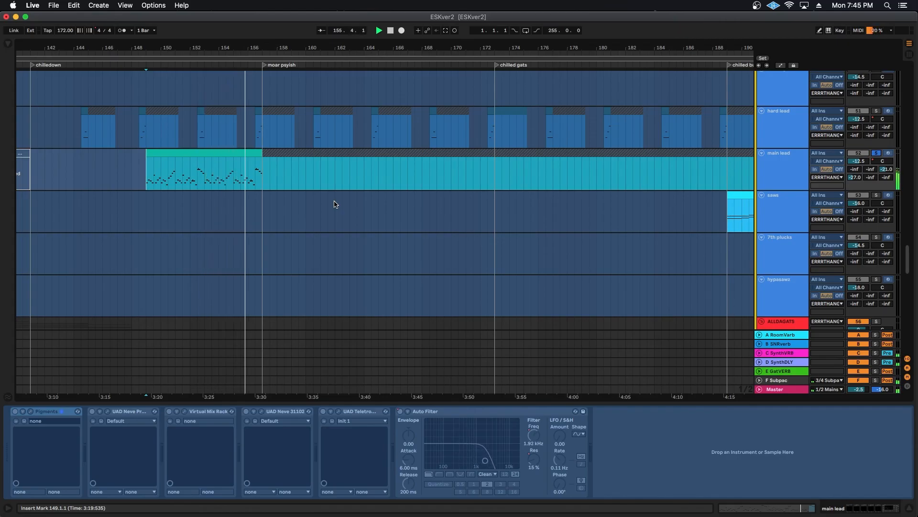
key(space)
key(s)
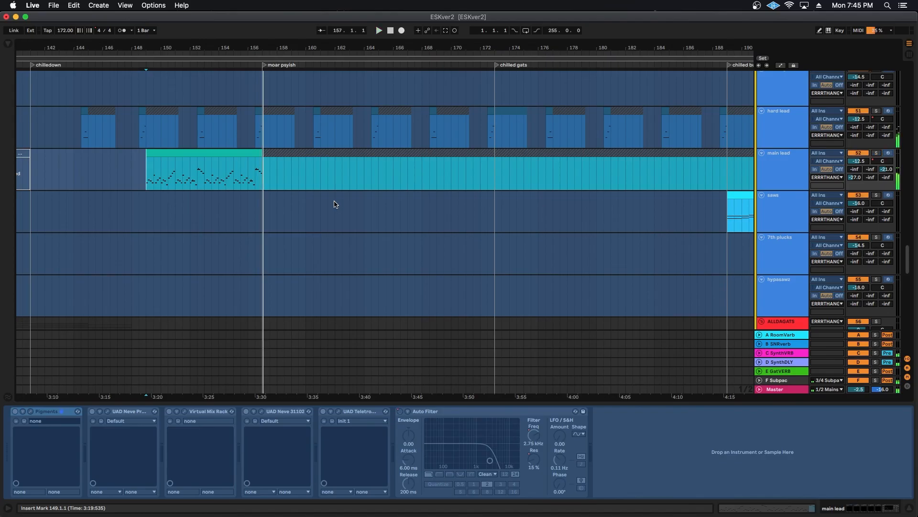
Place the insert marker at 263.3.1 on the E1rL1 track, just before the extra guitar clips at locator 1.
drag(362, 47, 362, 25)
scroll(434, 152, right, 10)
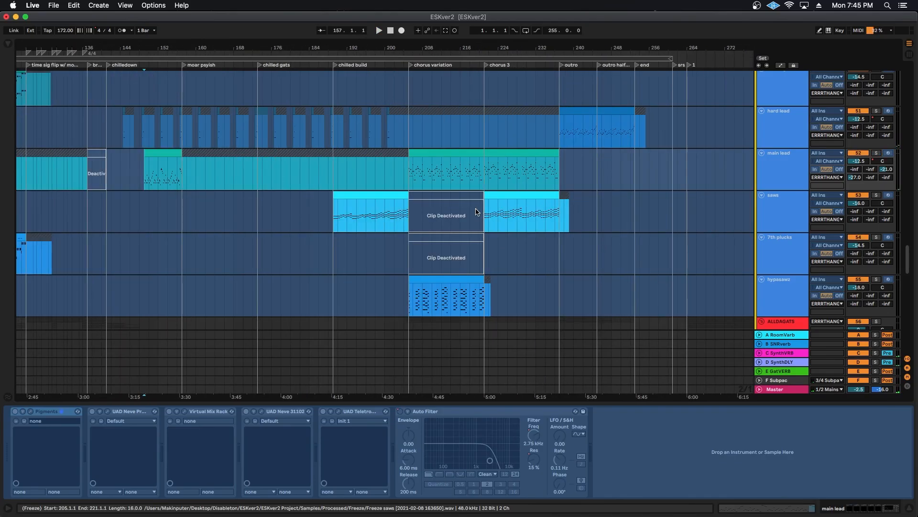
scroll(401, 205, left, 5)
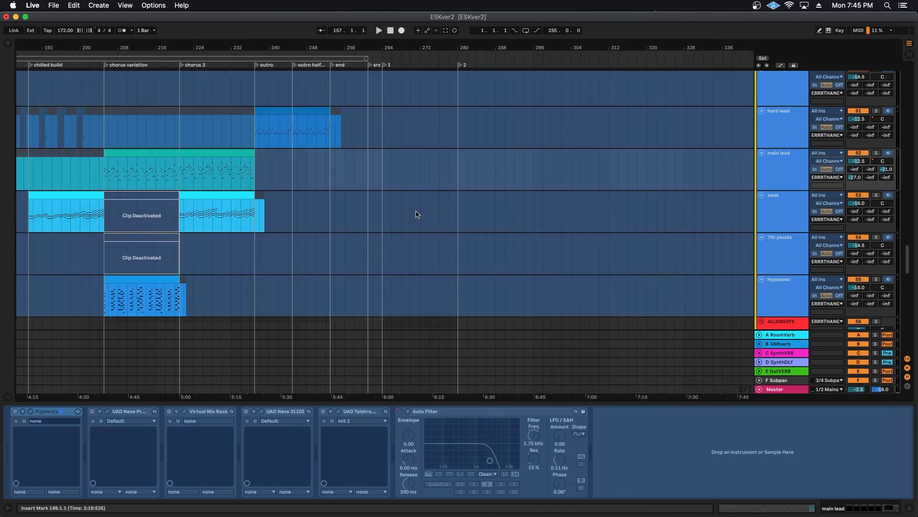
scroll(415, 212, down, 15)
scroll(389, 187, up, 8)
drag(403, 47, 403, 71)
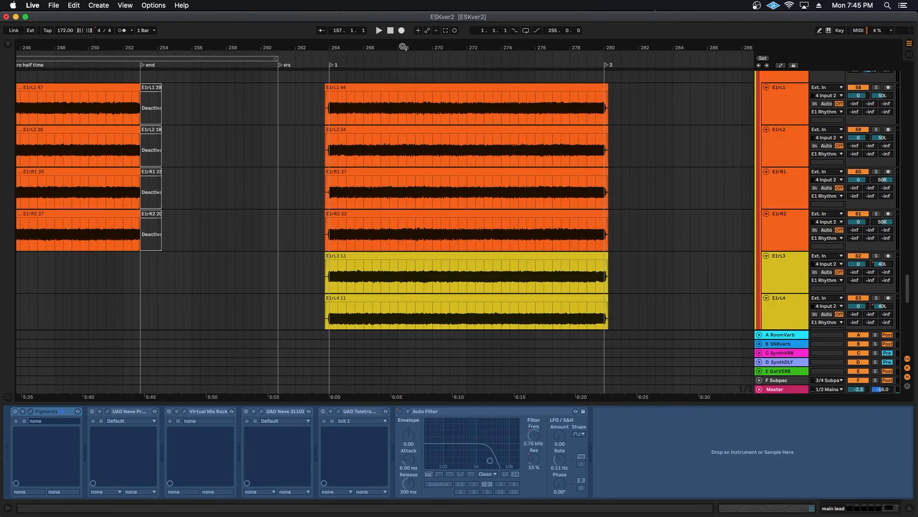
click(320, 103)
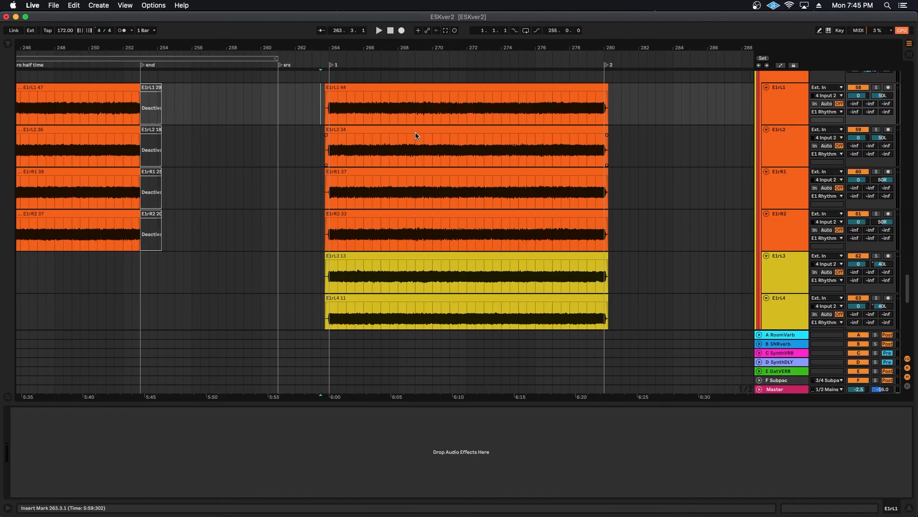
drag(388, 47, 389, 60)
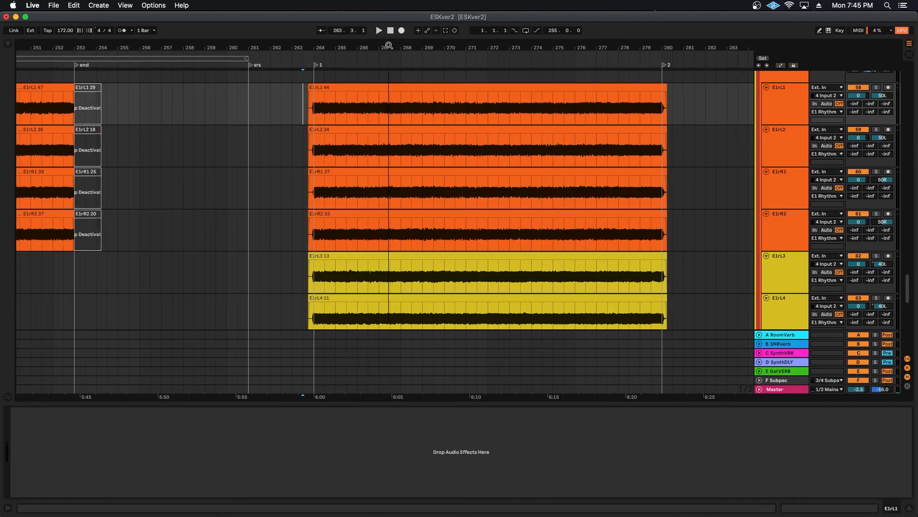
scroll(378, 122, right, 3)
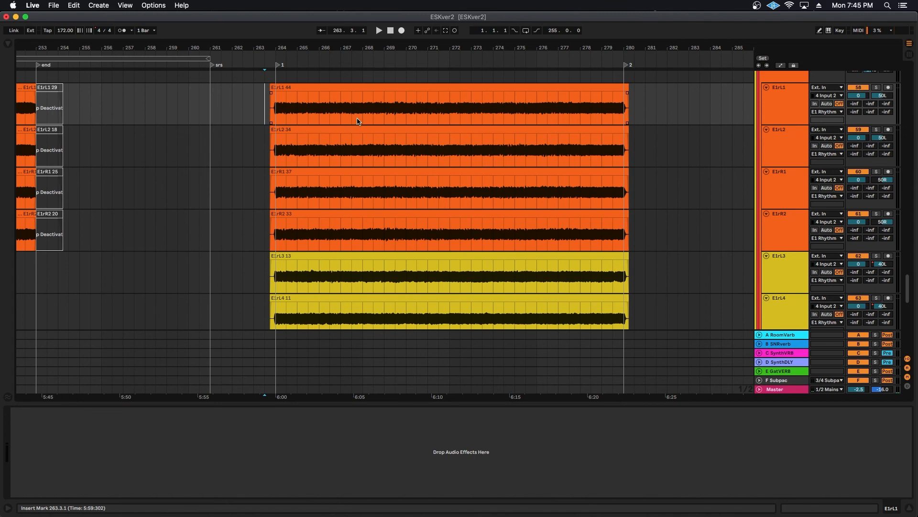
Play the extra section from 263.3.1 past locator 2 while viewing the E1 Rhythm guitar tracks, and stop playback.
key(space)
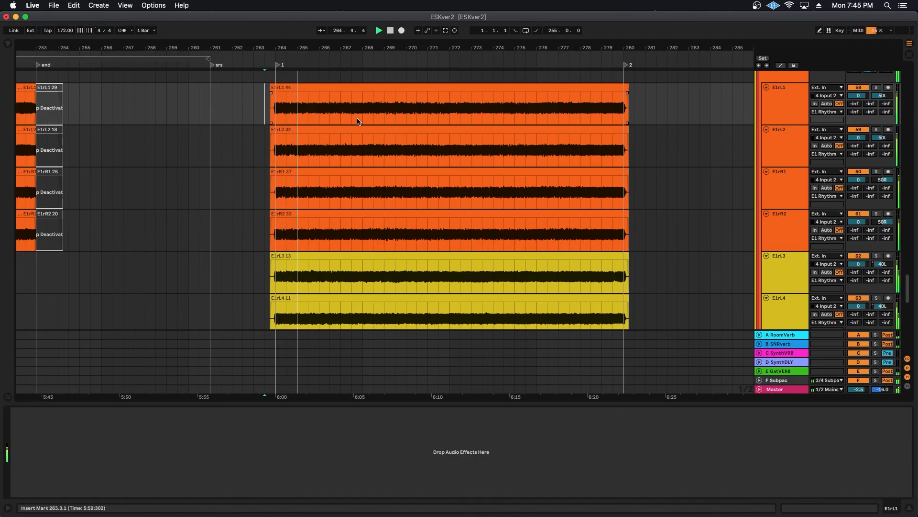
drag(422, 46, 422, 31)
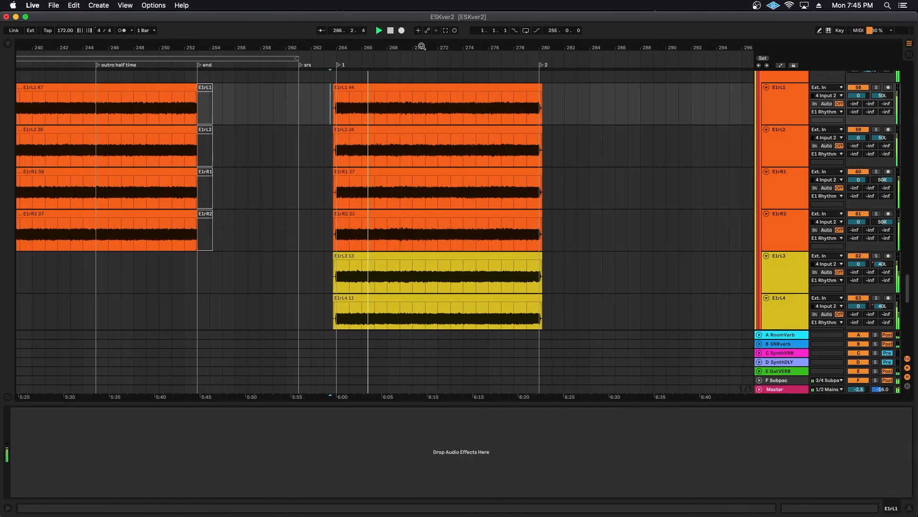
scroll(605, 134, right, 1)
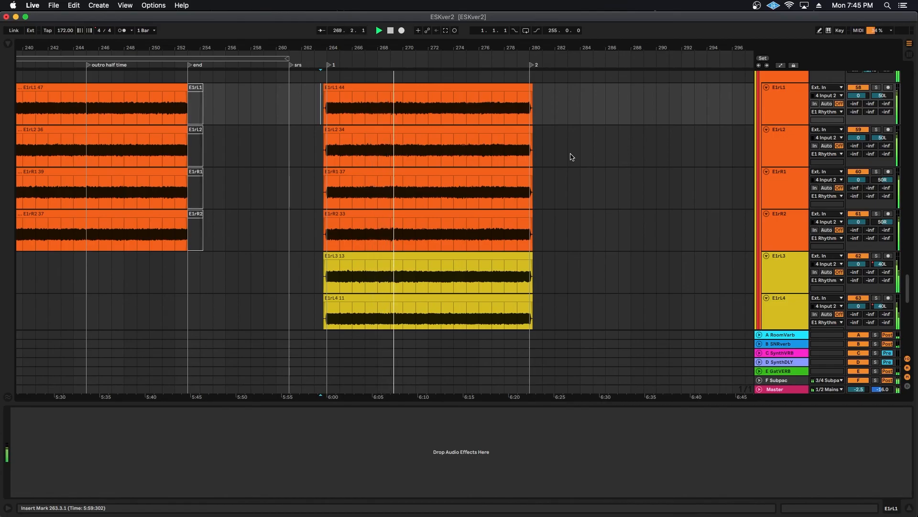
scroll(571, 185, down, 6)
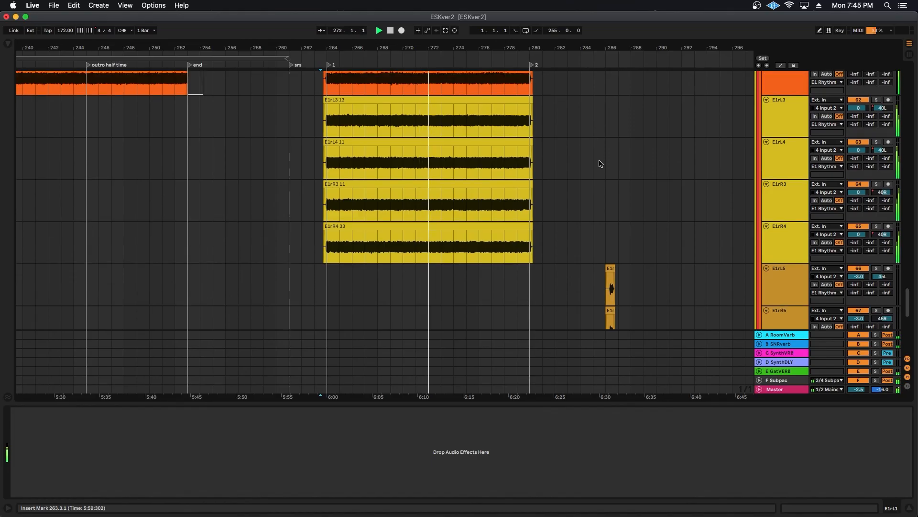
scroll(582, 182, up, 1)
scroll(572, 194, up, 1)
scroll(573, 193, up, 6)
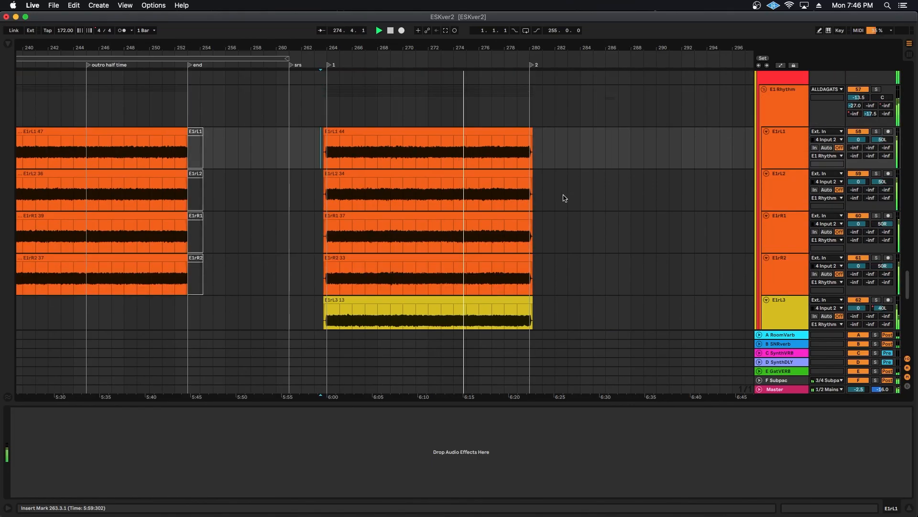
scroll(574, 187, down, 2)
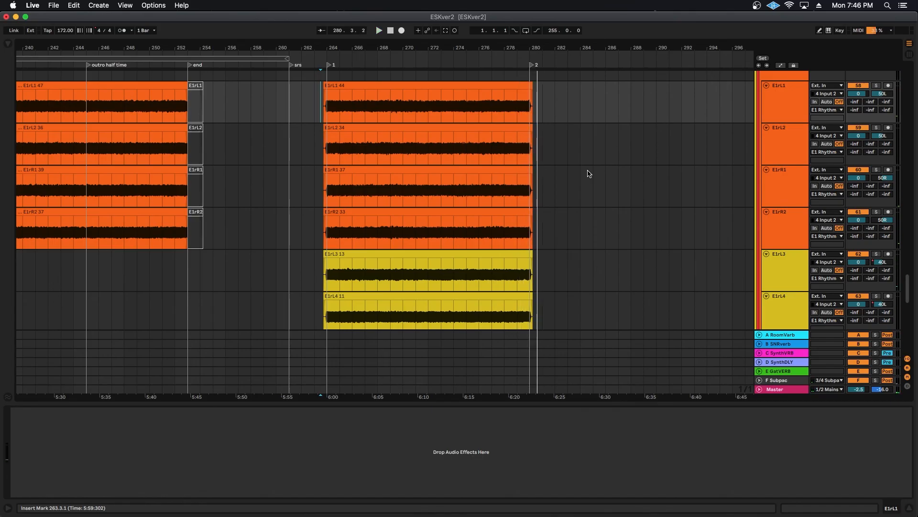
drag(406, 47, 604, 10)
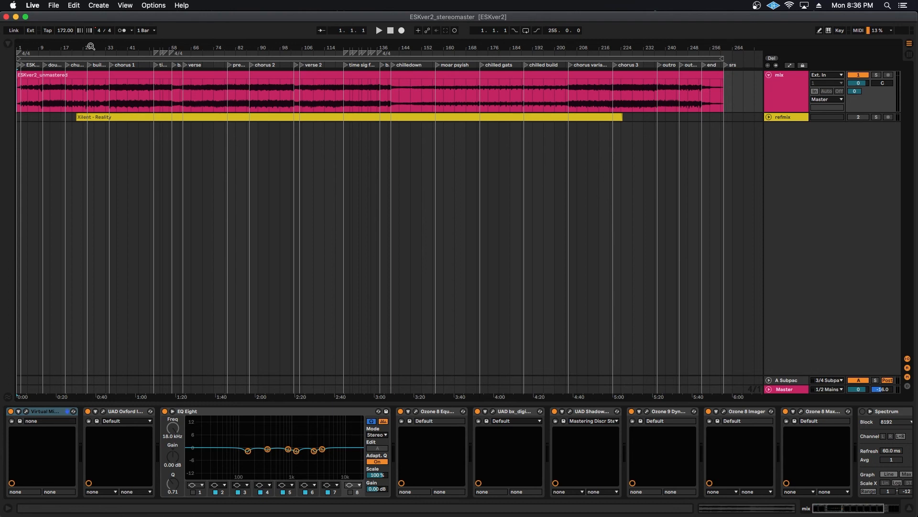
Inspect the Virtual Mix Rack and UAD Oxford Inflator plug-ins on the mix track of ESKver2_stereomaster, closing each window.
click(26, 413)
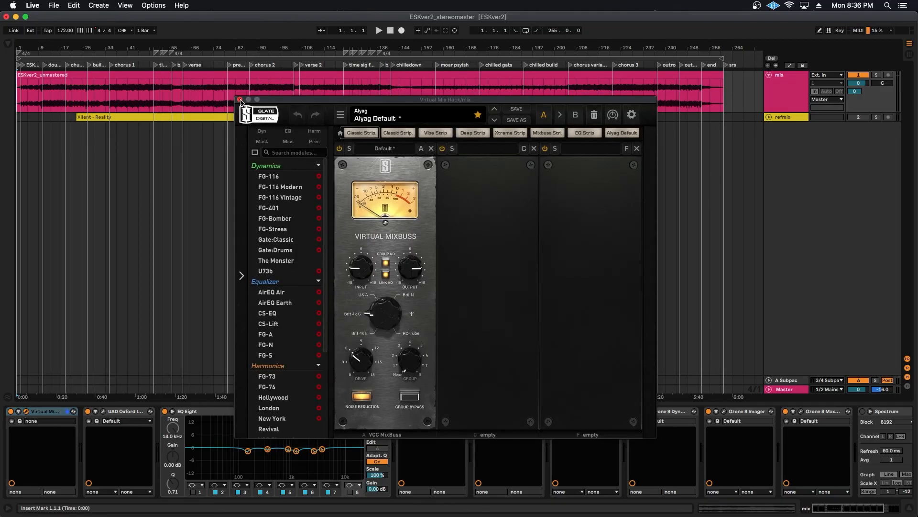
click(240, 101)
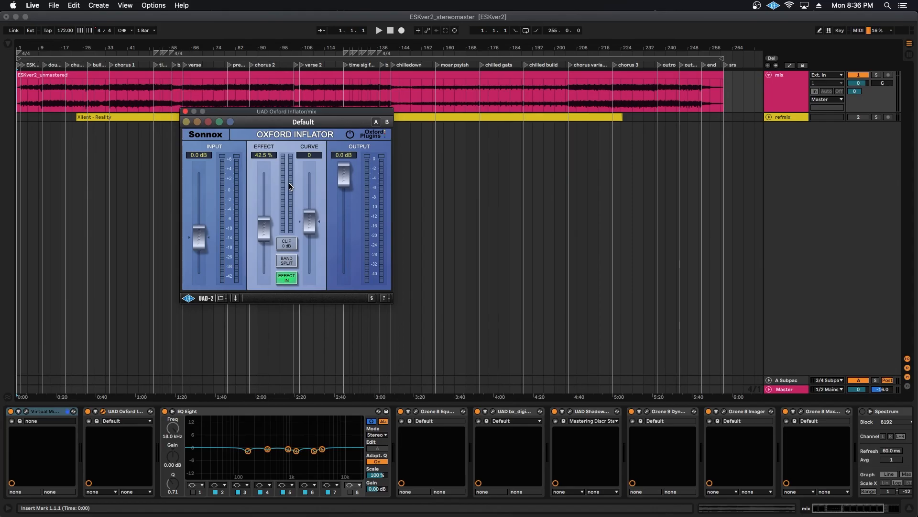
drag(240, 114, 310, 160)
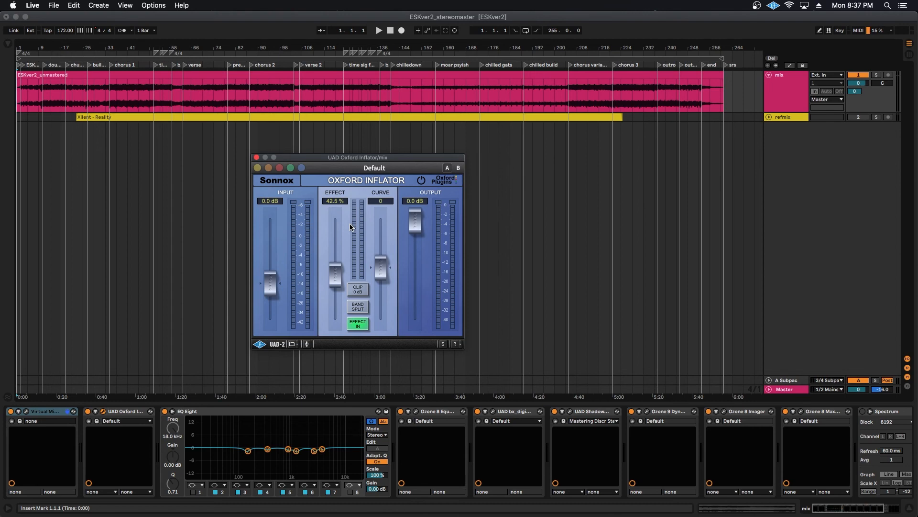
click(257, 158)
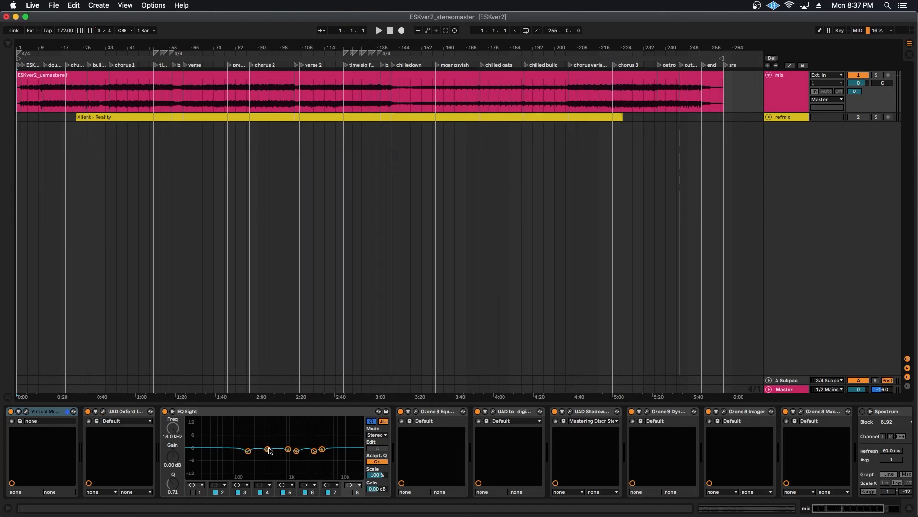
Inspect the individual filter bands of the EQ Eight on the mix track, starting with band 2.
click(223, 487)
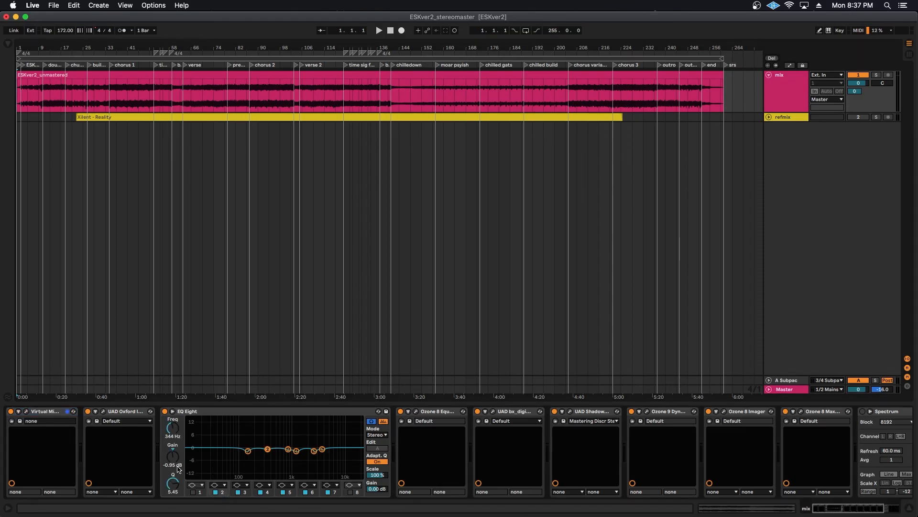
click(263, 486)
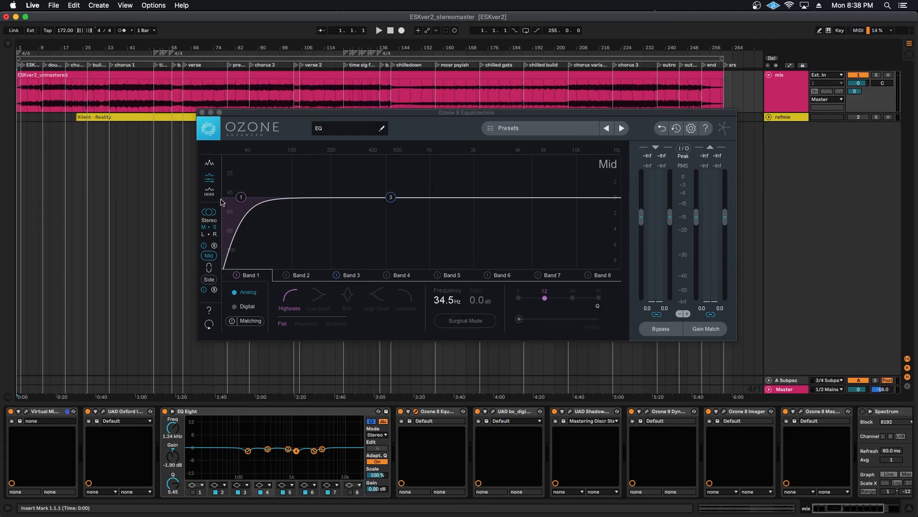
Inspect the mid and side curves of the Ozone 8 Equalizer on the mix track, and close its window.
click(351, 276)
click(210, 279)
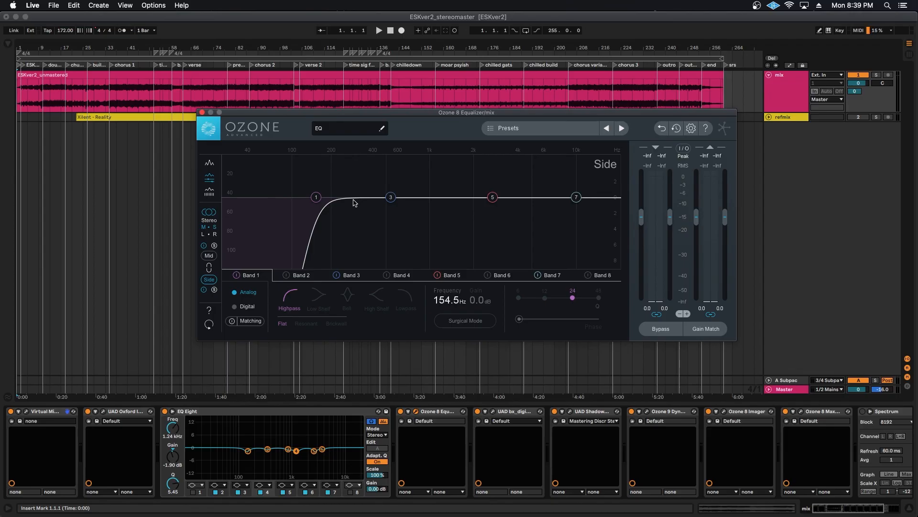
click(202, 112)
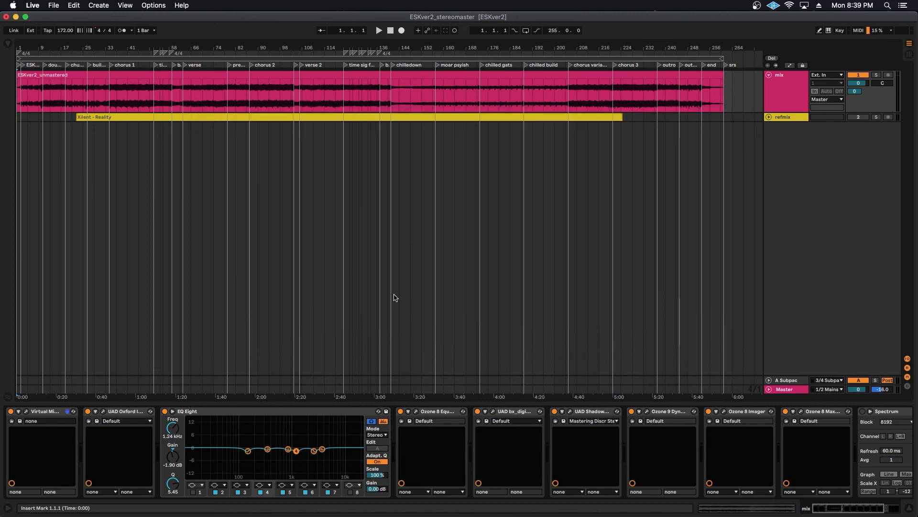
Inspect the mono and stereo sections of the UAD bx_digital V3 equalizer on the mix track, and close its window.
click(494, 411)
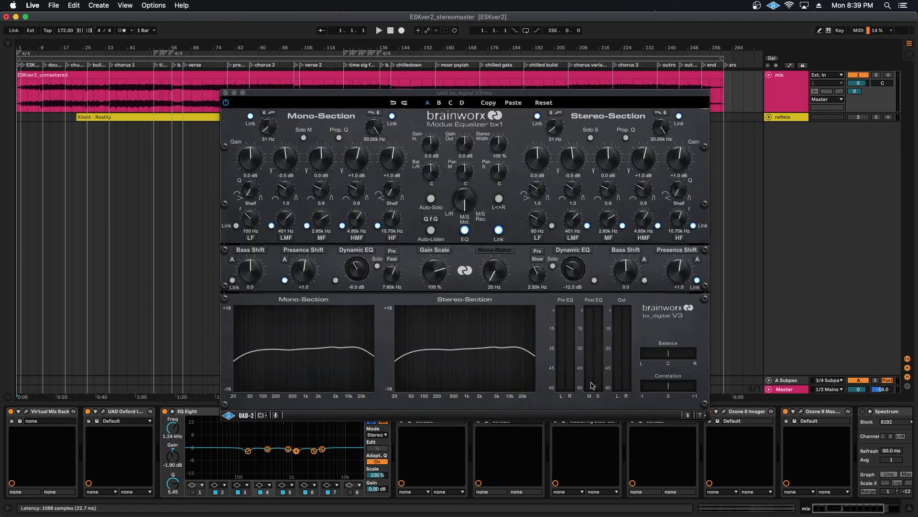
drag(428, 95, 381, 70)
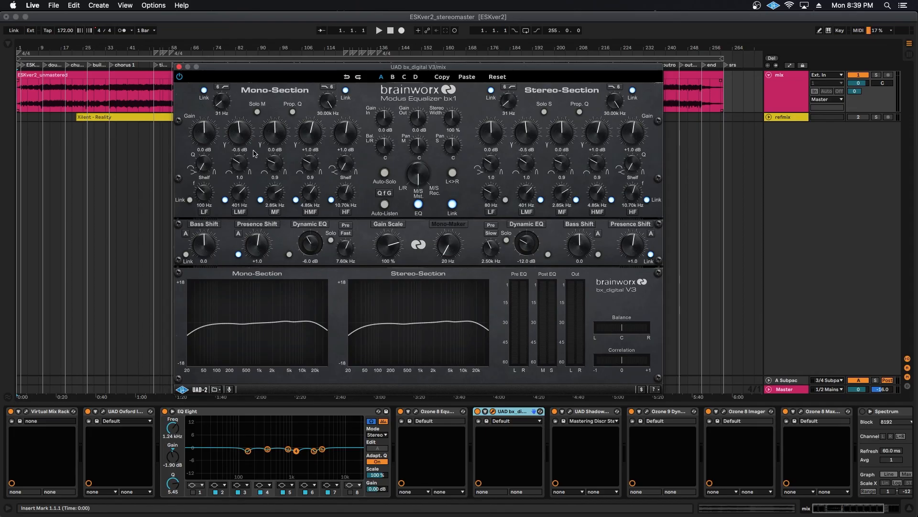
click(179, 67)
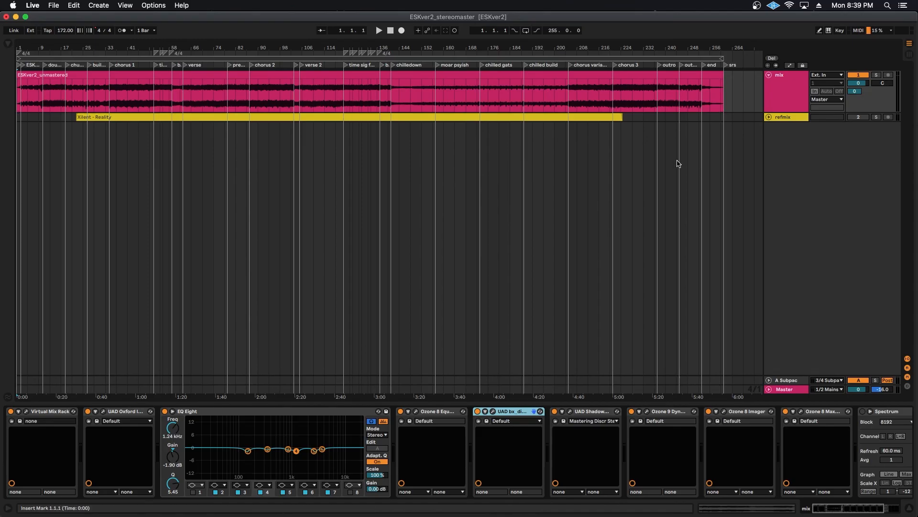
Unfold the refmix track to view its reference clip, and fold the track again.
click(769, 117)
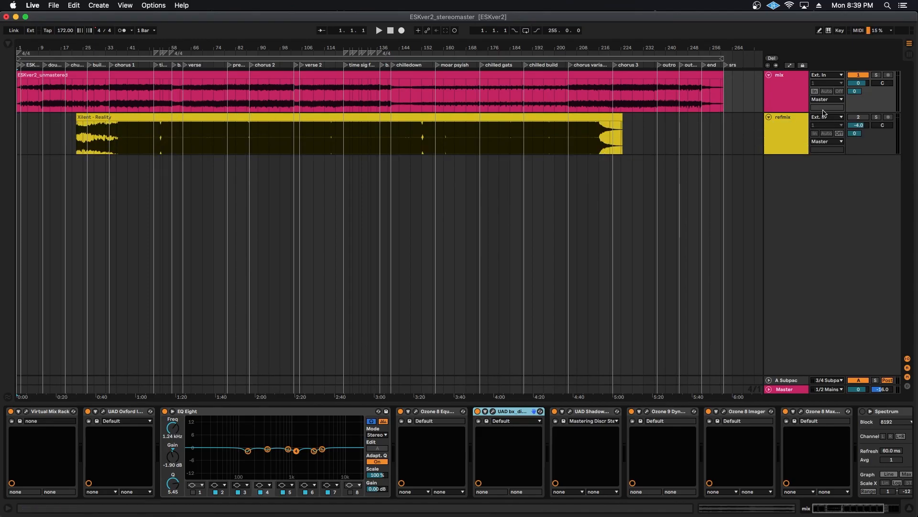
click(769, 117)
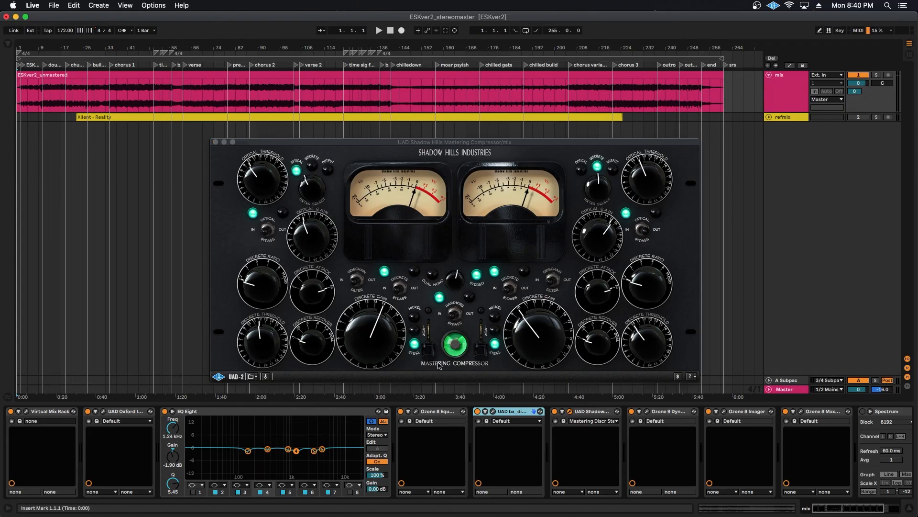
Switch the UAD Shadow Hills Mastering Compressor's transformers to Nickel and back to Steel to compare the options, and close its window.
click(418, 349)
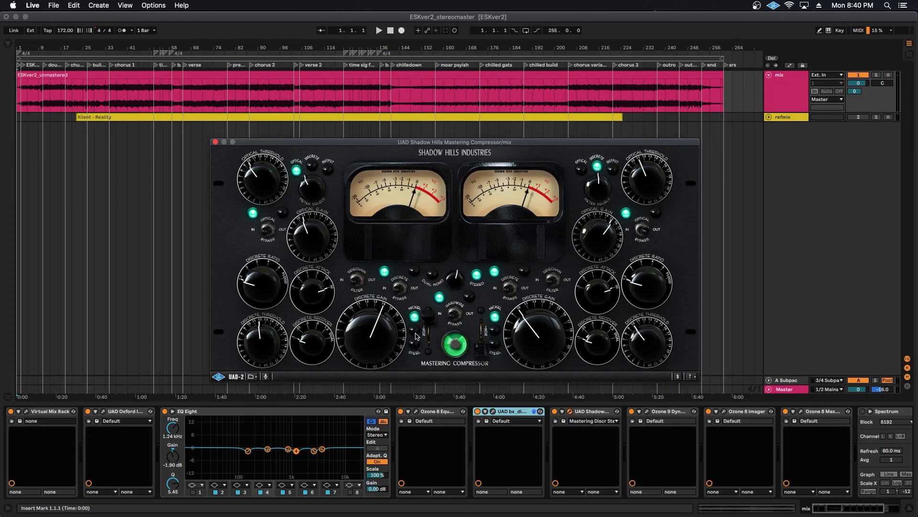
click(418, 321)
click(427, 335)
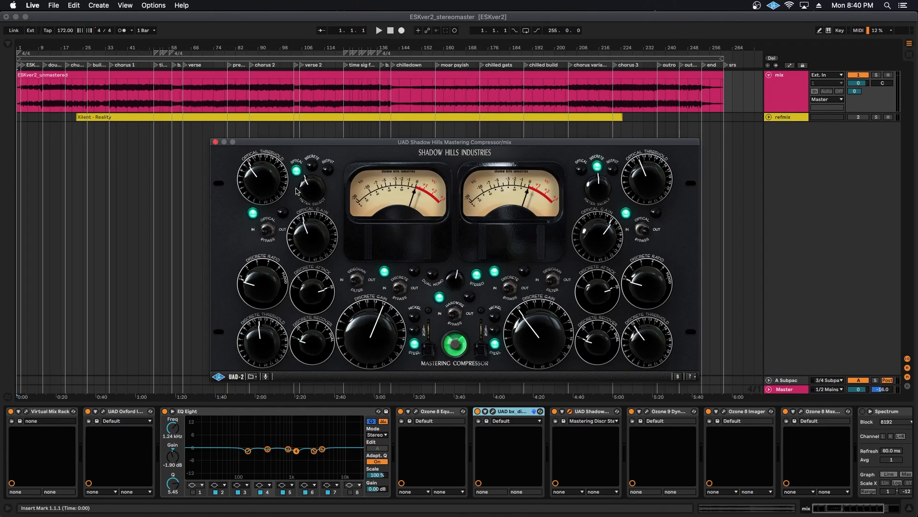
click(215, 142)
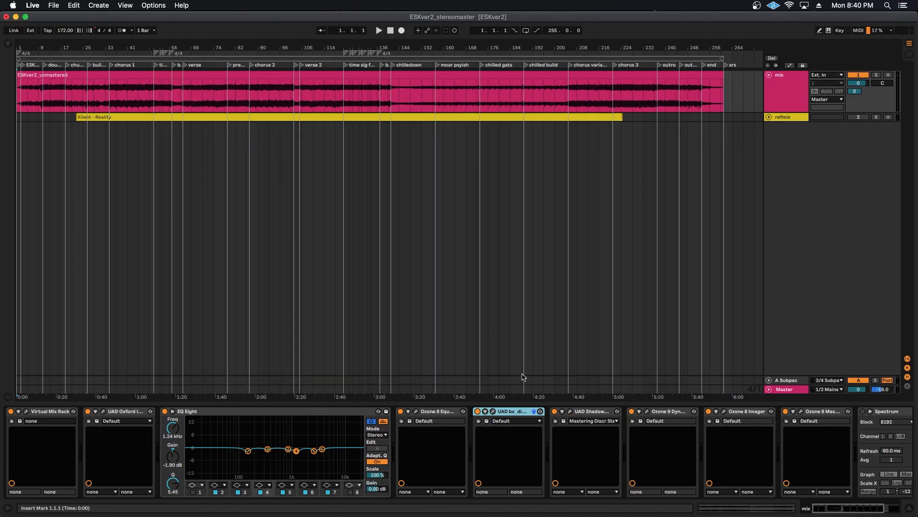
Inspect the limiter and compressor settings of bands 1 to 4 in Ozone 9 Dynamics on the mix track.
click(648, 412)
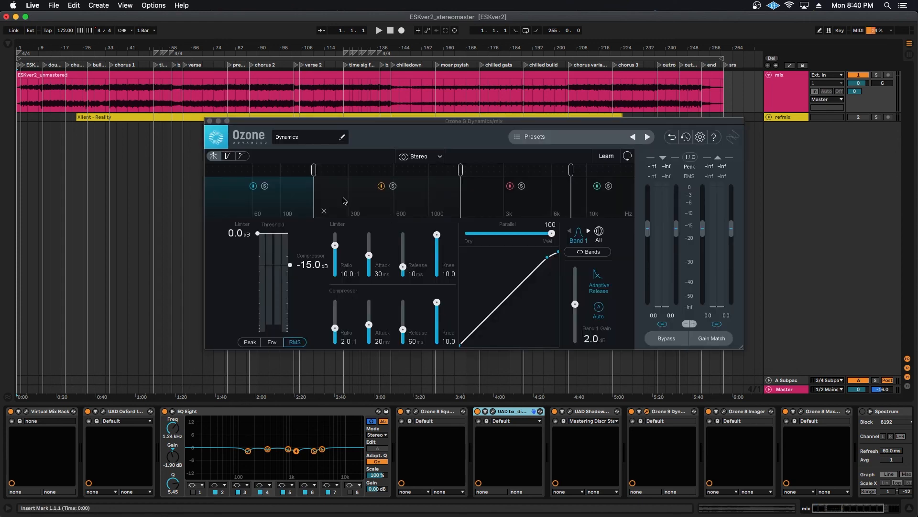
click(294, 202)
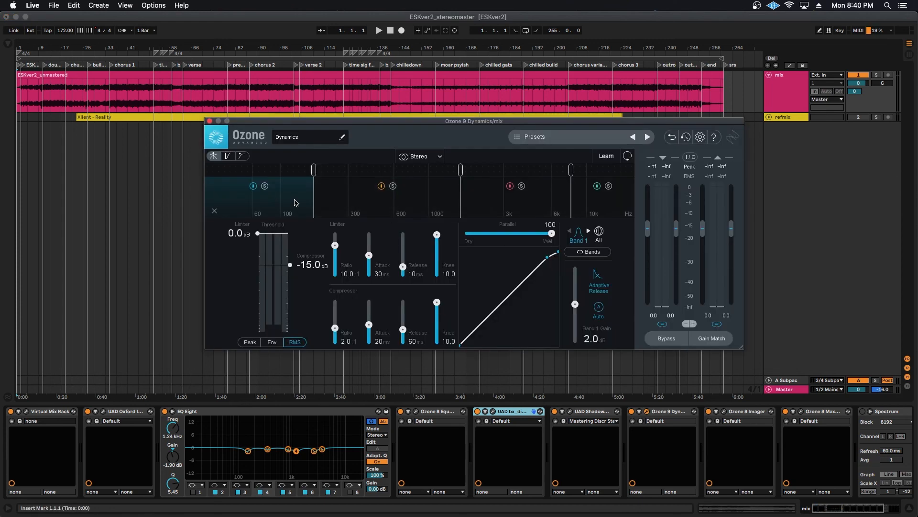
click(345, 197)
click(481, 193)
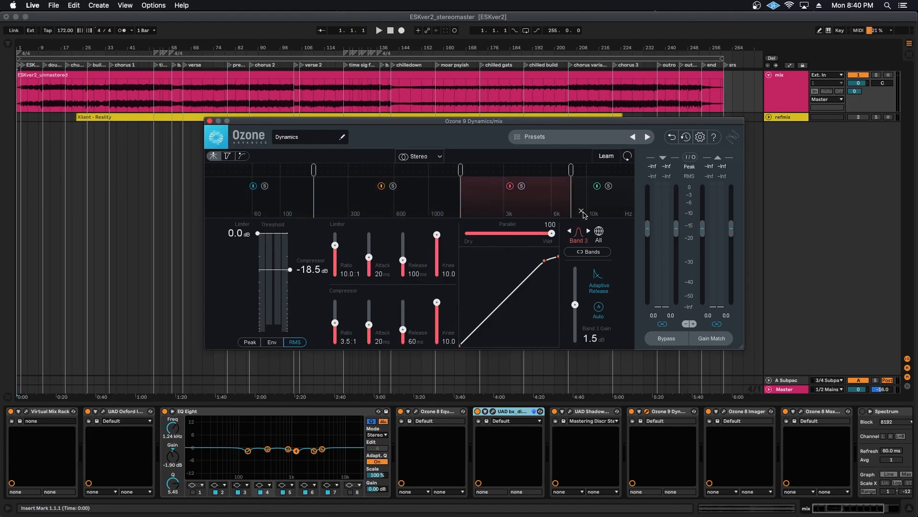
click(591, 208)
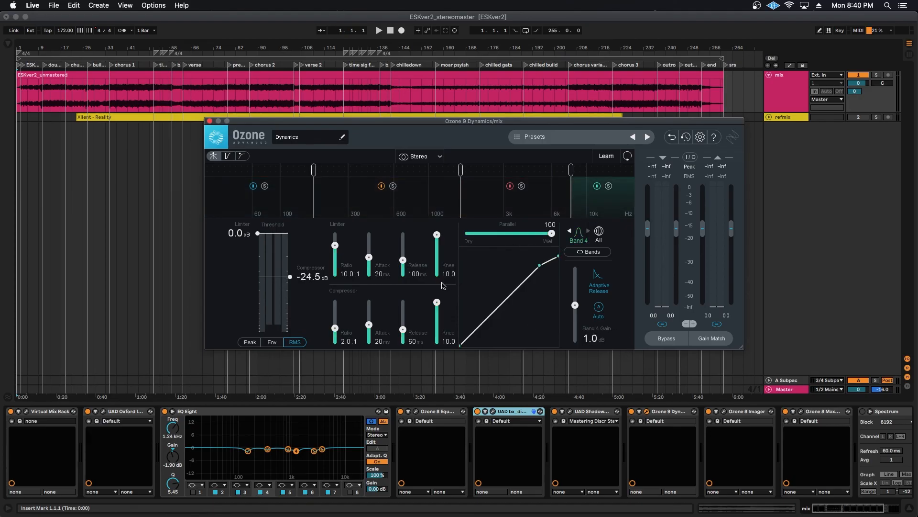
click(283, 197)
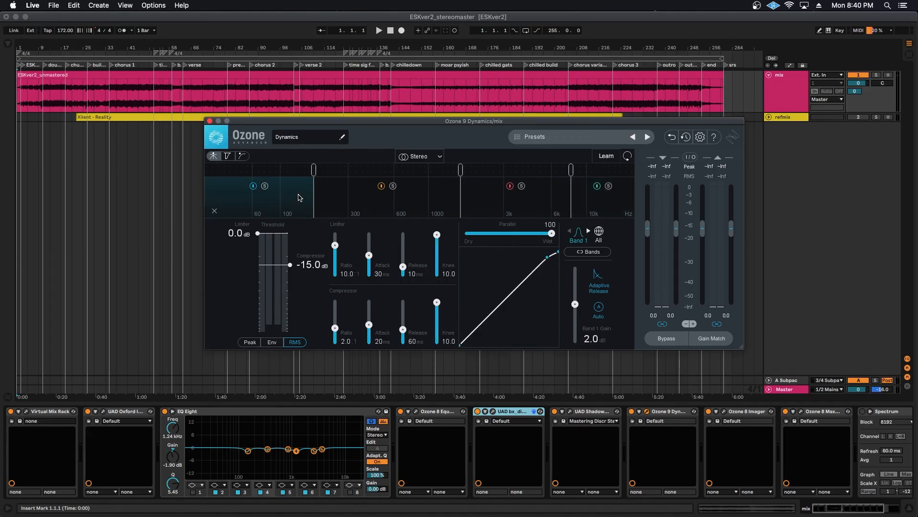
Inspect the band 4 stereo width in the Ozone 8 Imager, close its window, and open the Ozone 8 Maximizer.
click(725, 412)
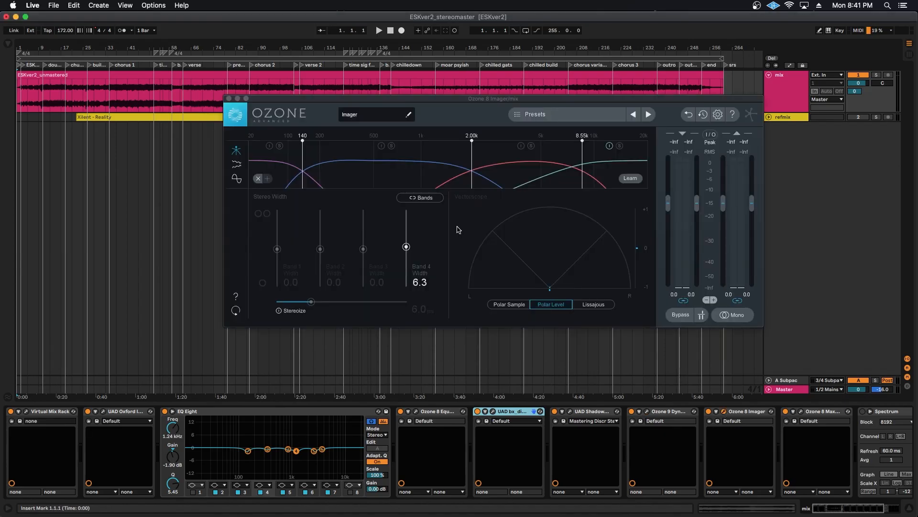
click(600, 167)
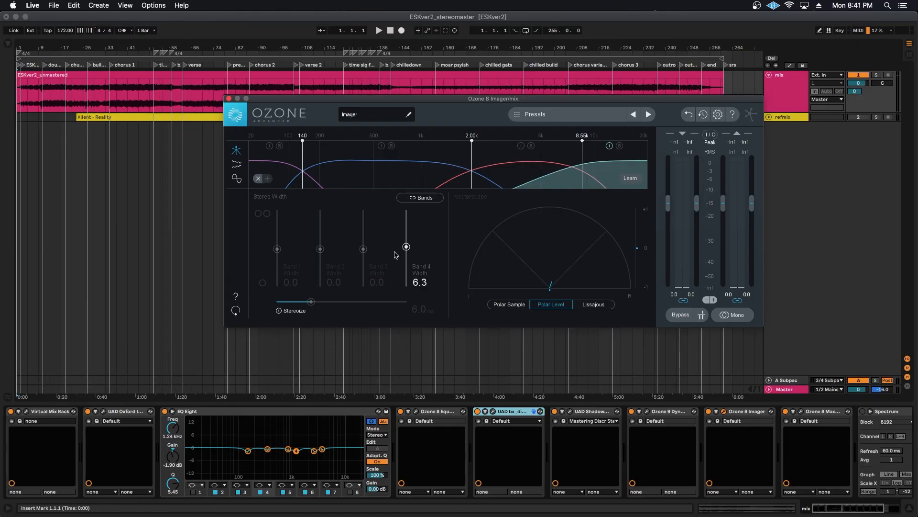
click(229, 98)
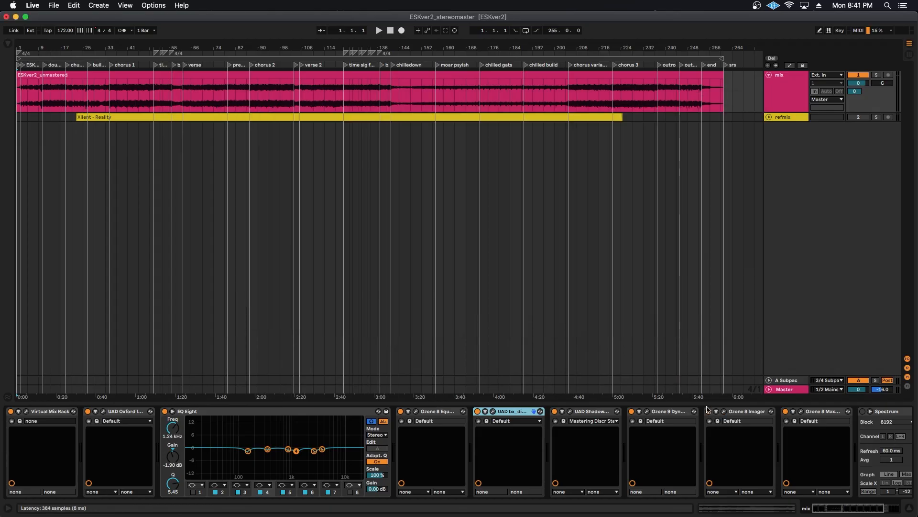
click(801, 413)
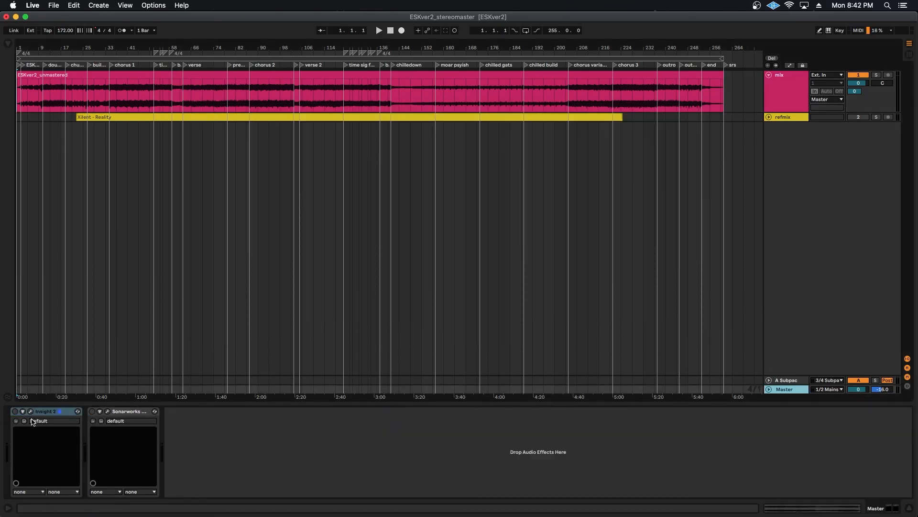
Inspect the loudness and level meters of Insight 2 on the Master track, and close its window.
click(133, 417)
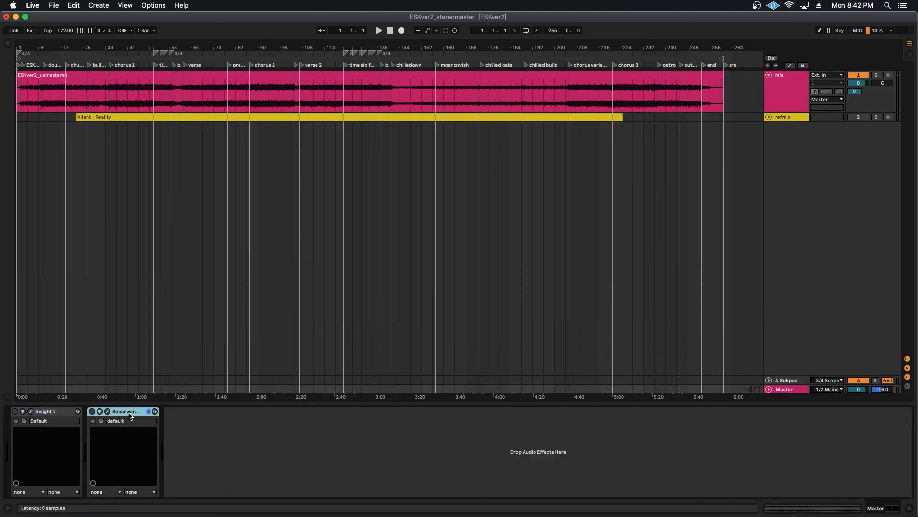
click(34, 413)
click(30, 412)
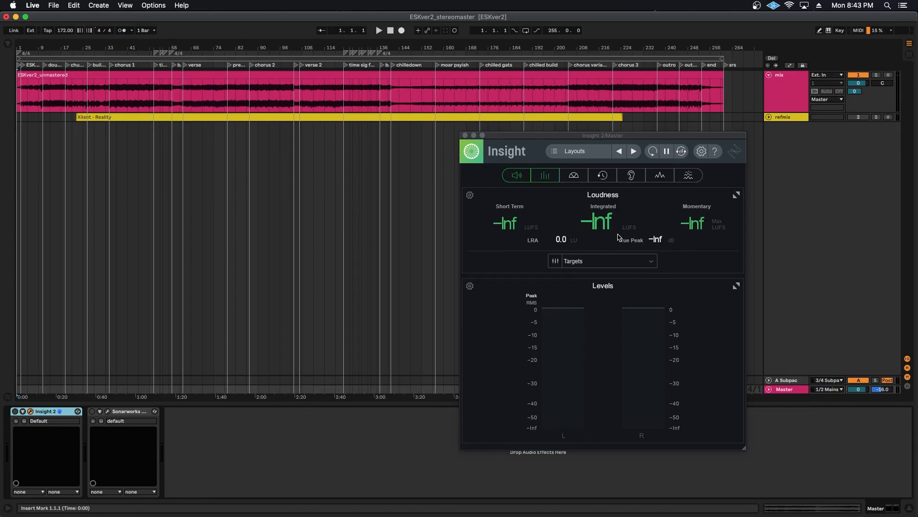
click(465, 136)
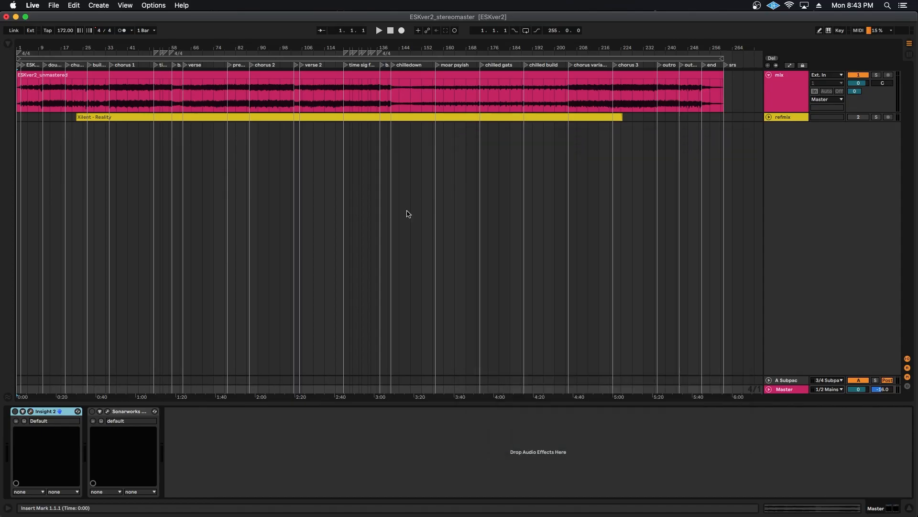
Show the mix track's device chain again and review it from the Spectrum back to the Virtual Mix Rack.
click(787, 90)
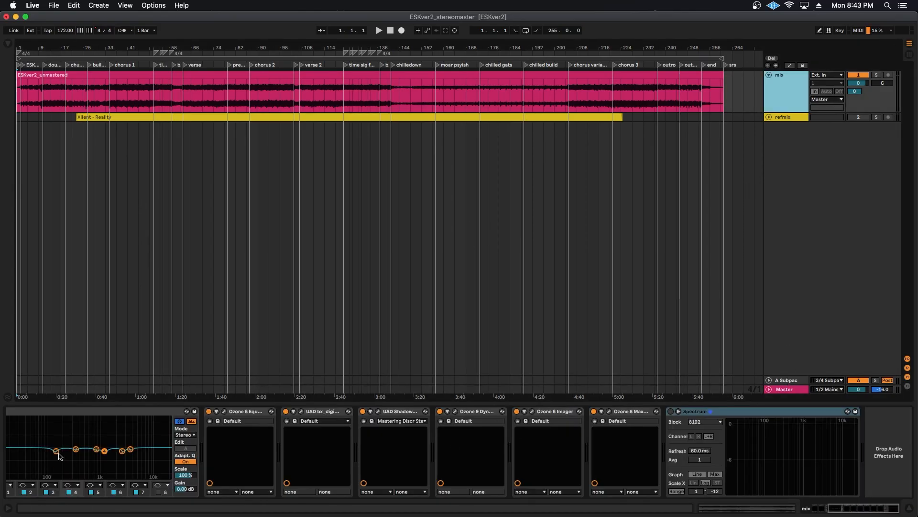
scroll(328, 451, left, 5)
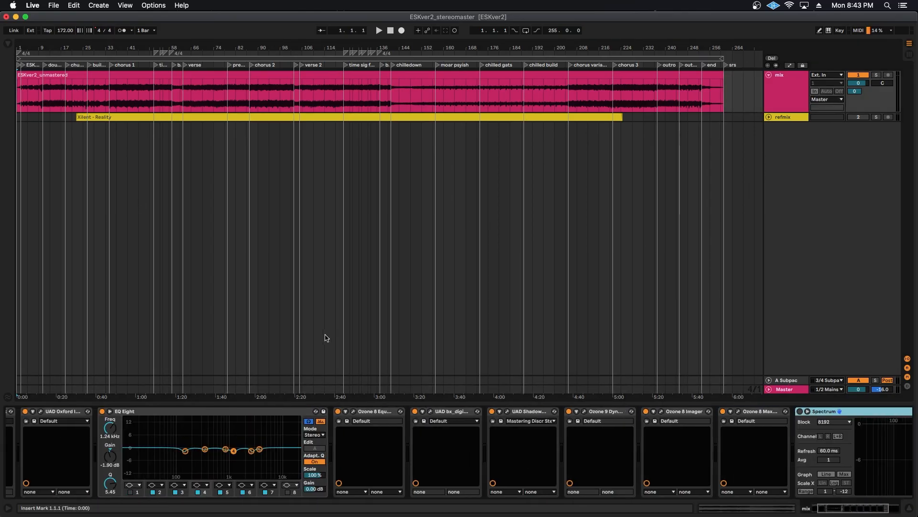
scroll(365, 429, left, 3)
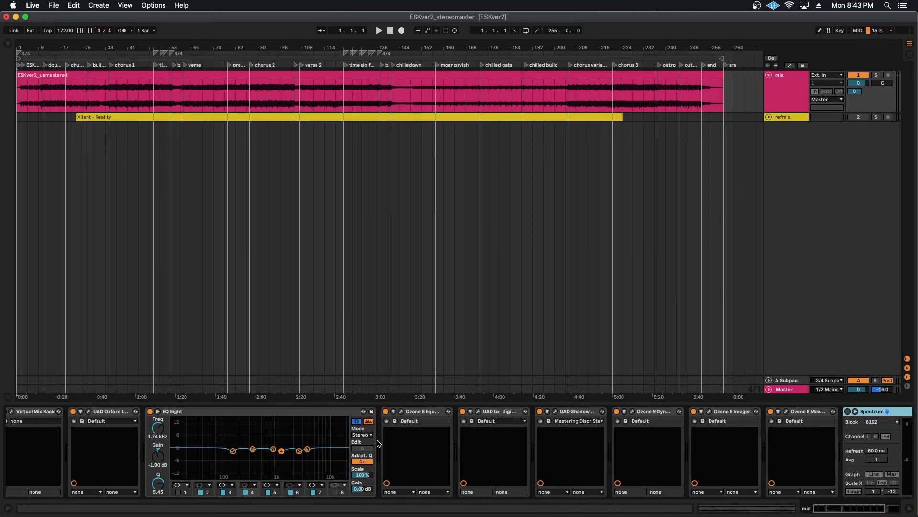